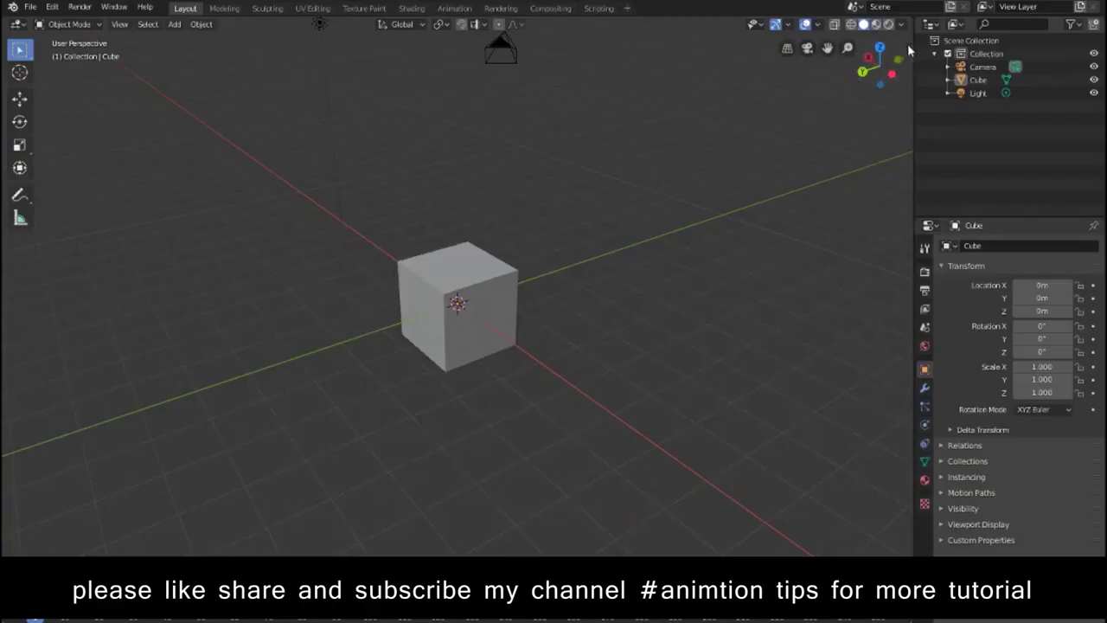
# Step: Scale the cube vertically to a Z scale of 1.806
pyautogui.press('n')
pyautogui.press('n')
pyautogui.moveTo(655, 290)
pyautogui.mouseDown(button='middle')
pyautogui.moveTo(608, 312)
pyautogui.moveTo(507, 314)
pyautogui.moveTo(539, 384)
pyautogui.moveTo(585, 283)
pyautogui.moveTo(597, 286)
pyautogui.mouseUp(button='middle')
pyautogui.scroll(-3, 586, 284)
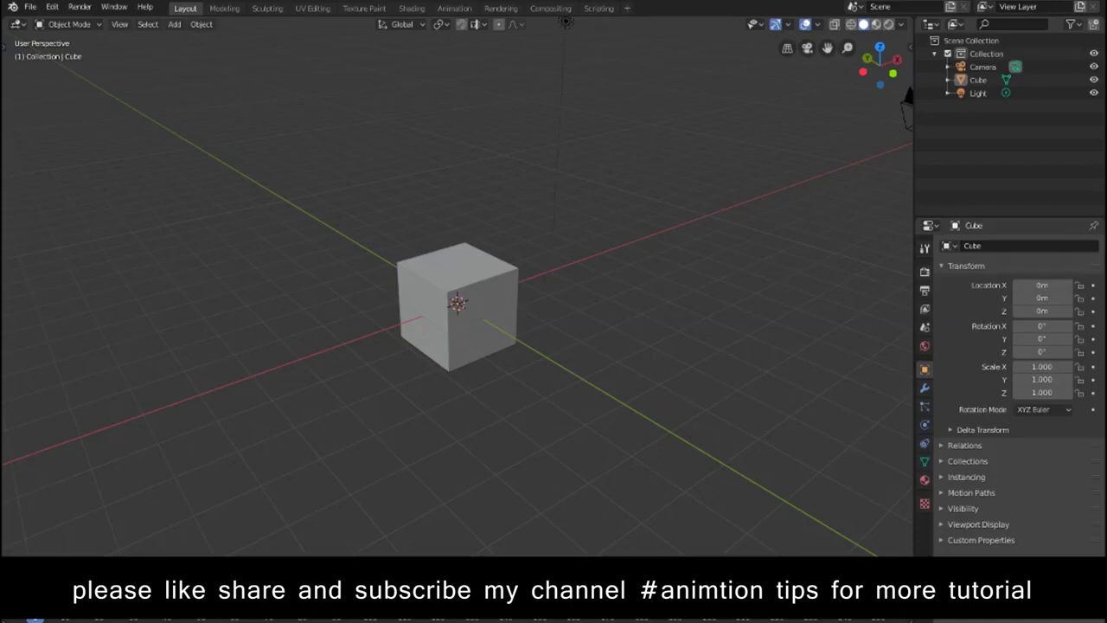
pyautogui.click(487, 378)
pyautogui.press('s')
pyautogui.press('z')
pyautogui.click(499, 423)
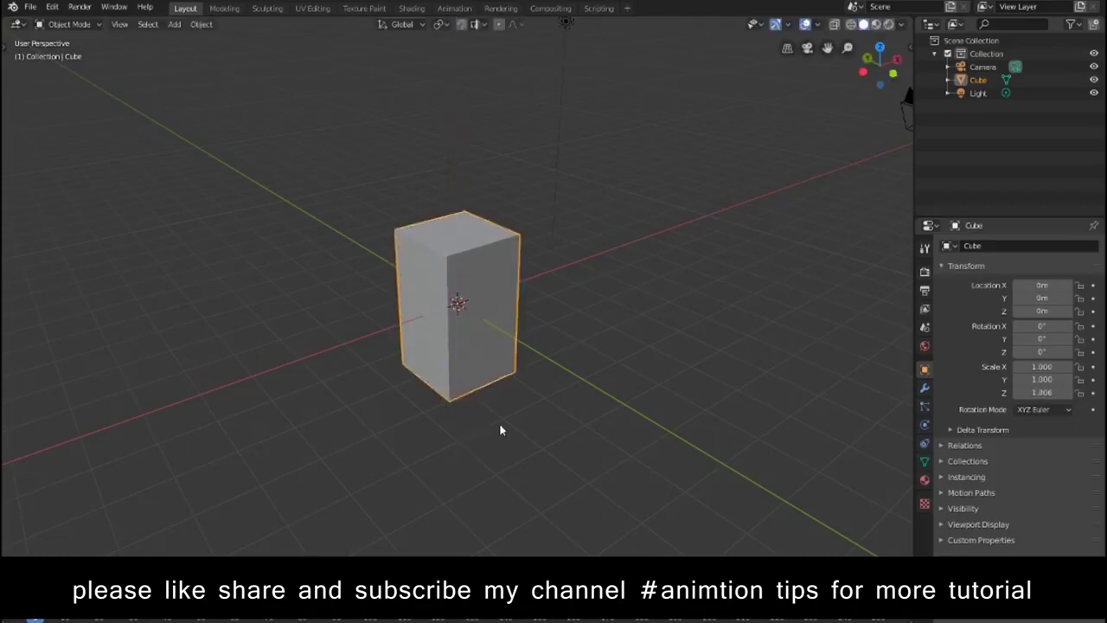
# Step: Inset the cube's top face to form a rim border
pyautogui.press('Tab')
pyautogui.hotkey('alt', 'a')
pyautogui.press('3')
pyautogui.click(467, 237)
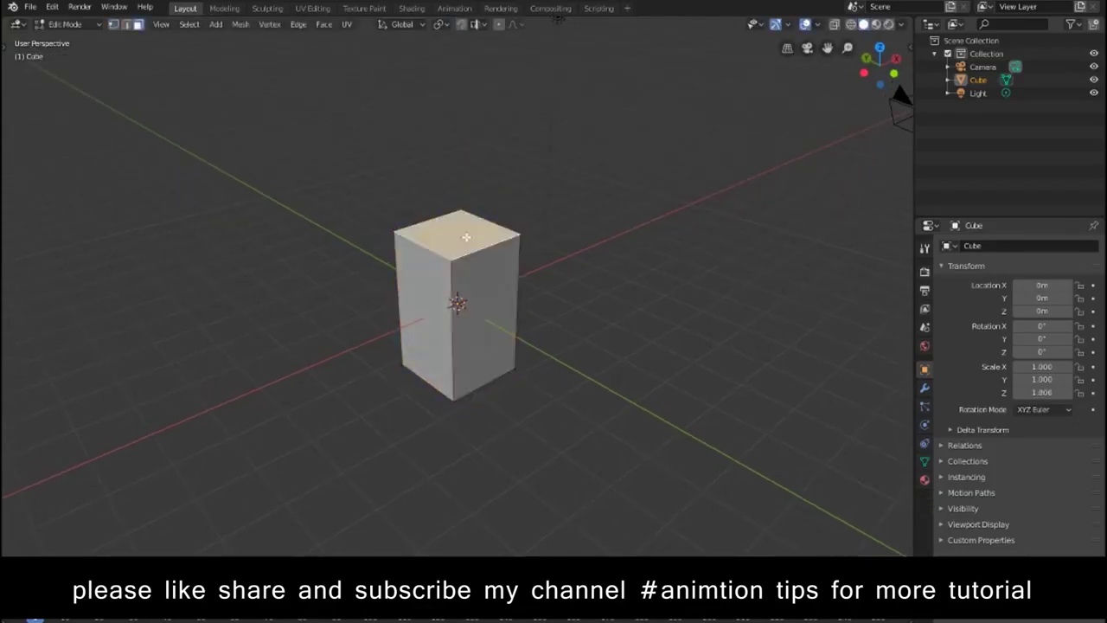
pyautogui.press('i')
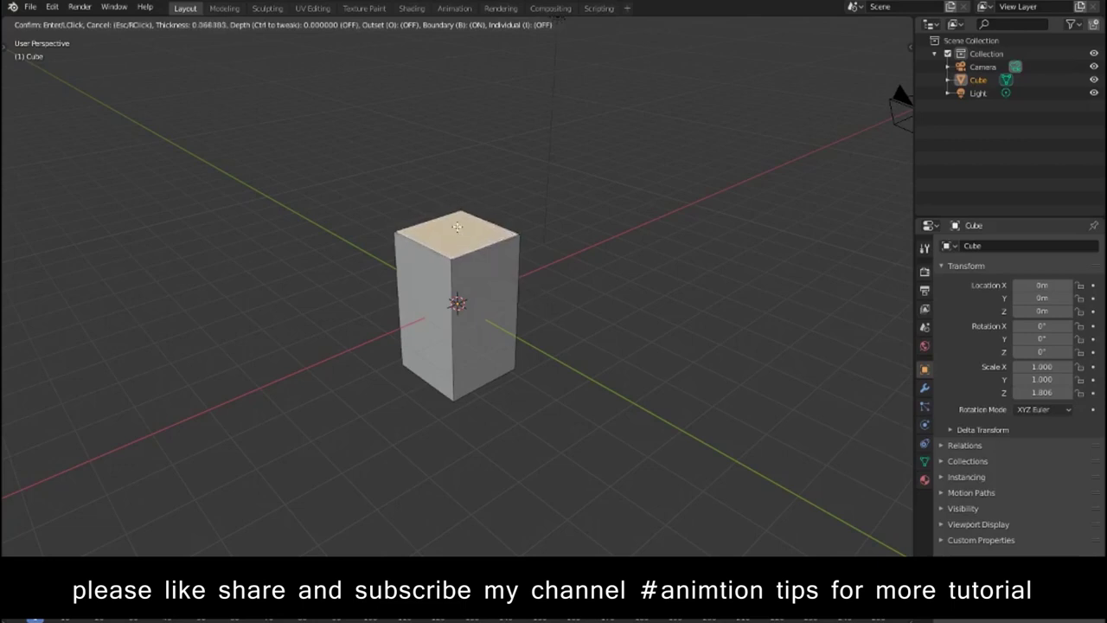
pyautogui.press('Escape')
pyautogui.scroll(1, 446, 215)
pyautogui.scroll(5, 494, 292)
pyautogui.press('i')
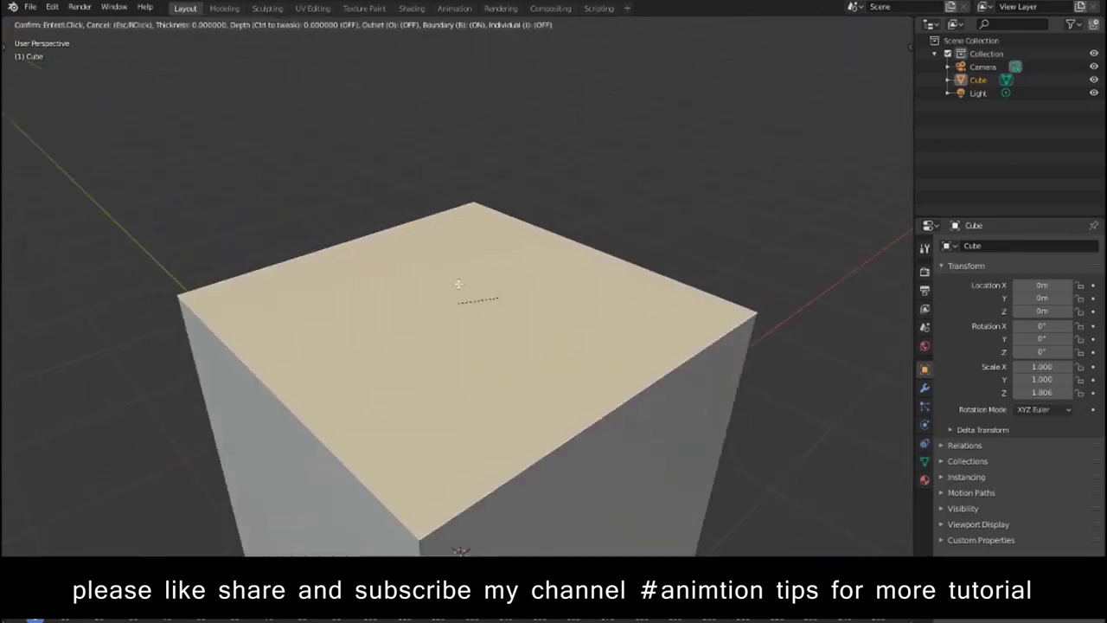
pyautogui.click(452, 296)
# Step: Extrude the inner top face downward into a recess and return to Object Mode
pyautogui.press('e')
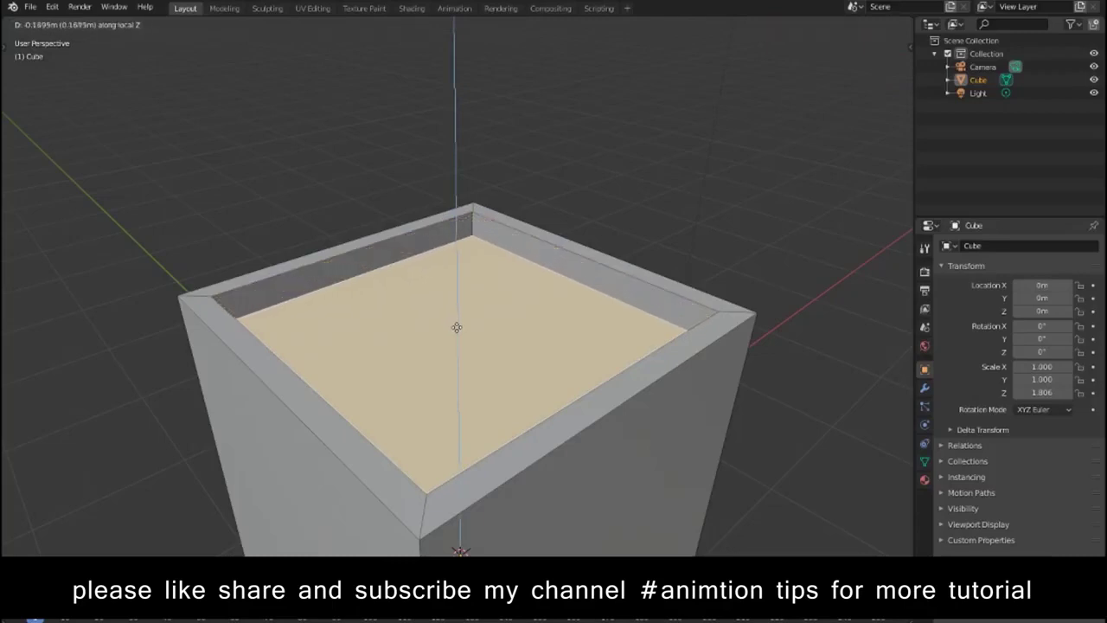
pyautogui.click(484, 339)
pyautogui.scroll(-5, 485, 339)
pyautogui.press('Tab')
pyautogui.click(600, 407)
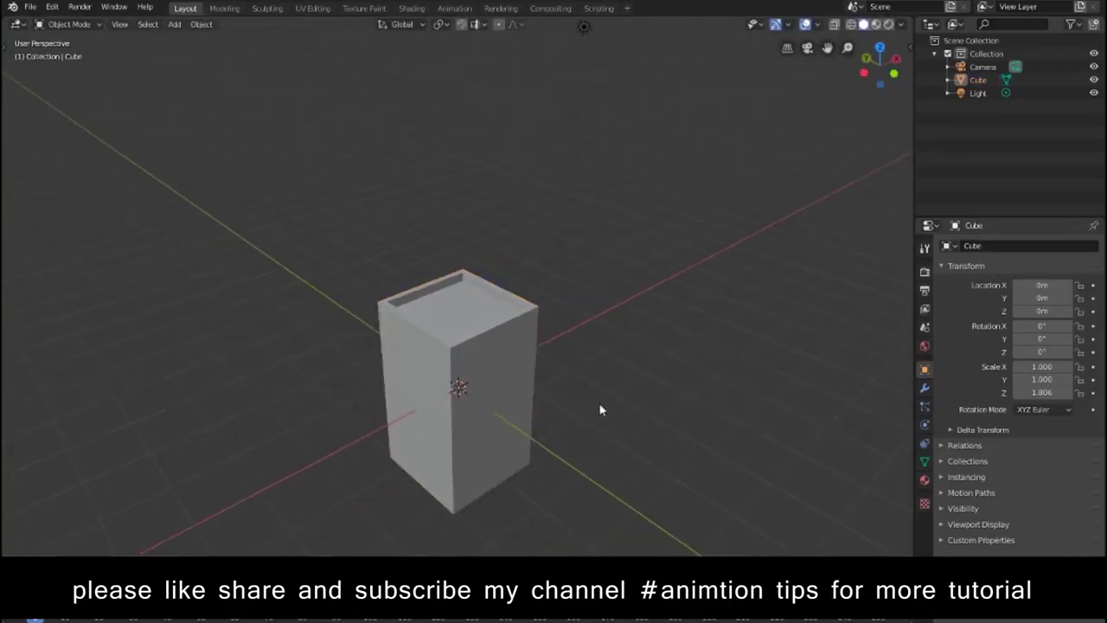
pyautogui.scroll(-3, 601, 406)
pyautogui.scroll(1, 600, 407)
# Step: Raise the tall block along Z above the grid
pyautogui.press('g')
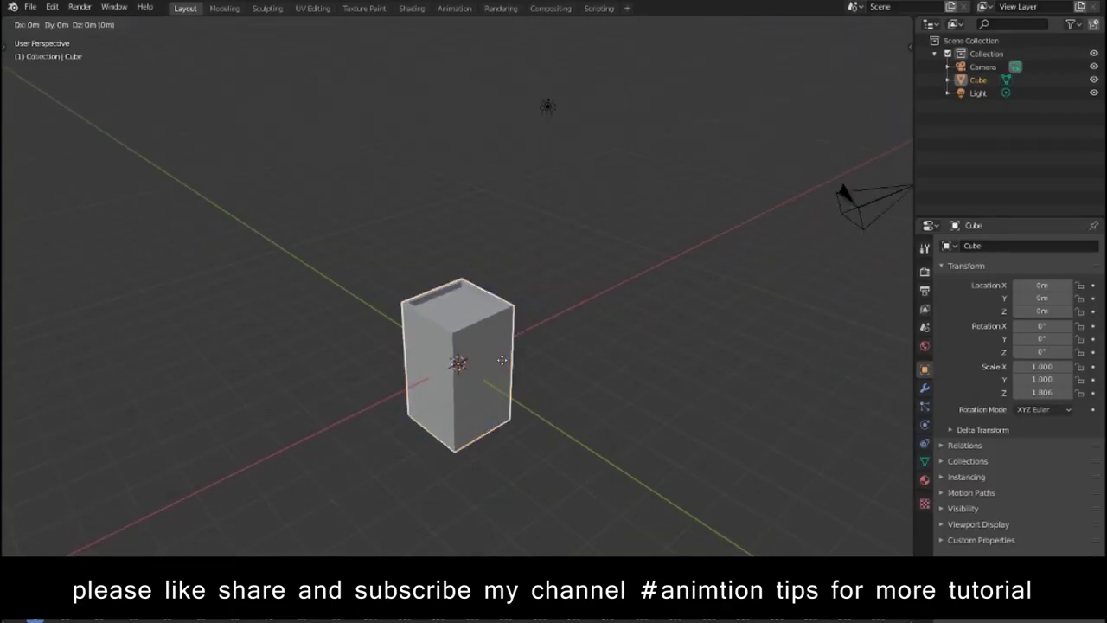
pyautogui.press('z')
pyautogui.click(502, 301)
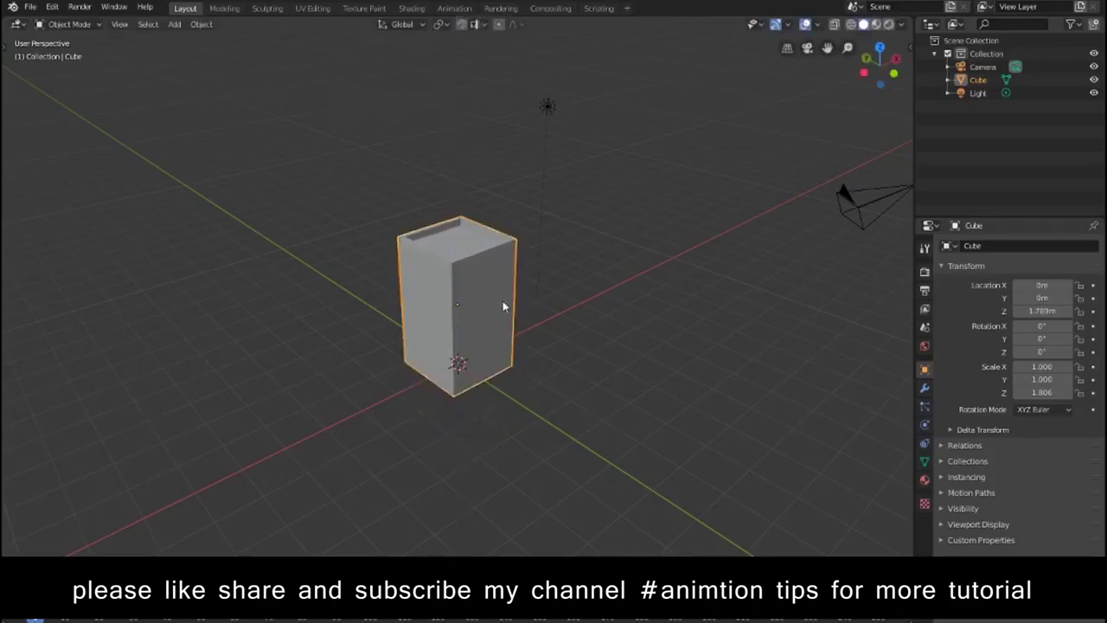
# Step: Duplicate the block and slide the copy along X to 2.4407 m
pyautogui.hotkey('shift', 'd')
pyautogui.press('y')
pyautogui.press('x')
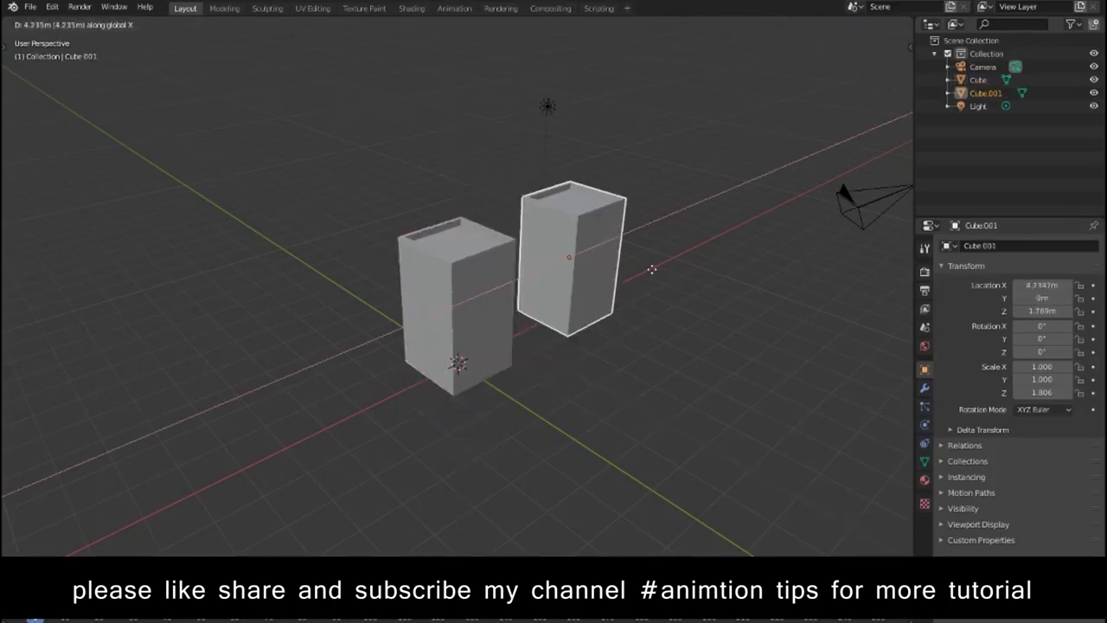
pyautogui.click(614, 303)
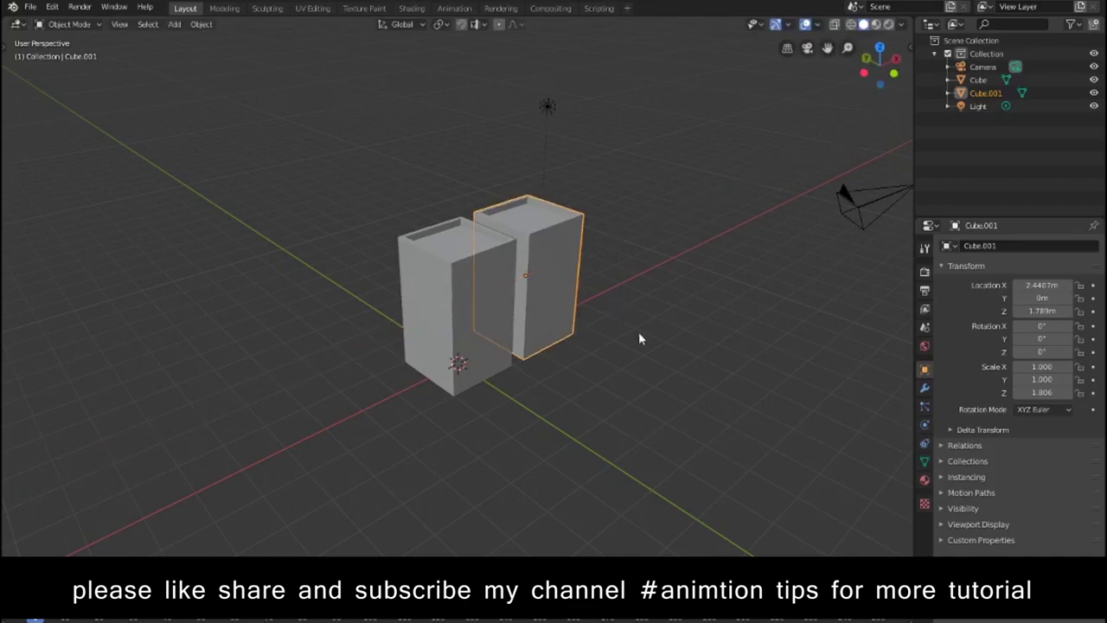
# Step: Thin the copy to Y scale 0.632 and lower it slightly
pyautogui.press('s')
pyautogui.press('z')
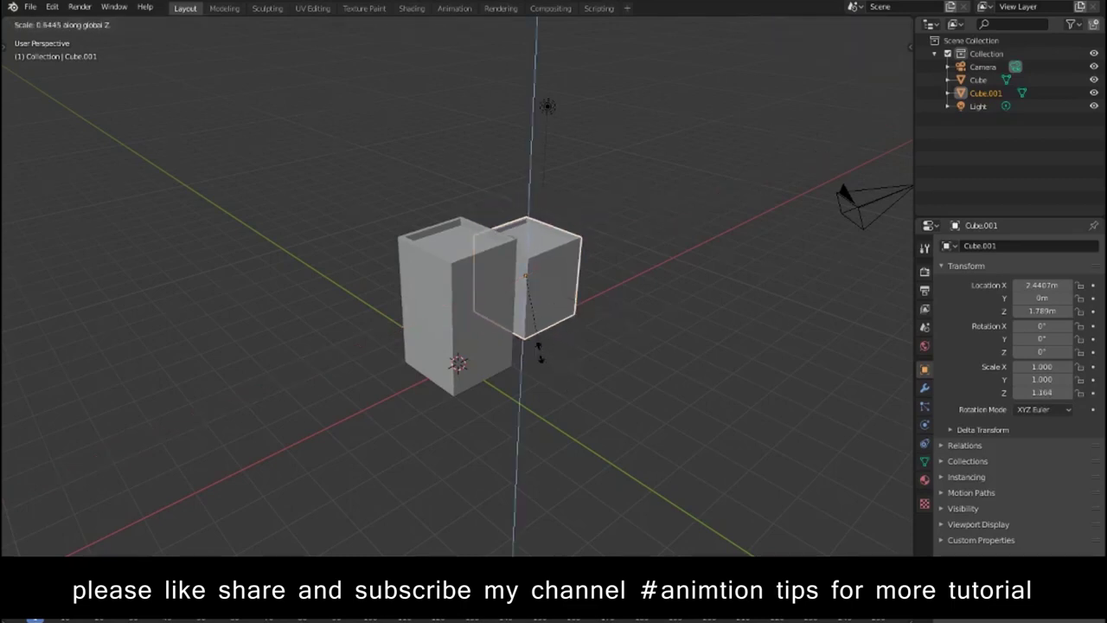
pyautogui.click(586, 320)
pyautogui.press('g')
pyautogui.press('z')
pyautogui.click(590, 330)
pyautogui.moveTo(590, 331); pyautogui.dragTo(608, 365, button='middle')
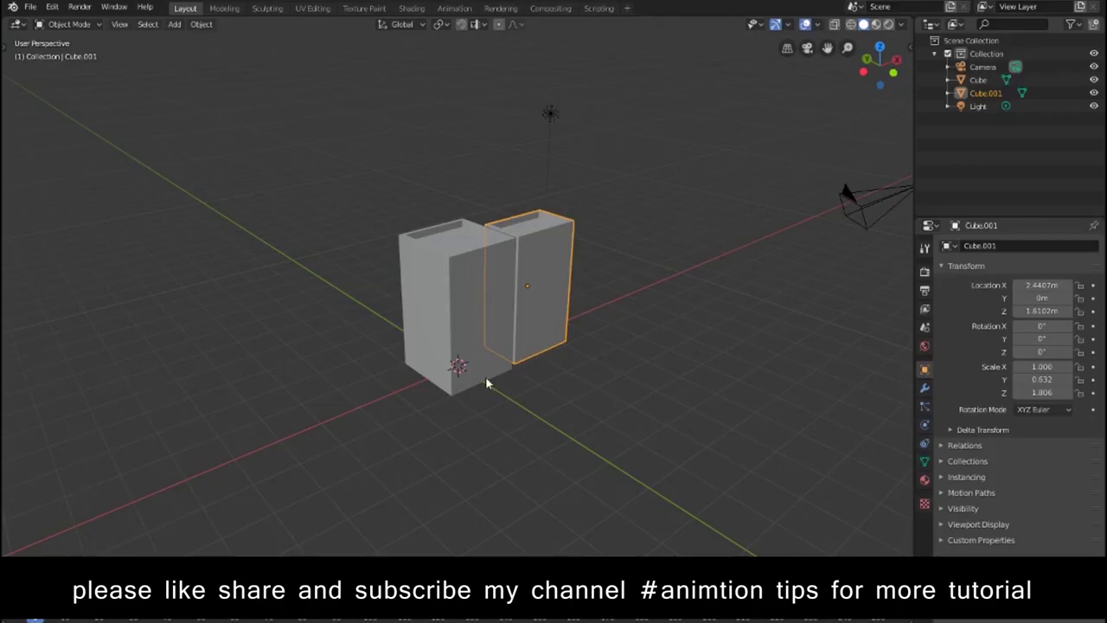
# Step: Add a new cube and move it along Y away from the twin blocks
pyautogui.click(216, 405)
pyautogui.hotkey('shift', 'a')
pyautogui.click(259, 407)
pyautogui.press('s')
pyautogui.press('z')
pyautogui.click(263, 349)
pyautogui.press('Escape')
pyautogui.press('g')
pyautogui.press('y')
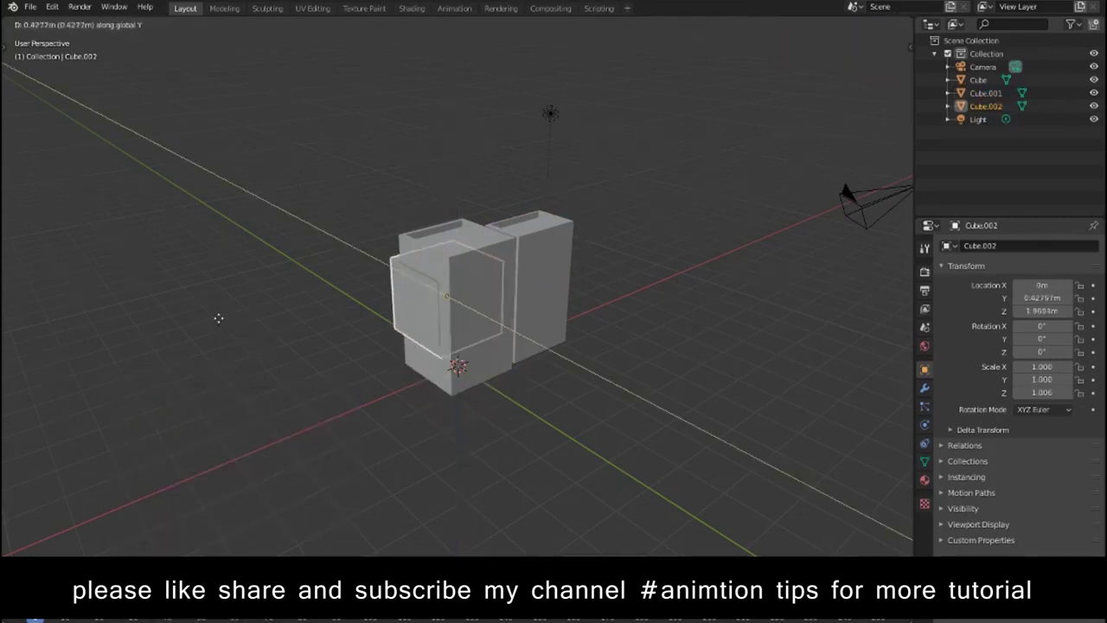
pyautogui.click(119, 284)
pyautogui.moveTo(382, 326); pyautogui.dragTo(353, 315, button='middle')
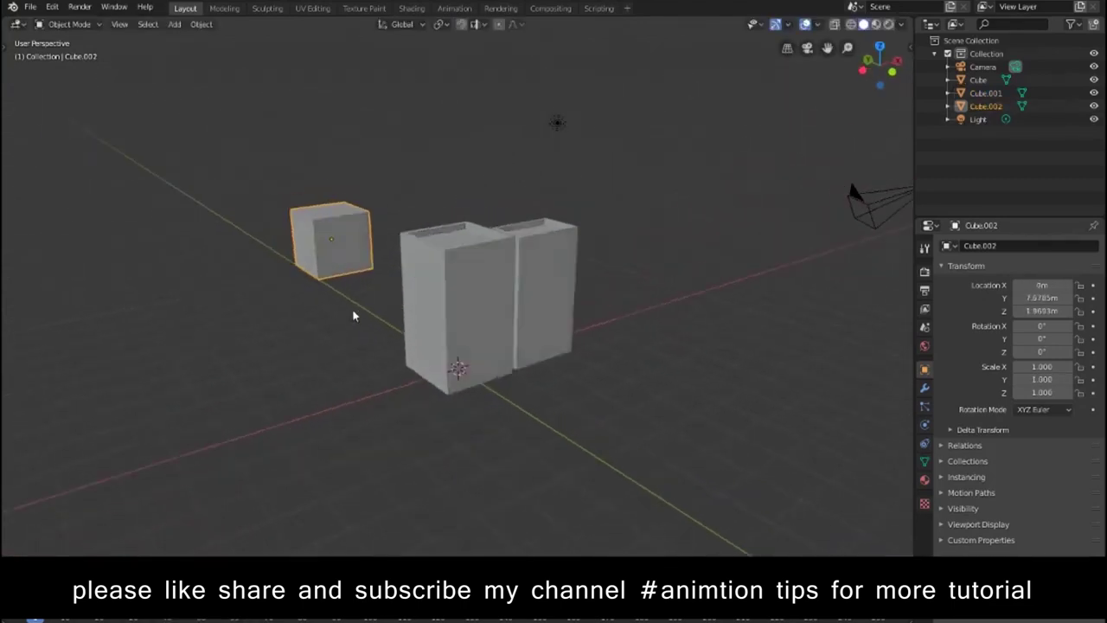
pyautogui.press('KP_Decimal')
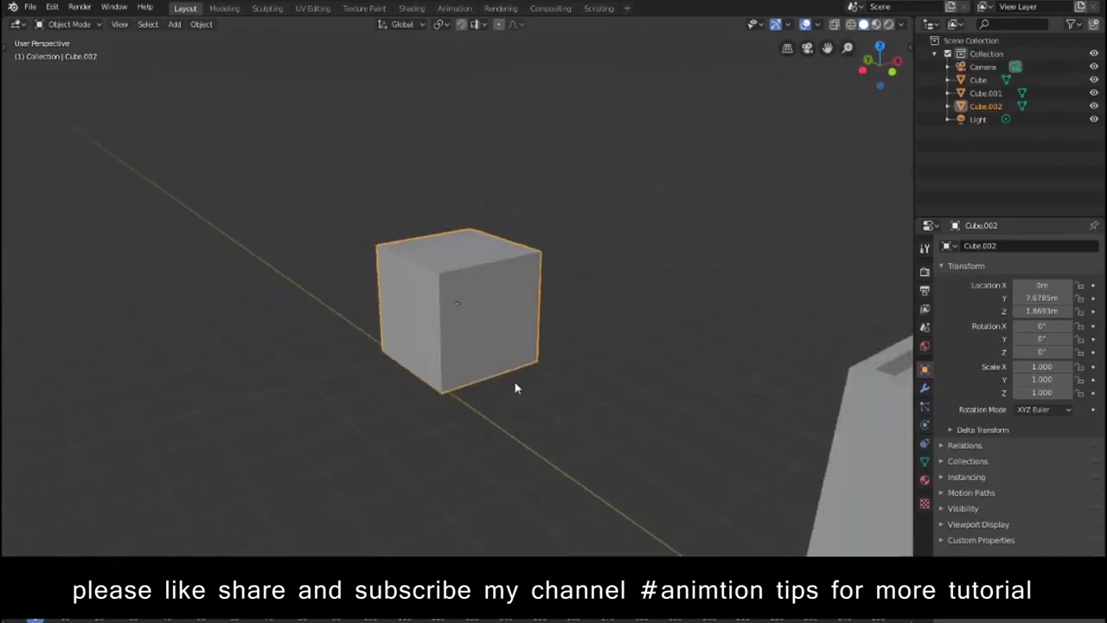
pyautogui.scroll(1, 523, 397)
# Step: Build the first two tiers by insetting and extruding the top face upward twice
pyautogui.press('Tab')
pyautogui.click(461, 264)
pyautogui.press('i')
pyautogui.click(461, 265)
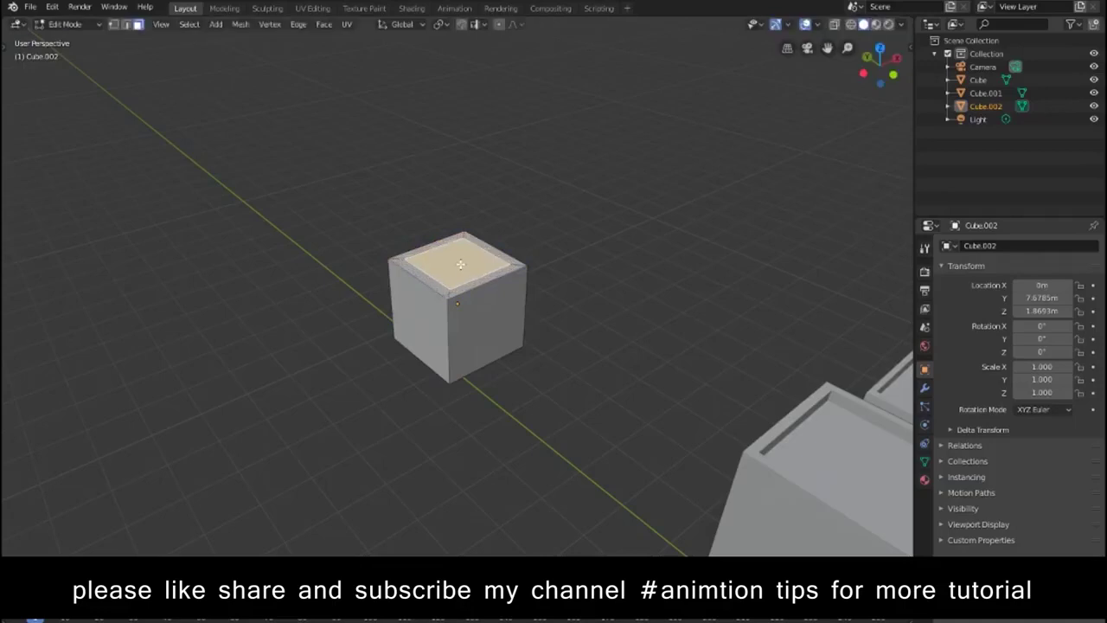
pyautogui.press('e')
pyautogui.click(454, 148)
pyautogui.press('i')
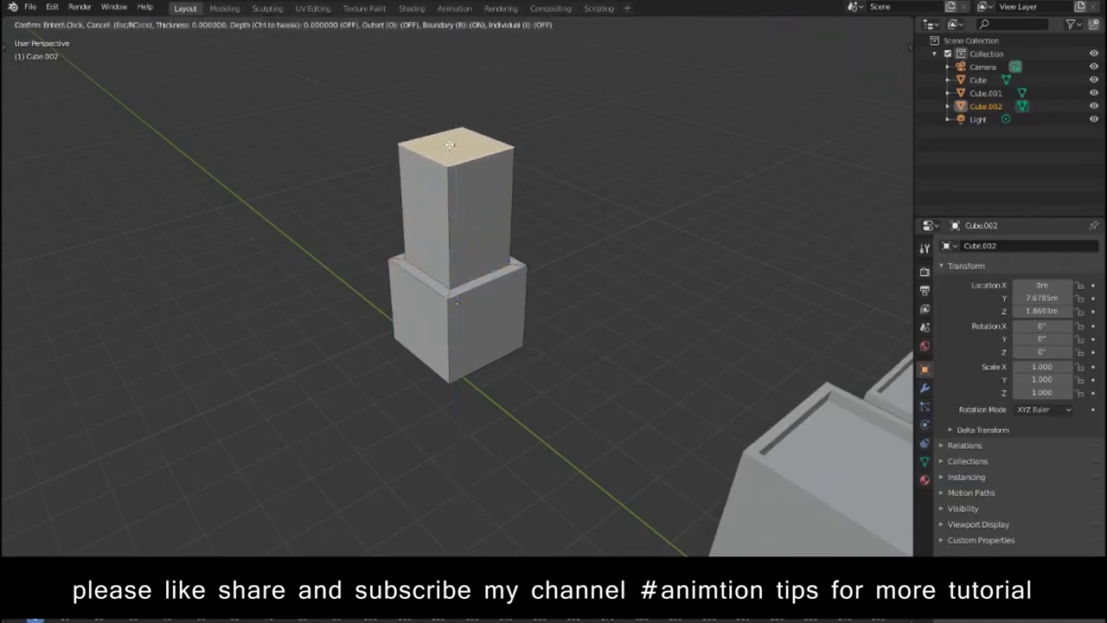
pyautogui.press('Escape')
pyautogui.press('KP_Decimal')
pyautogui.press('i')
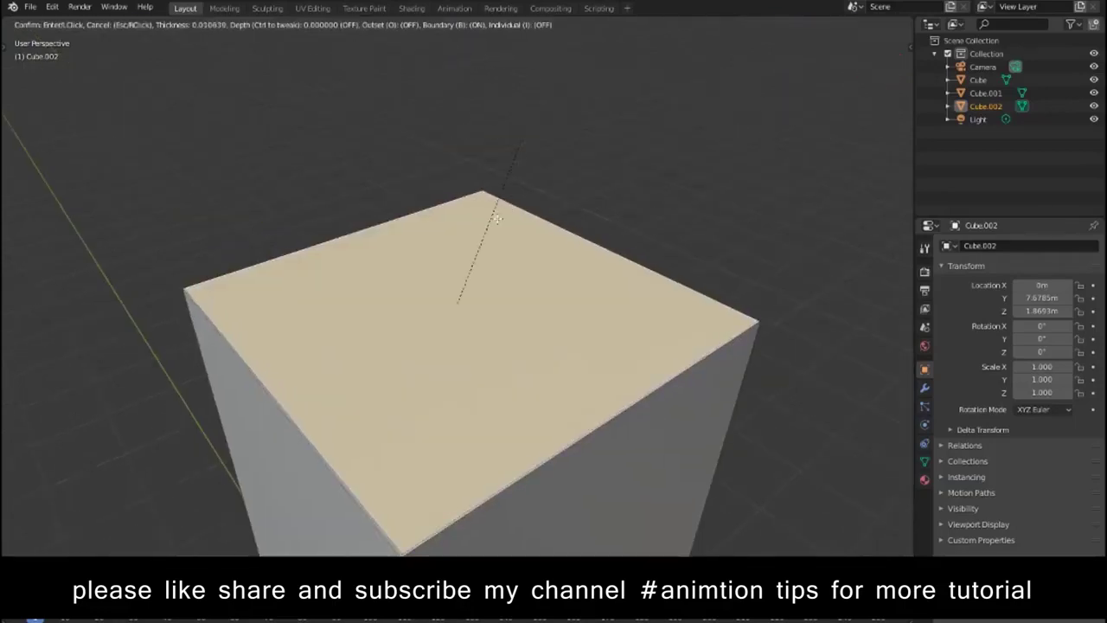
pyautogui.click(522, 203)
pyautogui.scroll(-5, 521, 203)
pyautogui.press('e')
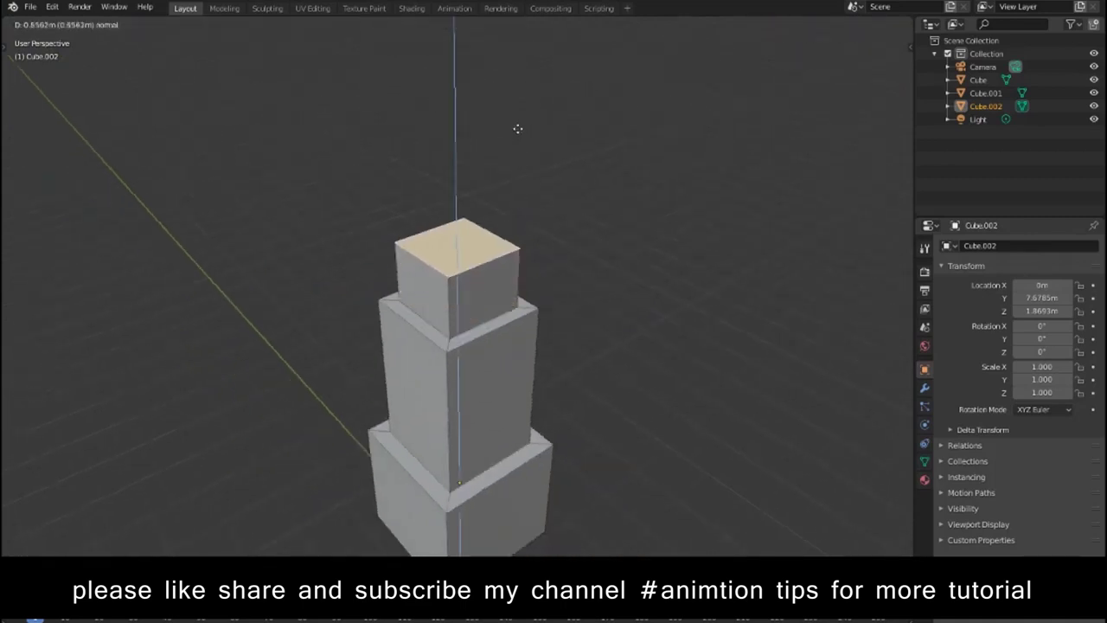
pyautogui.click(459, 482)
# Step: Add short inset steps on top to form a stepped cap
pyautogui.moveTo(460, 482); pyautogui.dragTo(604, 435, button='middle')
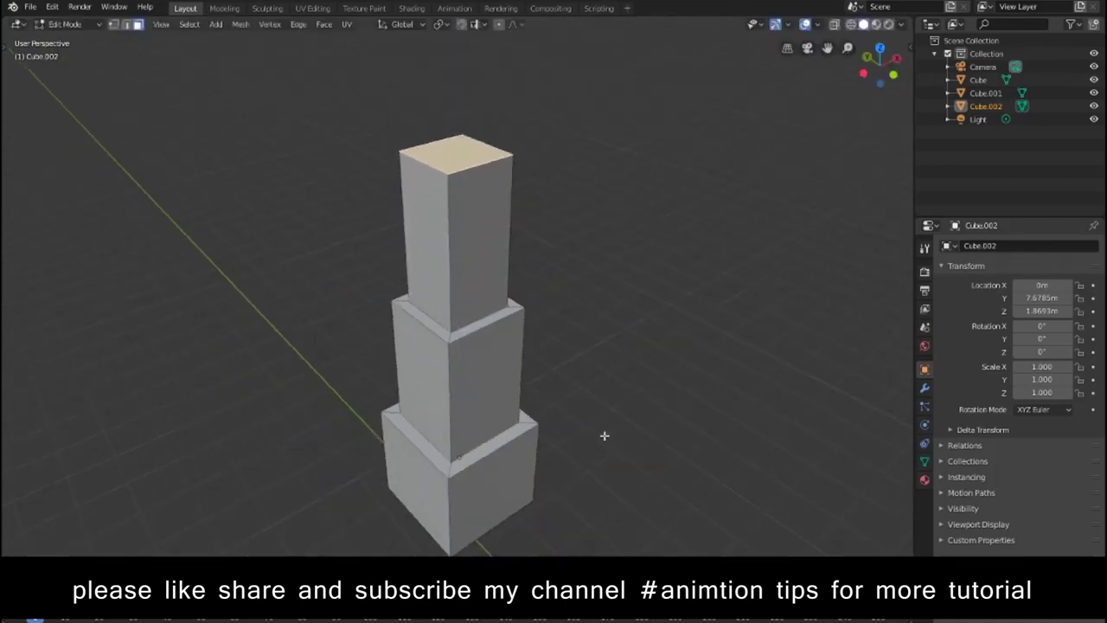
pyautogui.press('i')
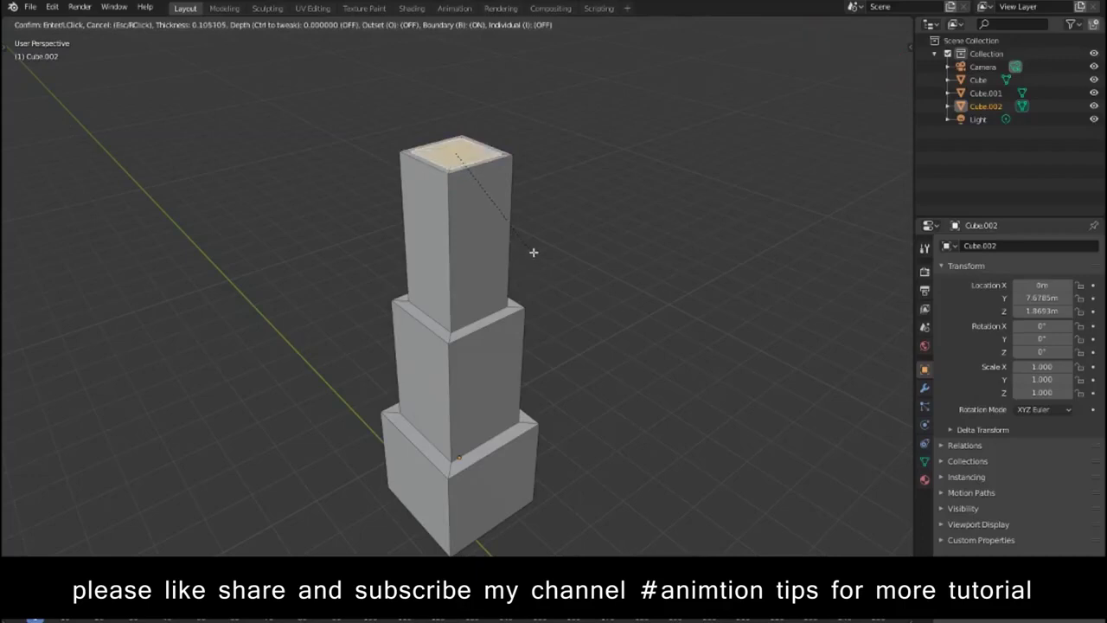
pyautogui.click(533, 250)
pyautogui.press('e')
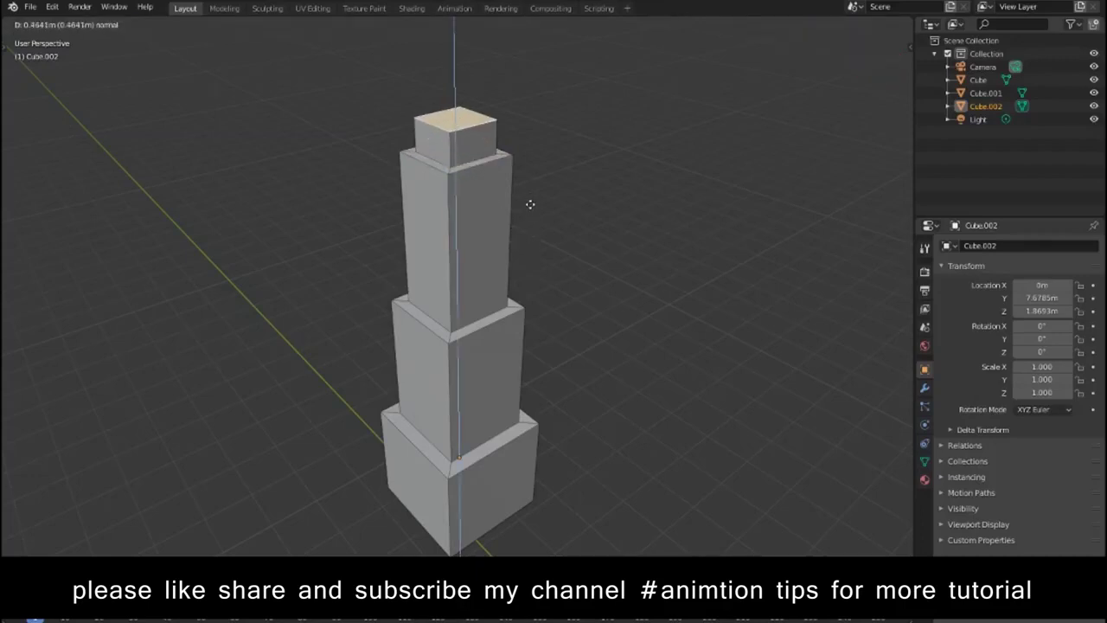
pyautogui.click(533, 212)
pyautogui.press('e')
pyautogui.click(536, 219)
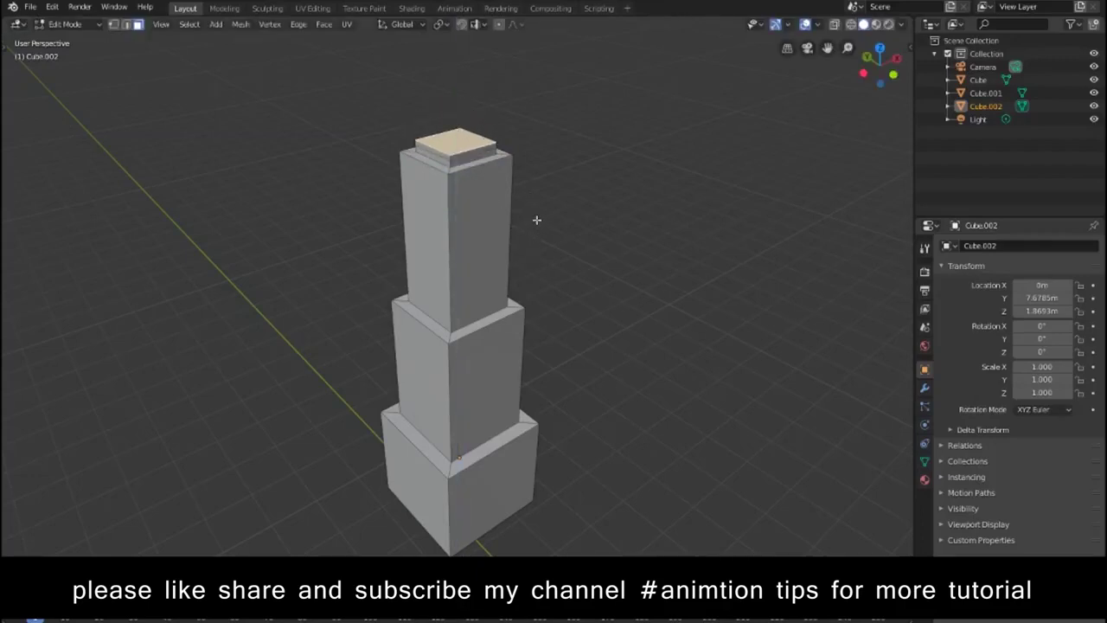
pyautogui.press('i')
pyautogui.click(527, 211)
pyautogui.press('e')
pyautogui.click(531, 205)
# Step: Extrude a thin column from a narrow inset and taper it into a pointed spire
pyautogui.press('i')
pyautogui.click(521, 197)
pyautogui.press('e')
pyautogui.click(522, 104)
pyautogui.press('s')
pyautogui.click(463, 54)
pyautogui.moveTo(611, 257)
pyautogui.mouseDown(button='middle')
pyautogui.moveTo(598, 311)
pyautogui.moveTo(558, 235)
pyautogui.mouseUp(button='middle')
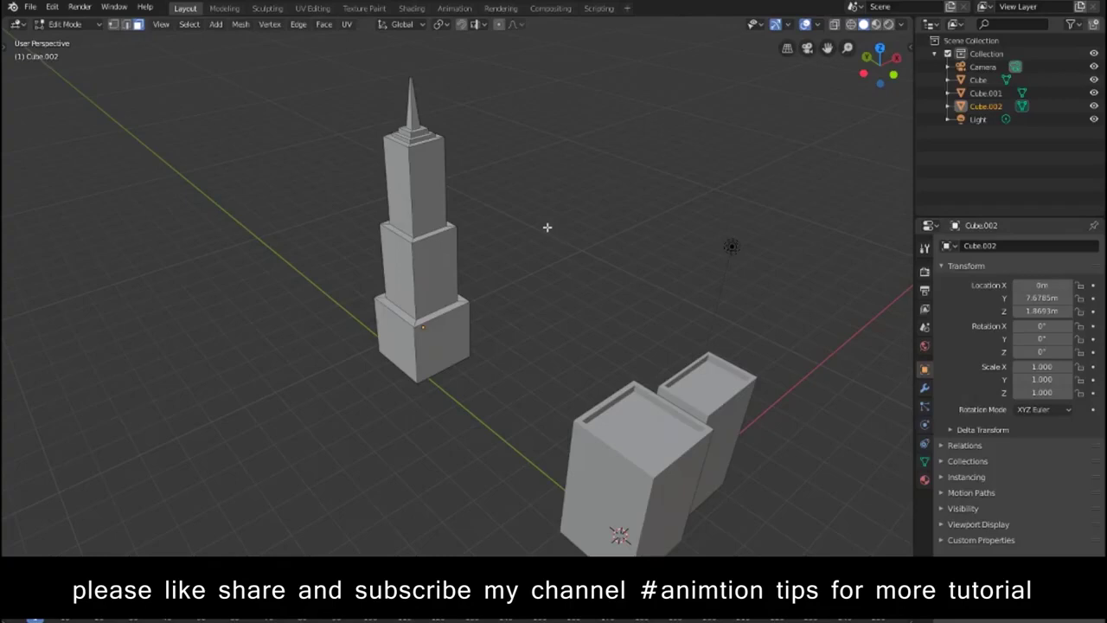
# Step: Add another cube and place it beside the stepped tower
pyautogui.press('Tab')
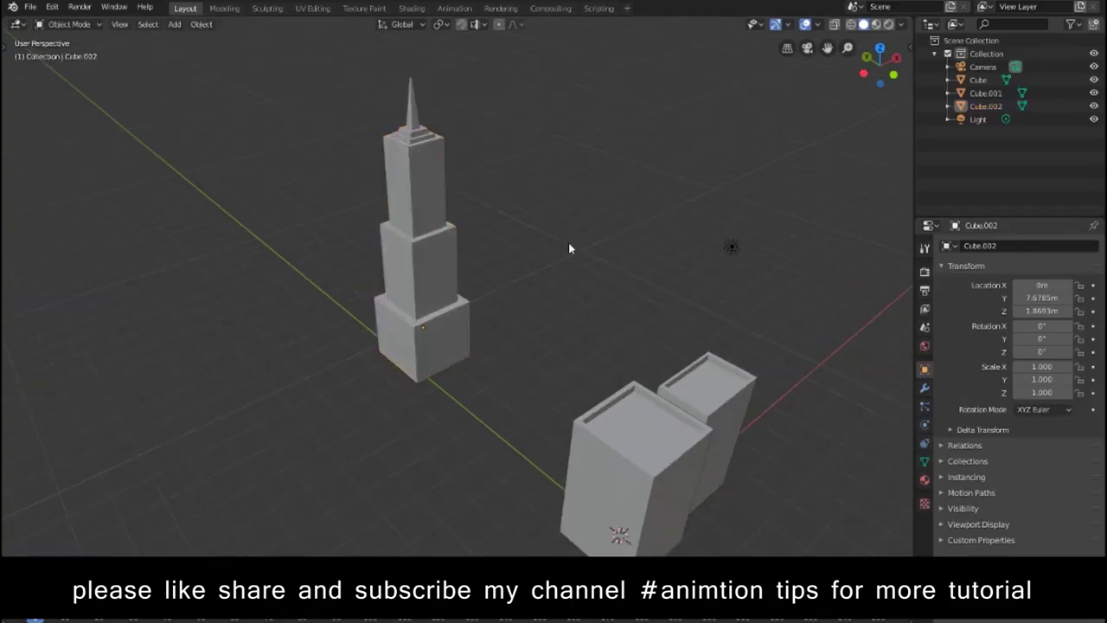
pyautogui.hotkey('shift', 'a')
pyautogui.click(642, 252)
pyautogui.press('g')
pyautogui.press('y')
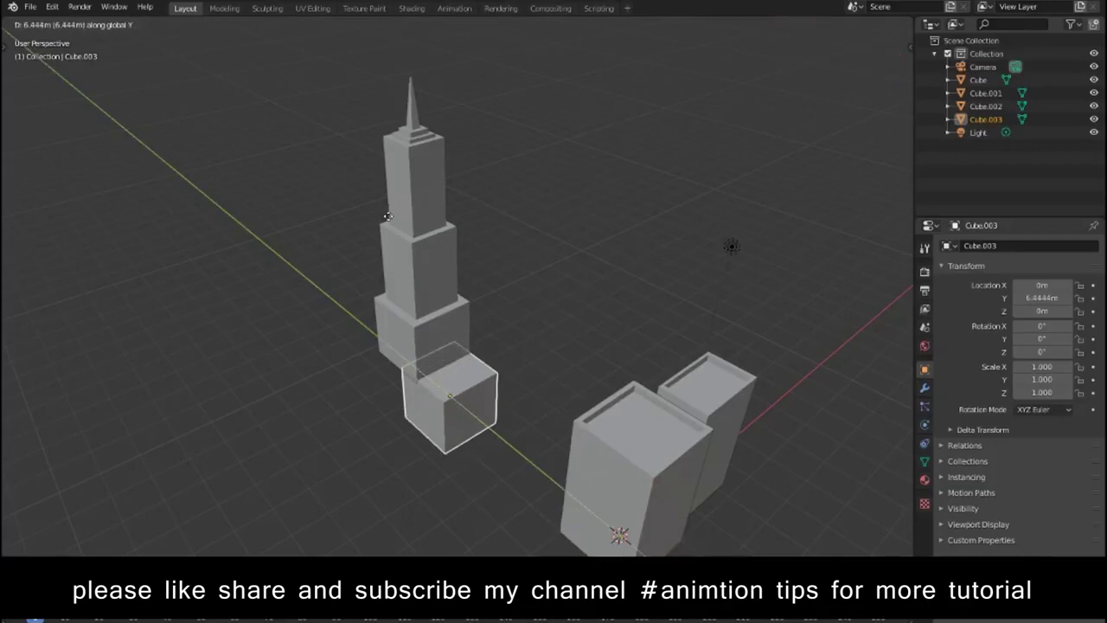
pyautogui.click(405, 248)
pyautogui.press('g')
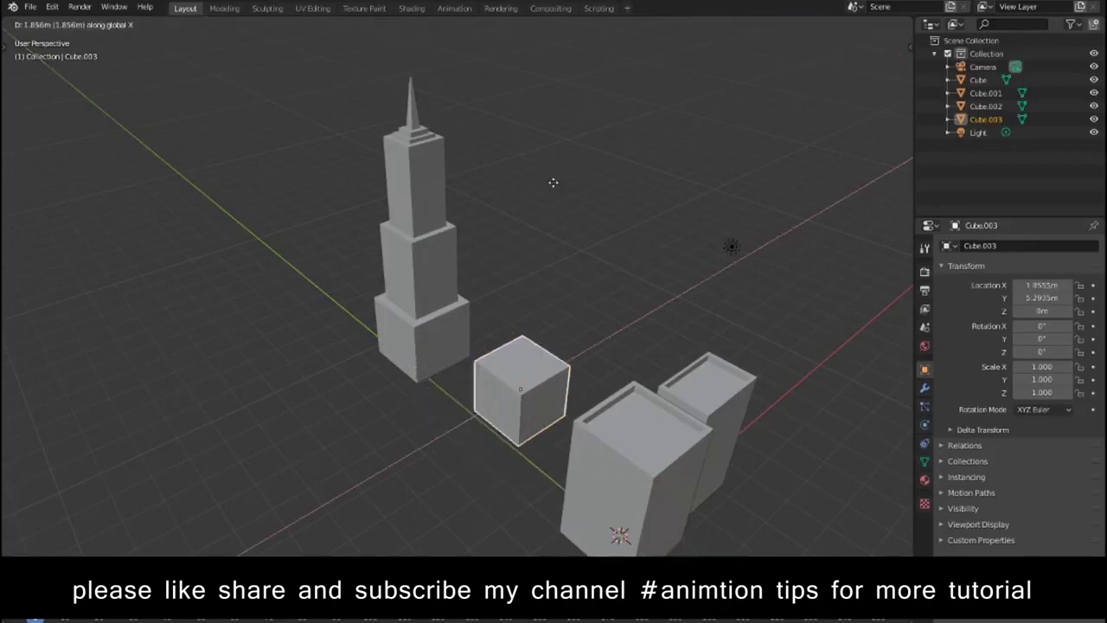
pyautogui.click(488, 205)
pyautogui.press('g')
pyautogui.press('y')
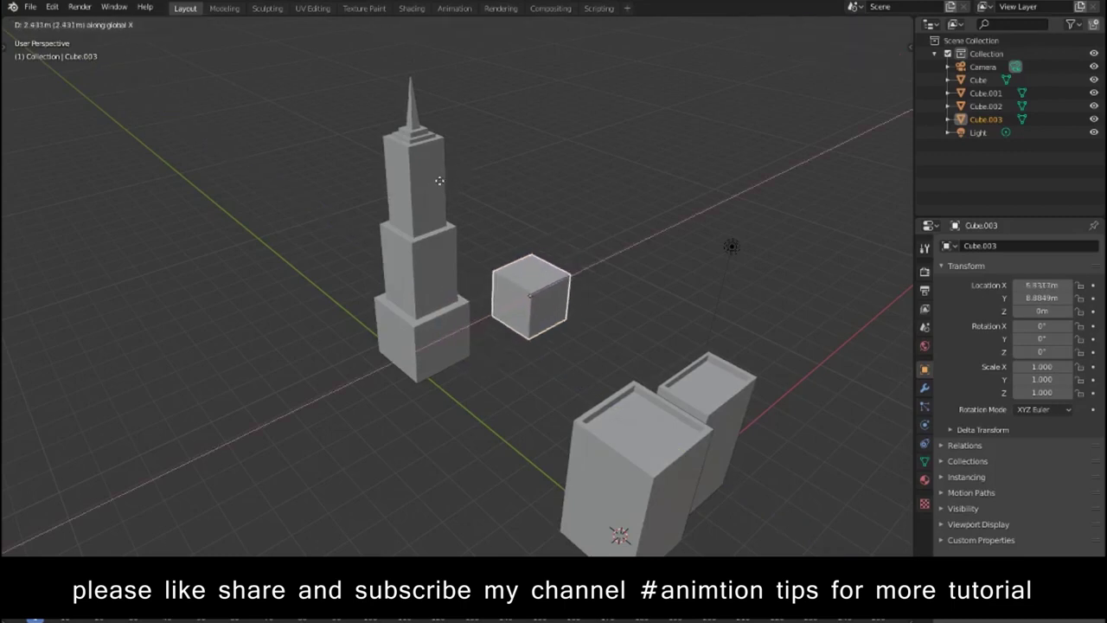
pyautogui.click(447, 185)
pyautogui.press('KP_Decimal')
pyautogui.scroll(-1, 610, 273)
pyautogui.scroll(-2, 610, 273)
pyautogui.scroll(-3, 612, 272)
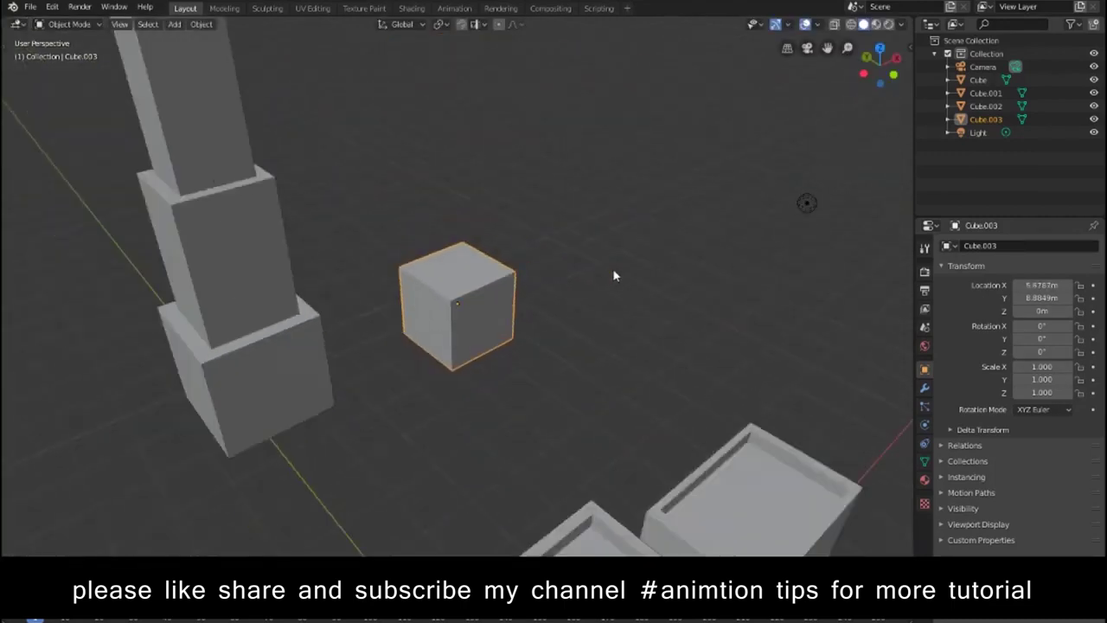
pyautogui.scroll(-1, 612, 271)
# Step: Stretch Cube.003 along X to a scale of 2.051 and adjust its top face height
pyautogui.press('s')
pyautogui.press('x')
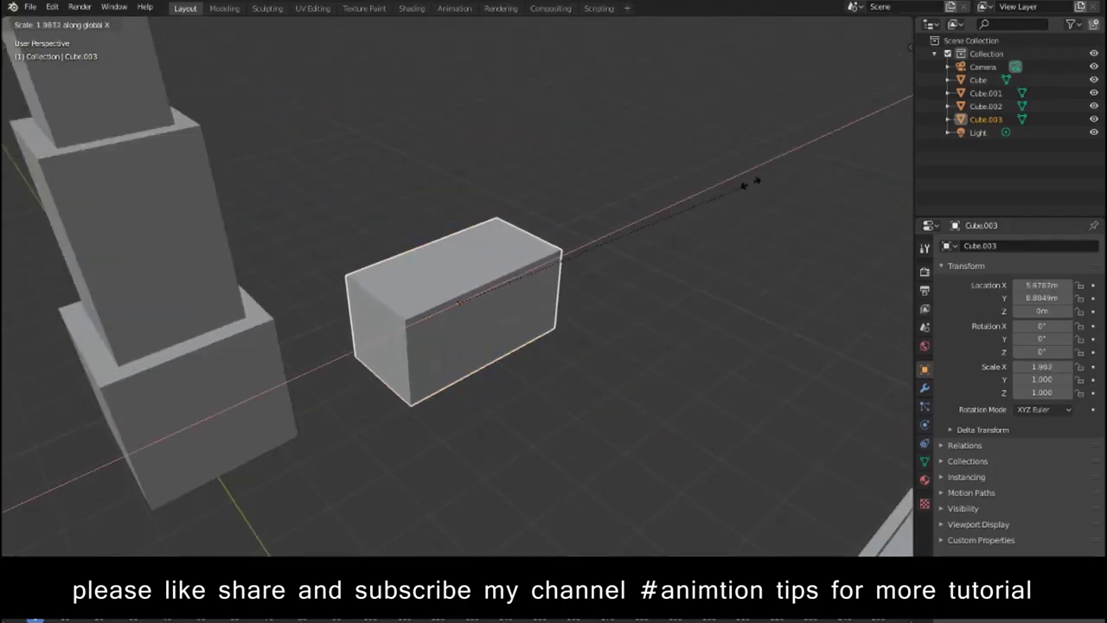
pyautogui.click(757, 179)
pyautogui.press('Tab')
pyautogui.click(476, 261)
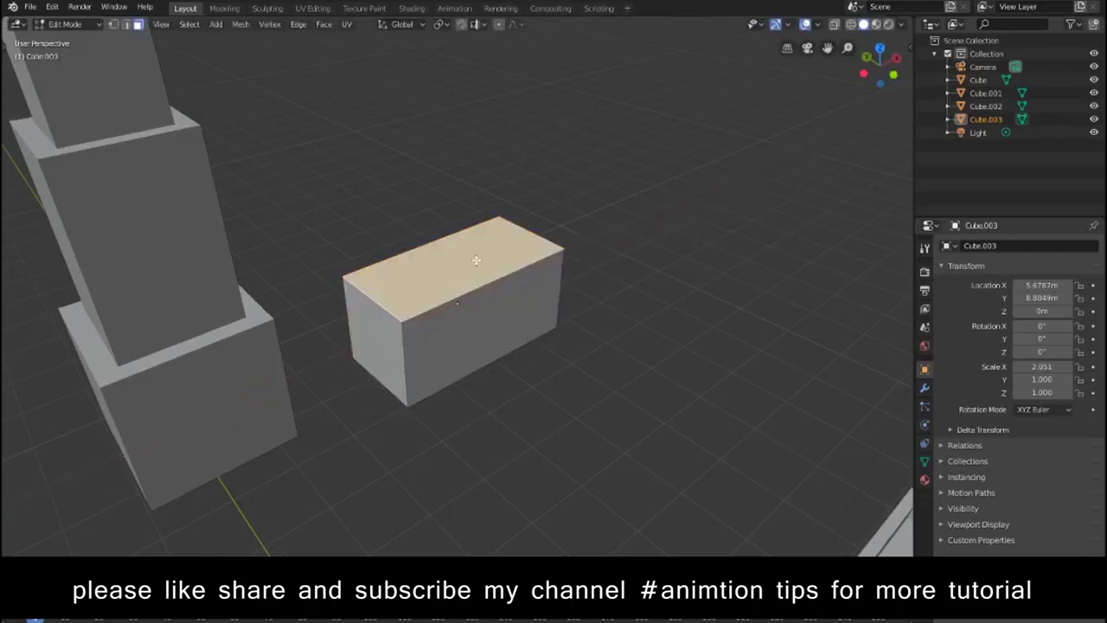
pyautogui.press('g')
pyautogui.press('z')
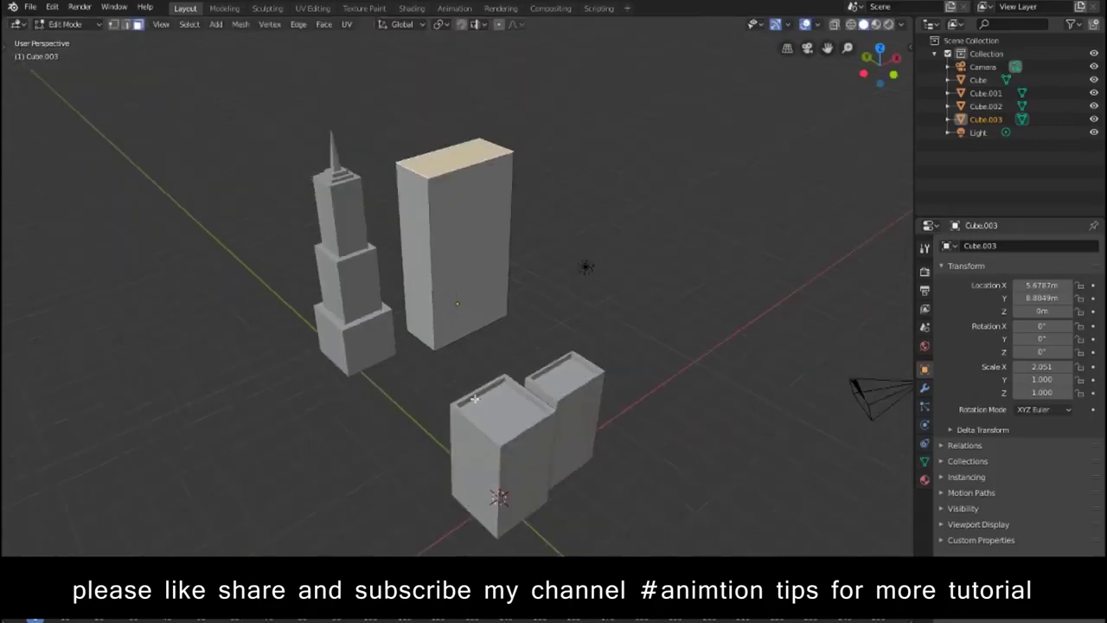
pyautogui.press('Escape')
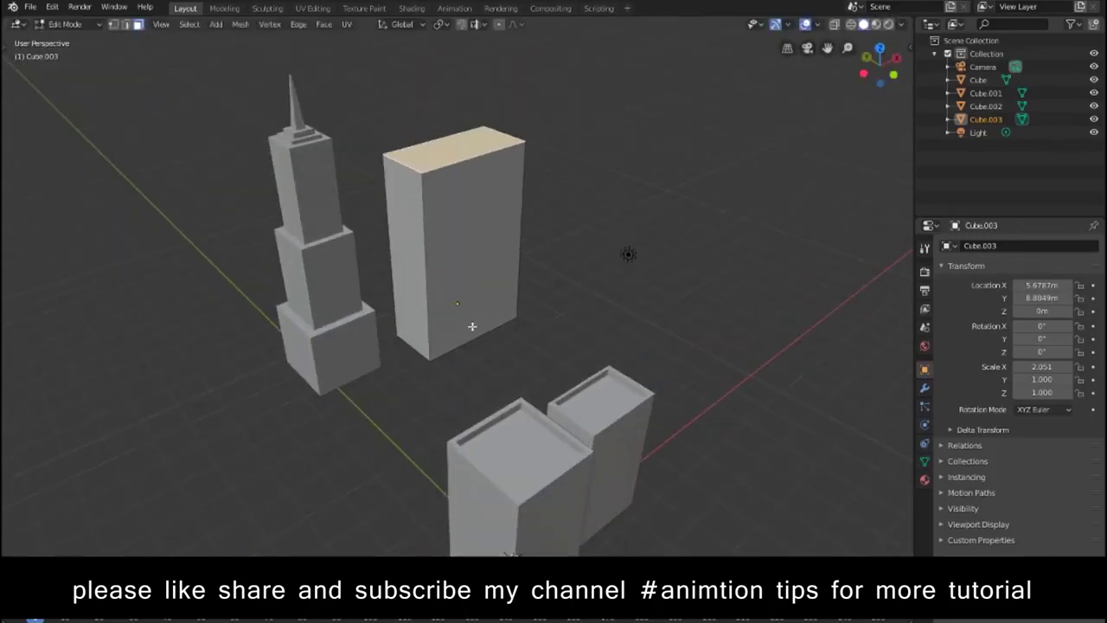
pyautogui.press('Tab')
pyautogui.click(555, 321)
pyautogui.click(477, 264)
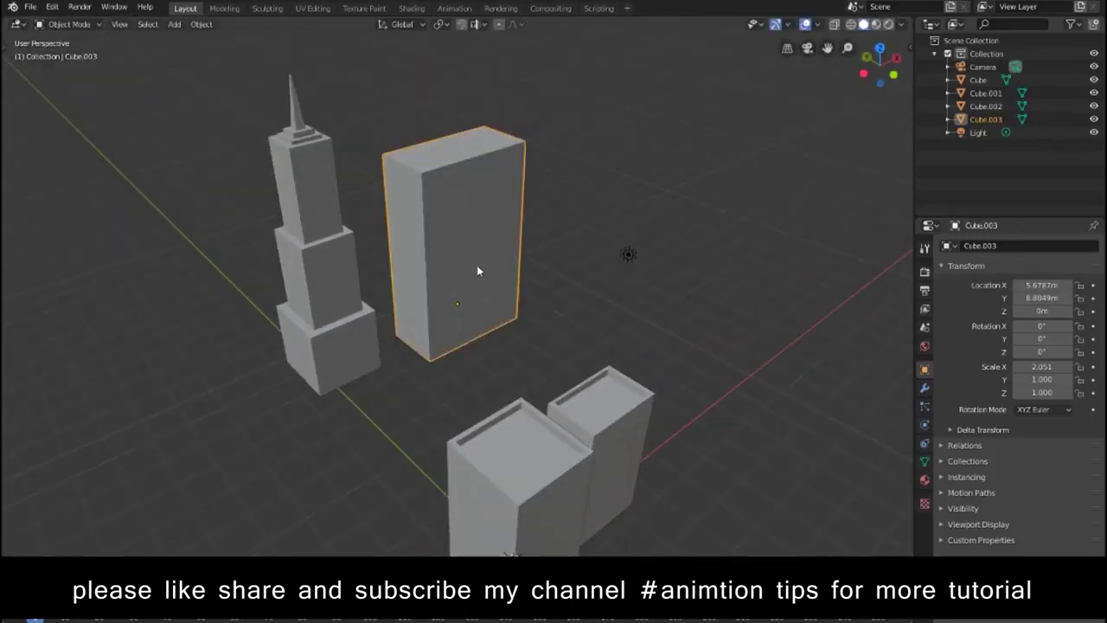
pyautogui.press('KP_Decimal')
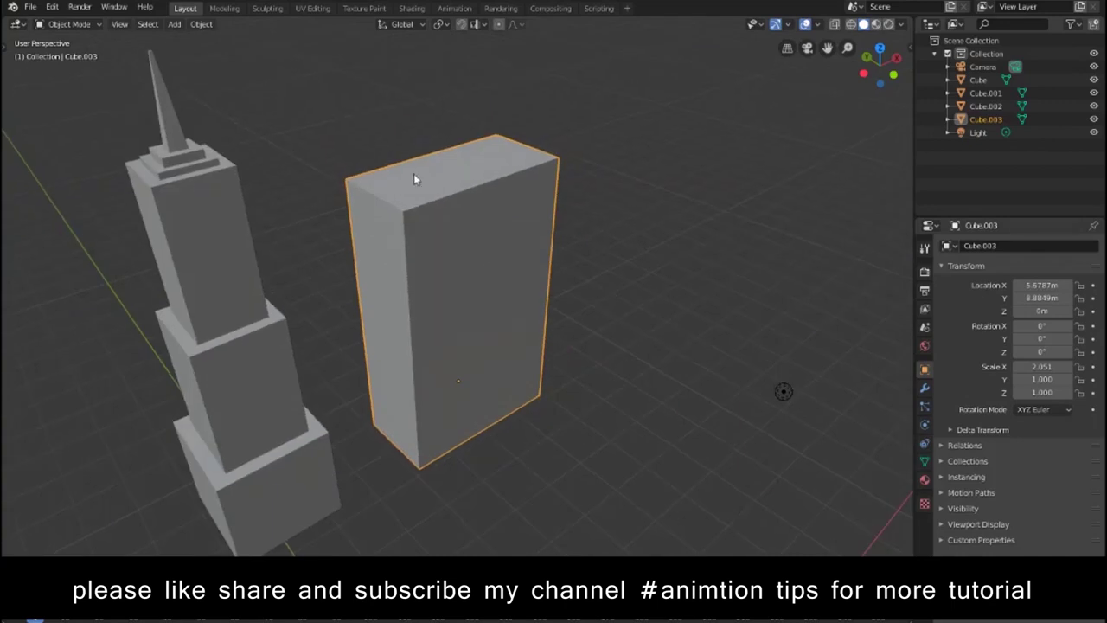
# Step: Inset the roof face, narrow it along Y, and extrude it into a raised step
pyautogui.press('Tab')
pyautogui.press('i')
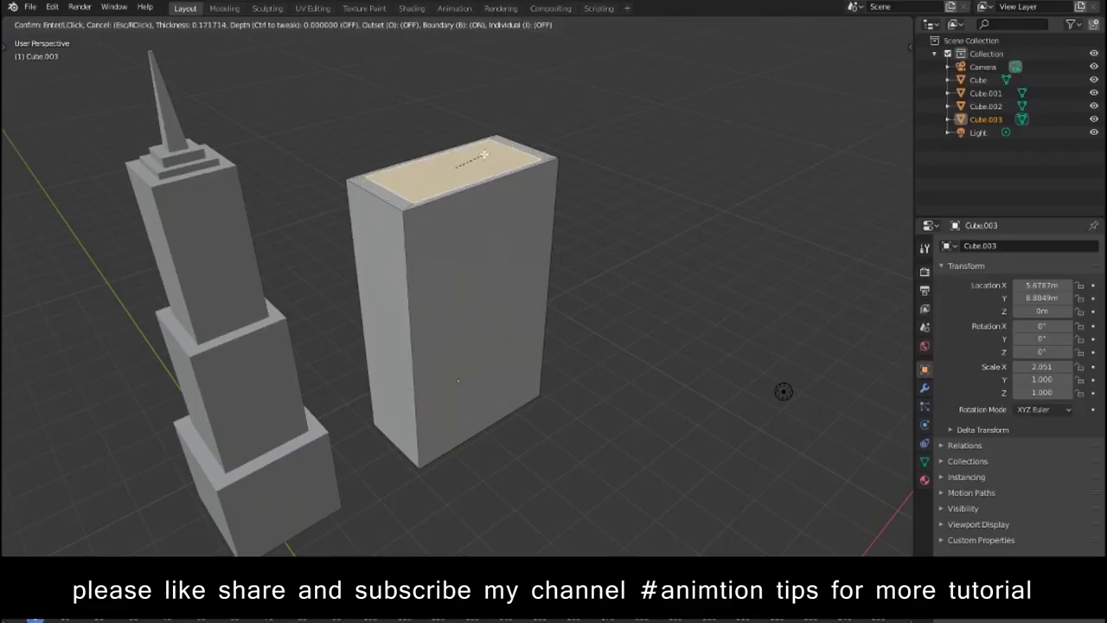
pyautogui.click(483, 154)
pyautogui.press('s')
pyautogui.press('y')
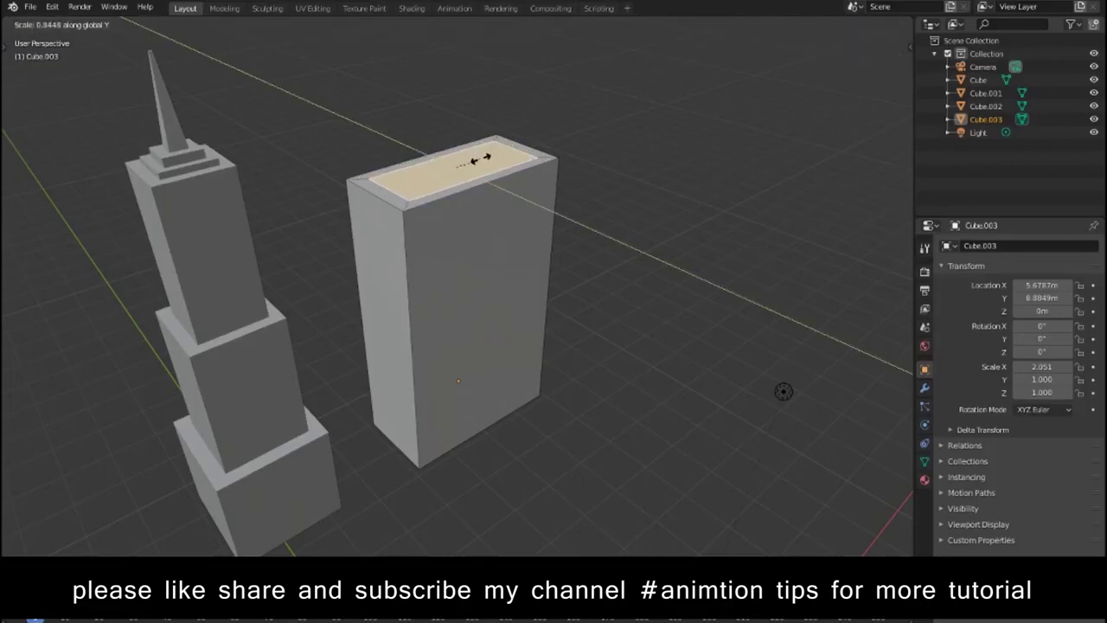
pyautogui.click(481, 158)
pyautogui.press('e')
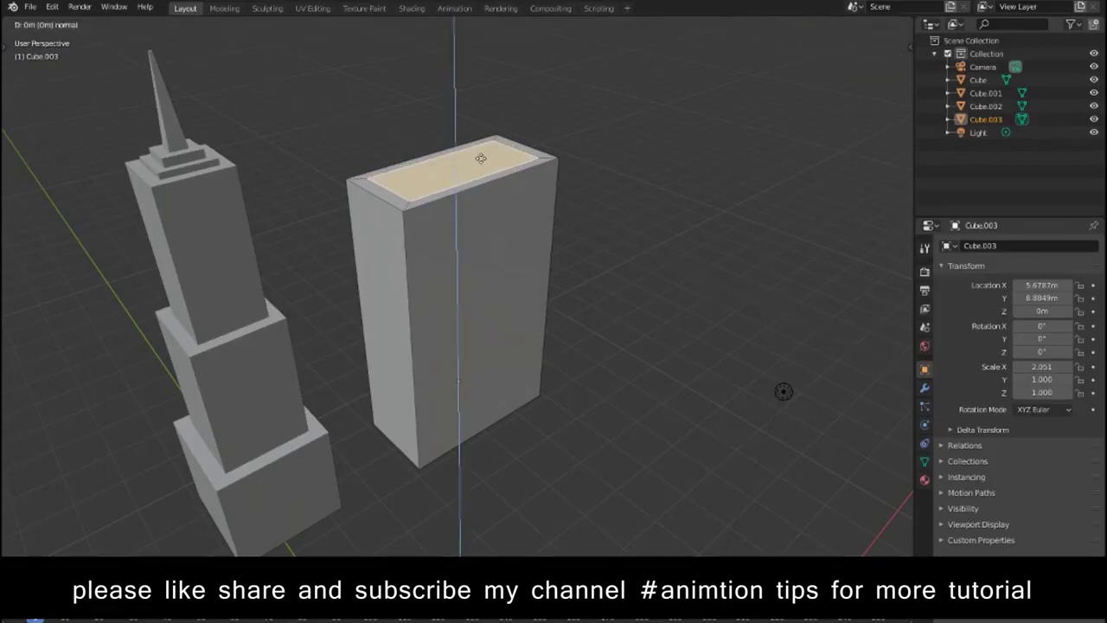
pyautogui.press('Escape')
pyautogui.press('e')
pyautogui.click(482, 152)
pyautogui.press('e')
pyautogui.click(482, 145)
pyautogui.press('Tab')
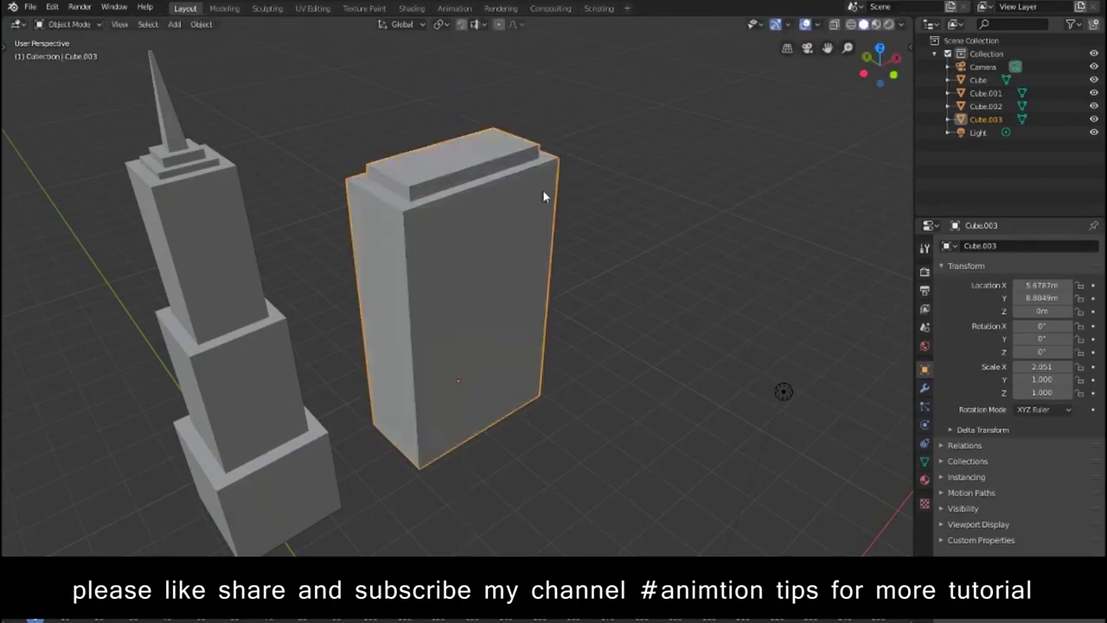
pyautogui.click(449, 166)
# Step: Add a cube in wireframe front view, shrink it, and flatten it into a slab at roof height
pyautogui.press('KP_7')
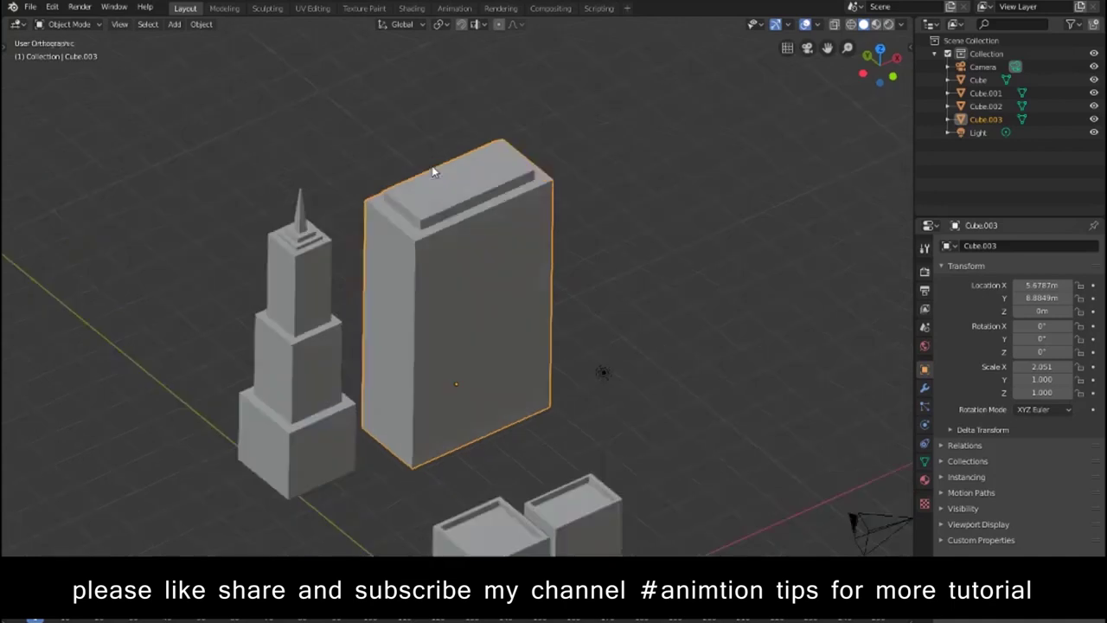
pyautogui.hotkey('shift', 'z')
pyautogui.press('KP_1')
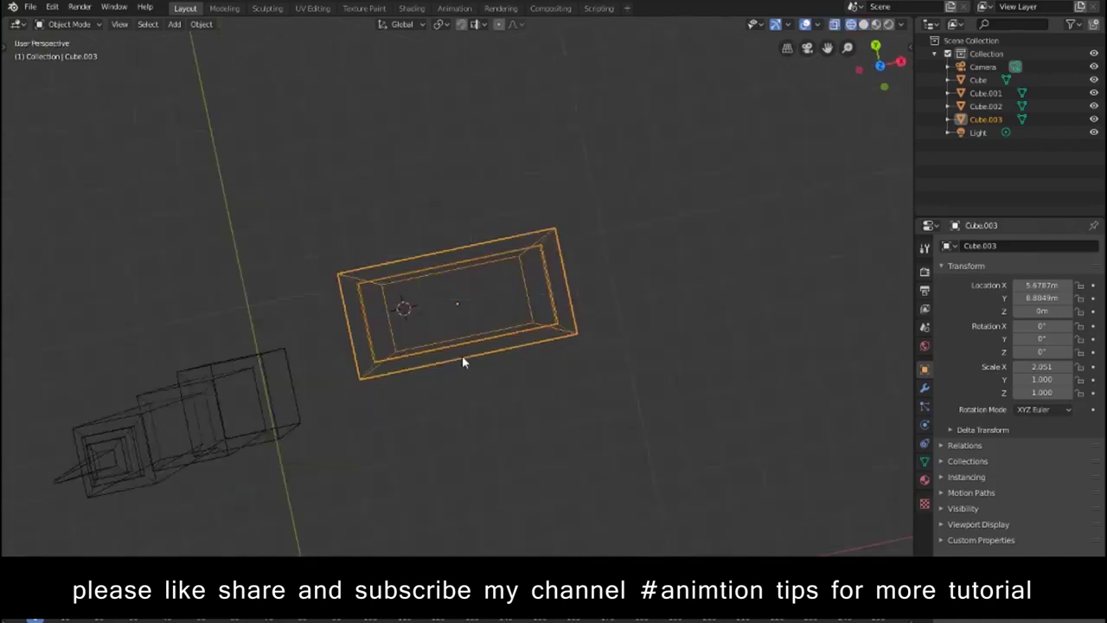
pyautogui.hotkey('shift', 'a')
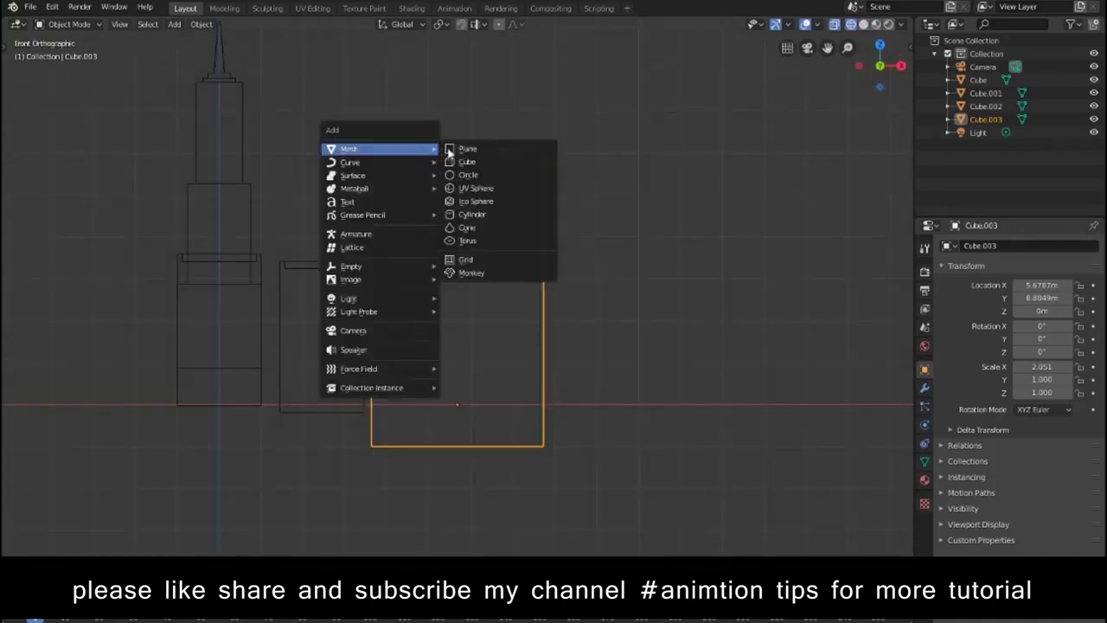
pyautogui.click(475, 162)
pyautogui.press('s')
pyautogui.click(444, 150)
pyautogui.press('s')
pyautogui.press('z')
pyautogui.click(416, 149)
pyautogui.press('KP_Decimal')
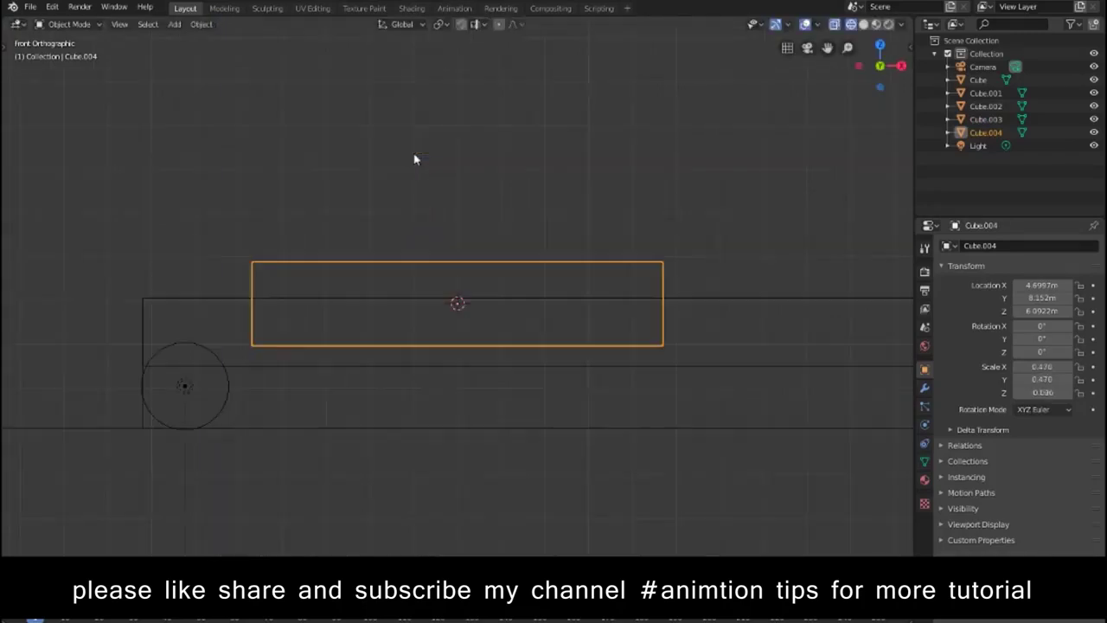
pyautogui.press('g')
pyautogui.click(420, 124)
# Step: From the top view, place the slab over the rectangular building's roof and widen it along X
pyautogui.moveTo(420, 124); pyautogui.dragTo(508, 228, button='middle')
pyautogui.press('KP_7')
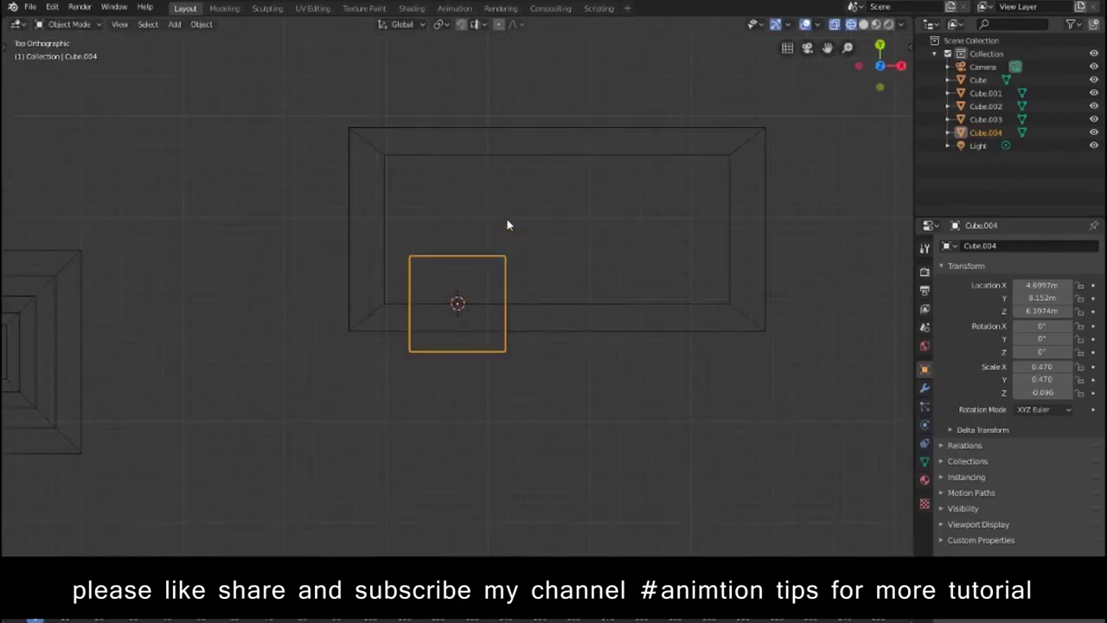
pyautogui.press('g')
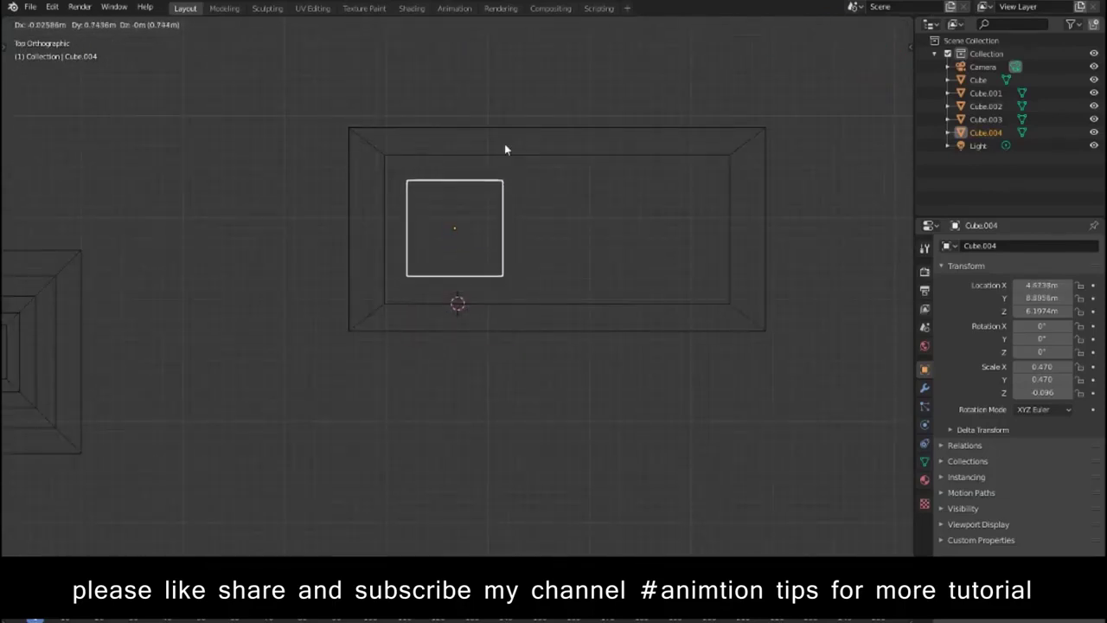
pyautogui.click(504, 144)
pyautogui.press('s')
pyautogui.press('x')
pyautogui.click(644, 224)
pyautogui.press('g')
pyautogui.click(663, 223)
# Step: Duplicate the slab and place the copy beside it along the X axis
pyautogui.hotkey('shift', 'd')
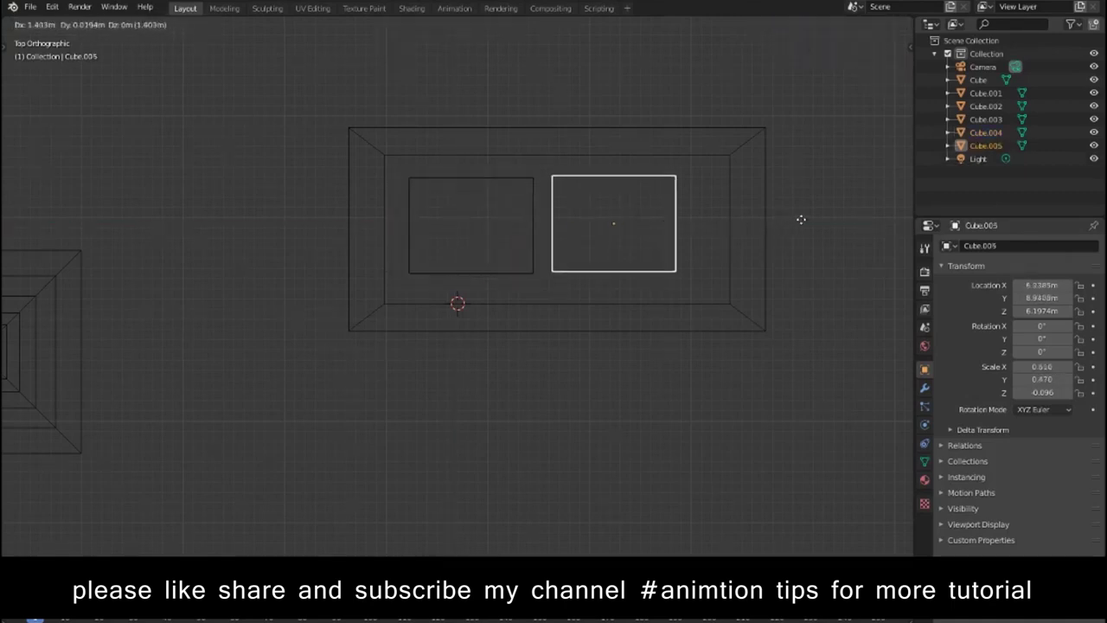
pyautogui.press('y')
pyautogui.press('x')
pyautogui.click(820, 215)
# Step: In solid shading, extrude the top face of each slab to give both a raised top
pyautogui.moveTo(551, 400)
pyautogui.mouseDown(button='middle')
pyautogui.moveTo(638, 345)
pyautogui.moveTo(598, 301)
pyautogui.mouseUp(button='middle')
pyautogui.hotkey('shift', 'z')
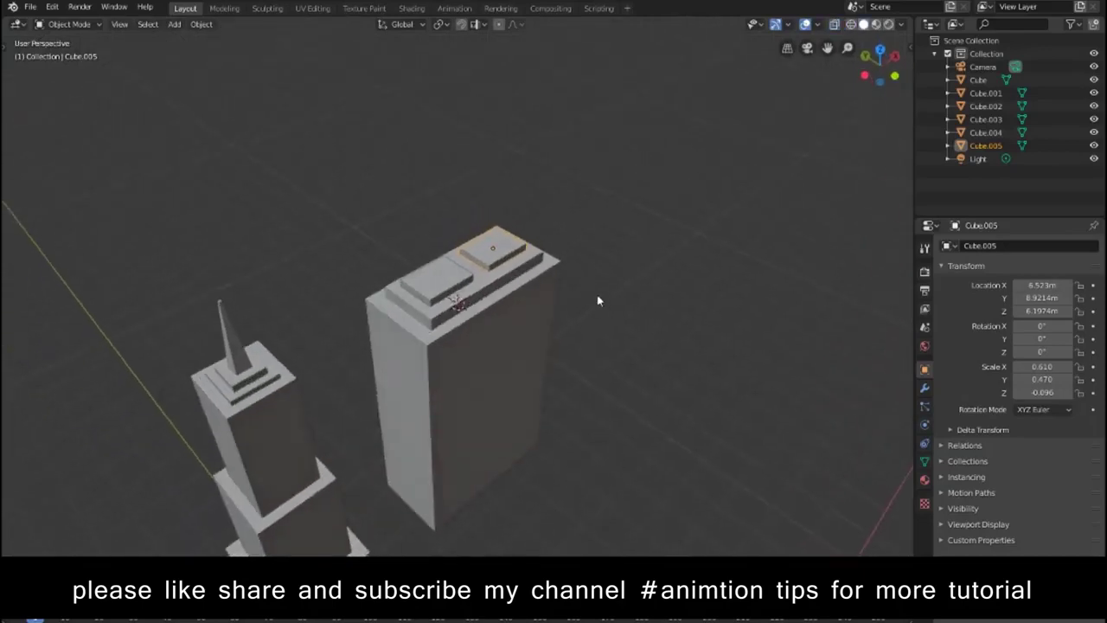
pyautogui.scroll(5, 562, 271)
pyautogui.press('Tab')
pyautogui.click(561, 198)
pyautogui.press('e')
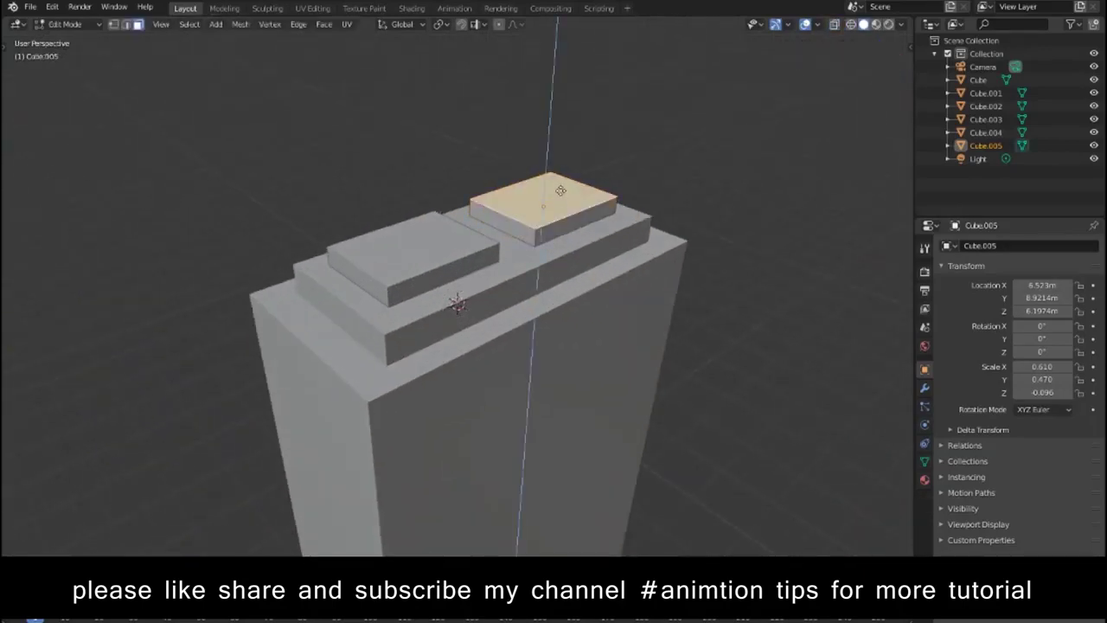
pyautogui.click(563, 189)
pyautogui.press('Tab')
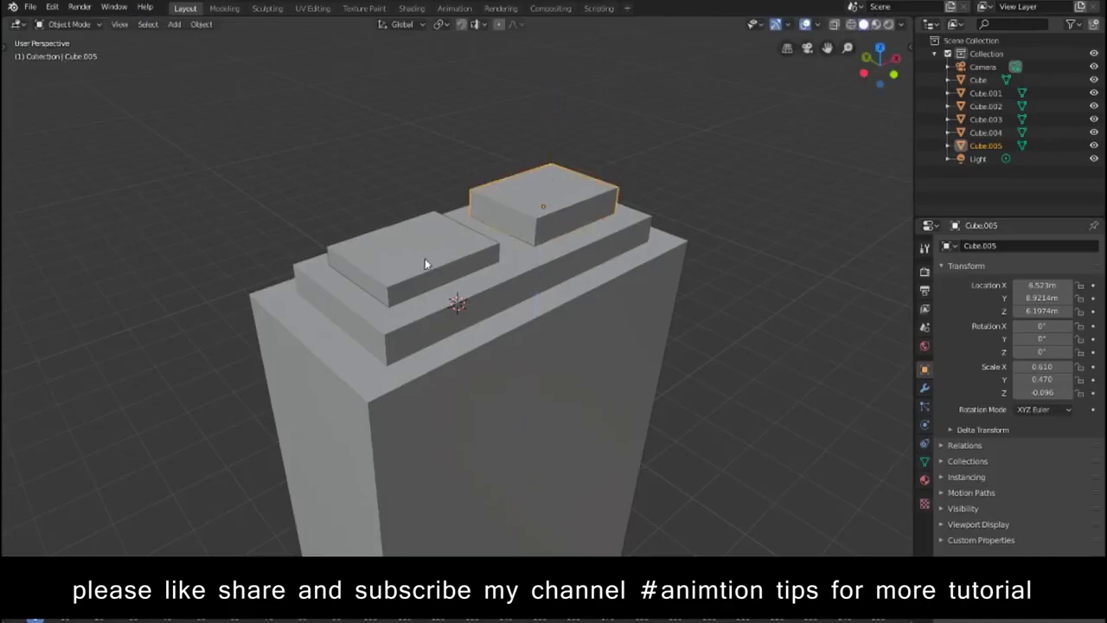
pyautogui.click(424, 258)
pyautogui.press('Tab')
pyautogui.click(422, 253)
pyautogui.press('e')
pyautogui.click(423, 246)
pyautogui.press('Tab')
pyautogui.scroll(-5, 671, 308)
# Step: Reframe the view around the buildings and add a new cube for the tower
pyautogui.scroll(-3, 566, 320)
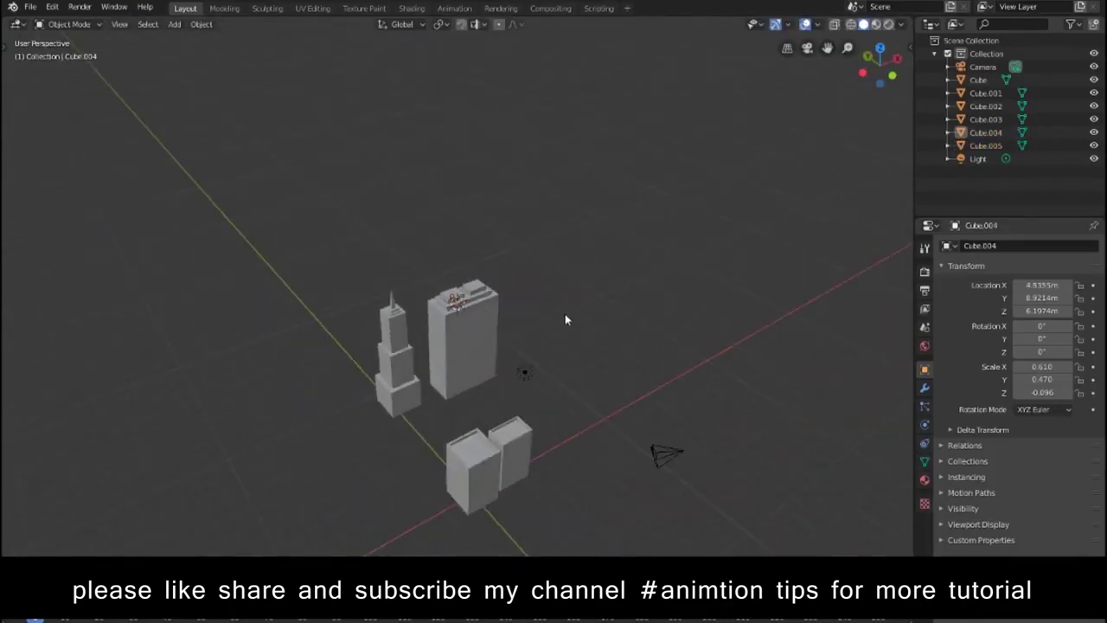
pyautogui.moveTo(566, 317); pyautogui.dragTo(588, 299, button='middle')
pyautogui.scroll(4, 584, 298)
pyautogui.scroll(-1, 584, 298)
pyautogui.scroll(1, 583, 296)
pyautogui.scroll(1, 583, 295)
pyautogui.moveTo(583, 295)
pyautogui.mouseDown(button='middle')
pyautogui.moveTo(566, 299)
pyautogui.moveTo(492, 405)
pyautogui.mouseUp(button='middle')
pyautogui.hotkey('shift', 'a')
pyautogui.click(603, 413)
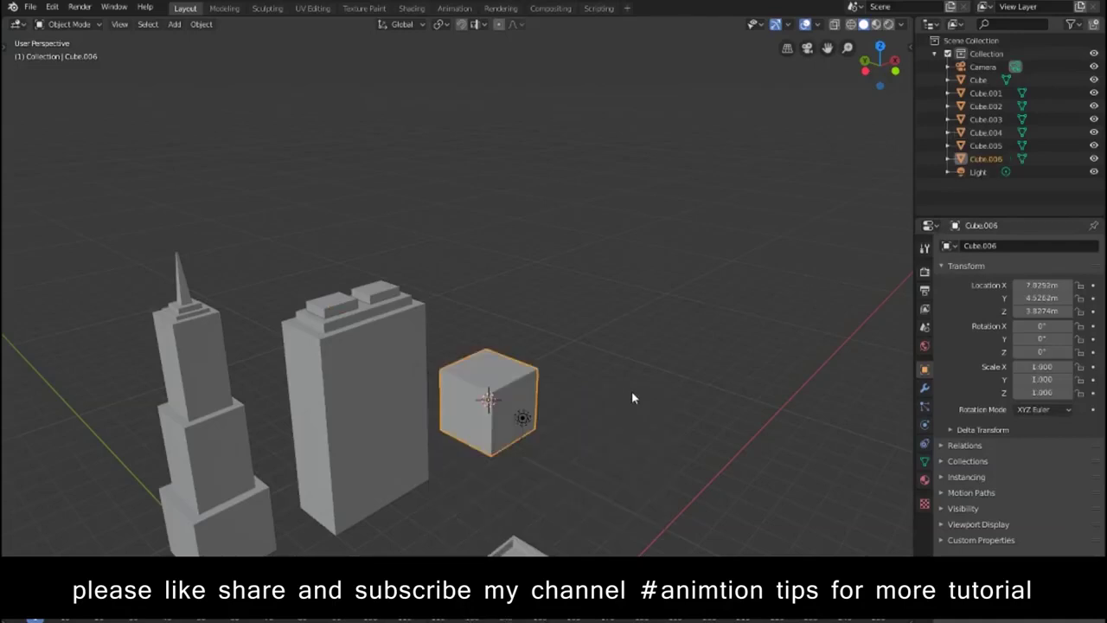
# Step: Extrude the cube's top face into a tall tower, add a short section, and taper it
pyautogui.scroll(-2, 632, 391)
pyautogui.press('Tab')
pyautogui.press('e')
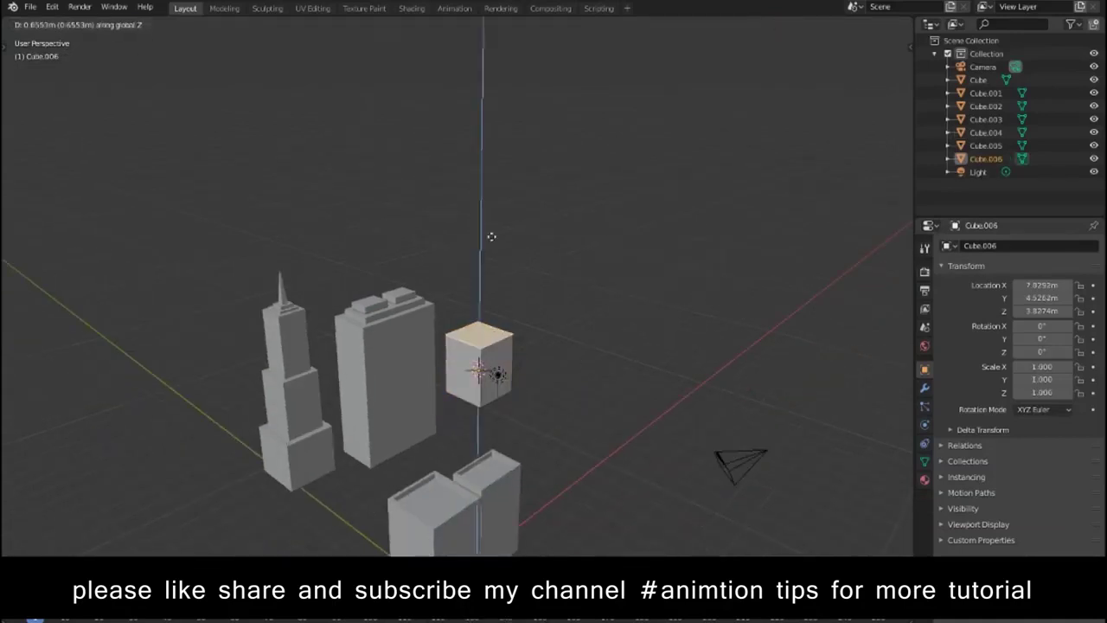
pyautogui.click(494, 232)
pyautogui.press('e')
pyautogui.click(526, 155)
pyautogui.press('s')
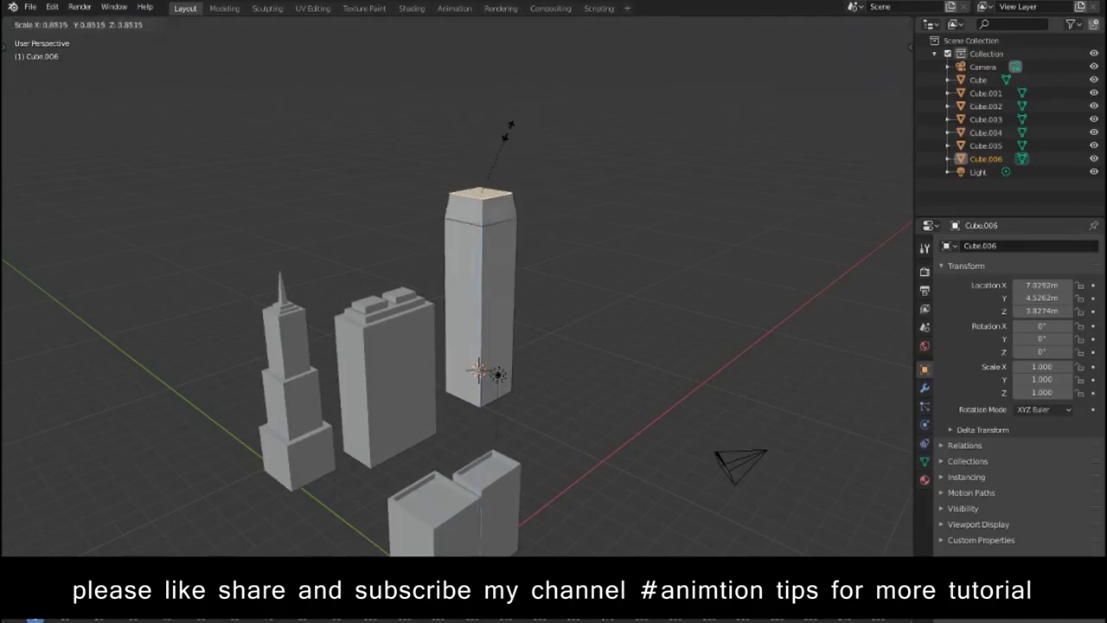
pyautogui.click(508, 132)
# Step: Extrude a narrower upper section along Z and finish it with a thin pointed spire
pyautogui.press('e')
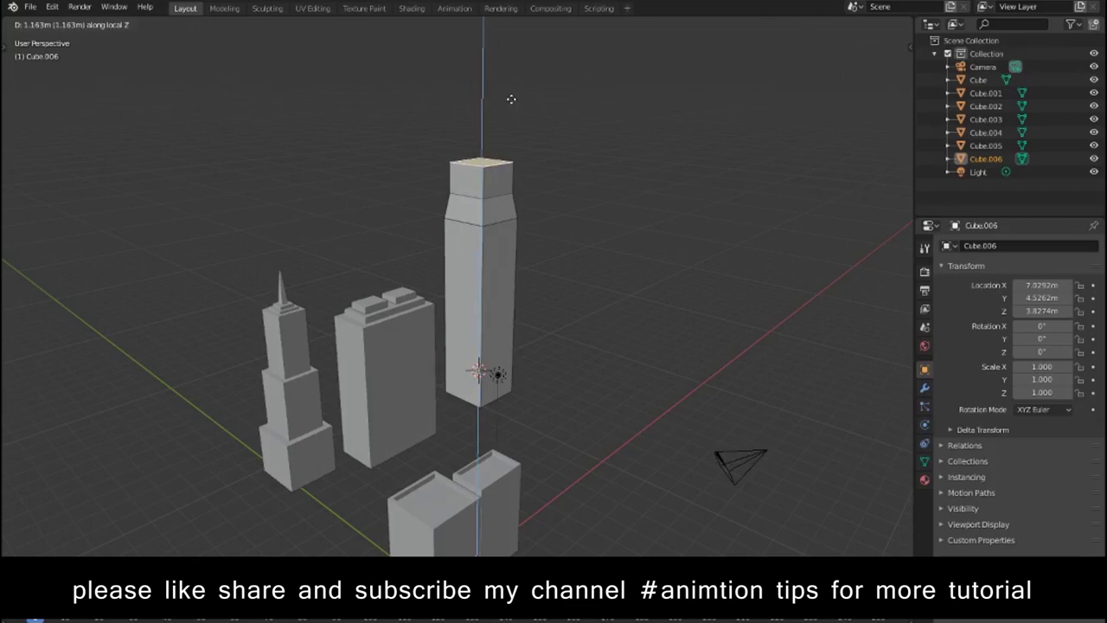
pyautogui.press('z')
pyautogui.rightClick(508, 102)
pyautogui.press('e')
pyautogui.press('z')
pyautogui.press('z')
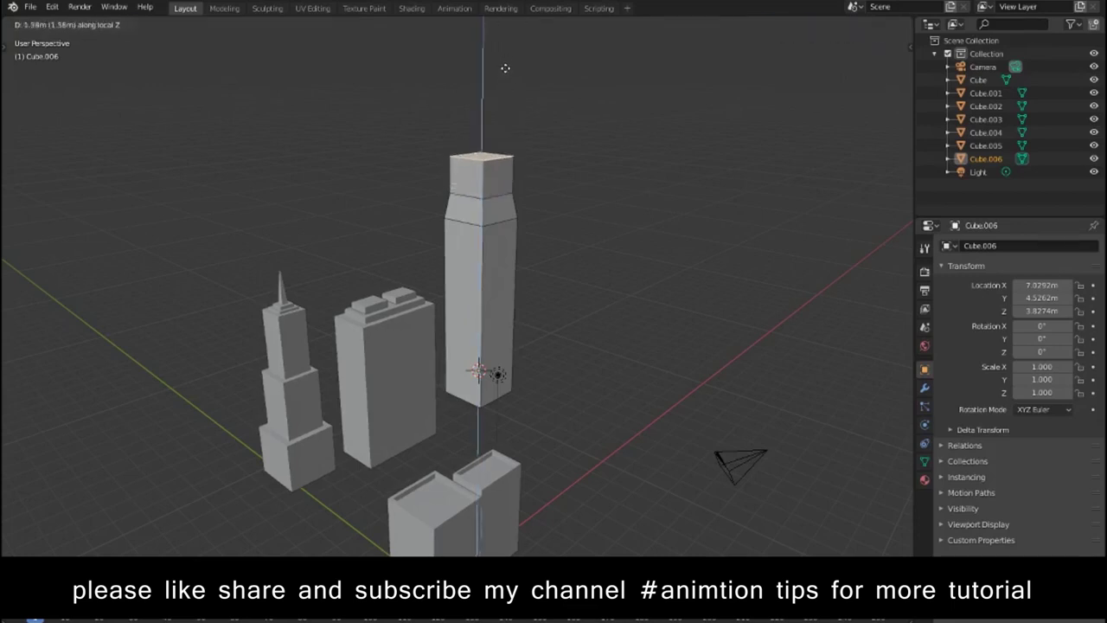
pyautogui.click(483, 132)
pyautogui.press('e')
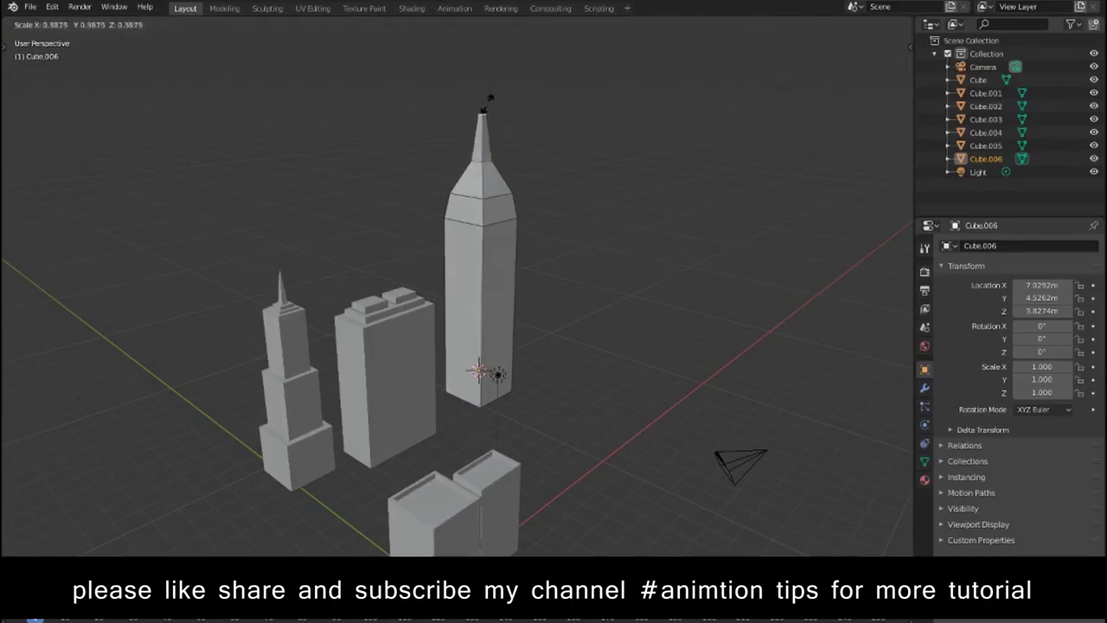
pyautogui.click(485, 102)
pyautogui.scroll(-3, 594, 249)
pyautogui.scroll(2, 574, 338)
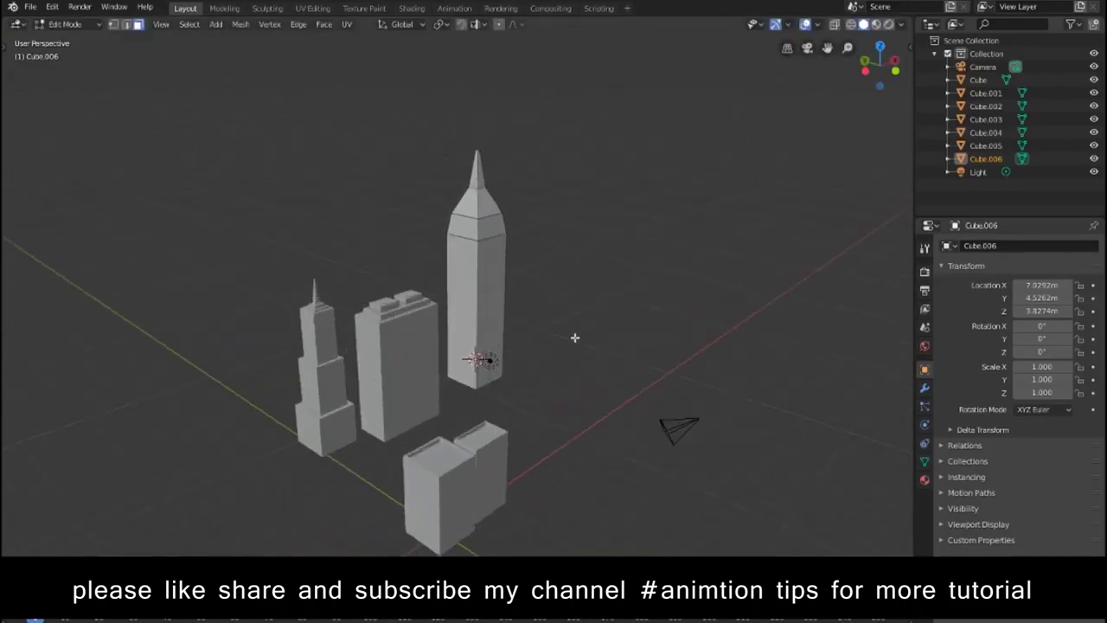
pyautogui.hotkey('shift', 'a')
pyautogui.press('Escape')
pyautogui.press('Tab')
# Step: Add a new cube and raise its top face along Z to make a short tower
pyautogui.hotkey('shift', 'a')
pyautogui.press('Escape')
pyautogui.hotkey('shift', 'a')
pyautogui.click(624, 379)
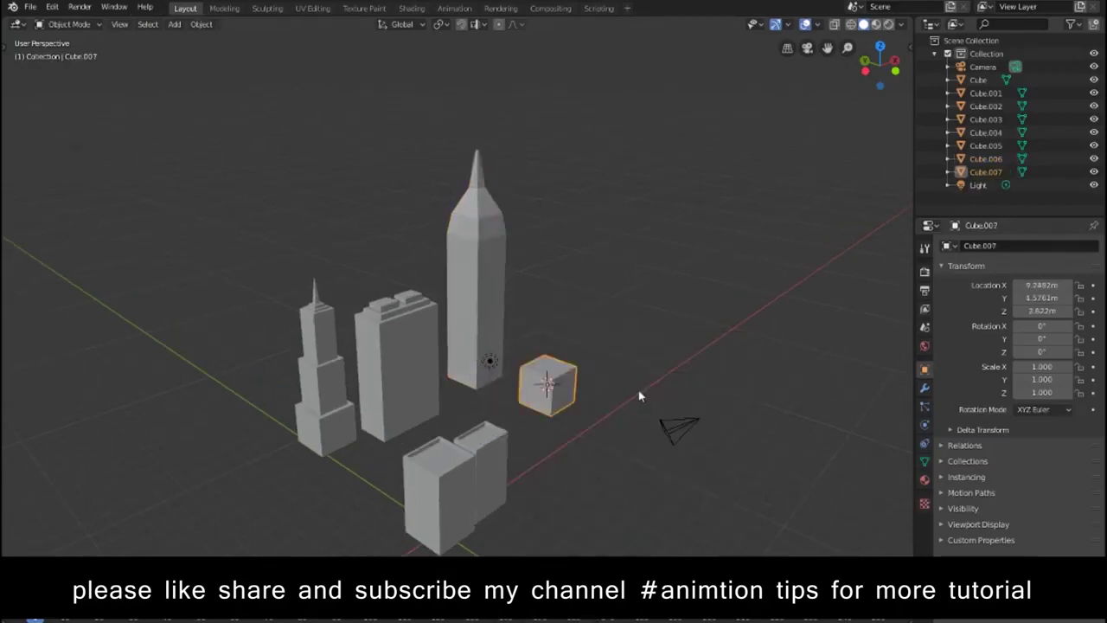
pyautogui.press('Tab')
pyautogui.press('g')
pyautogui.press('z')
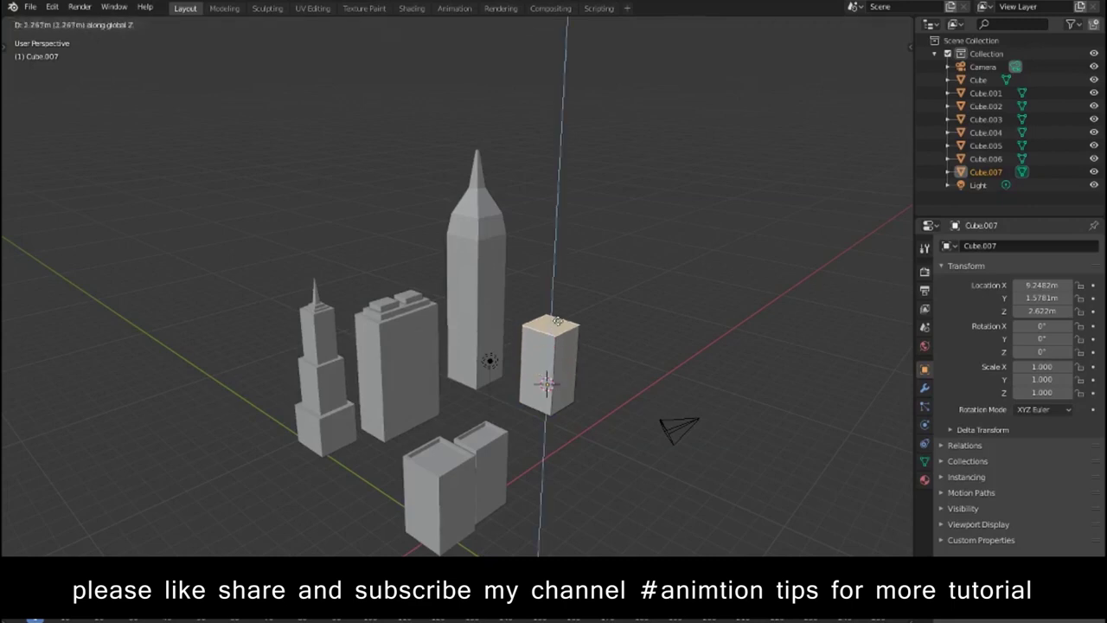
pyautogui.click(557, 325)
pyautogui.press('g')
pyautogui.press('z')
pyautogui.click(561, 322)
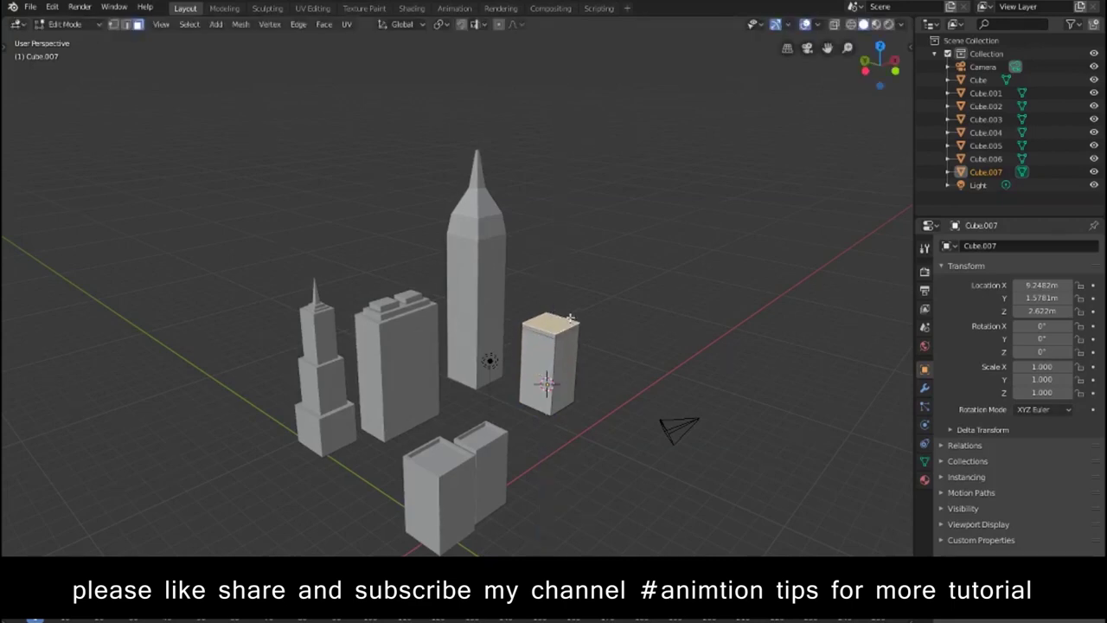
# Step: Enlarge and lift the short tower's top face, then inset and extrude it into a flared ledge
pyautogui.press('s')
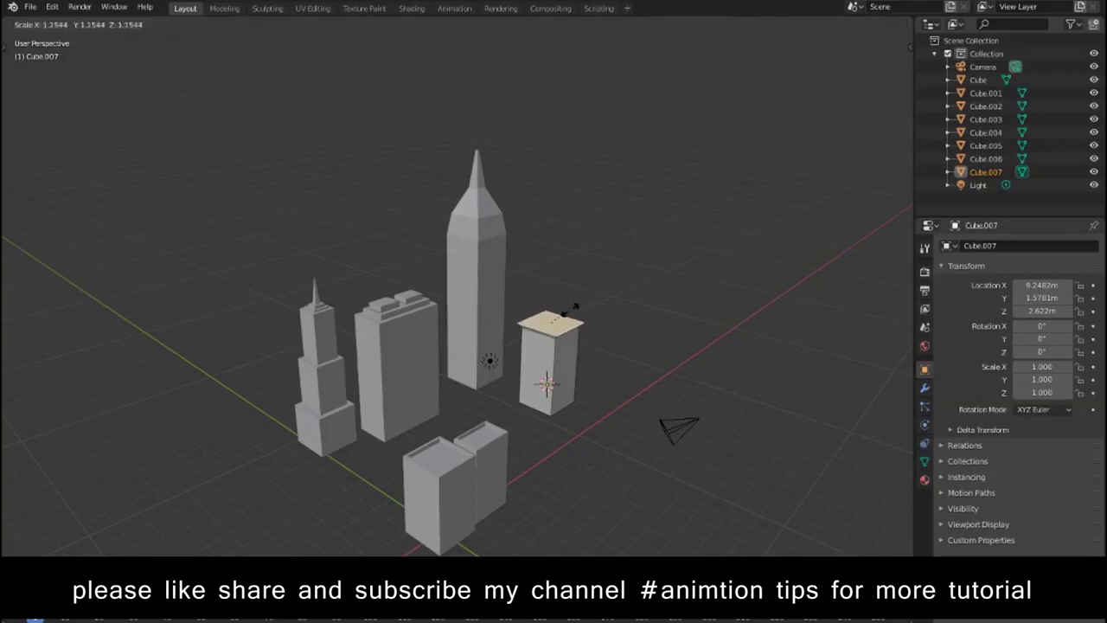
pyautogui.click(571, 309)
pyautogui.press('g')
pyautogui.press('z')
pyautogui.press('z')
pyautogui.click(566, 305)
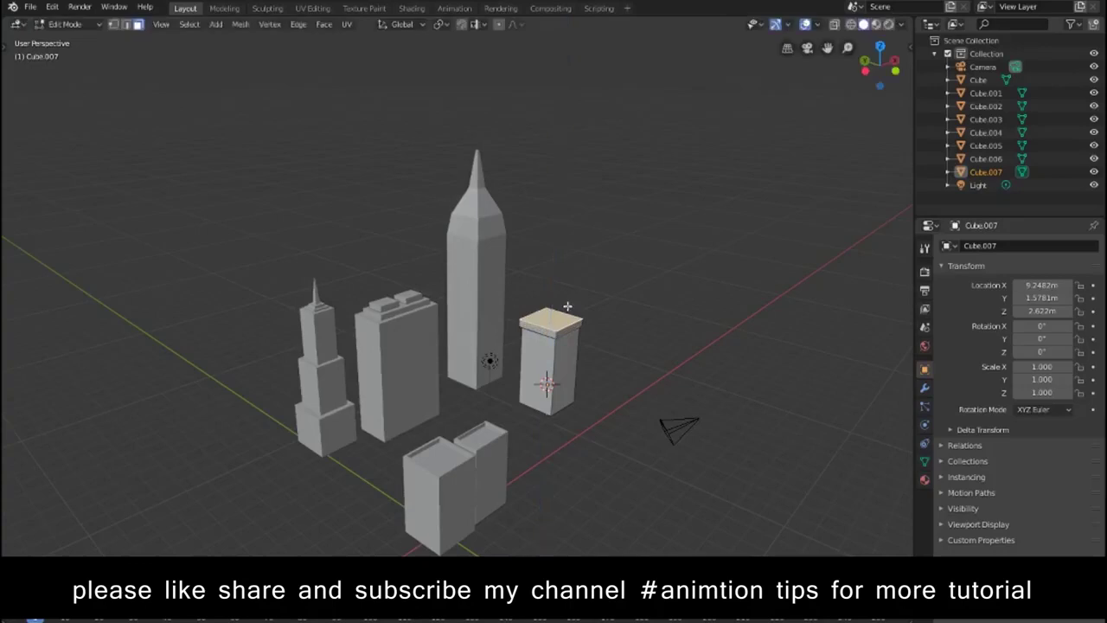
pyautogui.press('i')
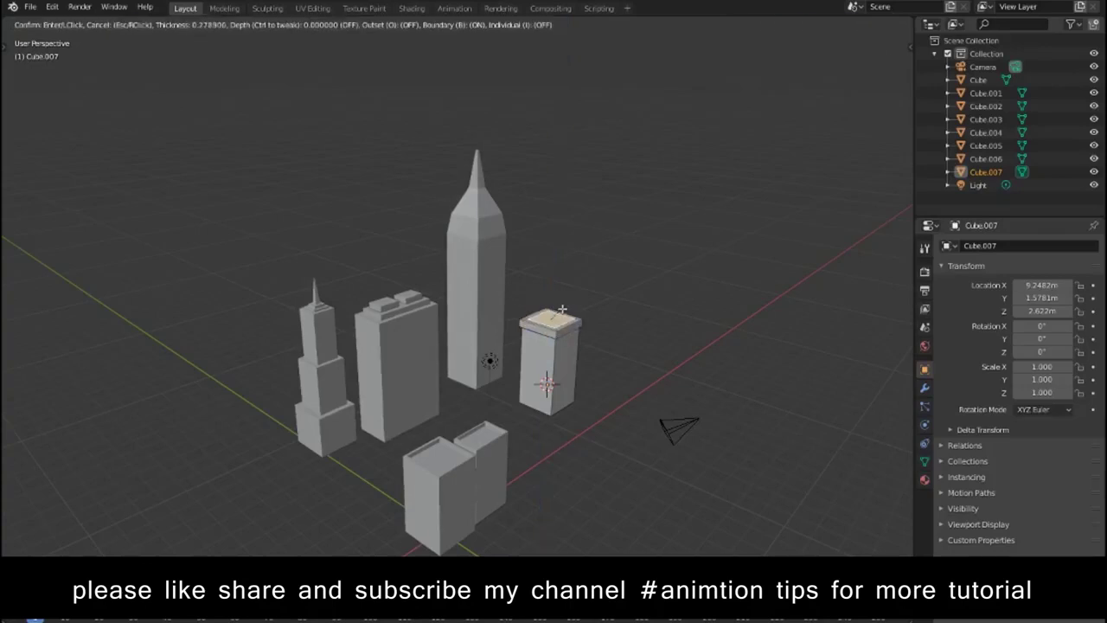
pyautogui.click(562, 309)
pyautogui.press('e')
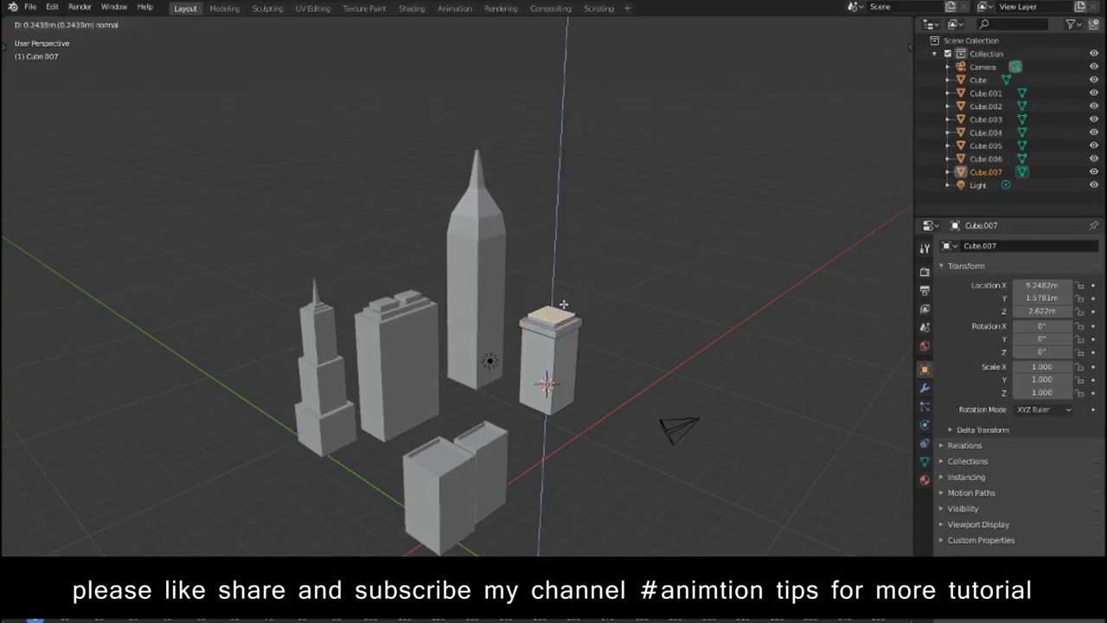
pyautogui.click(563, 304)
# Step: Extrude a thin step, inset it, and extrude a small raised block on top
pyautogui.press('e')
pyautogui.click(561, 302)
pyautogui.press('i')
pyautogui.click(555, 299)
pyautogui.press('e')
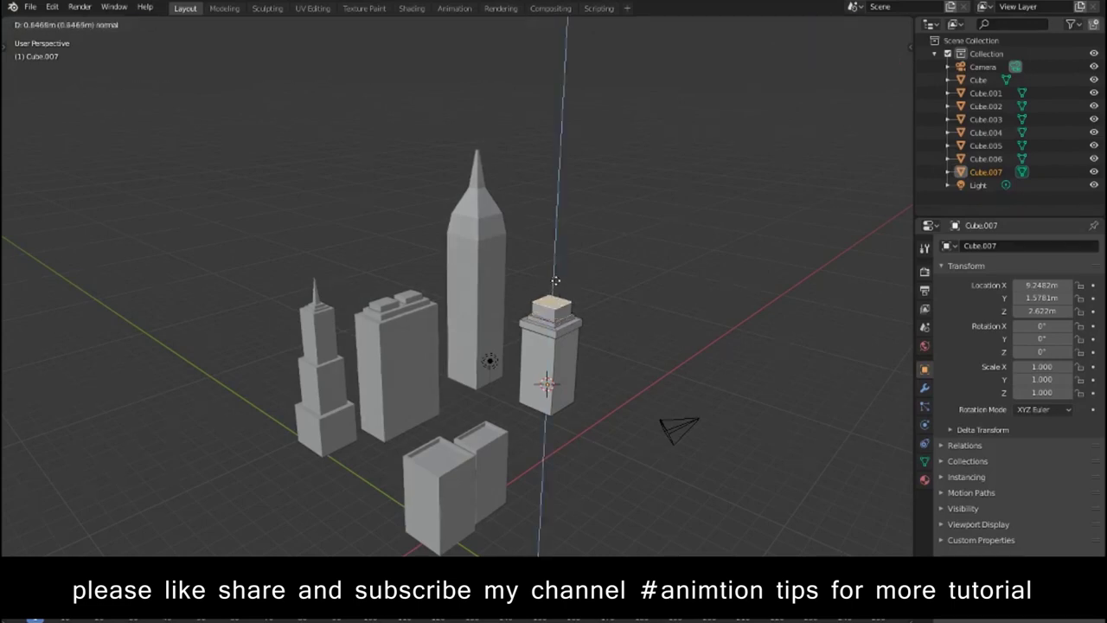
pyautogui.click(553, 285)
pyautogui.press('Tab')
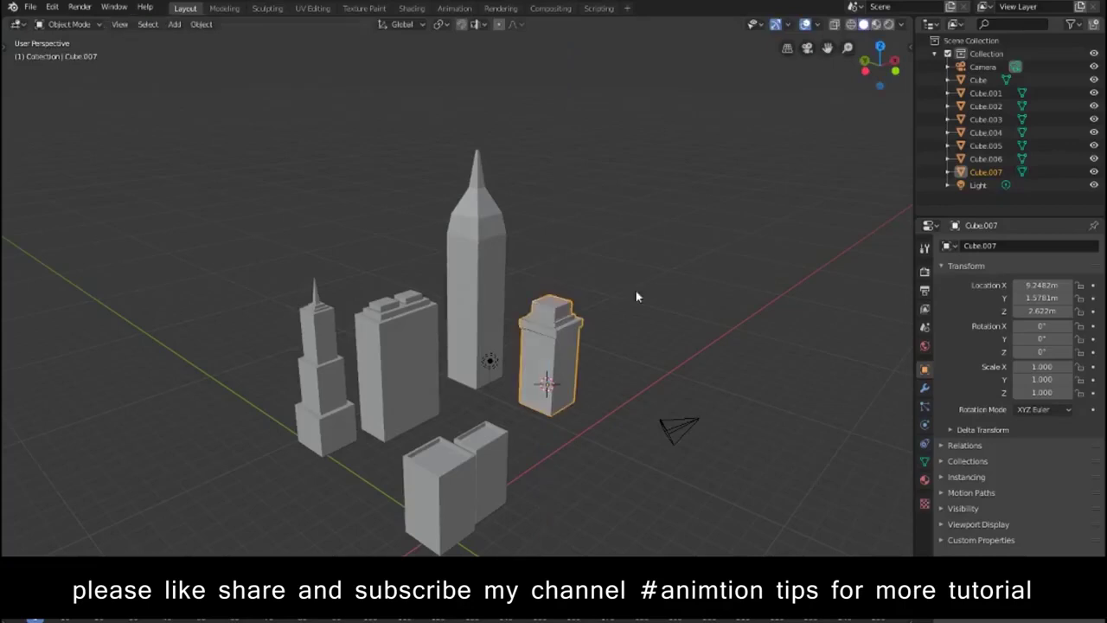
pyautogui.moveTo(625, 366); pyautogui.dragTo(653, 341, button='middle')
# Step: In front view, lower the tall spire tower and raise the wide rectangular building slightly
pyautogui.press('KP_1')
pyautogui.click(463, 274)
pyautogui.press('g')
pyautogui.click(423, 381)
pyautogui.click(418, 402)
pyautogui.press('g')
pyautogui.click(419, 376)
pyautogui.moveTo(419, 377); pyautogui.dragTo(748, 451, button='middle')
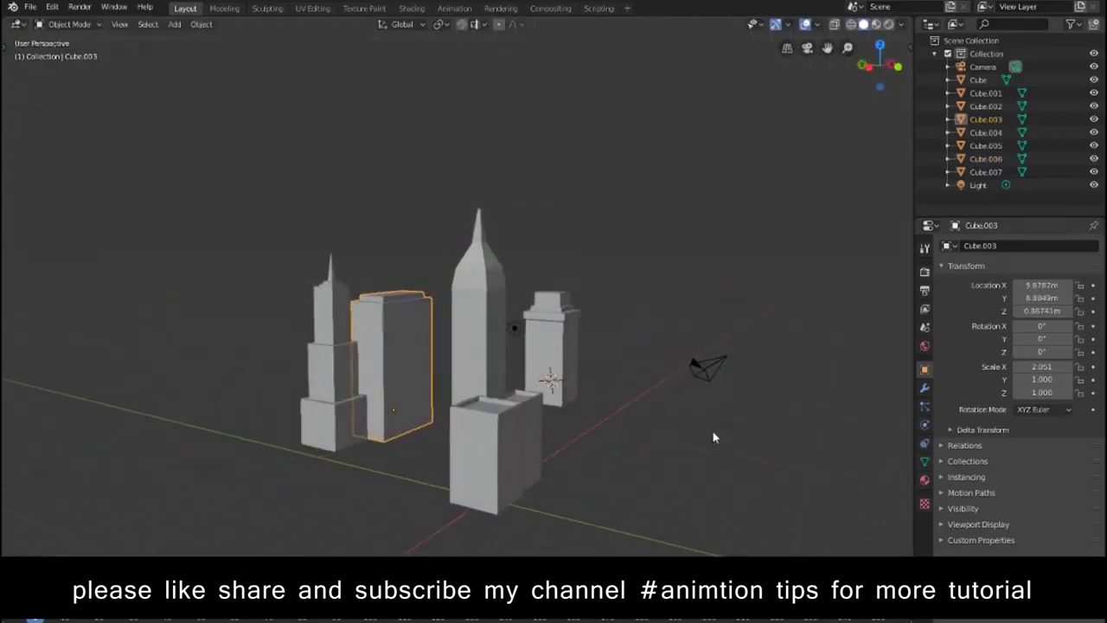
# Step: From above, put the spire tower beside the wide building and the stepped tower at X 9.5151, Y 4.3869
pyautogui.press('KP_7')
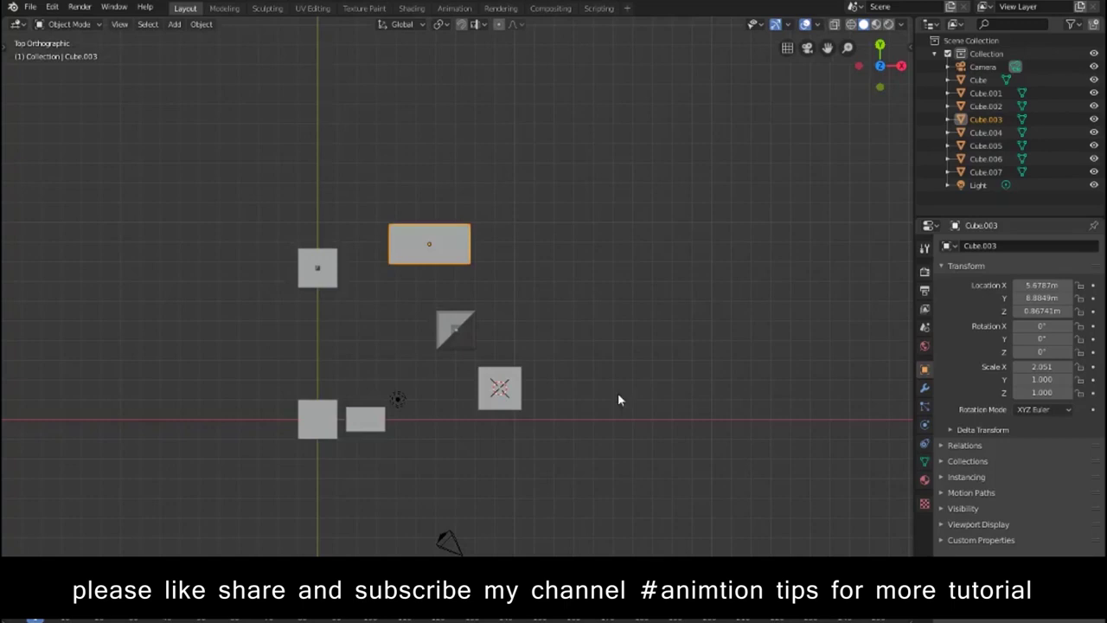
pyautogui.press('g')
pyautogui.press('Escape')
pyautogui.moveTo(370, 194); pyautogui.dragTo(481, 258)
pyautogui.press('g')
pyautogui.click(459, 295)
pyautogui.click(457, 326)
pyautogui.press('g')
pyautogui.click(483, 251)
pyautogui.click(488, 371)
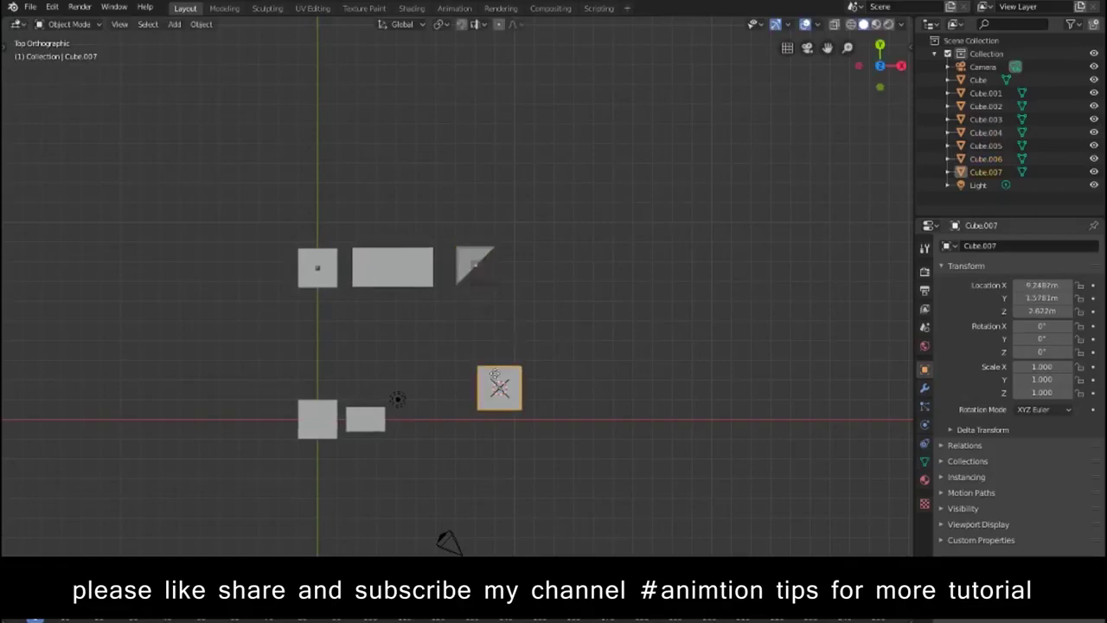
pyautogui.press('g')
pyautogui.click(505, 401)
# Step: Lower the left spire building along Z to 0.94852 m in front view
pyautogui.moveTo(505, 402)
pyautogui.mouseDown(button='middle')
pyautogui.moveTo(490, 419)
pyautogui.moveTo(545, 343)
pyautogui.moveTo(535, 345)
pyautogui.moveTo(538, 298)
pyautogui.mouseUp(button='middle')
pyautogui.keyDown('shift'); pyautogui.click(332, 388); pyautogui.keyUp('shift')
pyautogui.press('KP_1')
pyautogui.press('g')
pyautogui.press('z')
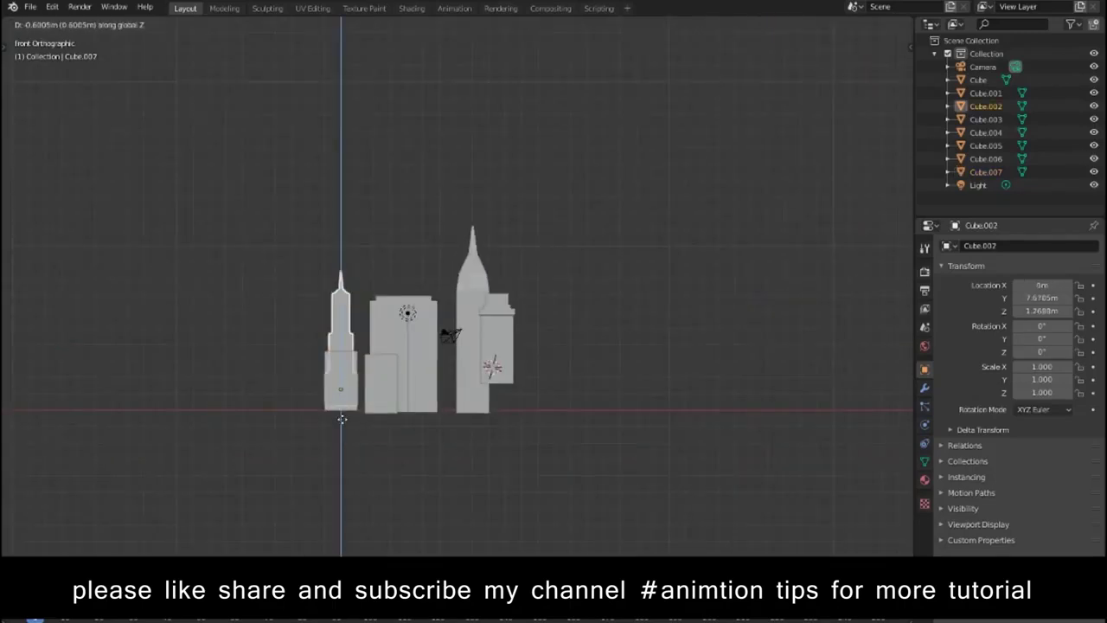
pyautogui.click(346, 425)
pyautogui.moveTo(346, 425); pyautogui.dragTo(646, 458, button='middle')
pyautogui.scroll(3, 646, 435)
pyautogui.scroll(2, 658, 411)
pyautogui.moveTo(658, 410)
pyautogui.mouseDown(button='middle')
pyautogui.moveTo(675, 217)
pyautogui.moveTo(672, 229)
pyautogui.mouseUp(button='middle')
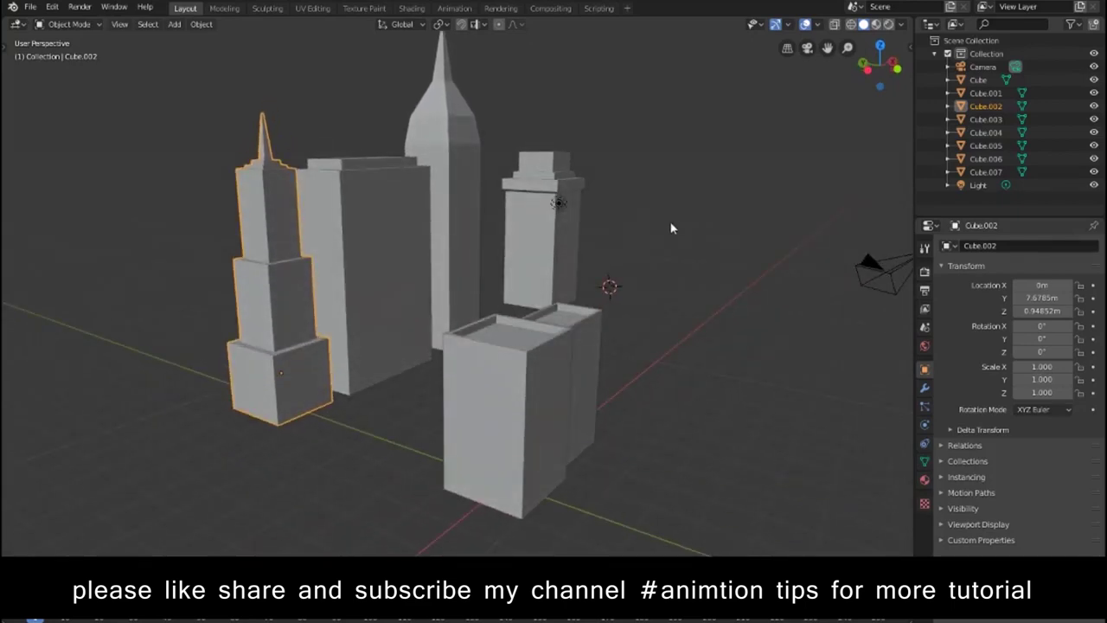
# Step: Add a new cube at the chosen spot and chamfer its vertical edges with a bevel
pyautogui.click(665, 300)
pyautogui.keyDown('shift'); pyautogui.rightClick(644, 328); pyautogui.keyUp('shift')
pyautogui.hotkey('shift', 'a')
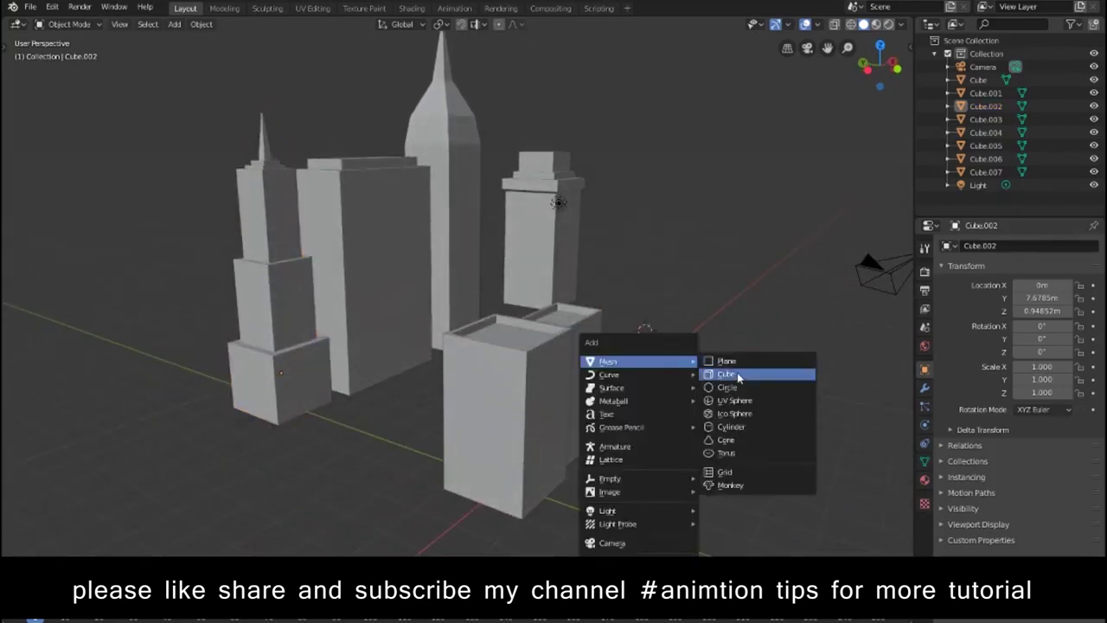
pyautogui.click(735, 374)
pyautogui.press('Tab')
pyautogui.press('Tab')
pyautogui.press('Tab')
pyautogui.press('3')
pyautogui.hotkey('alt', 'a')
pyautogui.moveTo(702, 376); pyautogui.dragTo(328, 401, button='middle')
pyautogui.hotkey('ctrl', 'b')
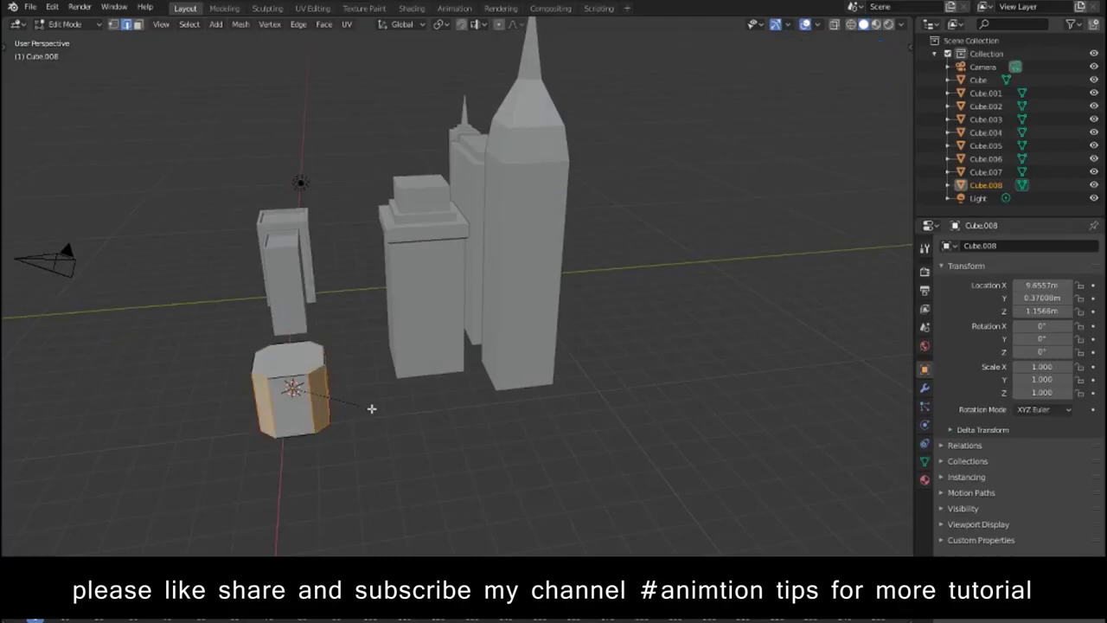
pyautogui.moveTo(505, 446); pyautogui.dragTo(612, 299, button='middle')
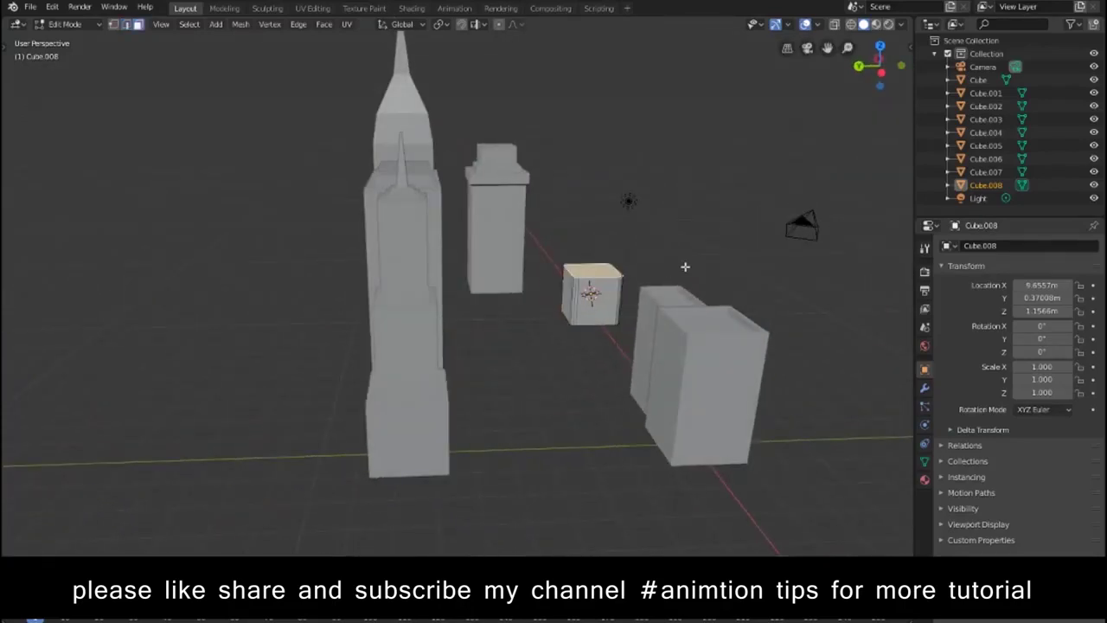
# Step: Extrude the top face up into a tall block, then inset and extrude an upper section
pyautogui.press('e')
pyautogui.click(683, 183)
pyautogui.moveTo(683, 183); pyautogui.dragTo(630, 270, button='middle')
pyautogui.press('i')
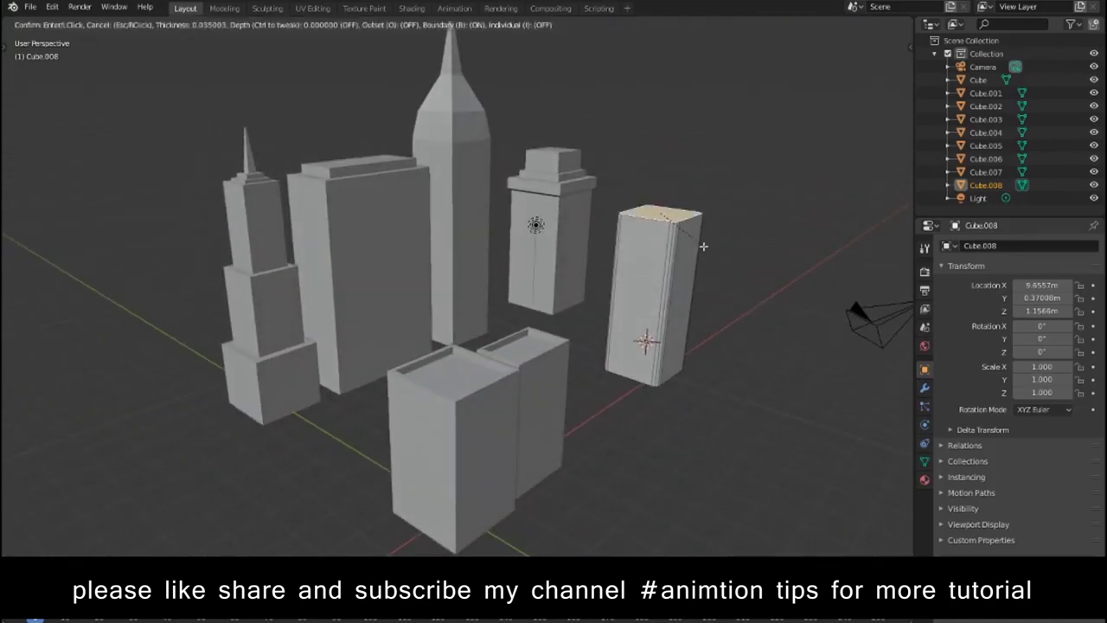
pyautogui.click(697, 242)
pyautogui.press('e')
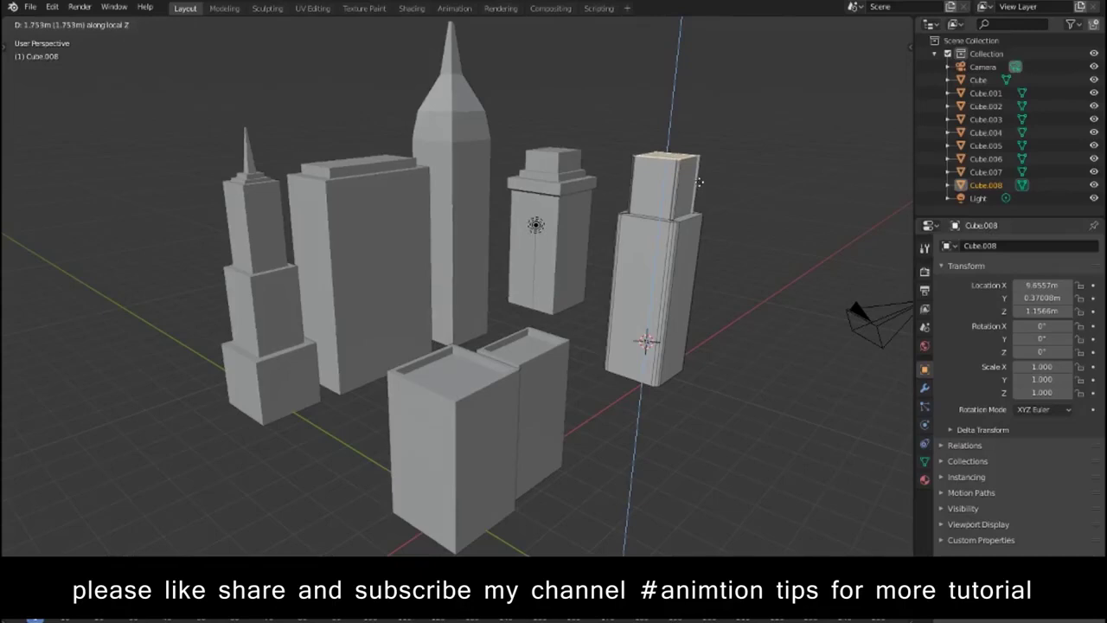
pyautogui.click(700, 164)
pyautogui.moveTo(701, 164); pyautogui.dragTo(734, 257, button='middle')
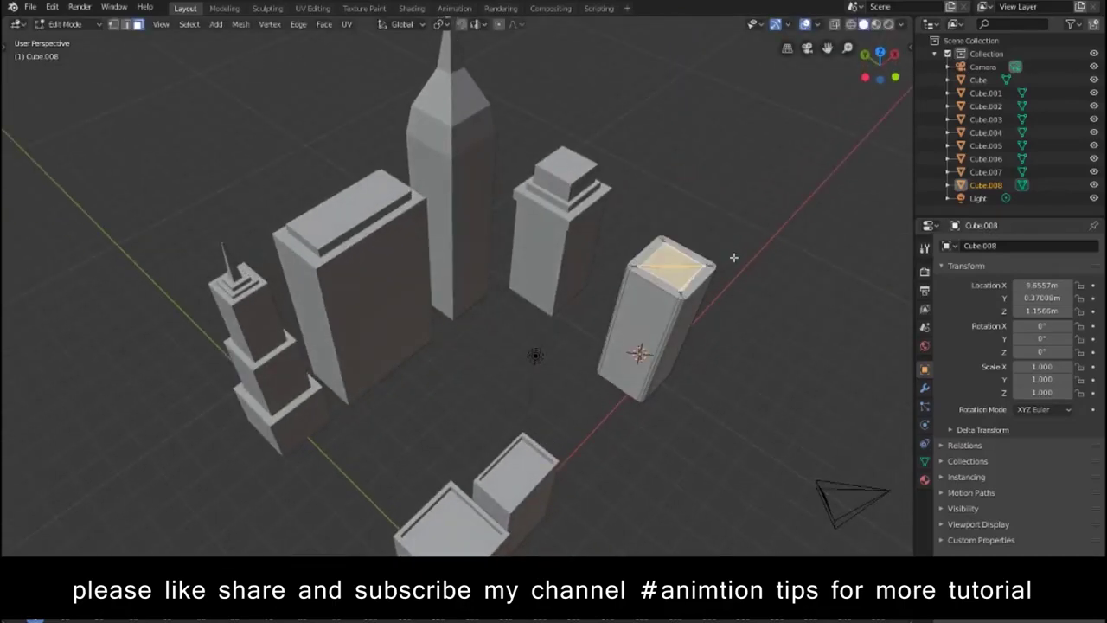
# Step: Repeat insets and extrusions on the top face to form a narrower stepped top tier
pyautogui.press('i')
pyautogui.click(730, 255)
pyautogui.press('e')
pyautogui.click(745, 215)
pyautogui.press('i')
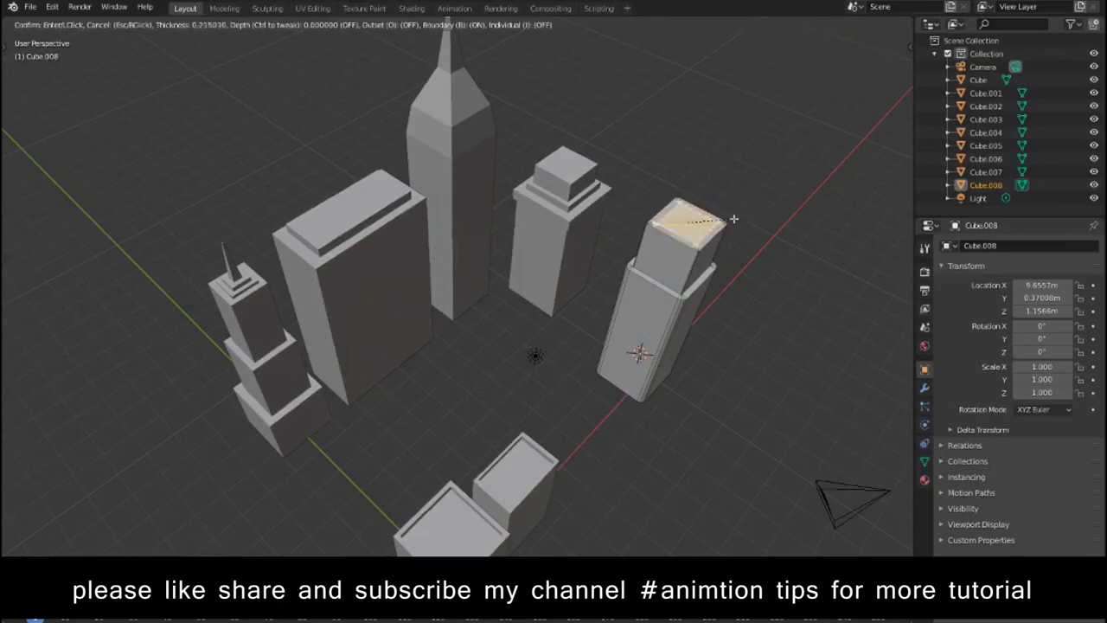
pyautogui.click(745, 218)
pyautogui.moveTo(749, 316)
pyautogui.mouseDown(button='middle')
pyautogui.moveTo(771, 295)
pyautogui.moveTo(709, 266)
pyautogui.moveTo(592, 367)
pyautogui.moveTo(606, 328)
pyautogui.mouseUp(button='middle')
pyautogui.press('i')
pyautogui.click(705, 258)
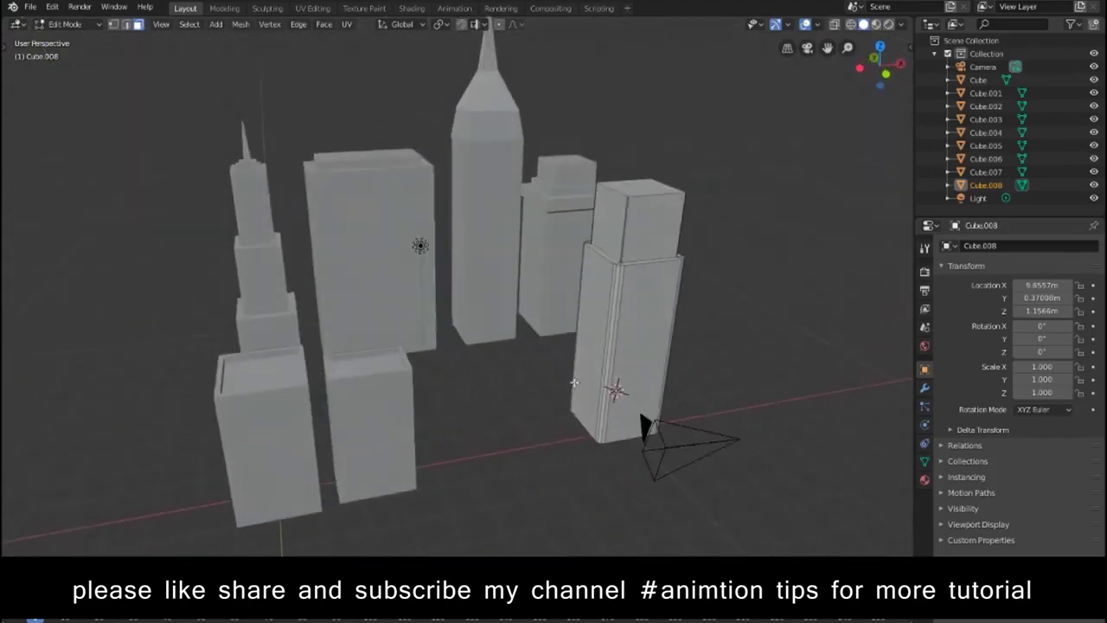
pyautogui.press('e')
pyautogui.click(653, 152)
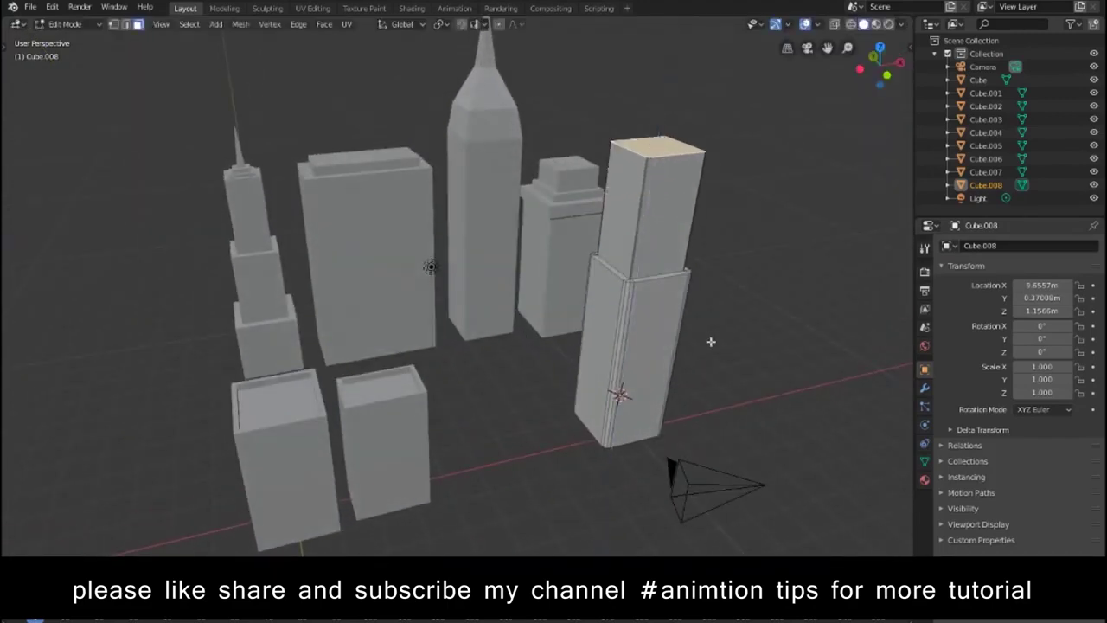
pyautogui.press('KP_7')
pyautogui.press('Tab')
# Step: Add a cube, raise it above the new tower, and flatten it vertically into a slab
pyautogui.hotkey('shift', 'a')
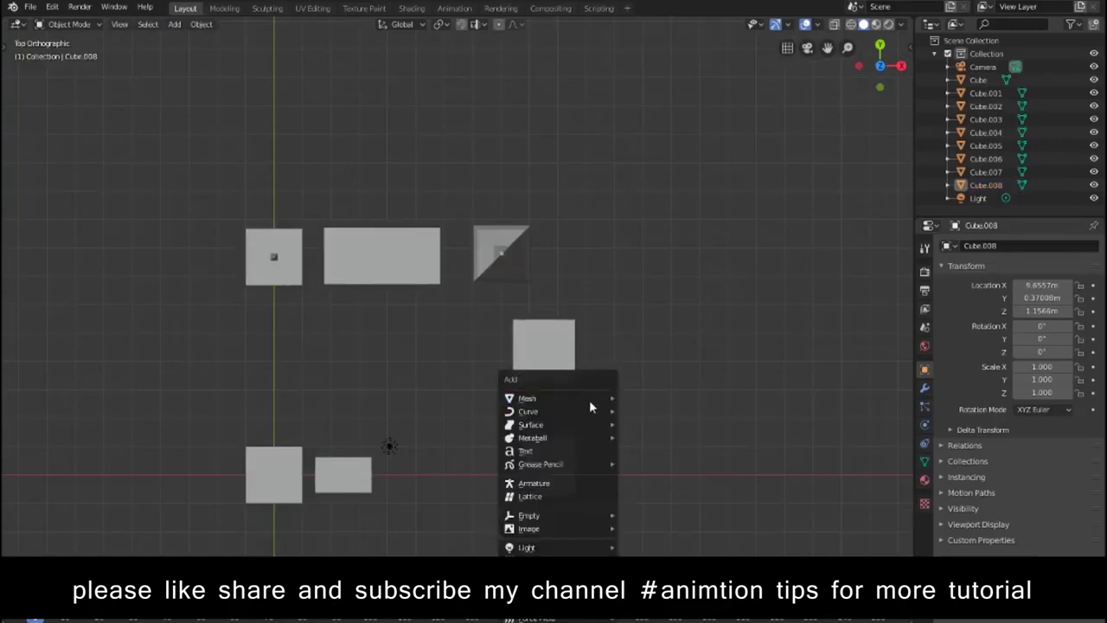
pyautogui.click(657, 412)
pyautogui.press('KP_1')
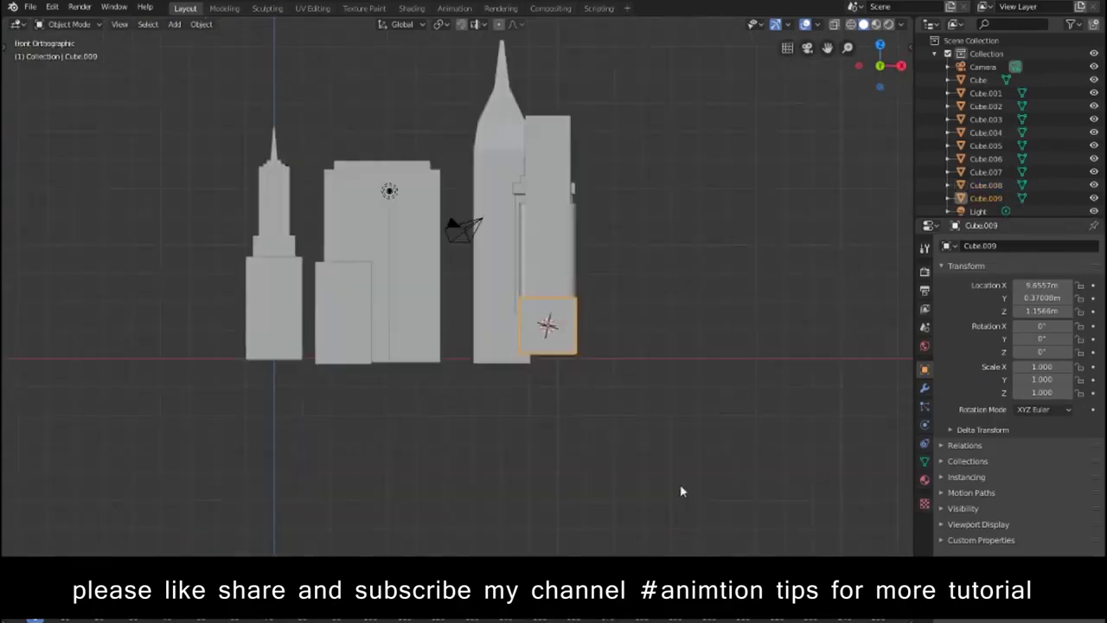
pyautogui.press('g')
pyautogui.press('z')
pyautogui.click(679, 246)
pyautogui.press('KP_3')
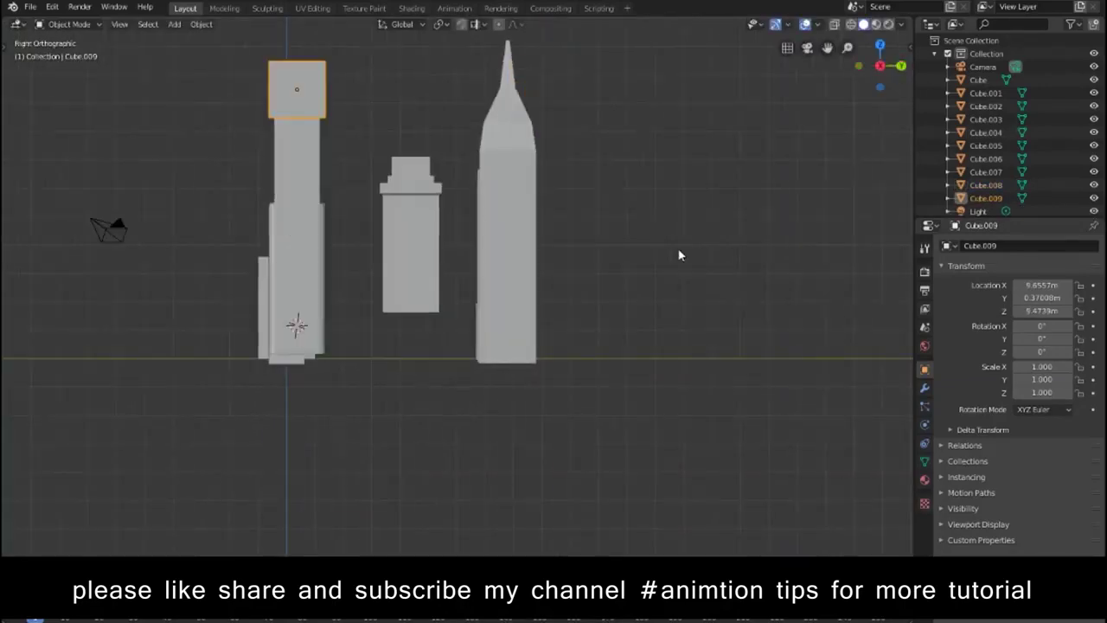
pyautogui.press('s')
pyautogui.press('z')
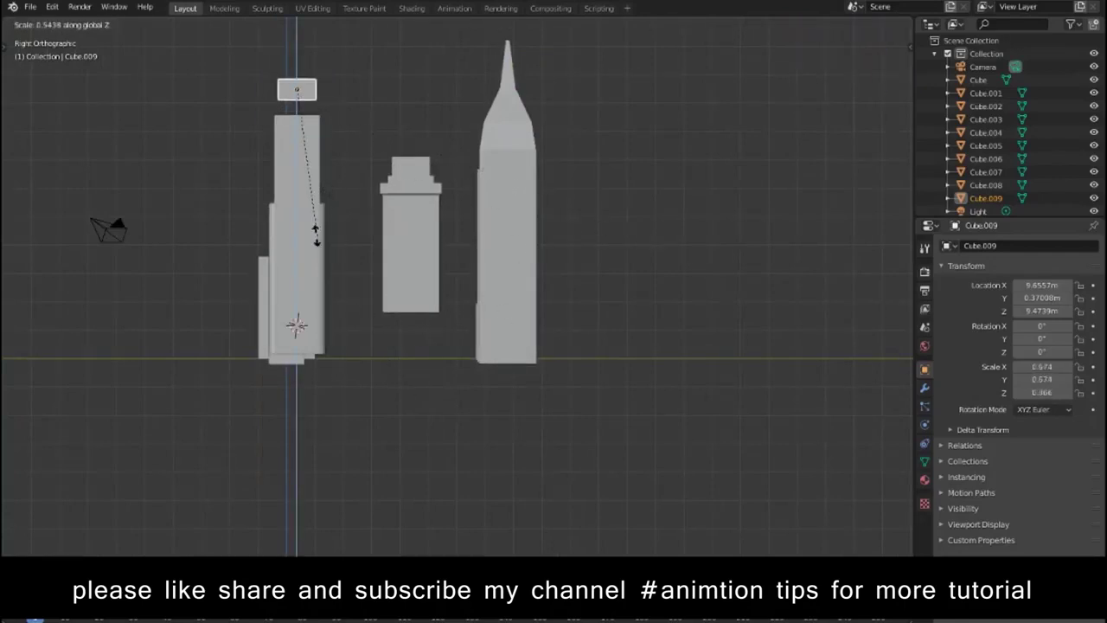
pyautogui.click(304, 146)
pyautogui.press('KP_7')
pyautogui.press('KP_1')
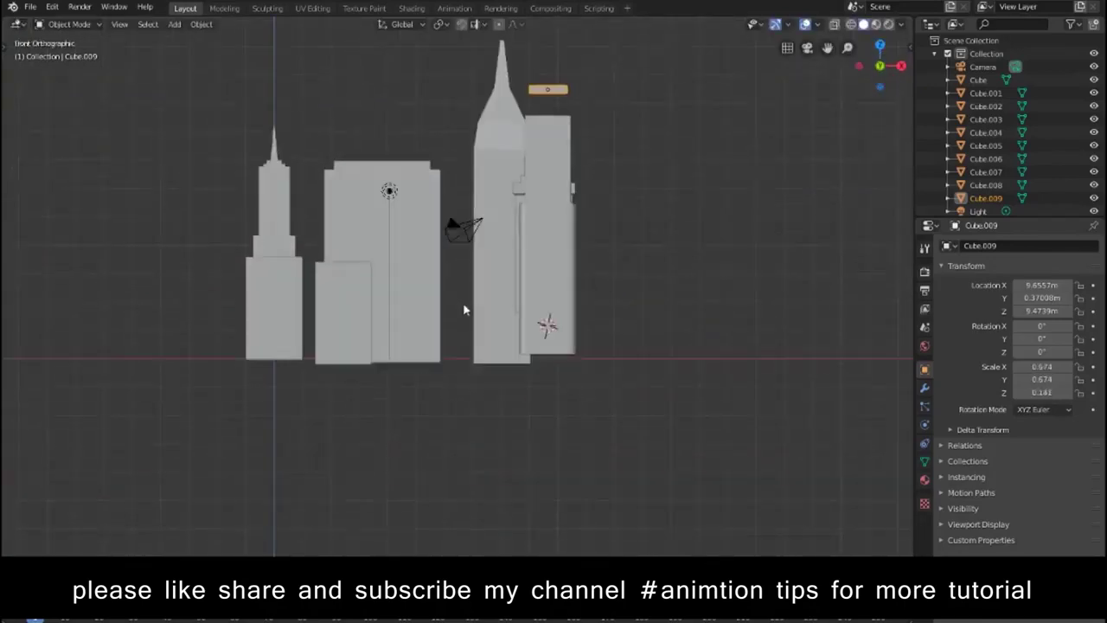
# Step: Using wireframe view, lower the slab onto the tower top at Z 8.7094 m
pyautogui.hotkey('shift', 'z')
pyautogui.press('g')
pyautogui.press('z')
pyautogui.click(616, 283)
pyautogui.press('KP_Decimal')
pyautogui.moveTo(639, 374); pyautogui.dragTo(680, 388, button='middle')
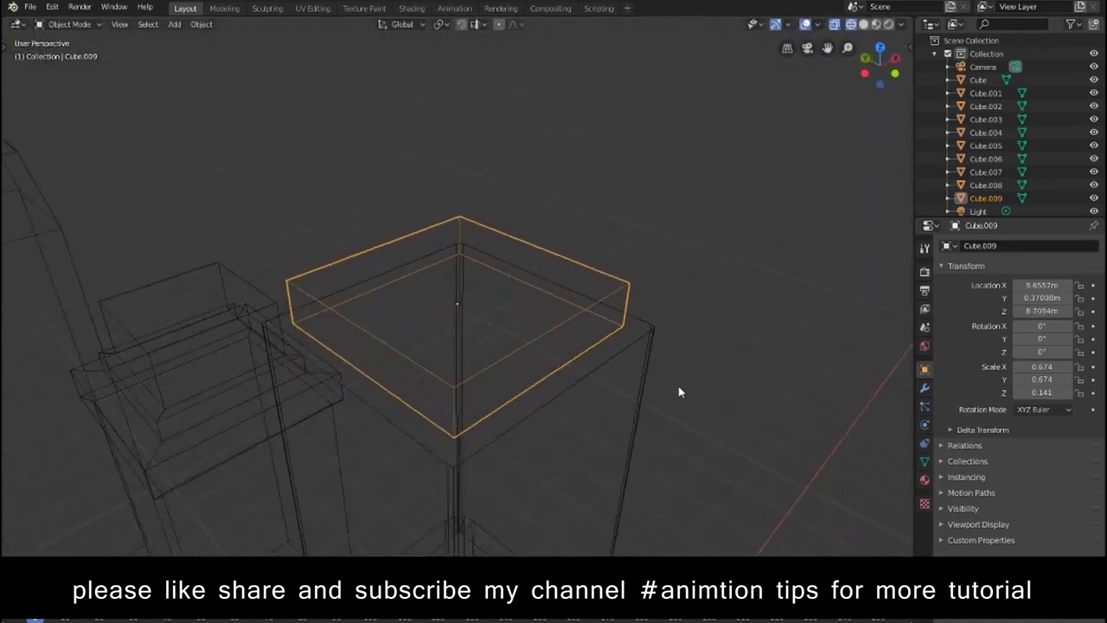
pyautogui.hotkey('shift', 'z')
# Step: Inset the slab's top face and extrude it upward into a small raised block
pyautogui.press('Tab')
pyautogui.press('i')
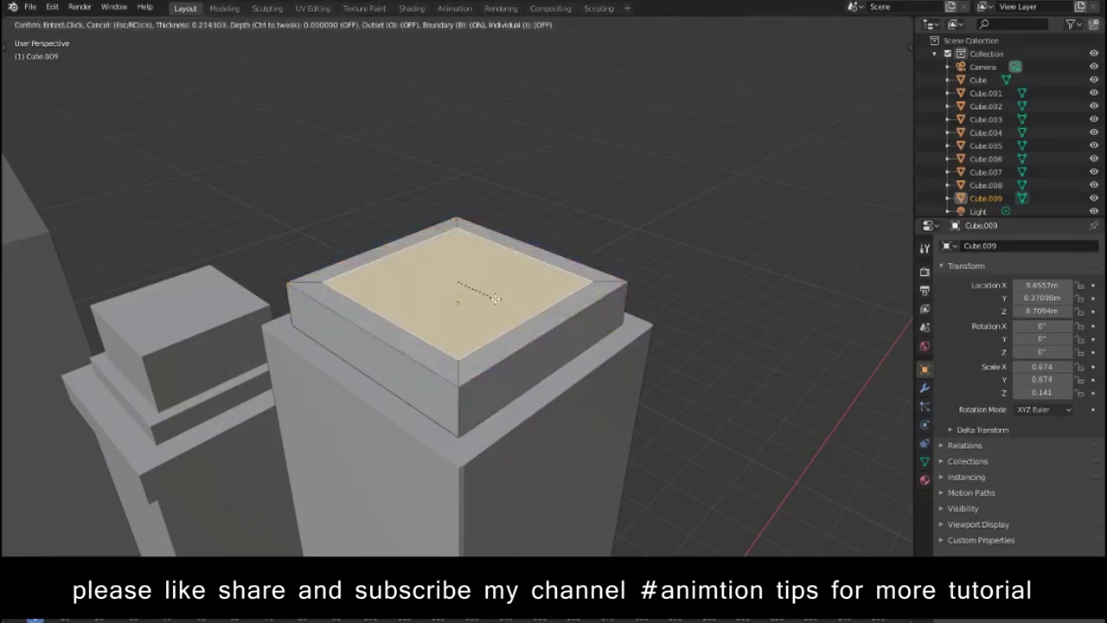
pyautogui.click(462, 290)
pyautogui.press('e')
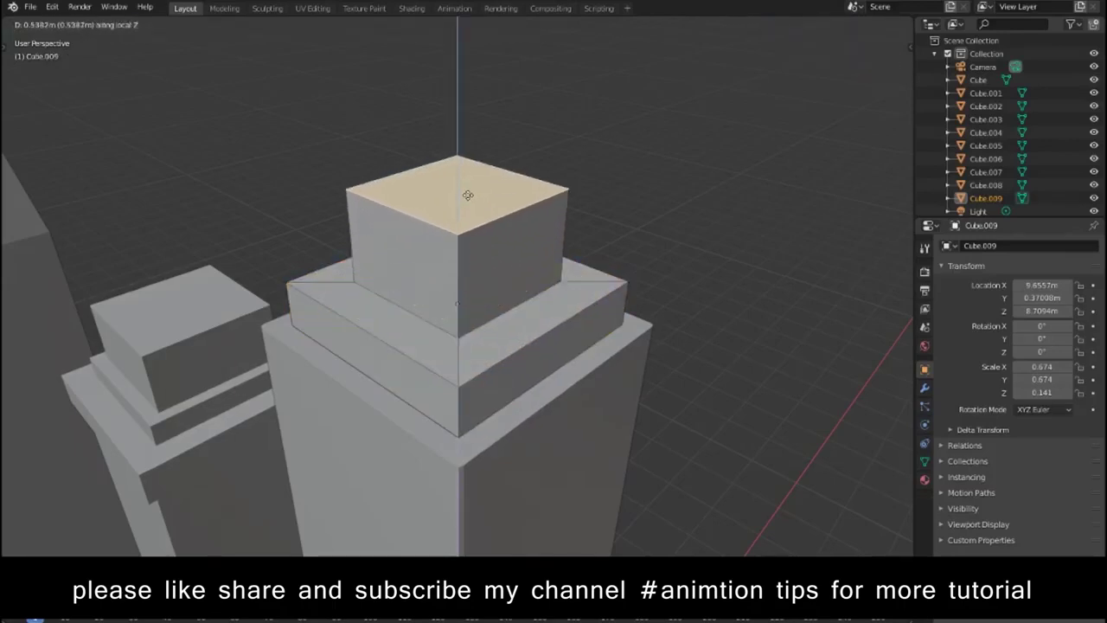
pyautogui.click(469, 213)
pyautogui.press('Tab')
pyautogui.scroll(-5, 638, 396)
pyautogui.moveTo(638, 396)
pyautogui.mouseDown(button='middle')
pyautogui.moveTo(648, 355)
pyautogui.moveTo(576, 346)
pyautogui.moveTo(619, 312)
pyautogui.moveTo(506, 333)
pyautogui.moveTo(623, 284)
pyautogui.moveTo(613, 311)
pyautogui.mouseUp(button='middle')
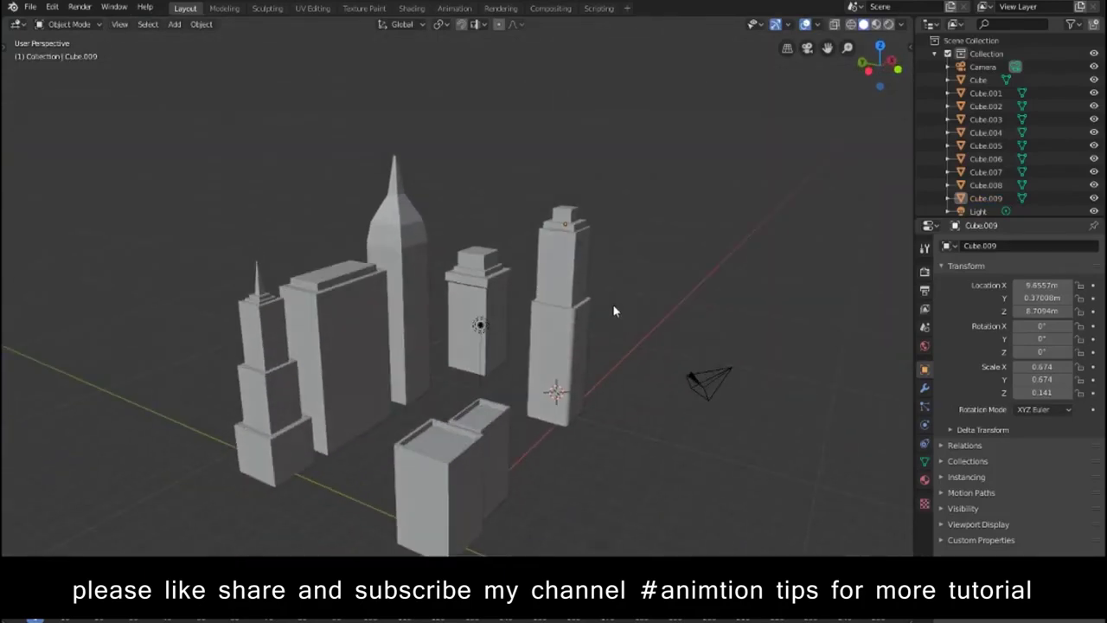
# Step: Add another cube and place it in front of the towers from the top view
pyautogui.keyDown('shift'); pyautogui.rightClick(532, 446); pyautogui.keyUp('shift')
pyautogui.hotkey('shift', 'a')
pyautogui.click(647, 410)
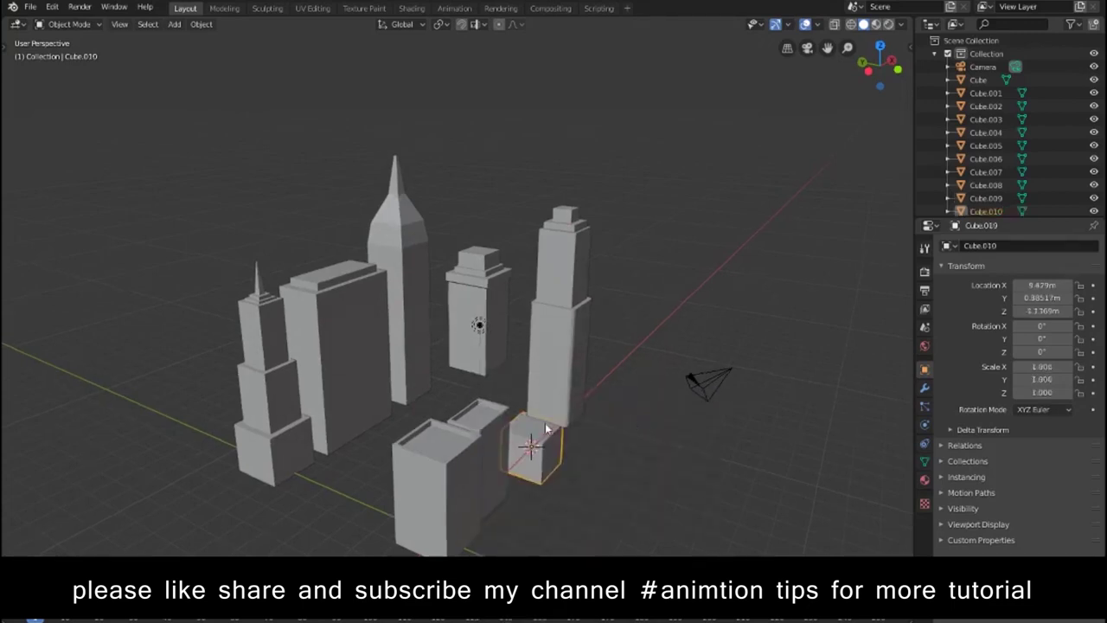
pyautogui.press('KP_7')
pyautogui.press('g')
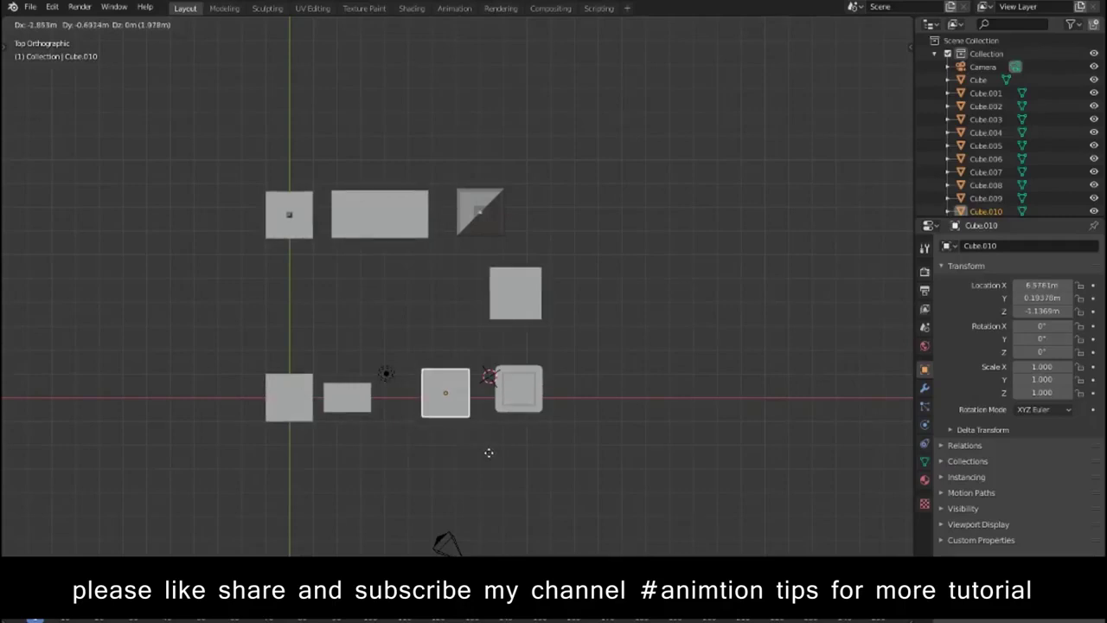
pyautogui.click(550, 495)
pyautogui.moveTo(550, 496); pyautogui.dragTo(666, 352, button='middle')
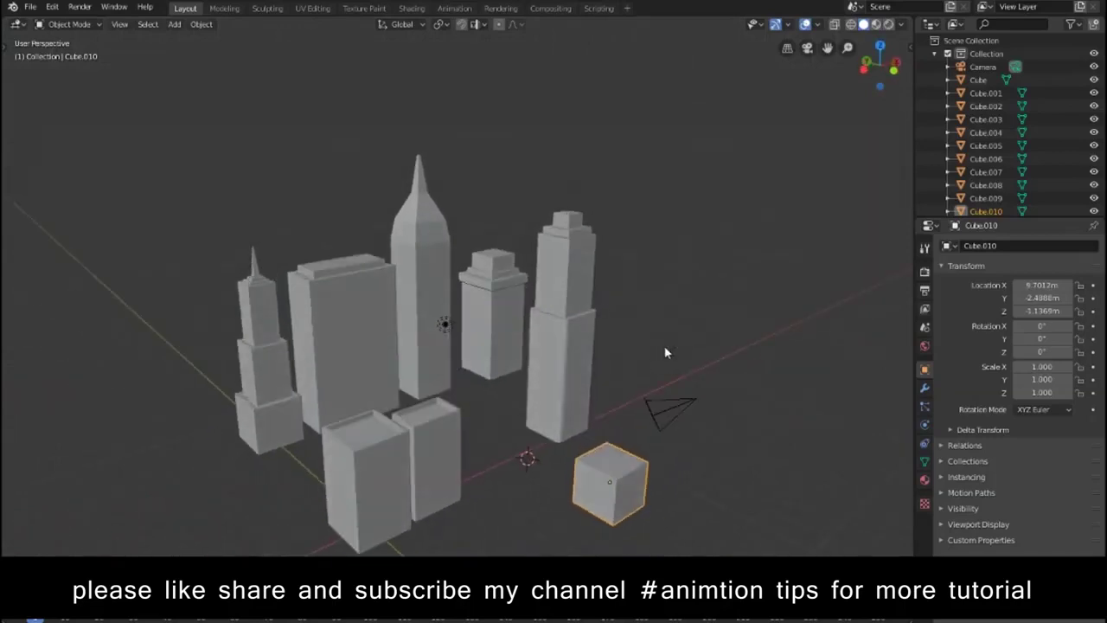
# Step: Raise Cube.010 vertically to Z 1.1021 m and check it from the front view
pyautogui.press('g')
pyautogui.press('z')
pyautogui.click(656, 296)
pyautogui.press('KP_1')
pyautogui.moveTo(657, 295)
pyautogui.mouseDown(button='middle')
pyautogui.moveTo(657, 374)
pyautogui.moveTo(672, 341)
pyautogui.moveTo(629, 382)
pyautogui.moveTo(638, 371)
pyautogui.mouseUp(button='middle')
pyautogui.press('KP_Decimal')
pyautogui.scroll(-4, 672, 344)
# Step: Move Cube.010's top face up along Z to make it a tall block
pyautogui.press('Tab')
pyautogui.press('g')
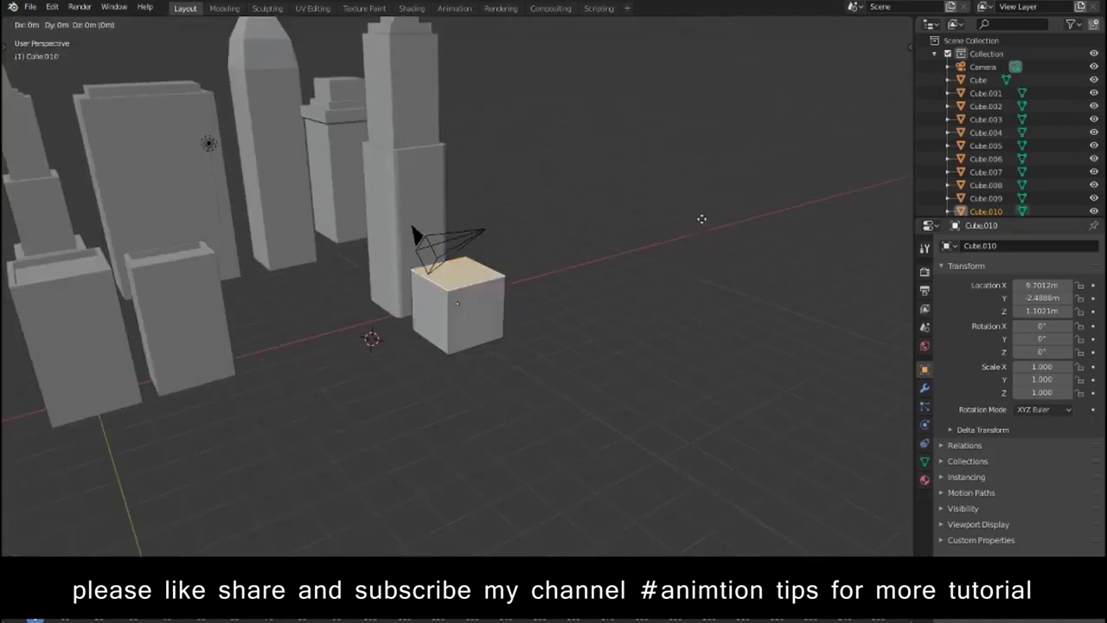
pyautogui.press('z')
pyautogui.click(697, 170)
pyautogui.moveTo(574, 265); pyautogui.dragTo(592, 320, button='middle')
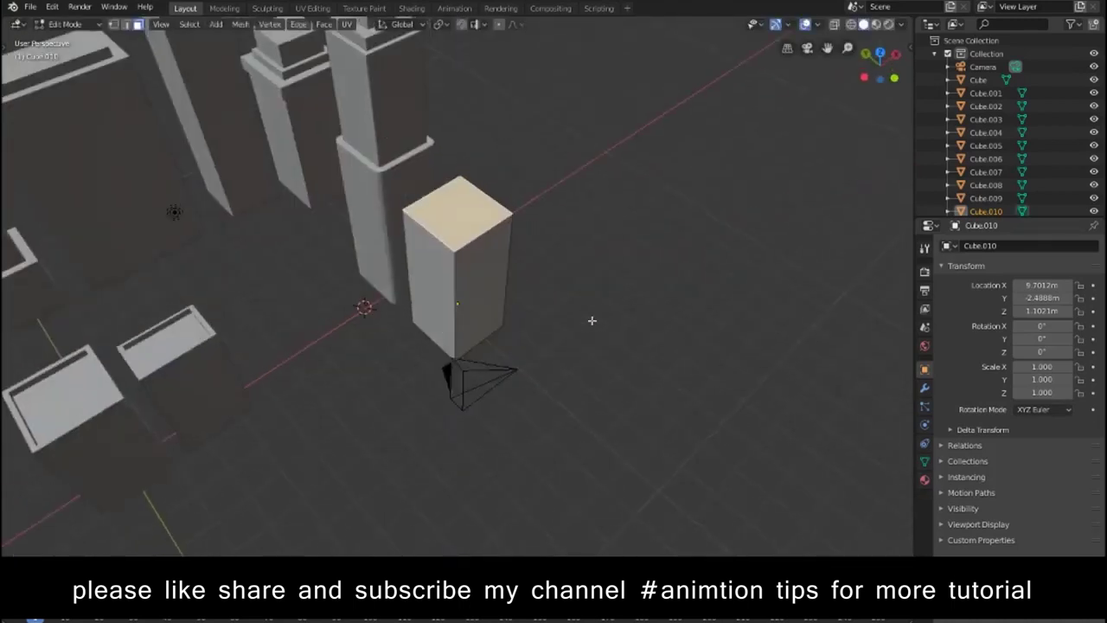
# Step: Inset the top face and extrude it into a small raised cap
pyautogui.press('i')
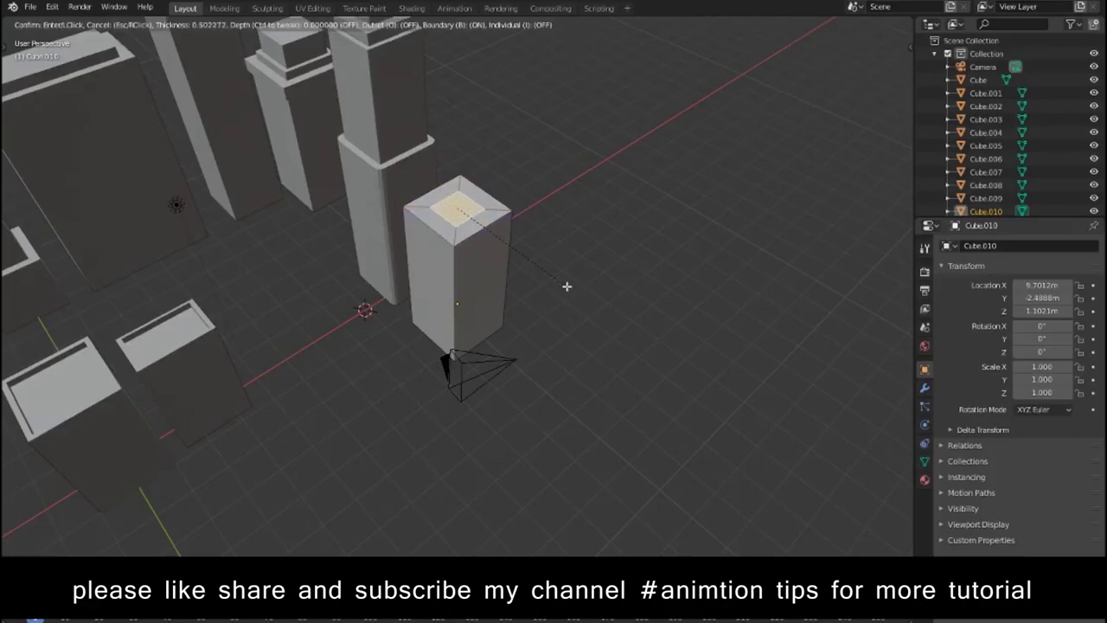
pyautogui.click(568, 285)
pyautogui.press('e')
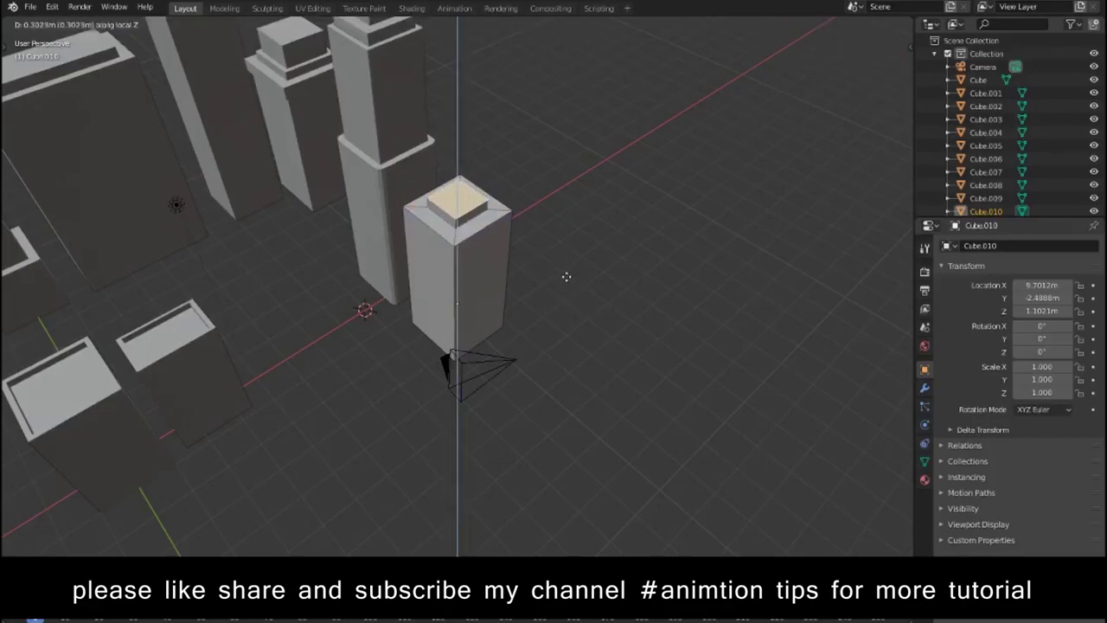
pyautogui.click(566, 277)
pyautogui.press('Tab')
pyautogui.moveTo(579, 288)
pyautogui.mouseDown(button='middle')
pyautogui.moveTo(589, 261)
pyautogui.moveTo(585, 269)
pyautogui.mouseUp(button='middle')
# Step: Add a cube at the cursor spot and stretch it along Y to scale 3.571
pyautogui.keyDown('shift'); pyautogui.rightClick(536, 369); pyautogui.keyUp('shift')
pyautogui.hotkey('shift', 'a')
pyautogui.click(627, 405)
pyautogui.press('s')
pyautogui.press('y')
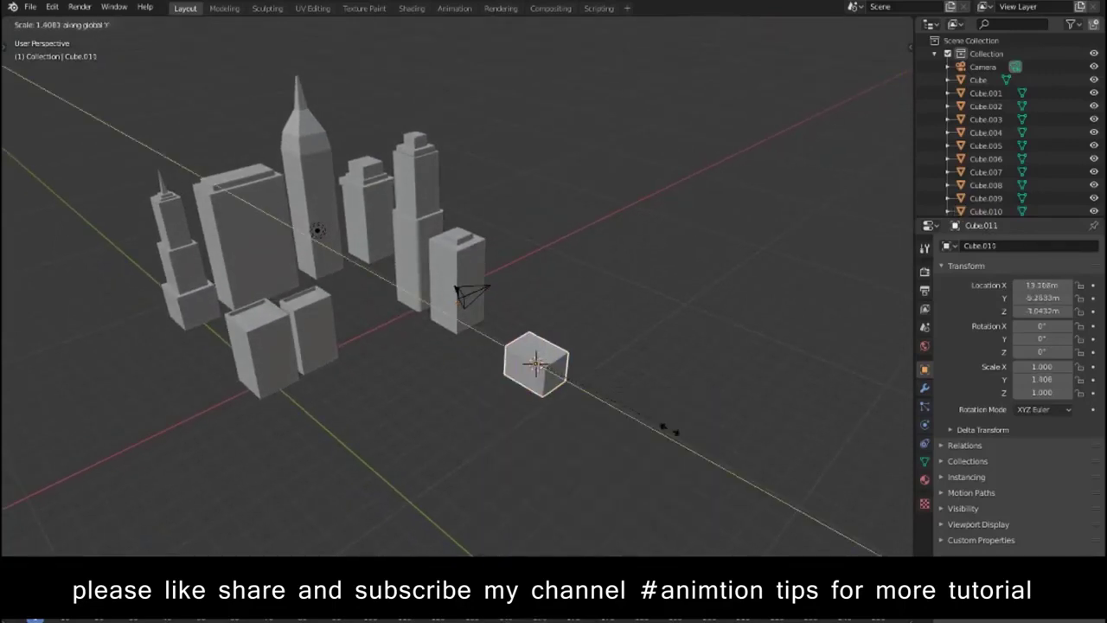
pyautogui.click(865, 519)
# Step: Raise the long block's top face vertically to make it taller
pyautogui.press('Tab')
pyautogui.click(545, 346)
pyautogui.press('g')
pyautogui.press('z')
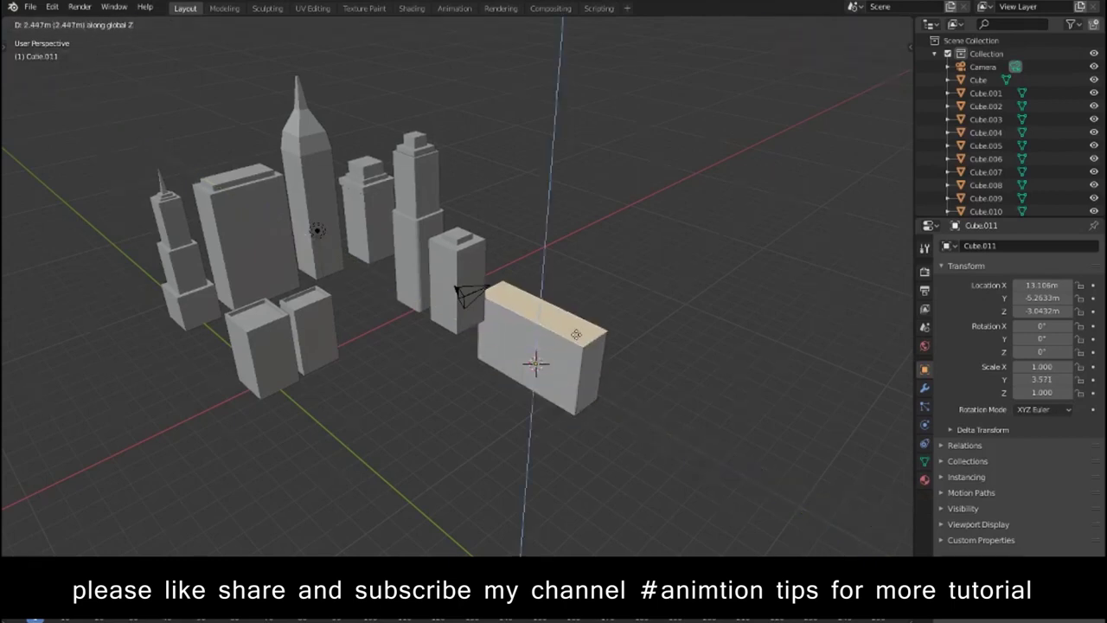
pyautogui.click(575, 330)
pyautogui.moveTo(637, 398)
pyautogui.mouseDown(button='middle')
pyautogui.moveTo(529, 364)
pyautogui.moveTo(583, 329)
pyautogui.mouseUp(button='middle')
# Step: Loop-cut near the top and extrude that band outward into a thin flared ledge
pyautogui.hotkey('ctrl', 'r')
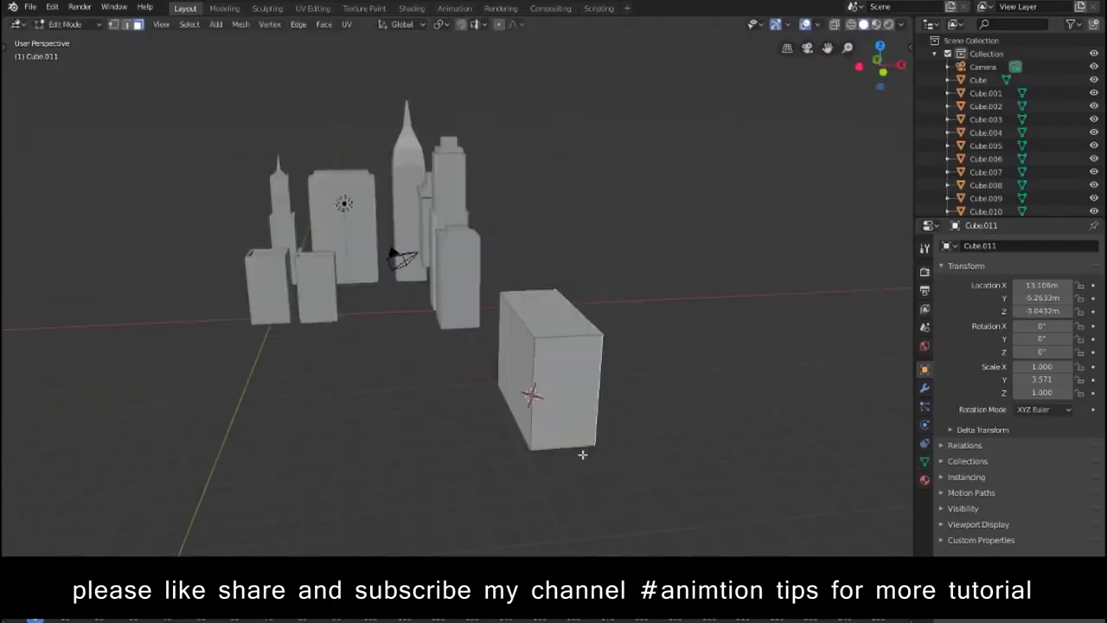
pyautogui.click(582, 325)
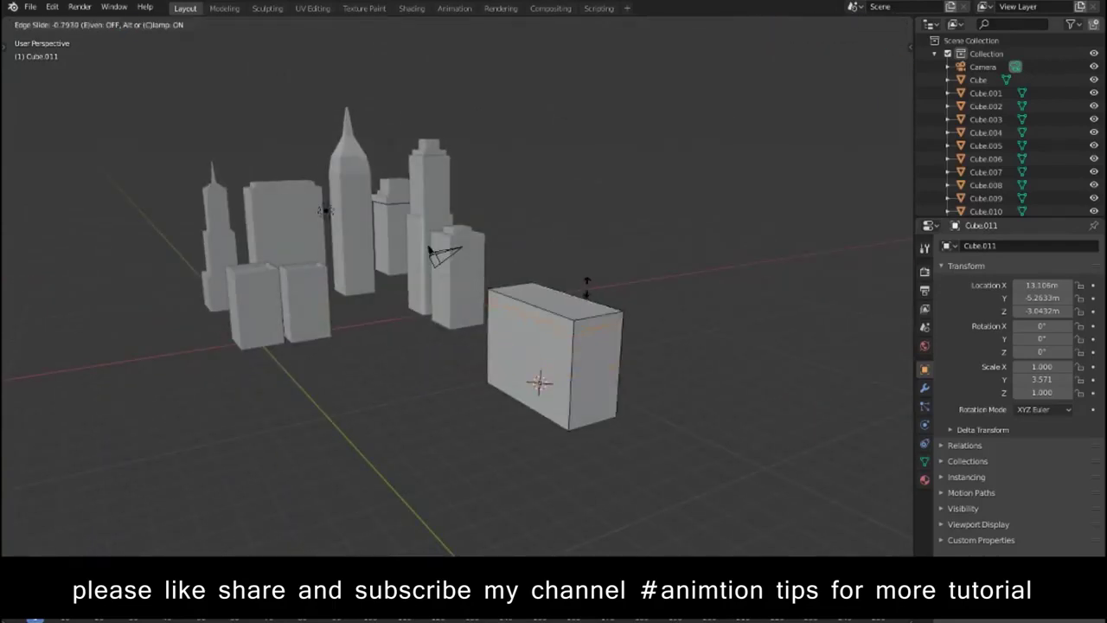
pyautogui.click(586, 288)
pyautogui.moveTo(754, 392)
pyautogui.mouseDown(button='middle')
pyautogui.moveTo(637, 390)
pyautogui.moveTo(746, 373)
pyautogui.moveTo(642, 388)
pyautogui.mouseUp(button='middle')
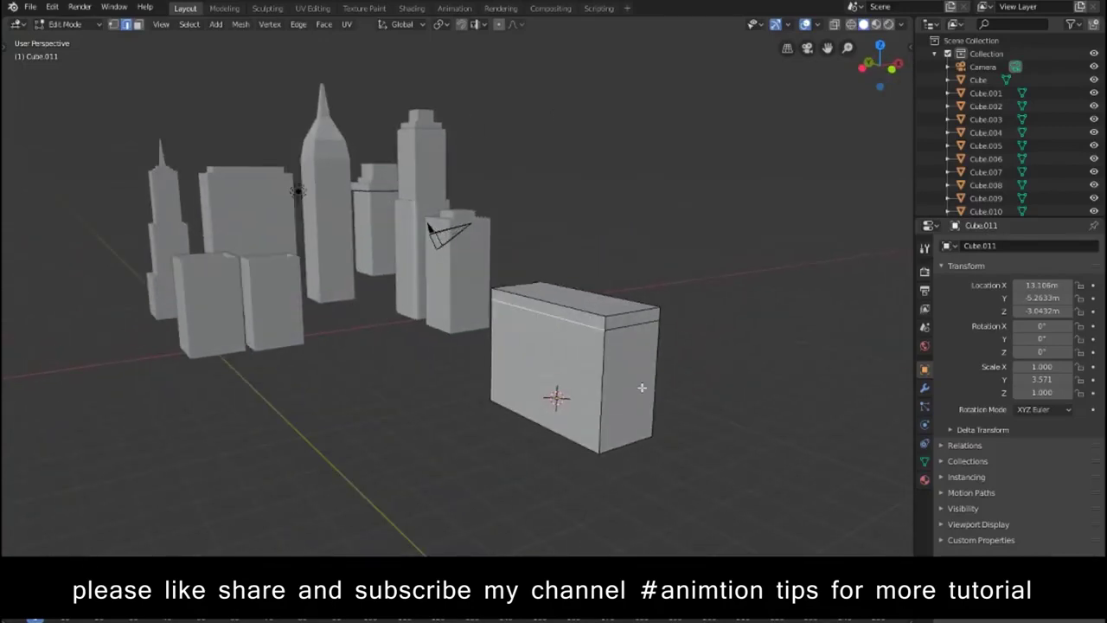
pyautogui.moveTo(626, 320)
pyautogui.mouseDown(button='middle')
pyautogui.moveTo(749, 376)
pyautogui.moveTo(621, 399)
pyautogui.moveTo(455, 349)
pyautogui.mouseUp(button='middle')
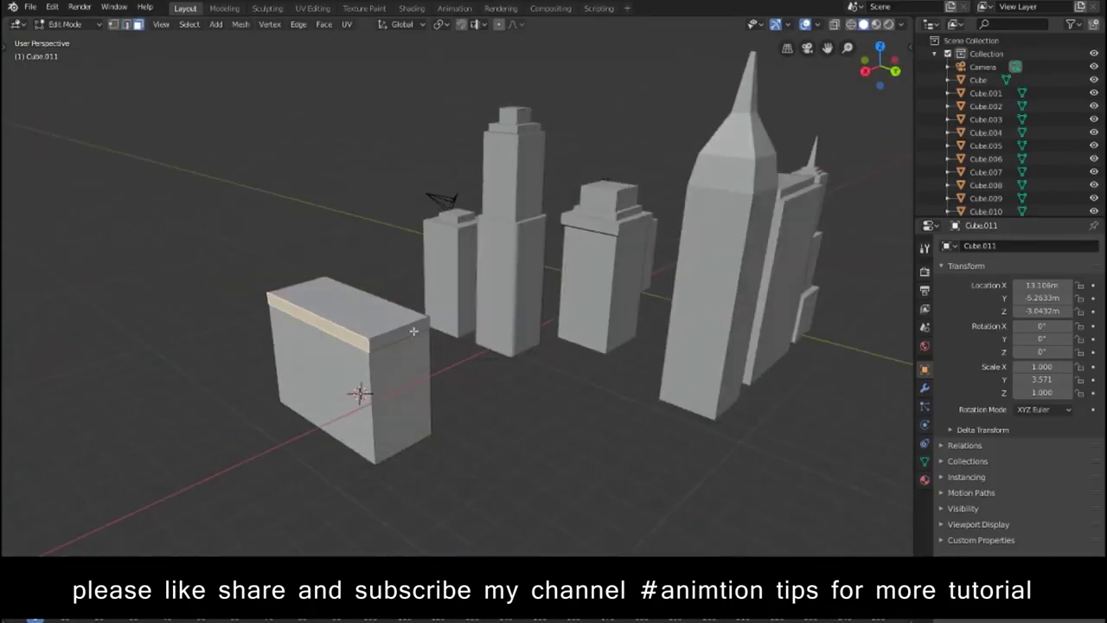
pyautogui.press('e')
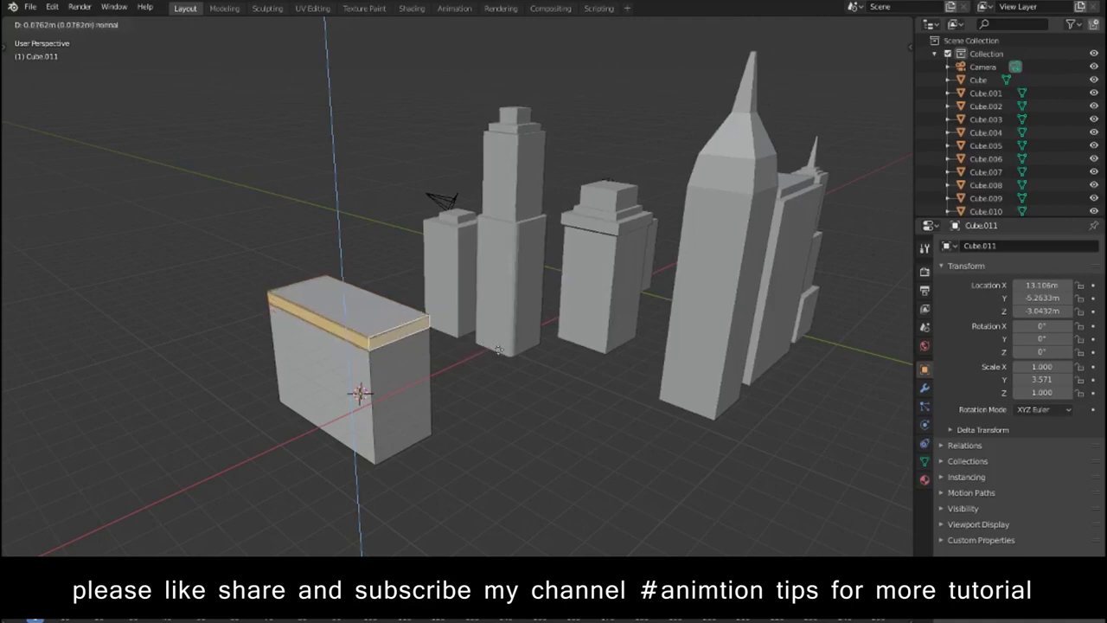
pyautogui.click(498, 349)
pyautogui.press('n')
pyautogui.press('n')
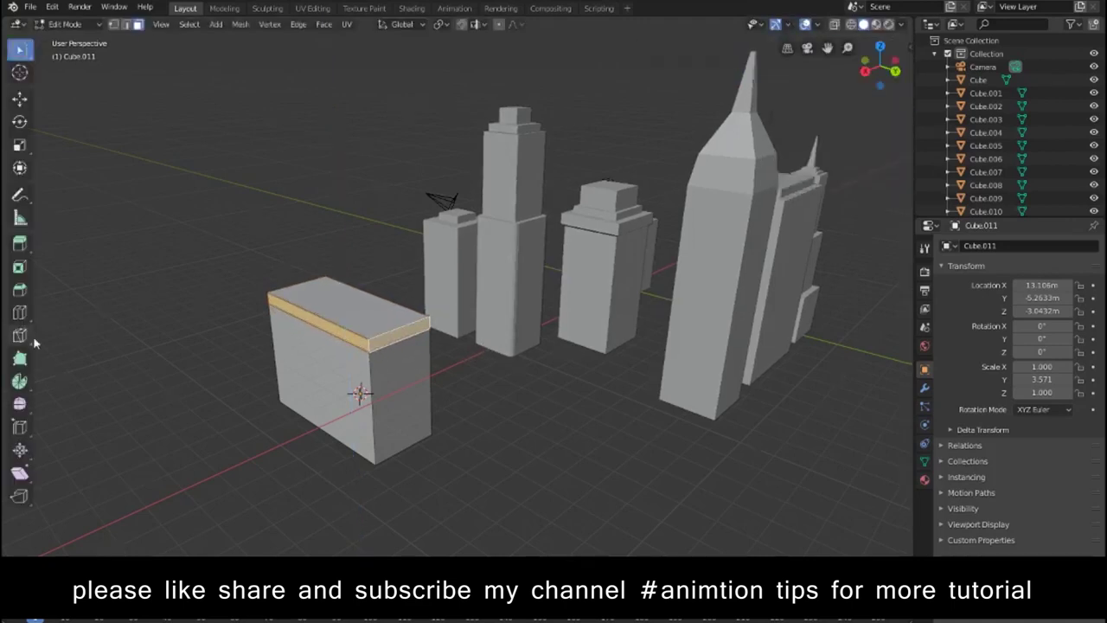
pyautogui.moveTo(19, 244); pyautogui.dragTo(87, 240)
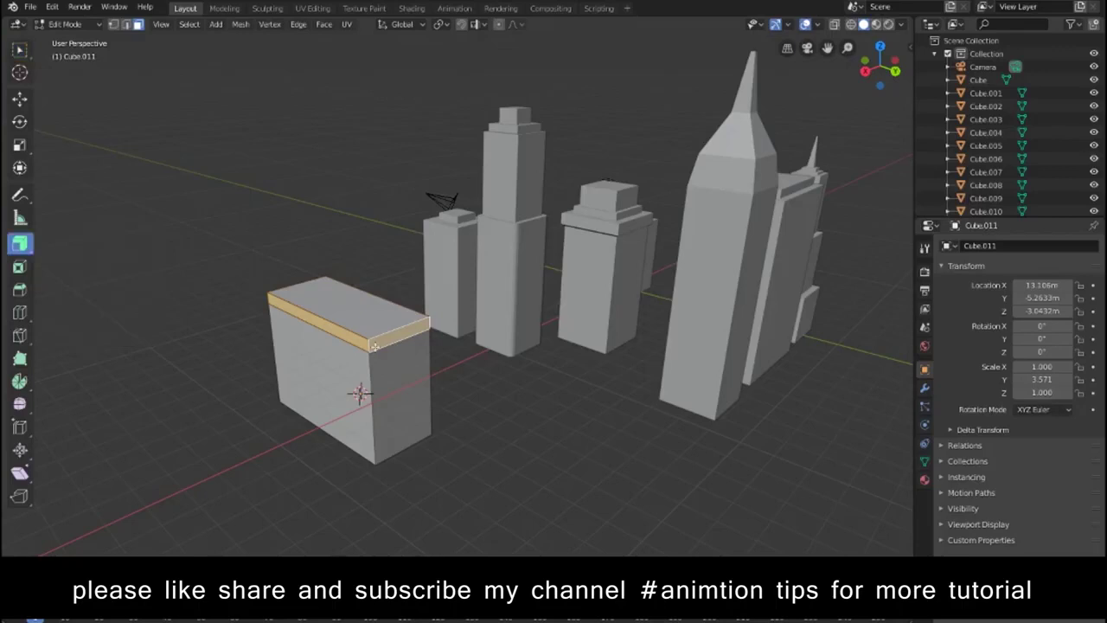
pyautogui.moveTo(532, 461)
pyautogui.mouseDown(button='middle')
pyautogui.moveTo(833, 430)
pyautogui.moveTo(744, 408)
pyautogui.moveTo(754, 405)
pyautogui.mouseUp(button='middle')
pyautogui.press('Tab')
# Step: In top view, add a cube and place a narrower duplicate just to its right
pyautogui.press('KP_7')
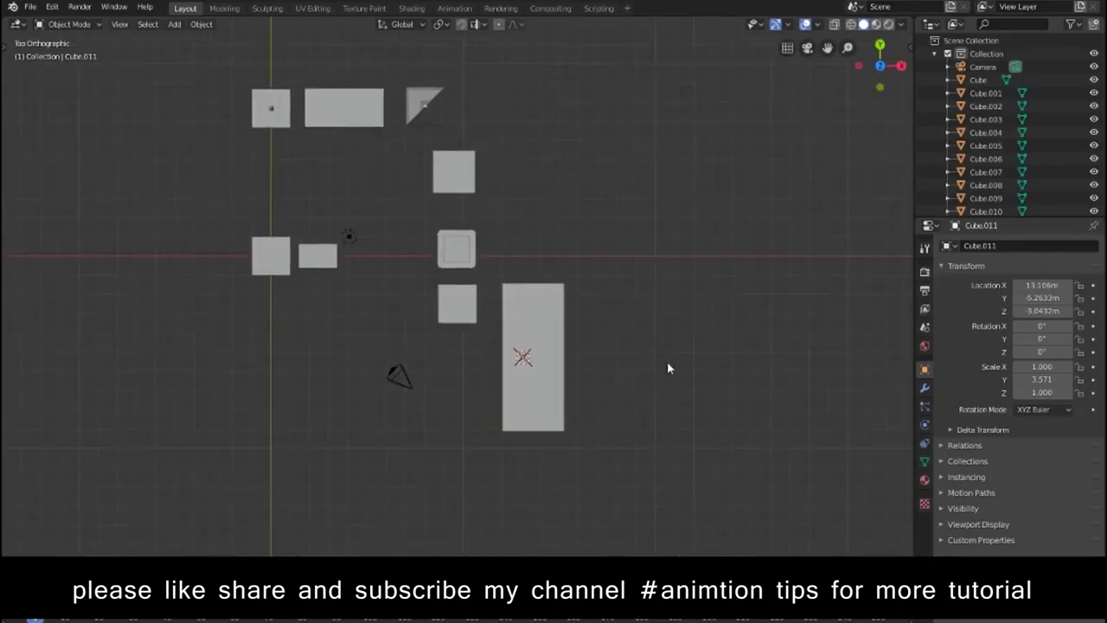
pyautogui.moveTo(667, 360)
pyautogui.mouseDown(button='middle')
pyautogui.moveTo(371, 338)
pyautogui.moveTo(405, 348)
pyautogui.moveTo(311, 387)
pyautogui.mouseUp(button='middle')
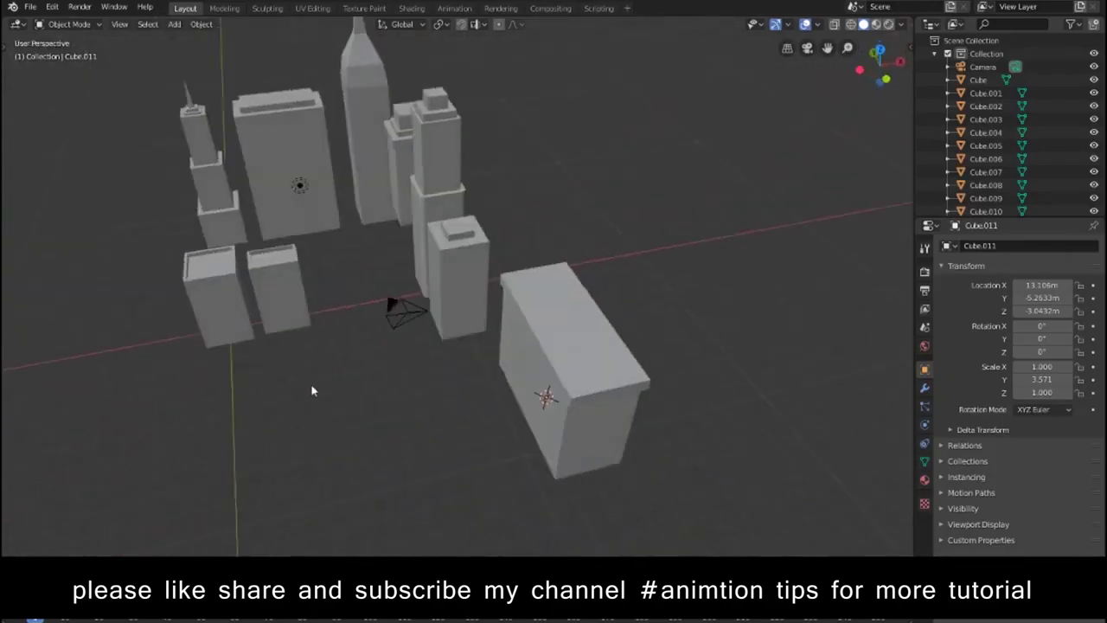
pyautogui.press('KP_7')
pyautogui.hotkey('shift', 'a')
pyautogui.click(340, 208)
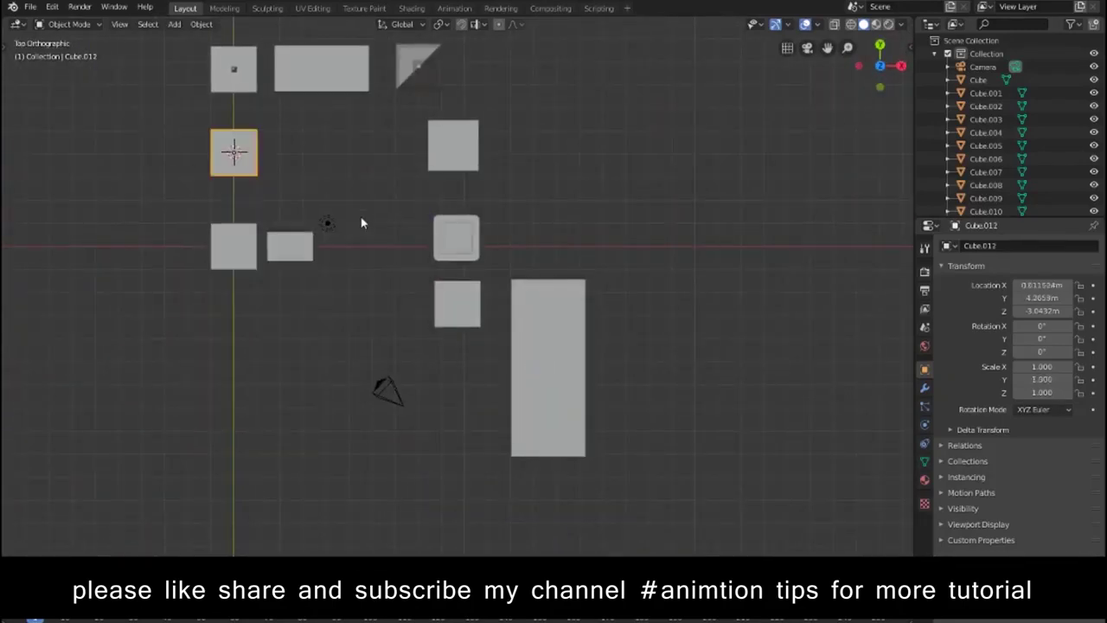
pyautogui.hotkey('shift', 'd')
pyautogui.click(430, 222)
pyautogui.press('s')
pyautogui.press('y')
pyautogui.press('x')
pyautogui.click(382, 204)
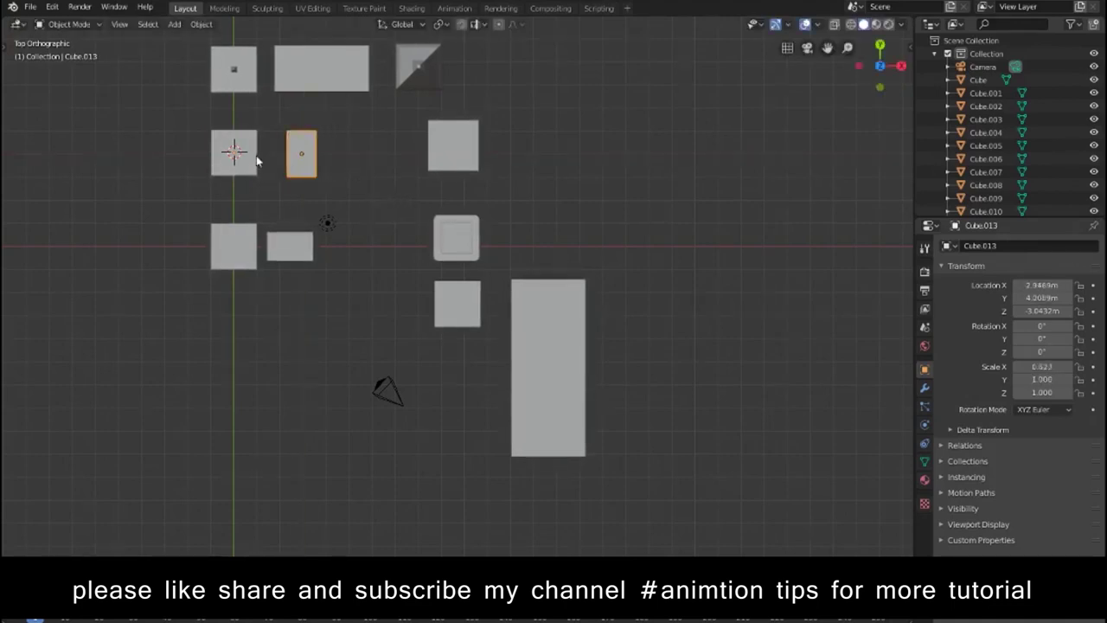
# Step: Stretch the new cube along Y into a long block and place a copy beside it
pyautogui.press('s')
pyautogui.press('y')
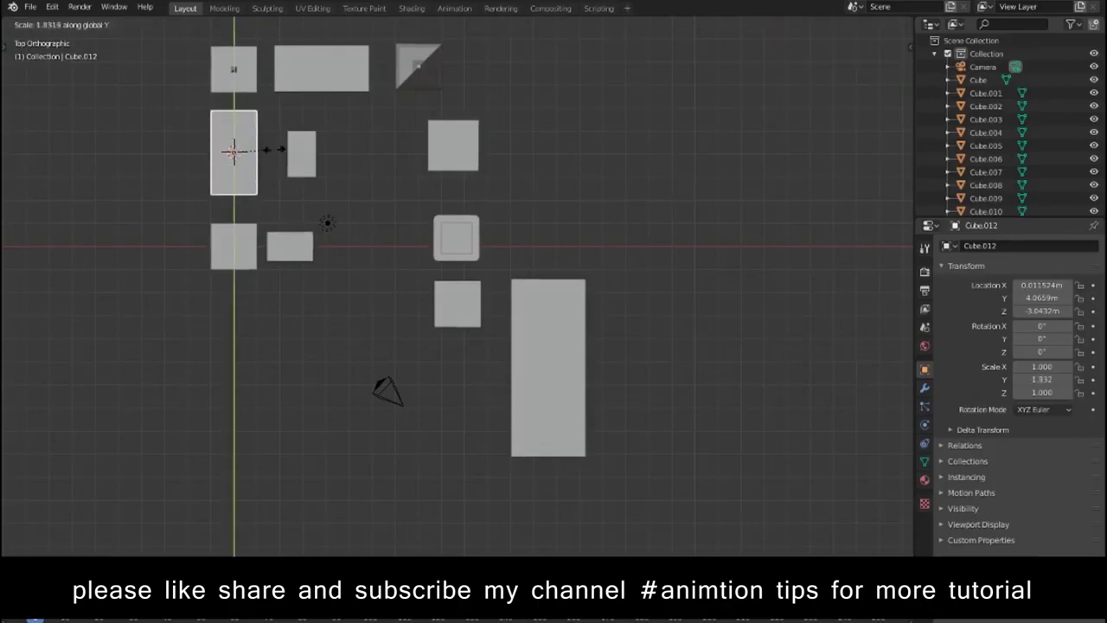
pyautogui.click(294, 155)
pyautogui.click(295, 155)
pyautogui.click(251, 148)
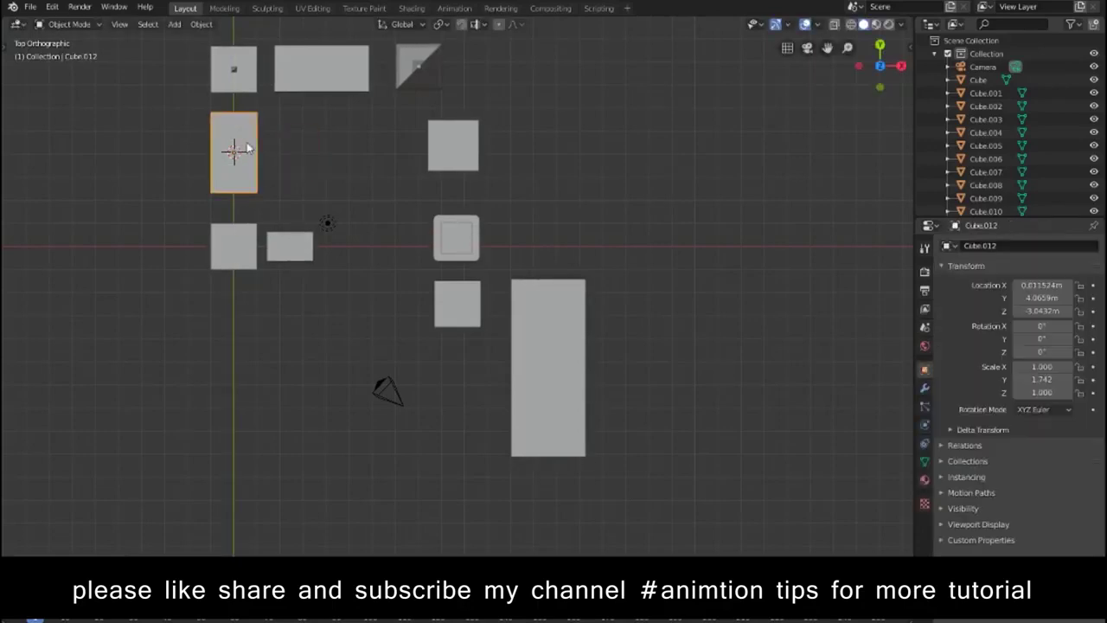
pyautogui.hotkey('shift', 'd')
pyautogui.click(310, 150)
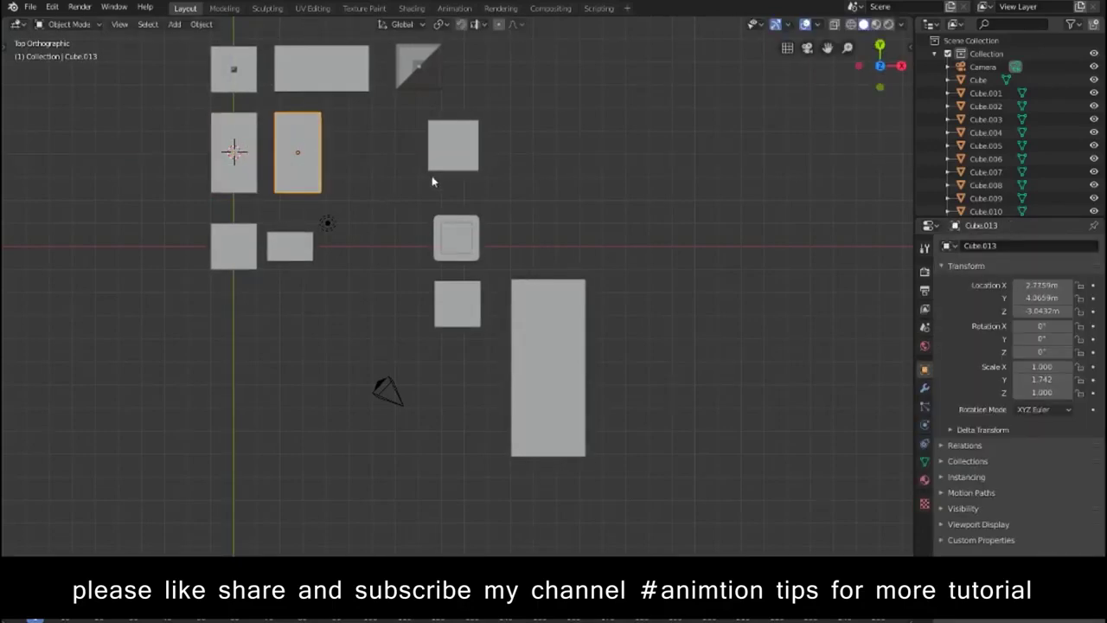
# Step: Shift the square block, the inset-topped block and the tall block to the left
pyautogui.press('g')
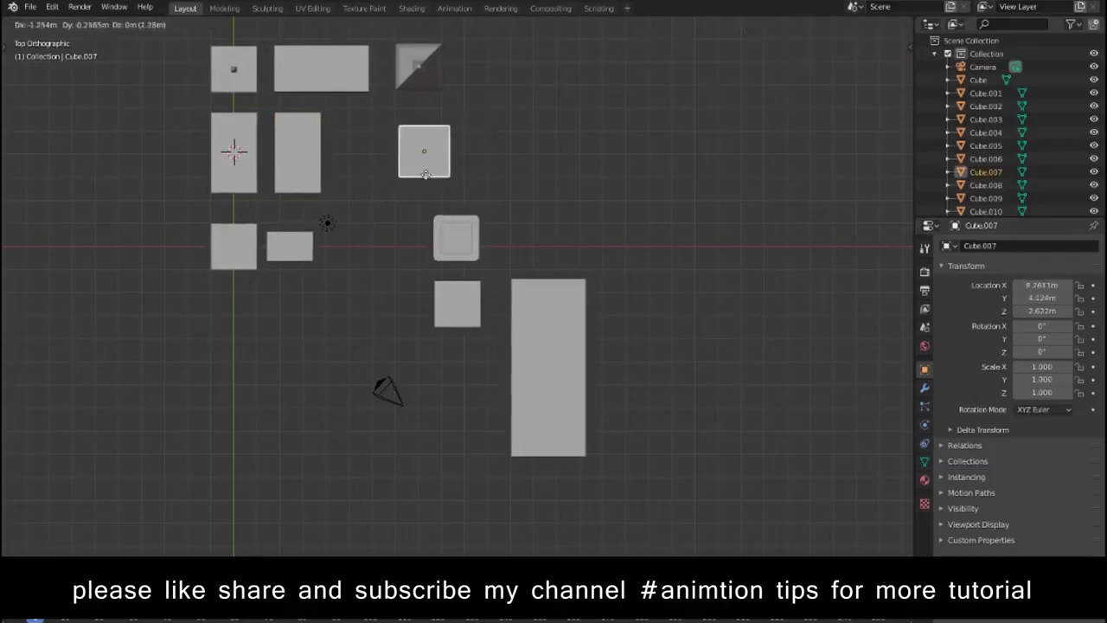
pyautogui.click(396, 177)
pyautogui.click(446, 236)
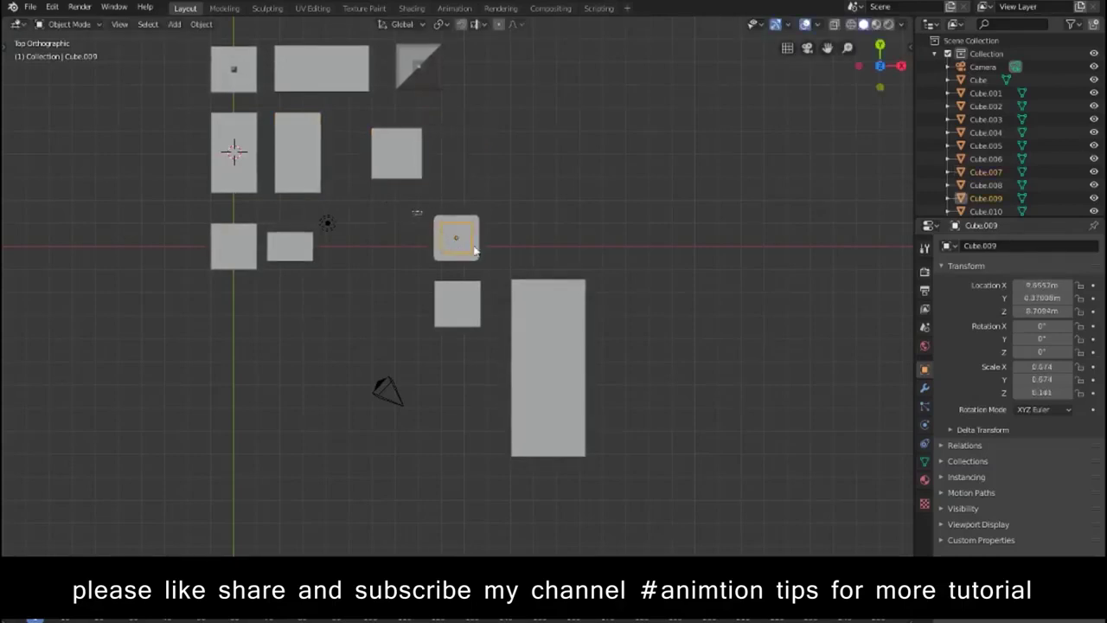
pyautogui.press('g')
pyautogui.click(386, 224)
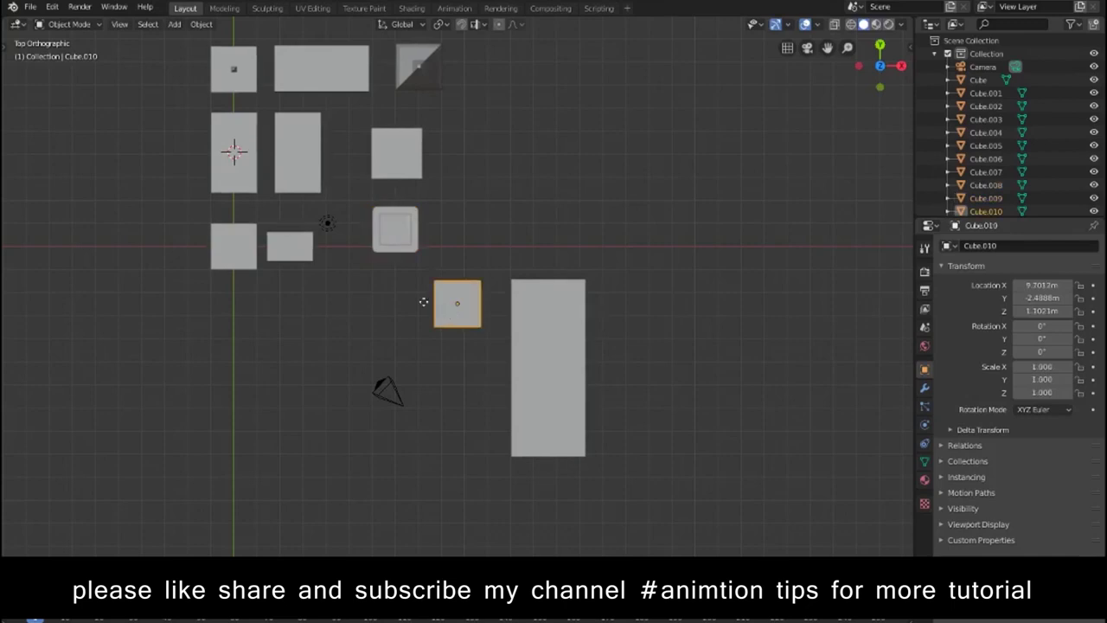
pyautogui.press('g')
pyautogui.click(385, 301)
# Step: Move two buildings and the tall block upward in the layout
pyautogui.click(298, 248)
pyautogui.press('g')
pyautogui.click(303, 235)
pyautogui.press('g')
pyautogui.click(249, 240)
pyautogui.click(382, 301)
pyautogui.press('g')
pyautogui.click(381, 289)
# Step: Bring the long wide building and the pyramid-topped block closer to the cluster, then deselect
pyautogui.click(515, 365)
pyautogui.press('g')
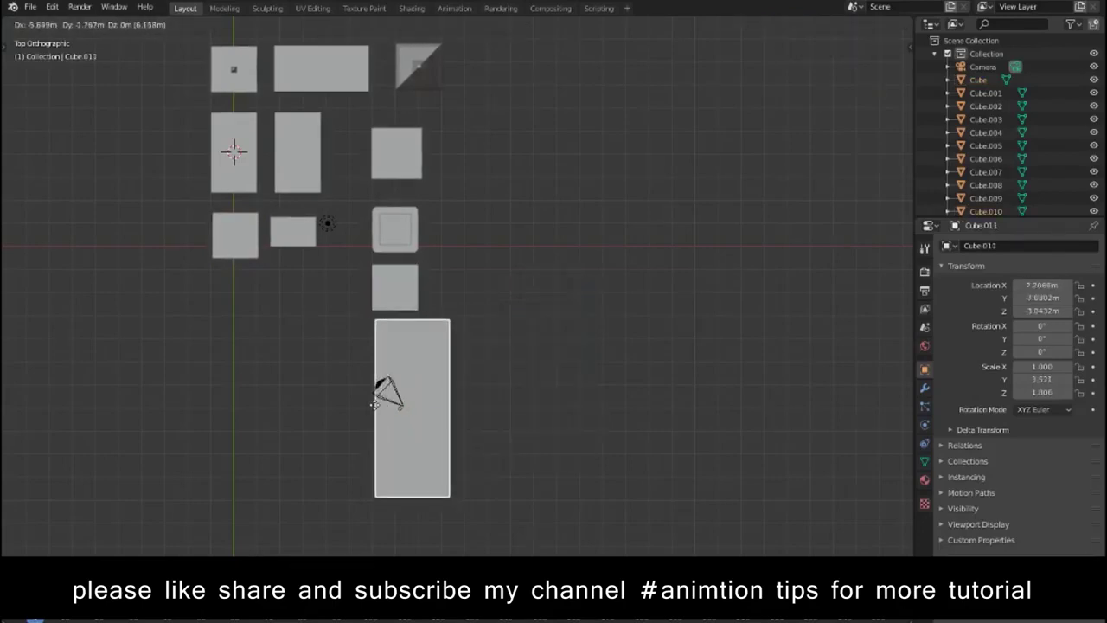
pyautogui.click(374, 405)
pyautogui.click(415, 74)
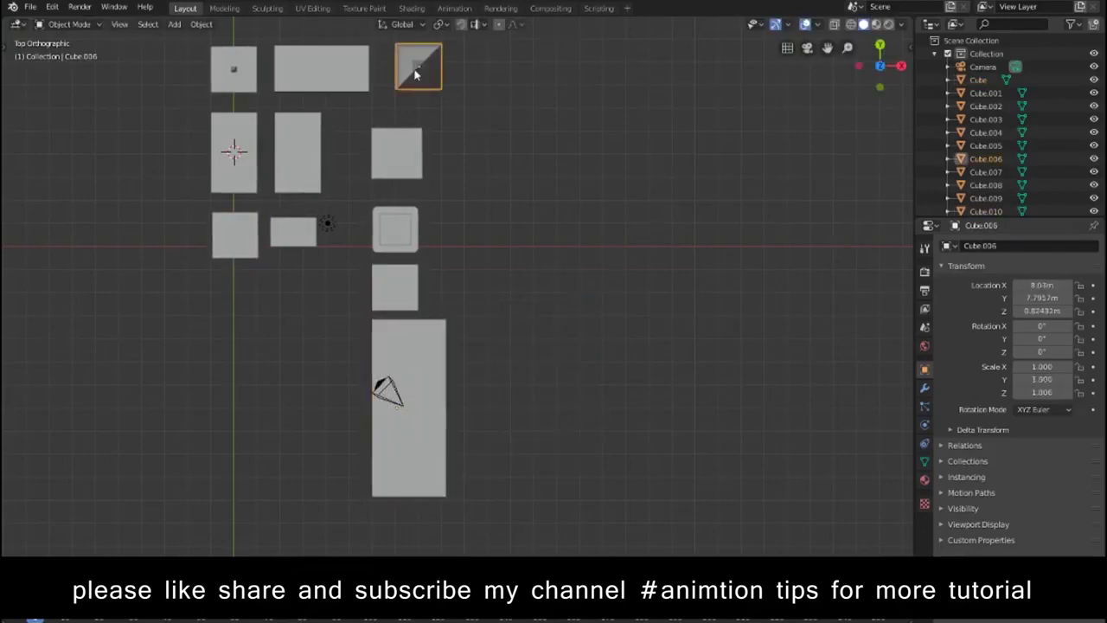
pyautogui.press('g')
pyautogui.click(438, 119)
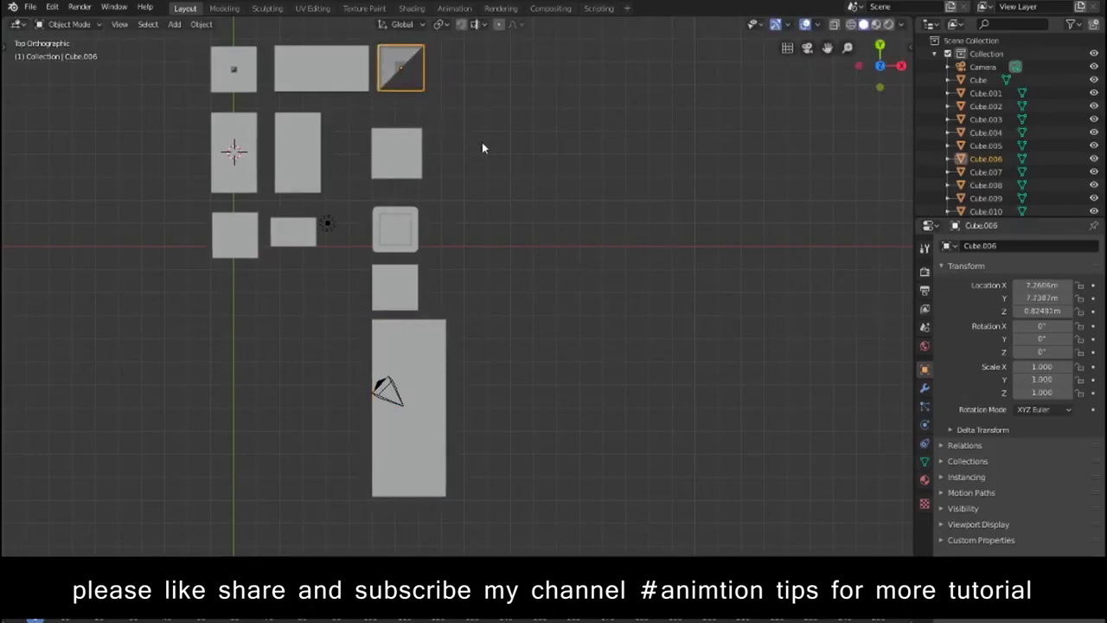
pyautogui.click(543, 210)
# Step: In front view, raise the long building vertically to ground level
pyautogui.moveTo(259, 372)
pyautogui.mouseDown(button='middle')
pyautogui.moveTo(391, 265)
pyautogui.moveTo(419, 256)
pyautogui.mouseUp(button='middle')
pyautogui.press('KP_1')
pyautogui.press('g')
pyautogui.press('z')
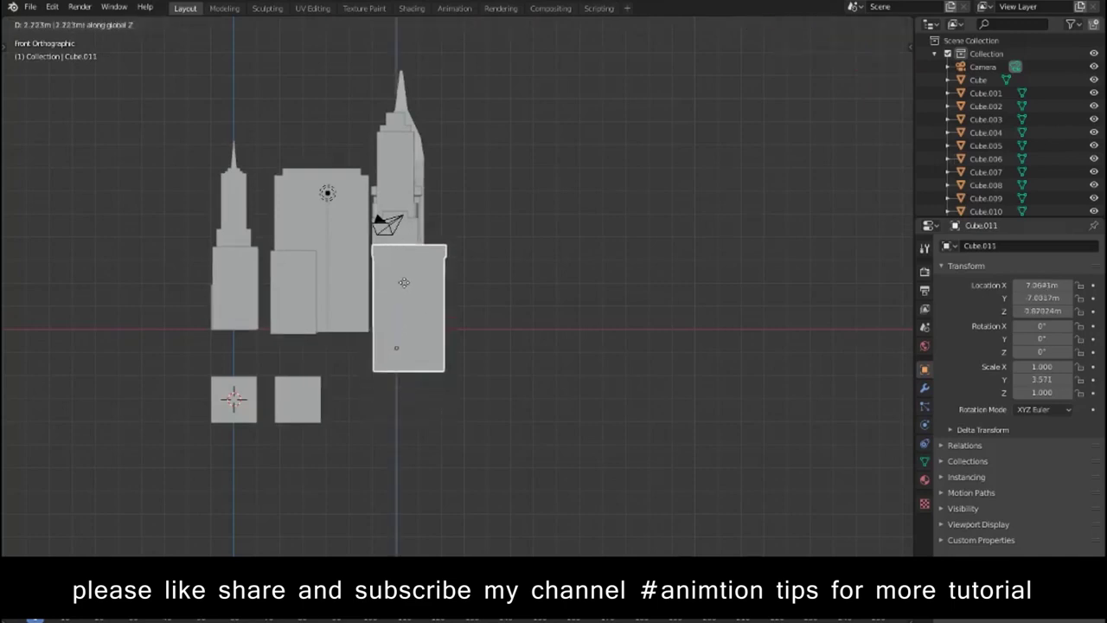
pyautogui.click(403, 271)
# Step: Lift the small cube and the other new cube vertically up to ground level
pyautogui.click(305, 385)
pyautogui.press('g')
pyautogui.press('z')
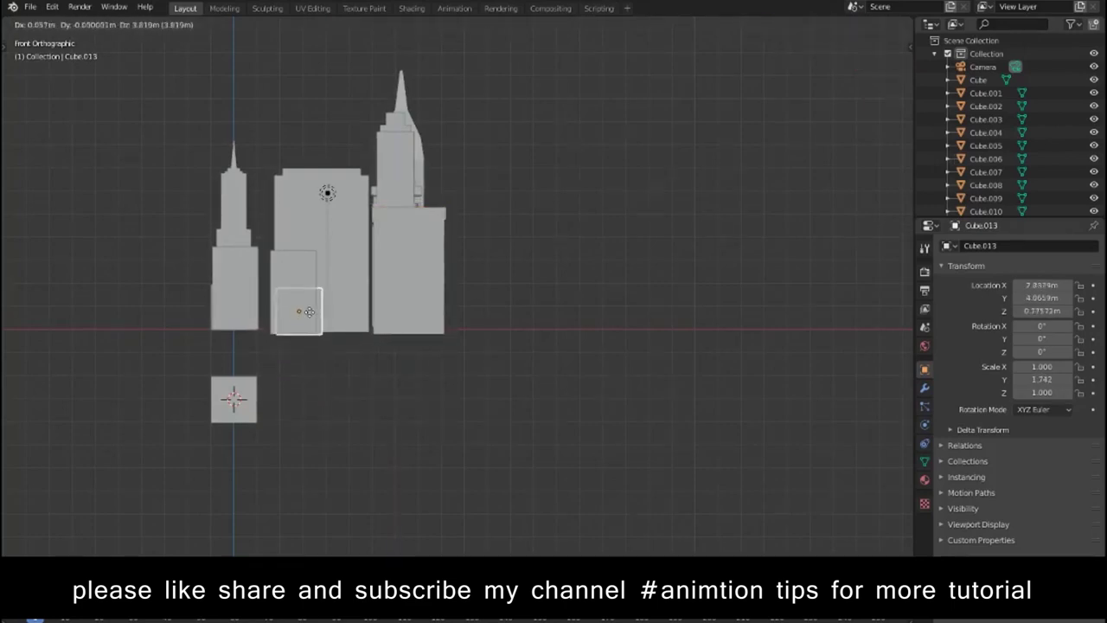
pyautogui.click(306, 289)
pyautogui.click(241, 400)
pyautogui.press('g')
pyautogui.press('z')
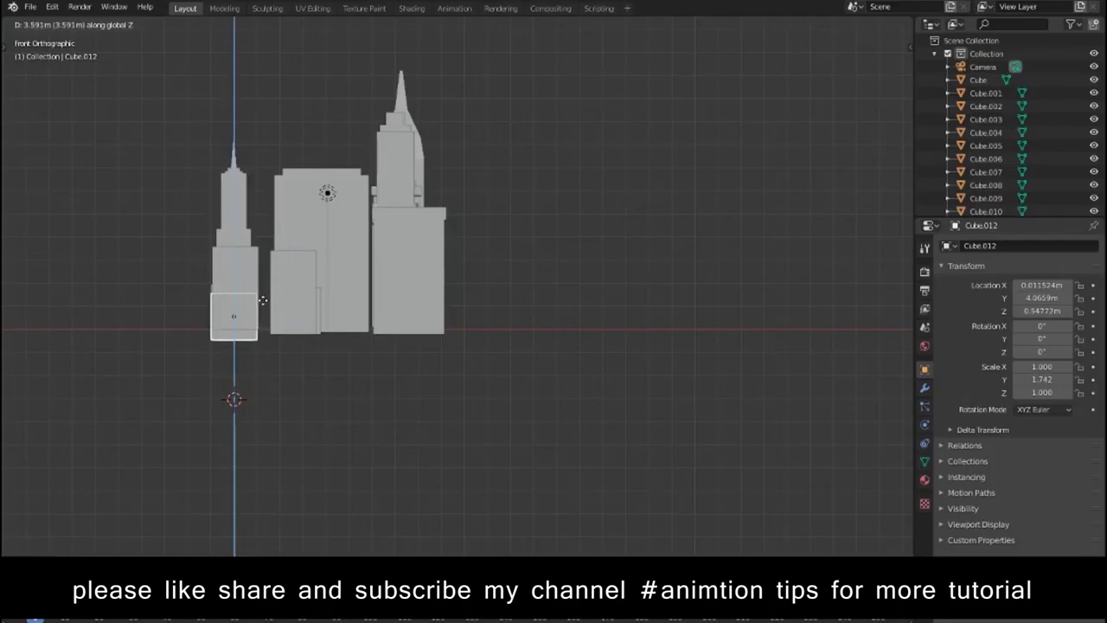
pyautogui.click(258, 263)
# Step: Extrude a block's bottom face downward in Edit Mode
pyautogui.moveTo(420, 422)
pyautogui.mouseDown(button='middle')
pyautogui.moveTo(521, 425)
pyautogui.moveTo(546, 446)
pyautogui.moveTo(430, 465)
pyautogui.moveTo(254, 454)
pyautogui.moveTo(475, 441)
pyautogui.moveTo(234, 436)
pyautogui.moveTo(217, 396)
pyautogui.moveTo(569, 367)
pyautogui.mouseUp(button='middle')
pyautogui.press('Tab')
pyautogui.click(598, 334)
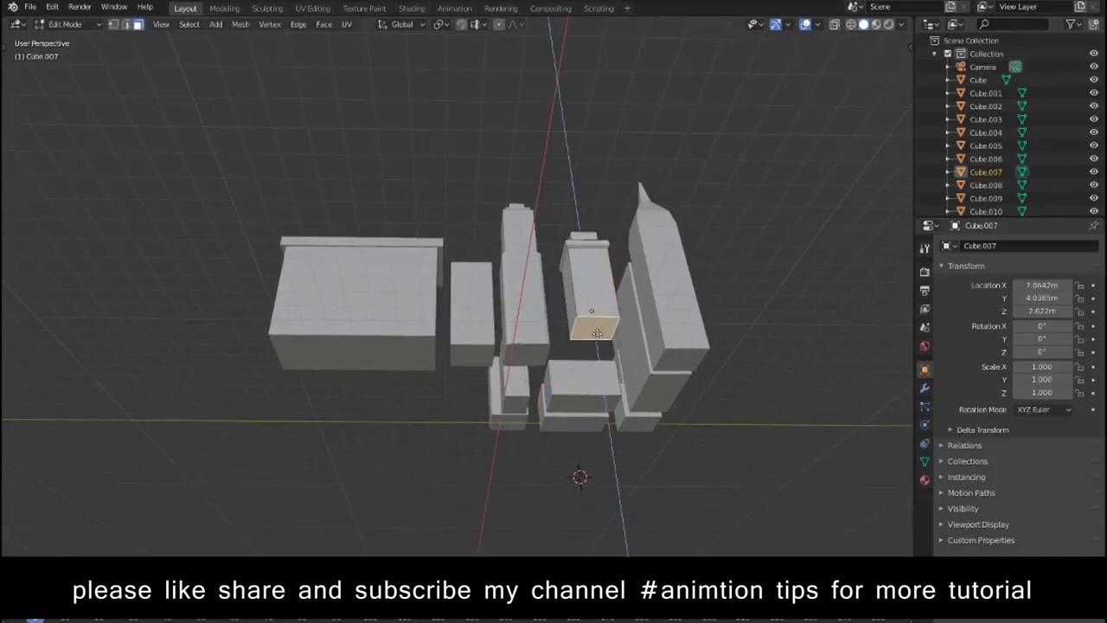
pyautogui.press('e')
pyautogui.moveTo(625, 434); pyautogui.dragTo(757, 523, button='middle')
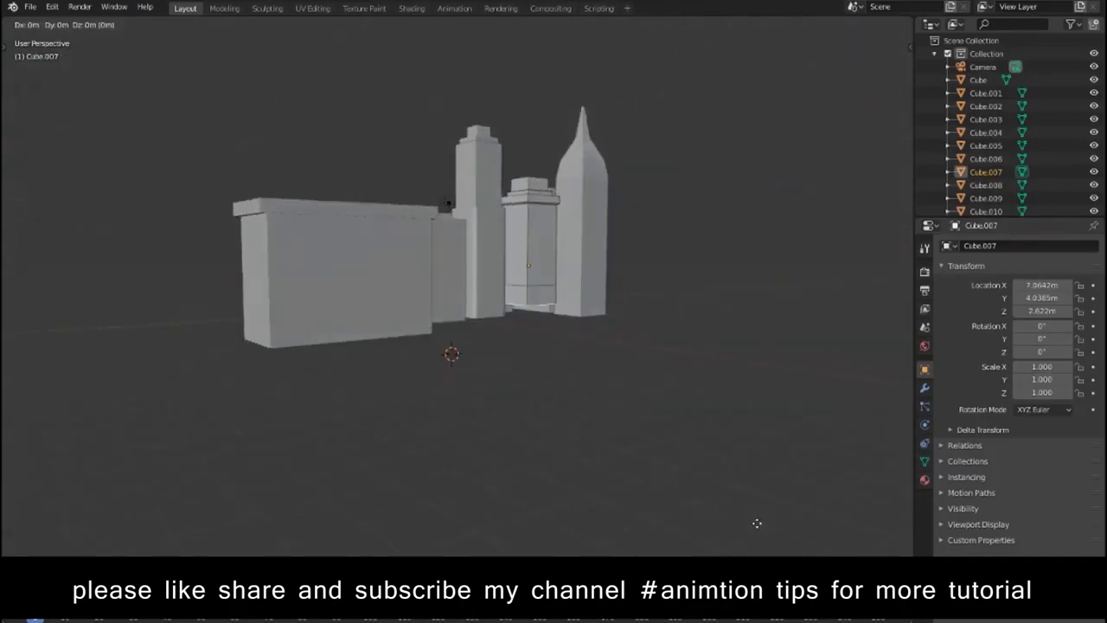
pyautogui.click(759, 532)
pyautogui.press('Tab')
pyautogui.moveTo(631, 447)
pyautogui.mouseDown(button='middle')
pyautogui.moveTo(799, 447)
pyautogui.moveTo(508, 449)
pyautogui.mouseUp(button='middle')
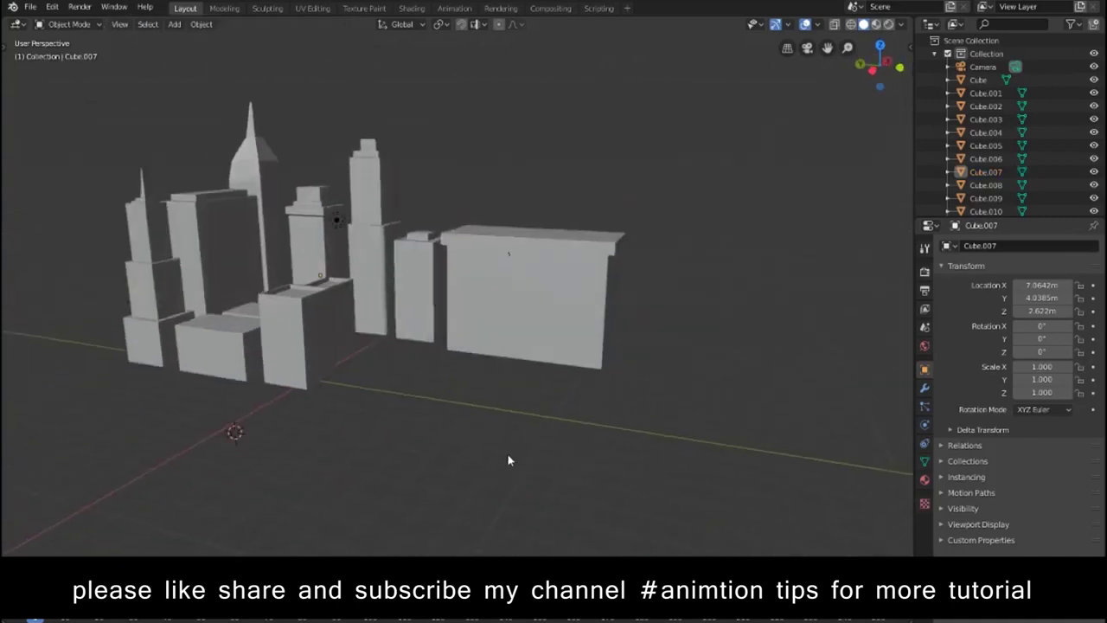
# Step: Save the scene to Documents, completing the file name with 'ilding'
pyautogui.hotkey('ctrl', 's')
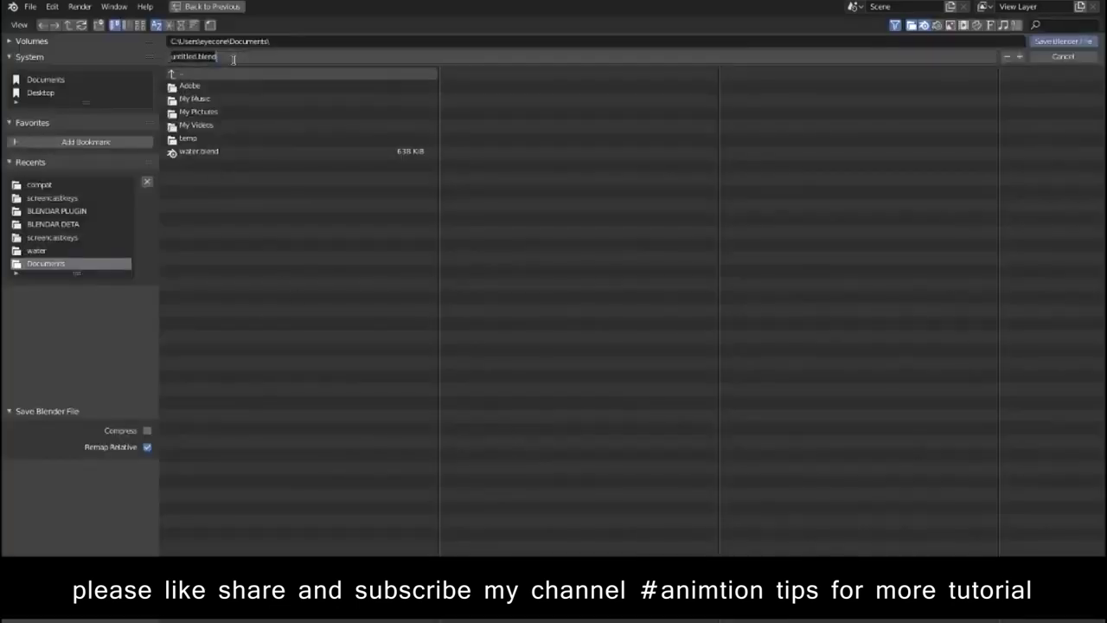
pyautogui.write('ilding')
pyautogui.press('Return')
pyautogui.moveTo(657, 365)
pyautogui.mouseDown(button='middle')
pyautogui.moveTo(696, 401)
pyautogui.moveTo(686, 412)
pyautogui.mouseUp(button='middle')
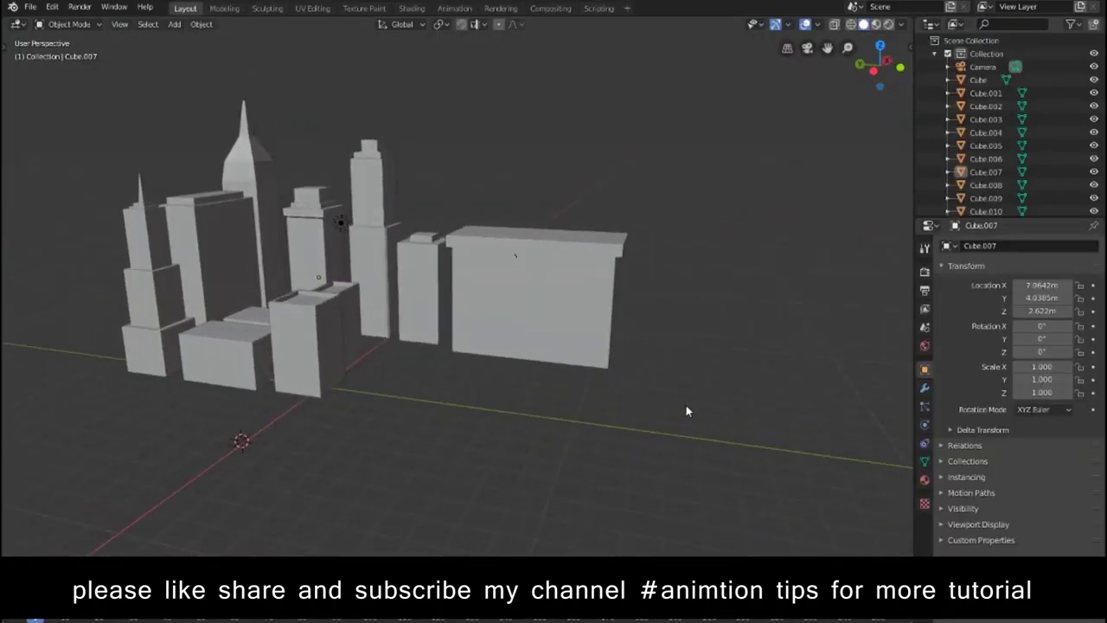
# Step: Raise the first low front block's top face straight up in face select mode
pyautogui.press('Tab')
pyautogui.press('3')
pyautogui.click(234, 332)
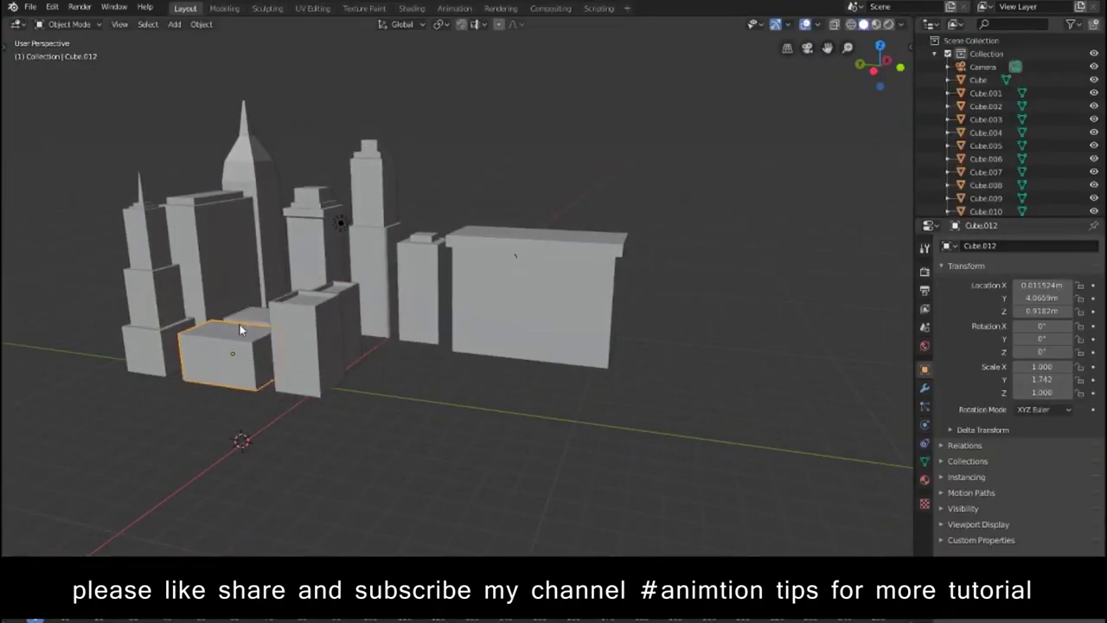
pyautogui.press('g')
pyautogui.press('z')
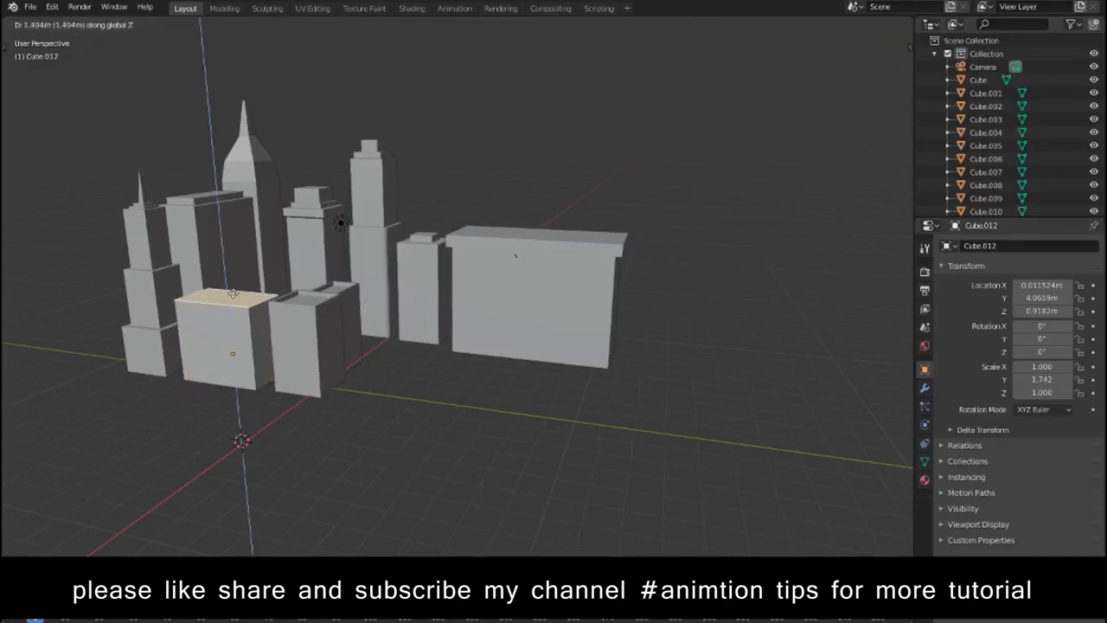
pyautogui.click(233, 294)
# Step: Extrude the neighbouring low block's top face upward, then return to Object Mode
pyautogui.moveTo(234, 294); pyautogui.dragTo(276, 305, button='middle')
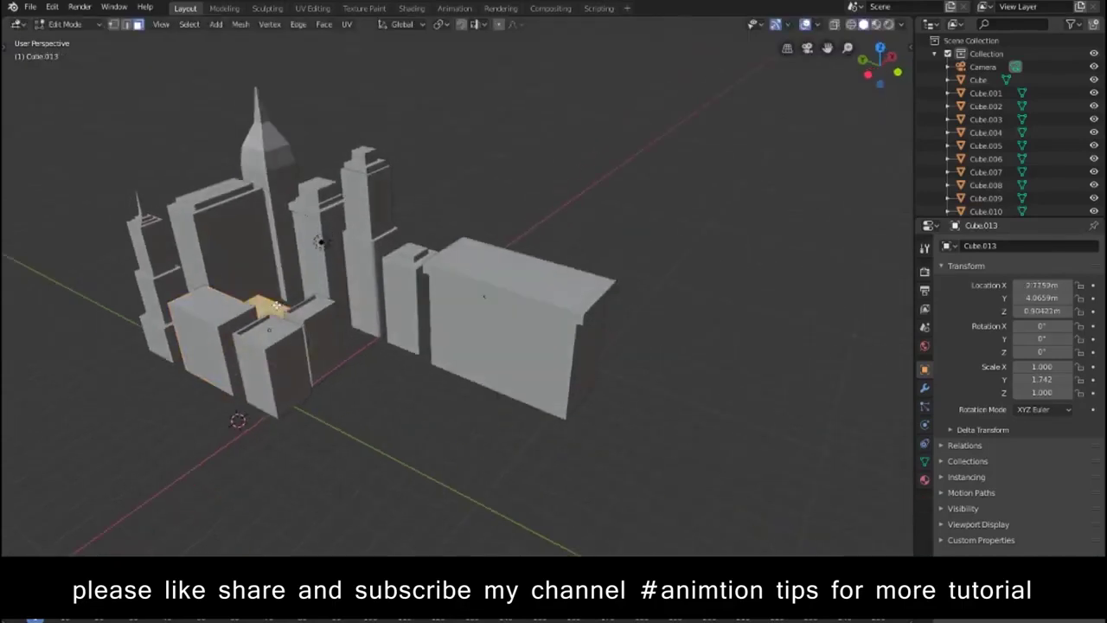
pyautogui.press('e')
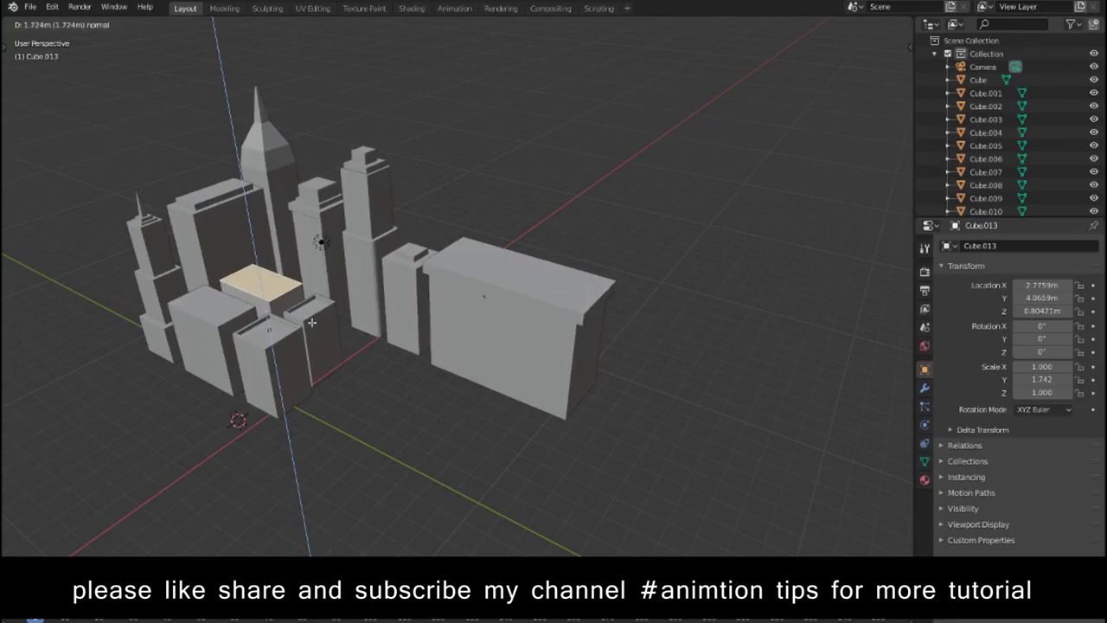
pyautogui.click(311, 321)
pyautogui.press('Tab')
pyautogui.moveTo(311, 322)
pyautogui.mouseDown(button='middle')
pyautogui.moveTo(462, 430)
pyautogui.moveTo(441, 400)
pyautogui.moveTo(519, 436)
pyautogui.mouseUp(button='middle')
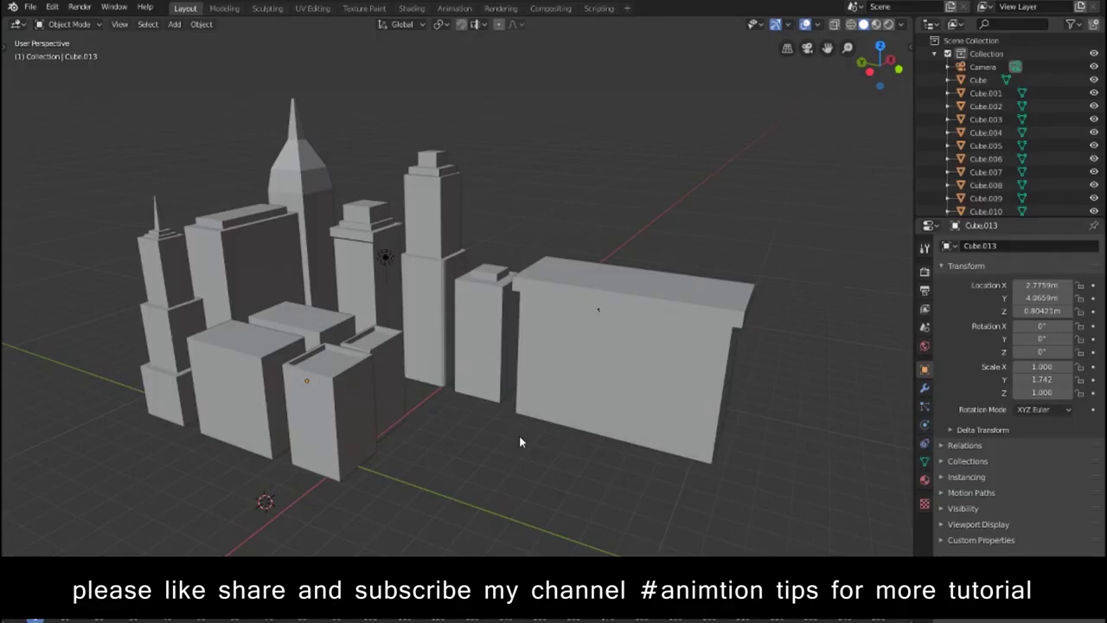
pyautogui.moveTo(554, 452); pyautogui.dragTo(511, 445, button='middle')
# Step: Add a cylinder and move it vertically onto the ground line
pyautogui.press('KP_7')
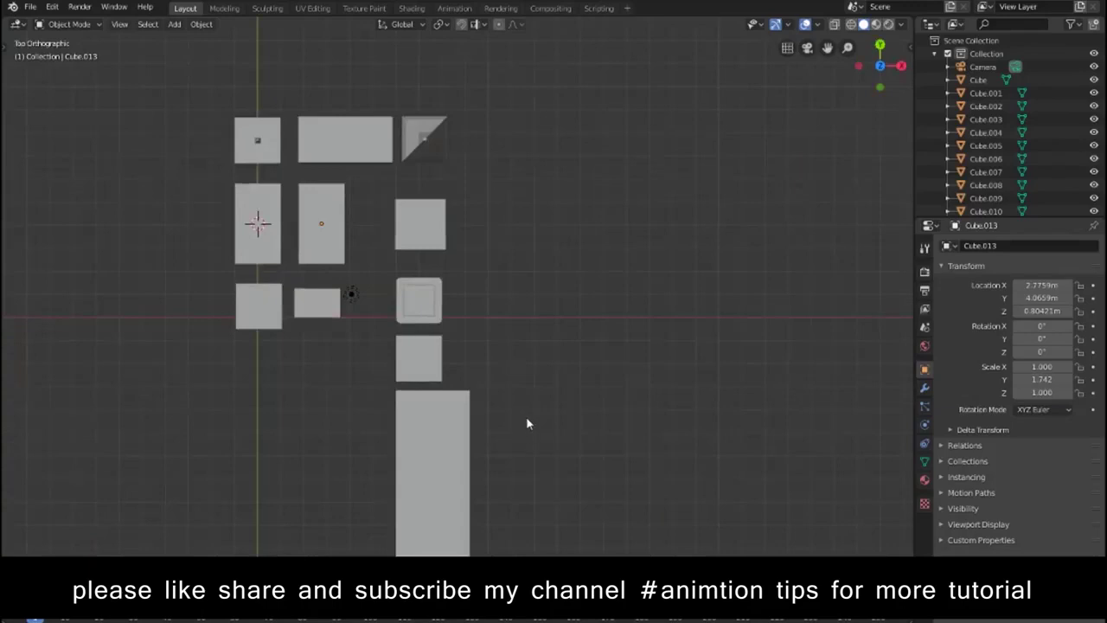
pyautogui.hotkey('shift', 'a')
pyautogui.click(554, 416)
pyautogui.press('KP_1')
pyautogui.press('g')
pyautogui.press('z')
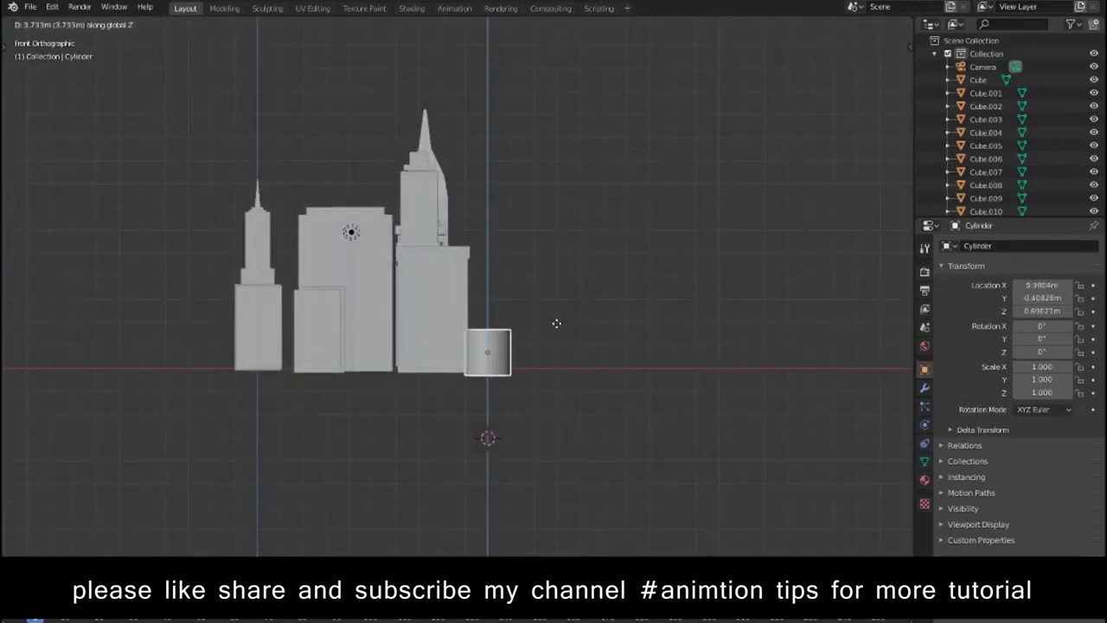
pyautogui.click(558, 327)
# Step: Extrude the cylinder's top face upward into a tall tower
pyautogui.press('KP_Decimal')
pyautogui.moveTo(558, 327); pyautogui.dragTo(551, 440, button='middle')
pyautogui.scroll(-5, 551, 440)
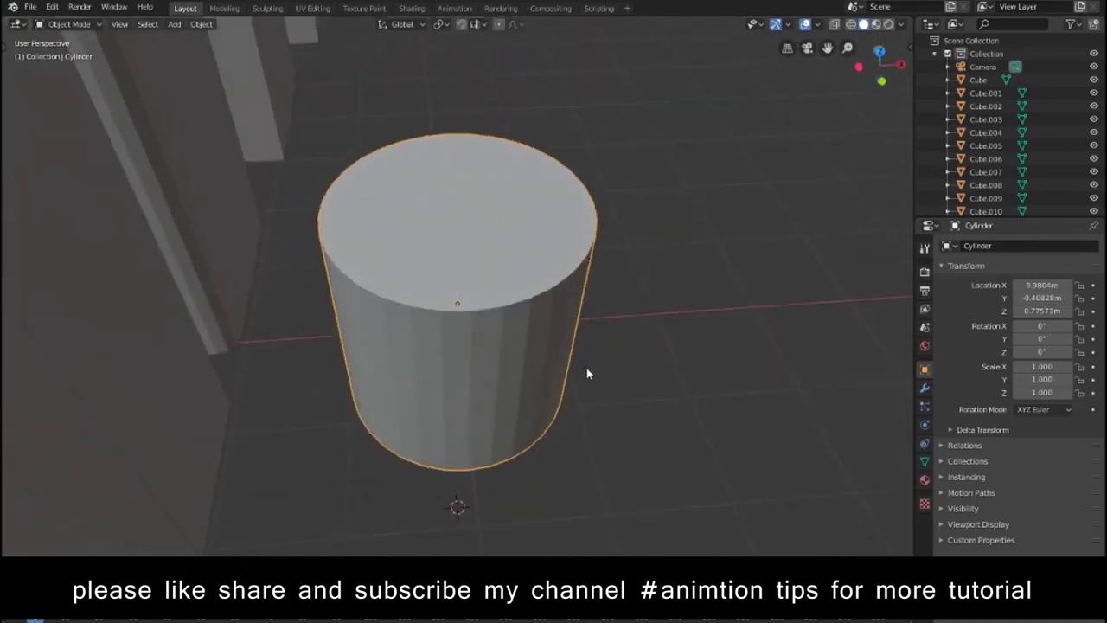
pyautogui.press('Tab')
pyautogui.press('3')
pyautogui.click(485, 257)
pyautogui.scroll(-4, 486, 257)
pyautogui.press('e')
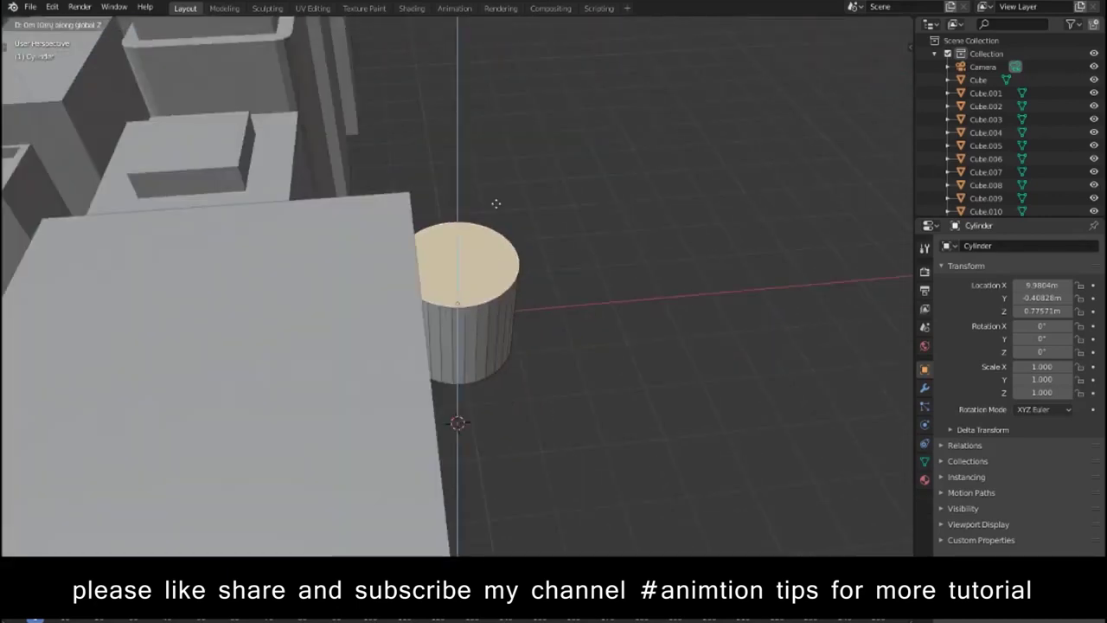
pyautogui.click(498, 87)
pyautogui.moveTo(497, 86)
pyautogui.mouseDown(button='middle')
pyautogui.moveTo(598, 341)
pyautogui.moveTo(644, 305)
pyautogui.mouseUp(button='middle')
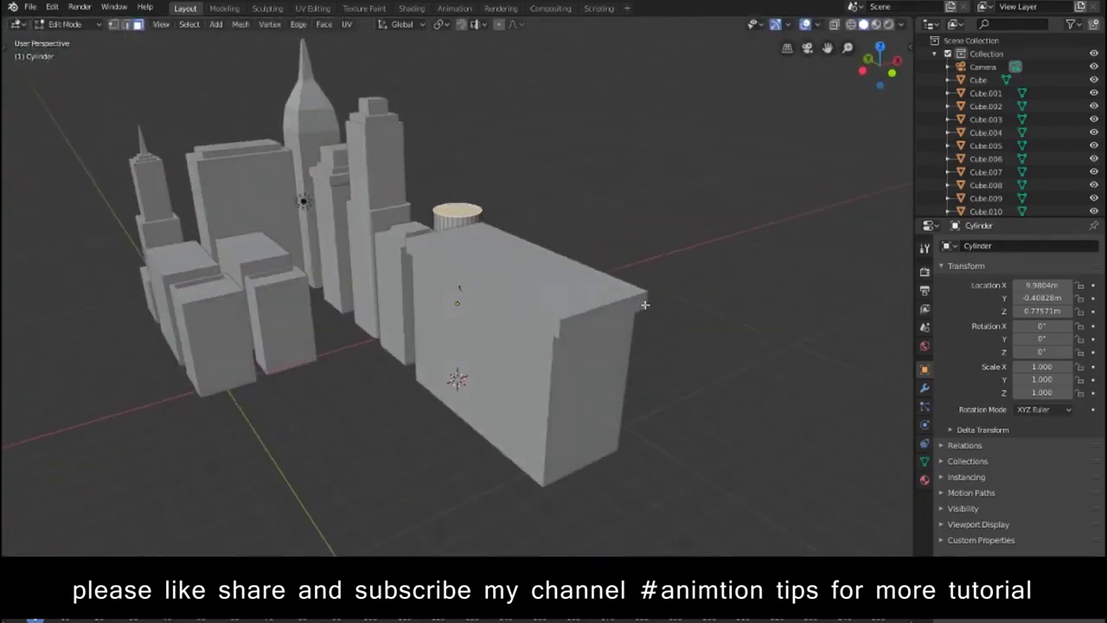
pyautogui.press('Tab')
pyautogui.press('Tab')
pyautogui.press('Tab')
pyautogui.click(653, 248)
pyautogui.moveTo(653, 249)
pyautogui.mouseDown(button='middle')
pyautogui.moveTo(615, 288)
pyautogui.moveTo(651, 278)
pyautogui.moveTo(536, 297)
pyautogui.mouseUp(button='middle')
# Step: Add a cube in front of the cylinder and rest it on the ground at Z 0.71871 m
pyautogui.press('KP_7')
pyautogui.keyDown('shift'); pyautogui.rightClick(476, 360); pyautogui.keyUp('shift')
pyautogui.hotkey('shift', 'a')
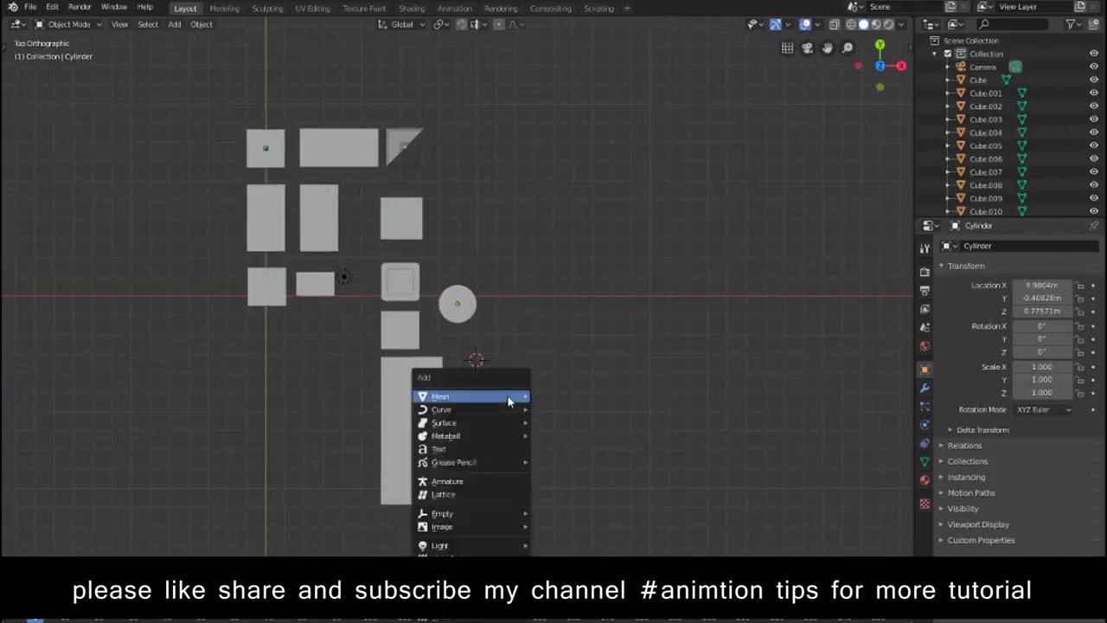
pyautogui.click(556, 414)
pyautogui.press('KP_Decimal')
pyautogui.moveTo(557, 415); pyautogui.dragTo(628, 267, button='middle')
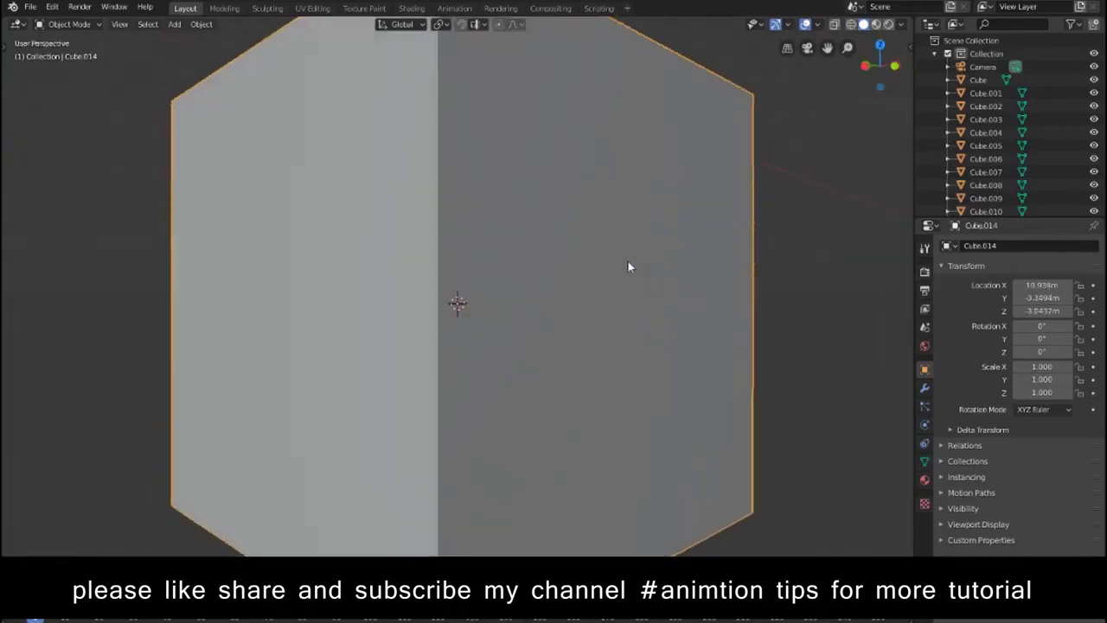
pyautogui.scroll(-5, 628, 267)
pyautogui.press('KP_1')
pyautogui.press('g')
pyautogui.press('z')
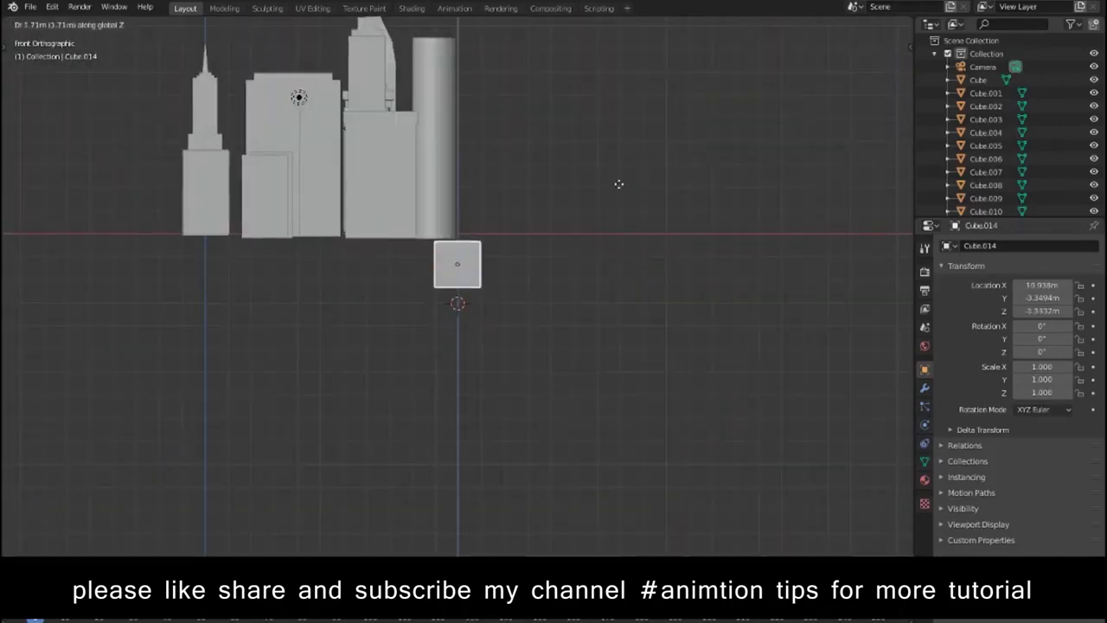
pyautogui.click(619, 173)
pyautogui.moveTo(619, 173)
pyautogui.mouseDown(button='middle')
pyautogui.moveTo(640, 377)
pyautogui.moveTo(544, 397)
pyautogui.mouseUp(button='middle')
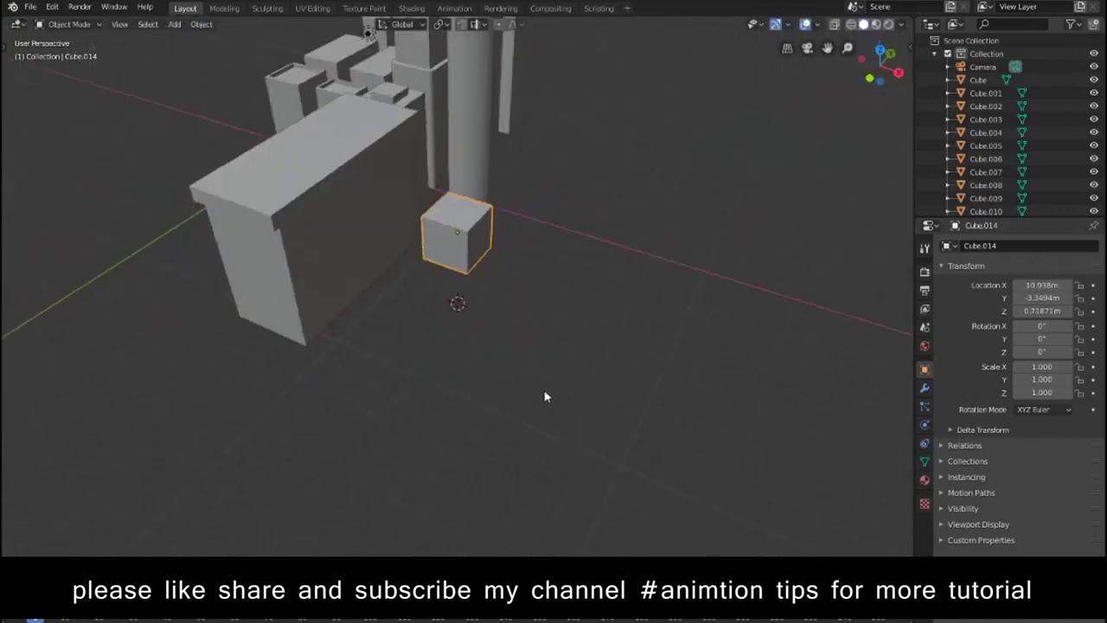
# Step: Extrude the cube's top face a little, widen it slightly, then extrude a tall block
pyautogui.press('Tab')
pyautogui.click(467, 213)
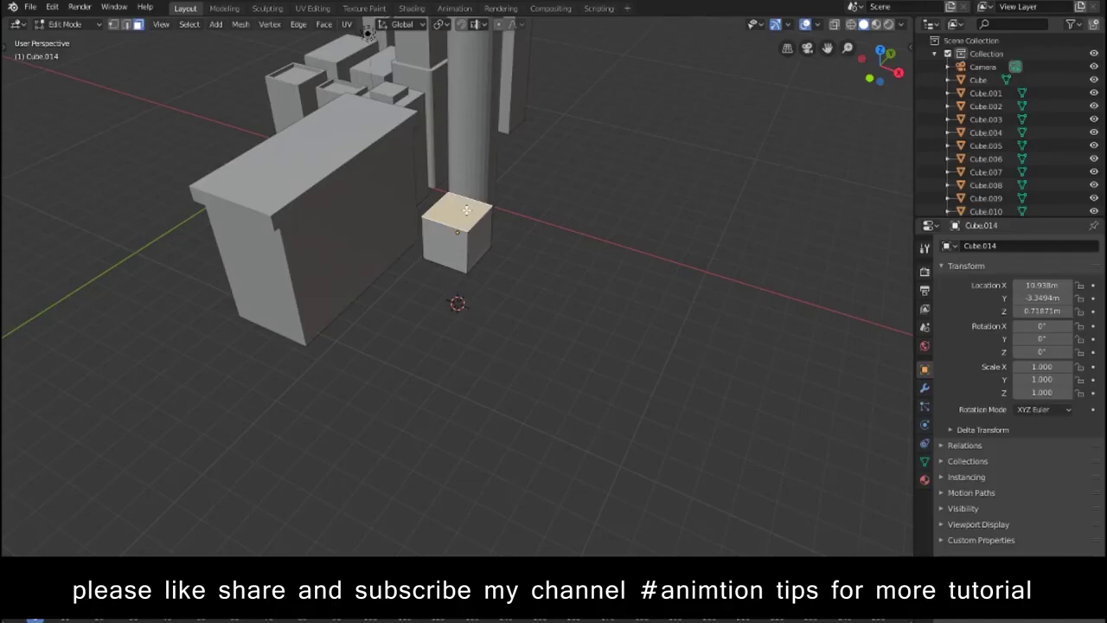
pyautogui.press('e')
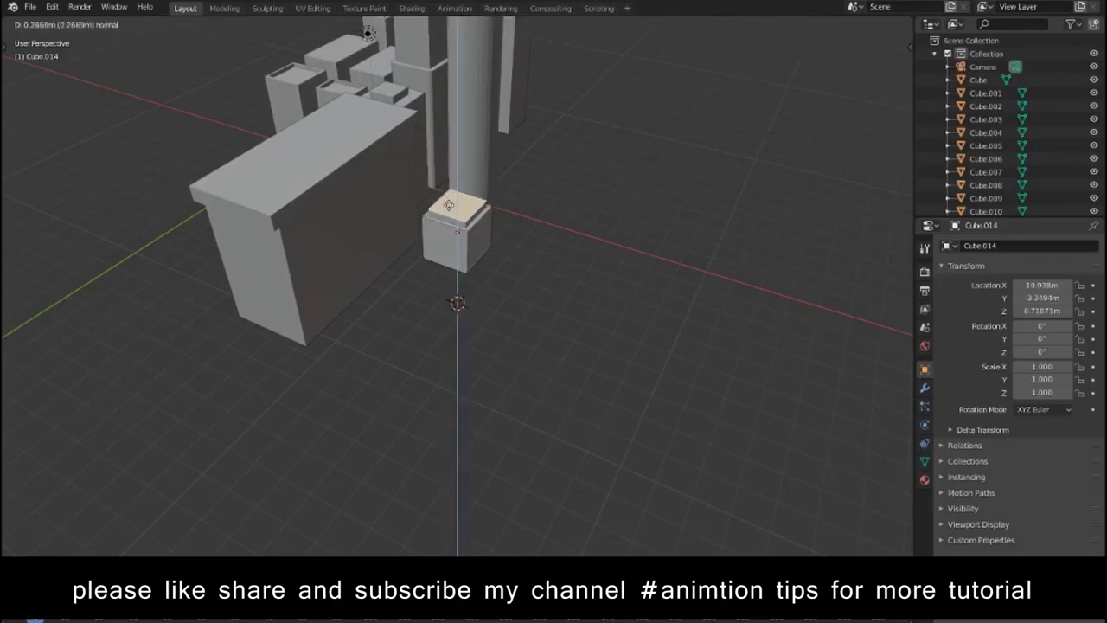
pyautogui.click(449, 200)
pyautogui.press('s')
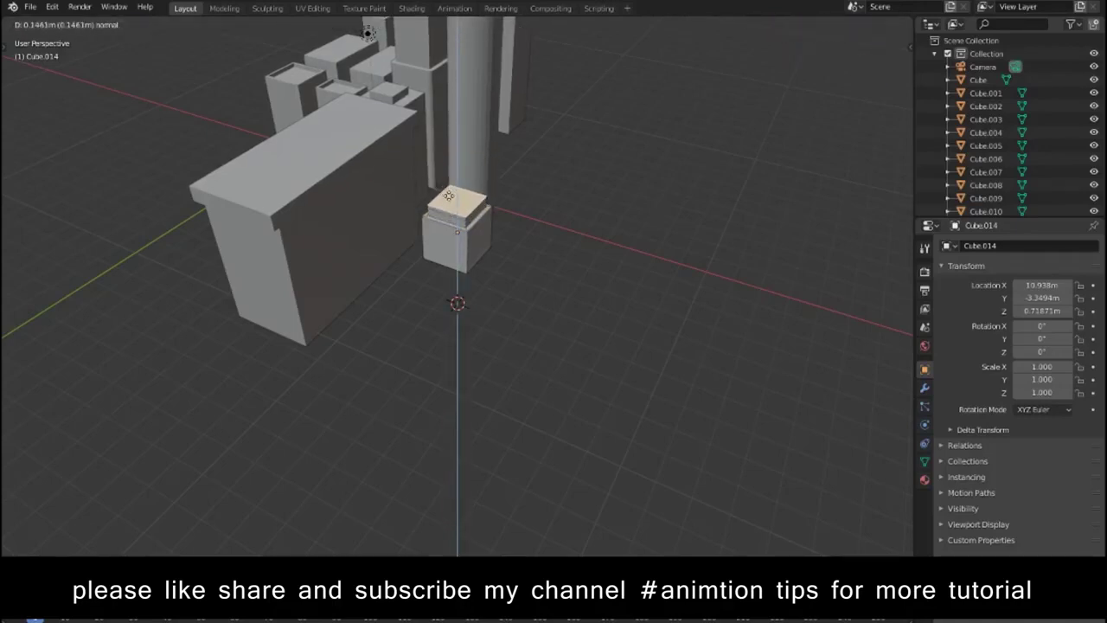
pyautogui.click(452, 184)
pyautogui.press('e')
pyautogui.click(452, 111)
# Step: Inset the top, add a short widened tier, and extrude a final tall section
pyautogui.press('i')
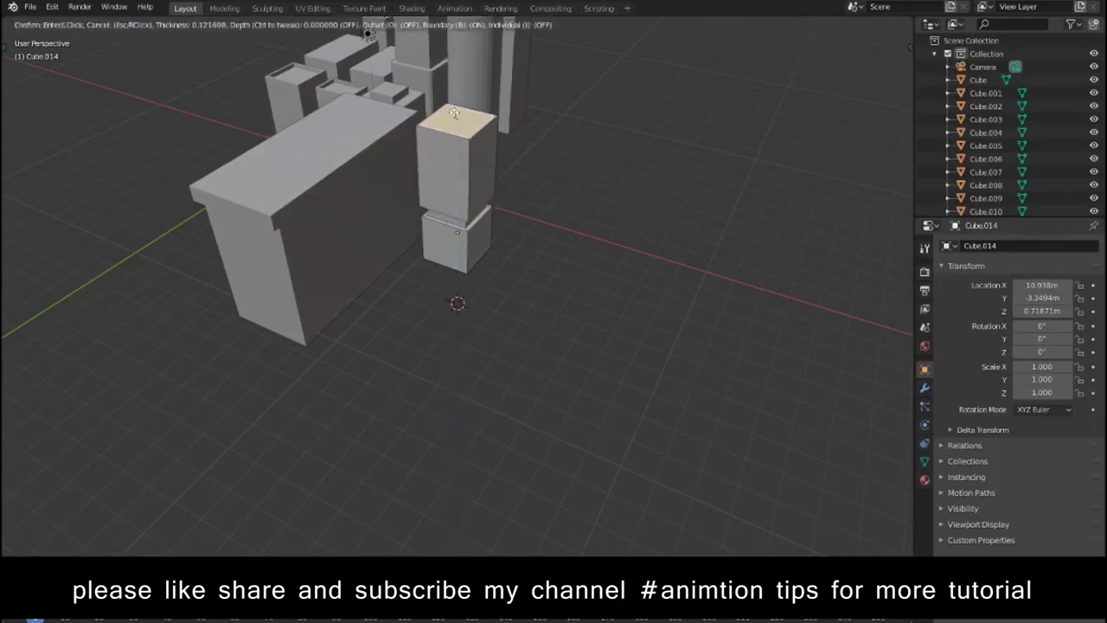
pyautogui.click(456, 113)
pyautogui.press('e')
pyautogui.click(457, 103)
pyautogui.press('s')
pyautogui.click(457, 104)
pyautogui.press('e')
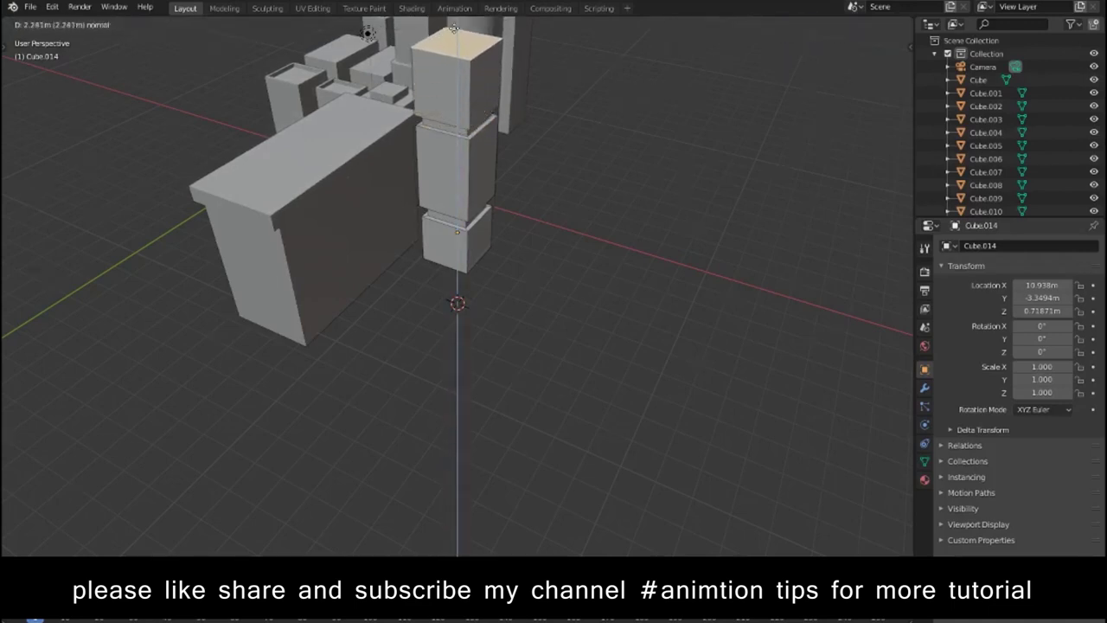
pyautogui.click(368, 33)
pyautogui.moveTo(453, 472)
pyautogui.mouseDown(button='middle')
pyautogui.moveTo(602, 343)
pyautogui.moveTo(441, 255)
pyautogui.mouseUp(button='middle')
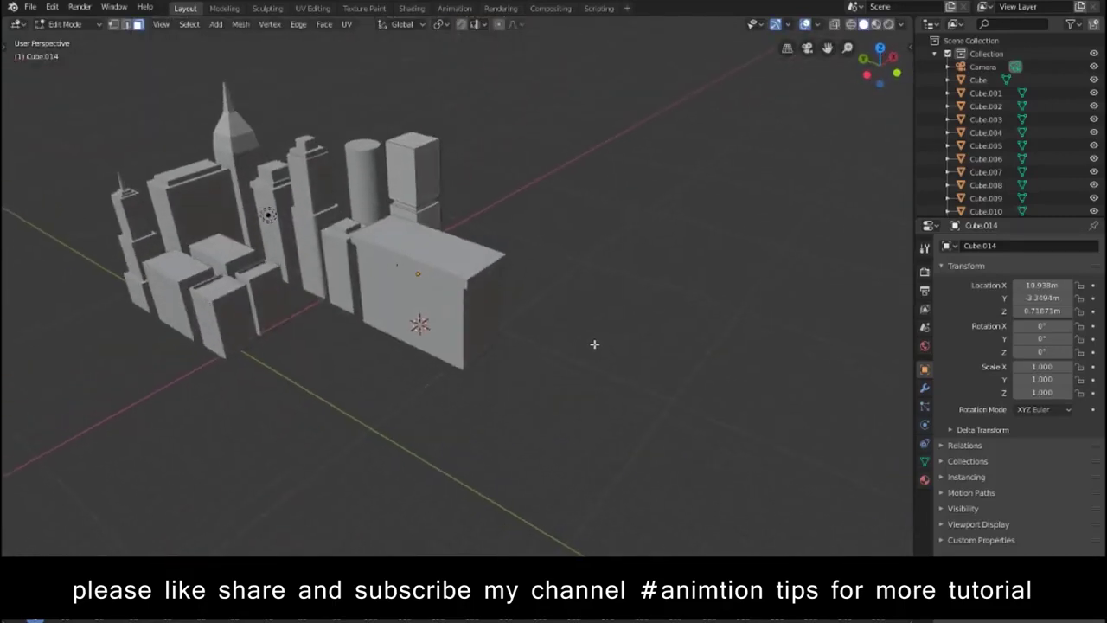
# Step: Back in object mode, select the cylinder tower and reposition it slightly
pyautogui.press('Tab')
pyautogui.click(362, 157)
pyautogui.click(362, 156)
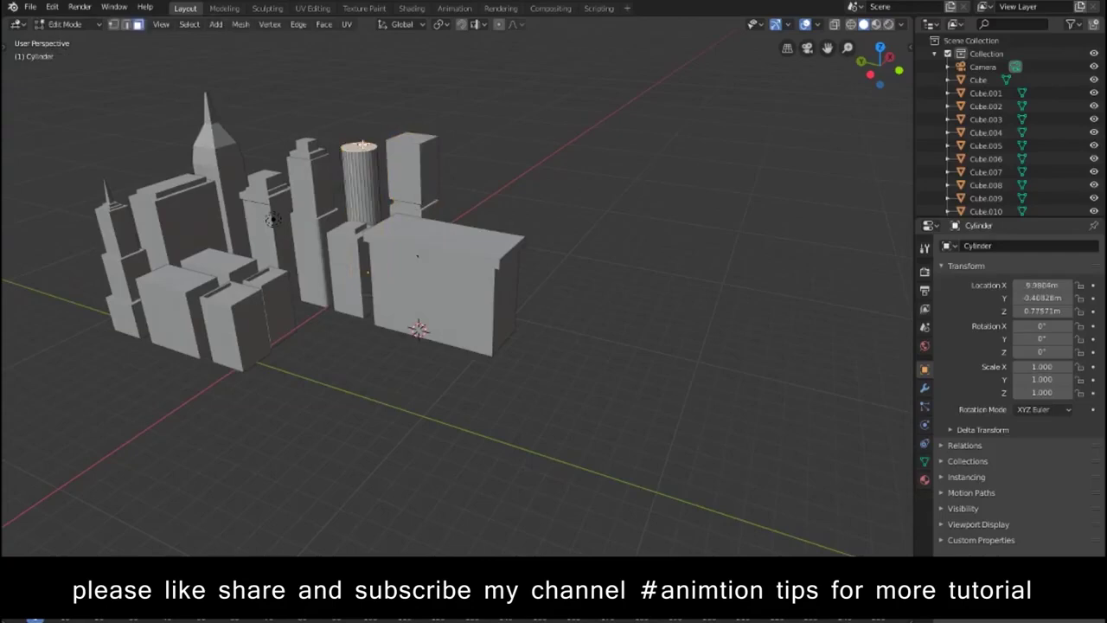
pyautogui.press('g')
pyautogui.click(363, 120)
pyautogui.moveTo(586, 250); pyautogui.dragTo(553, 381, button='middle')
# Step: Add a new cube and a duplicate below it, then lower it onto the ground
pyautogui.hotkey('shift', 'a')
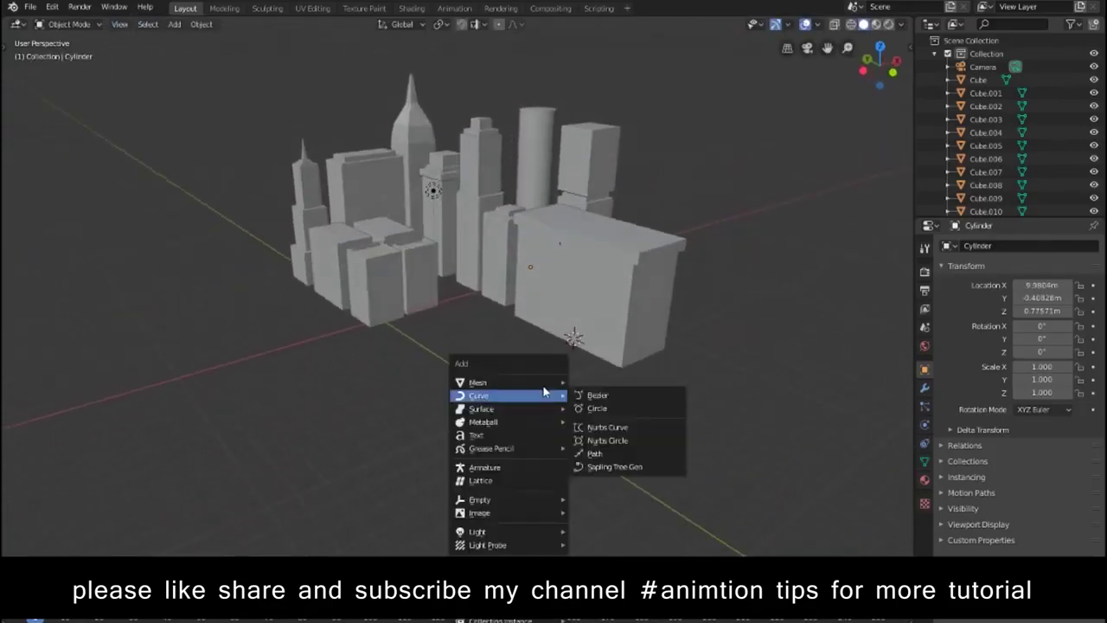
pyautogui.click(587, 400)
pyautogui.press('KP_7')
pyautogui.hotkey('shift', 'd')
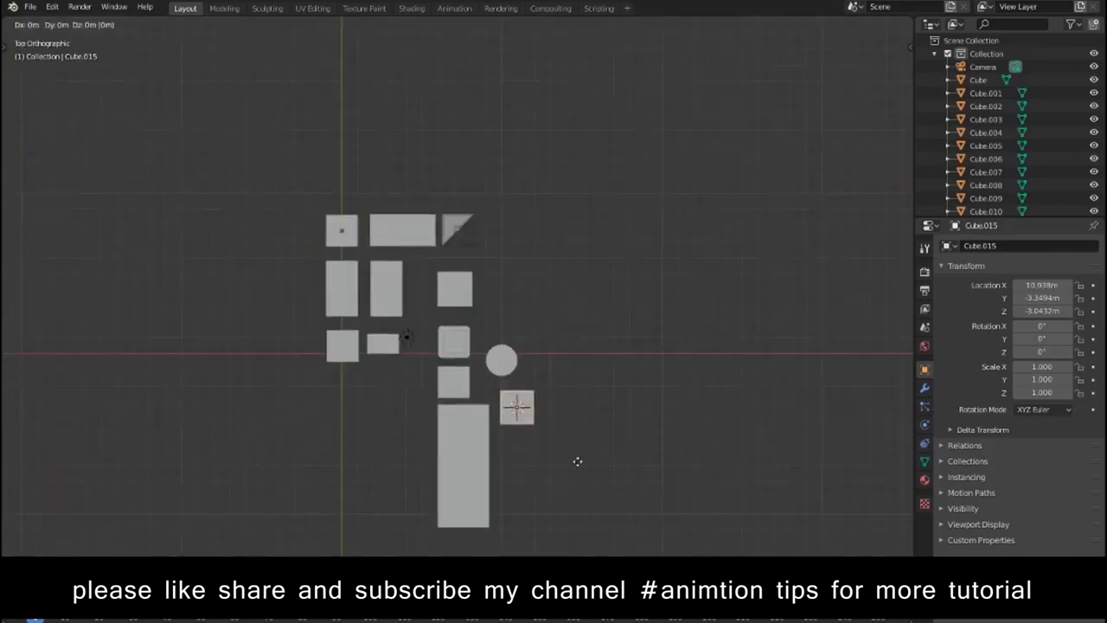
pyautogui.click(586, 447)
pyautogui.press('KP_1')
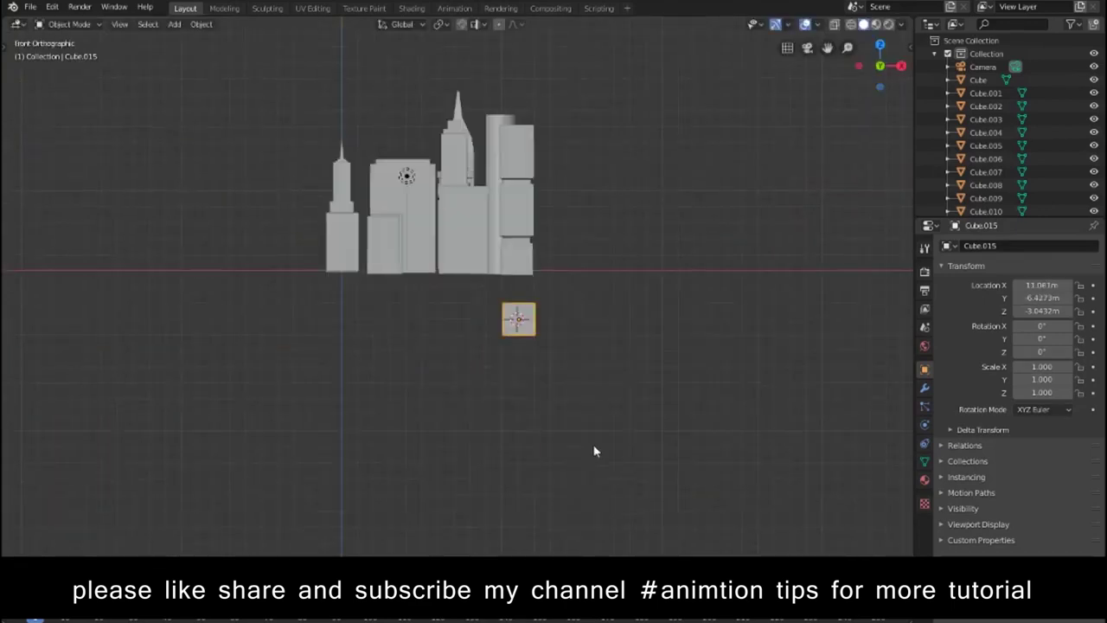
pyautogui.press('g')
pyautogui.press('z')
pyautogui.click(600, 384)
# Step: From the top view, shift the cylinder and the two new cubes to the right
pyautogui.moveTo(599, 388)
pyautogui.mouseDown(button='middle')
pyautogui.moveTo(614, 433)
pyautogui.moveTo(587, 442)
pyautogui.moveTo(599, 469)
pyautogui.mouseUp(button='middle')
pyautogui.press('KP_7')
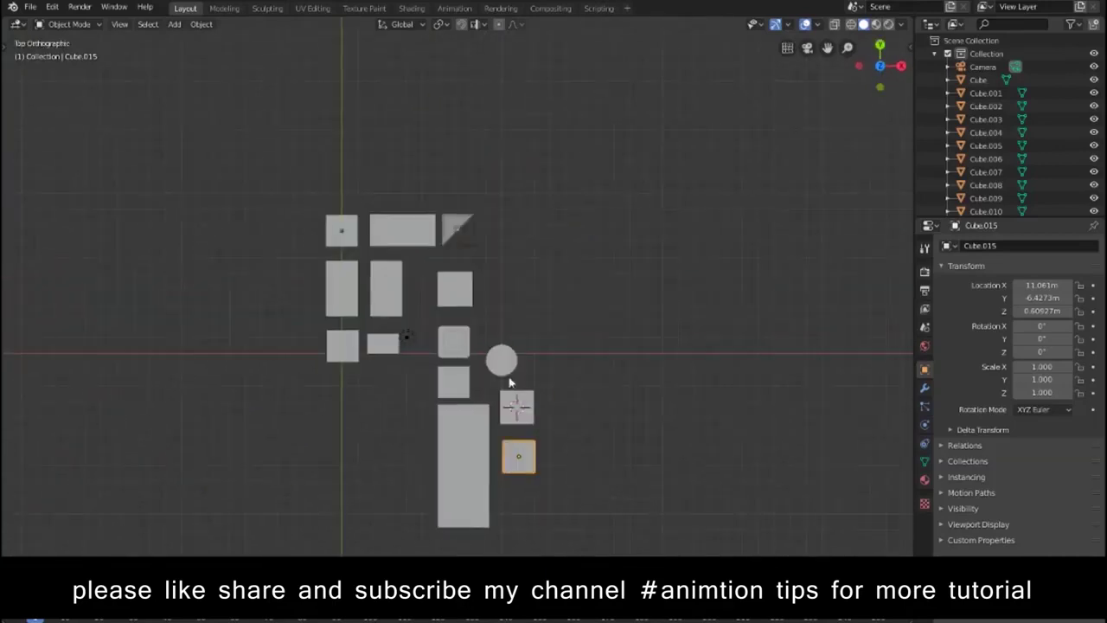
pyautogui.click(517, 365)
pyautogui.press('g')
pyautogui.click(517, 361)
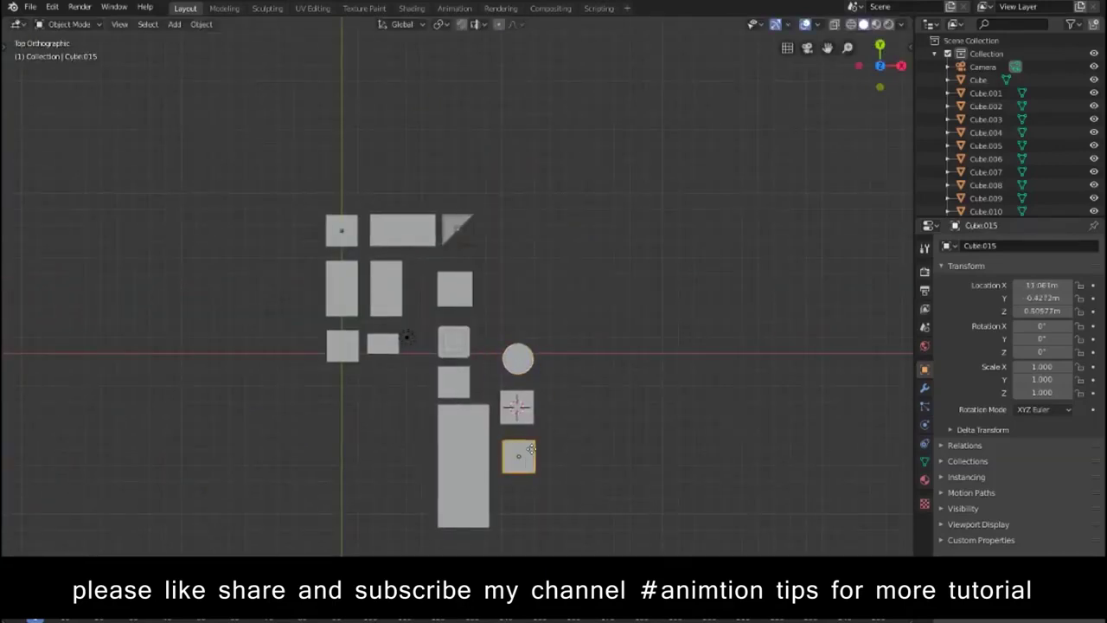
pyautogui.moveTo(530, 448); pyautogui.dragTo(540, 448)
pyautogui.moveTo(517, 407); pyautogui.dragTo(529, 407)
pyautogui.moveTo(518, 358); pyautogui.dragTo(537, 363)
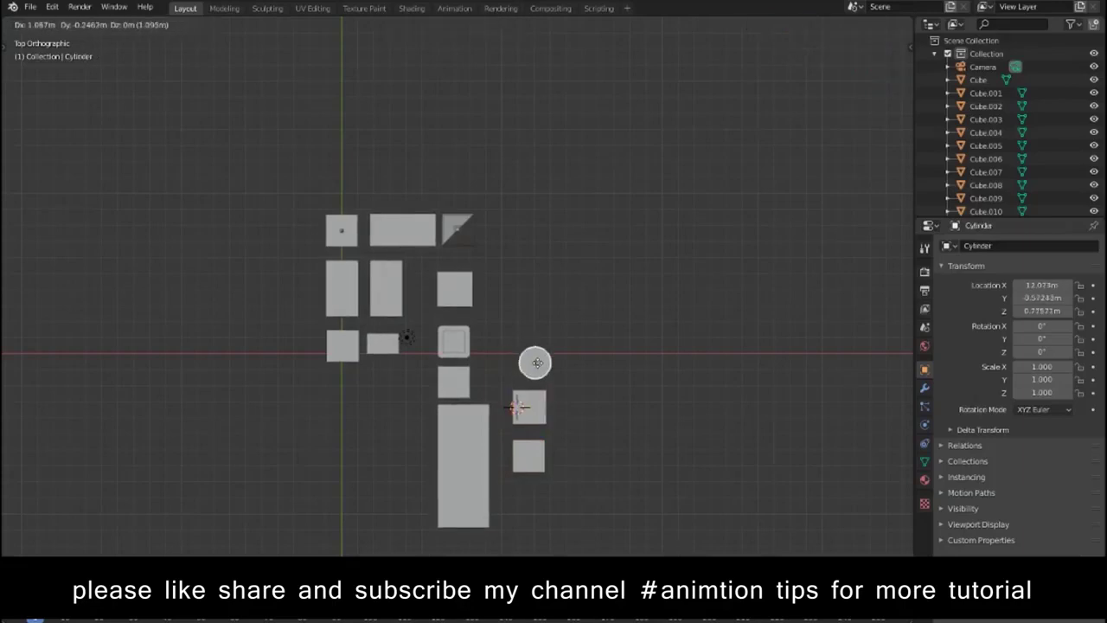
pyautogui.click(528, 456)
# Step: Extrude the small cube's top face upward into a tall block
pyautogui.moveTo(529, 456); pyautogui.dragTo(632, 363, button='middle')
pyautogui.press('Tab')
pyautogui.click(591, 331)
pyautogui.press('e')
pyautogui.click(600, 241)
pyautogui.press('Tab')
# Step: Set the 3D cursor and add a new cube in front of the city
pyautogui.moveTo(674, 357); pyautogui.dragTo(727, 387, button='middle')
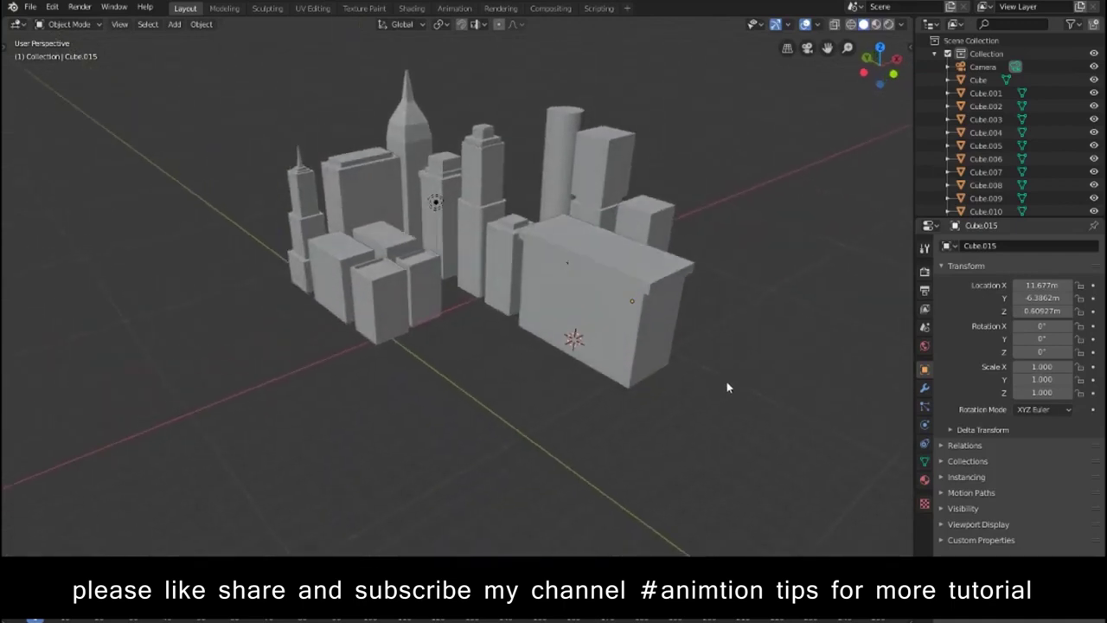
pyautogui.press('KP_7')
pyautogui.scroll(2, 742, 316)
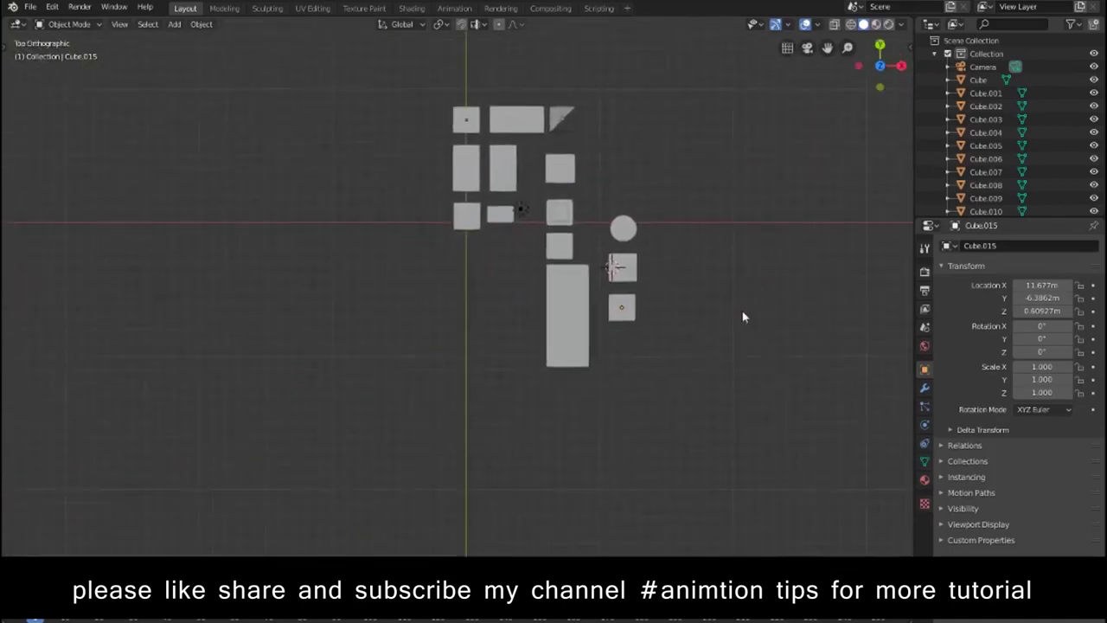
pyautogui.scroll(1, 499, 346)
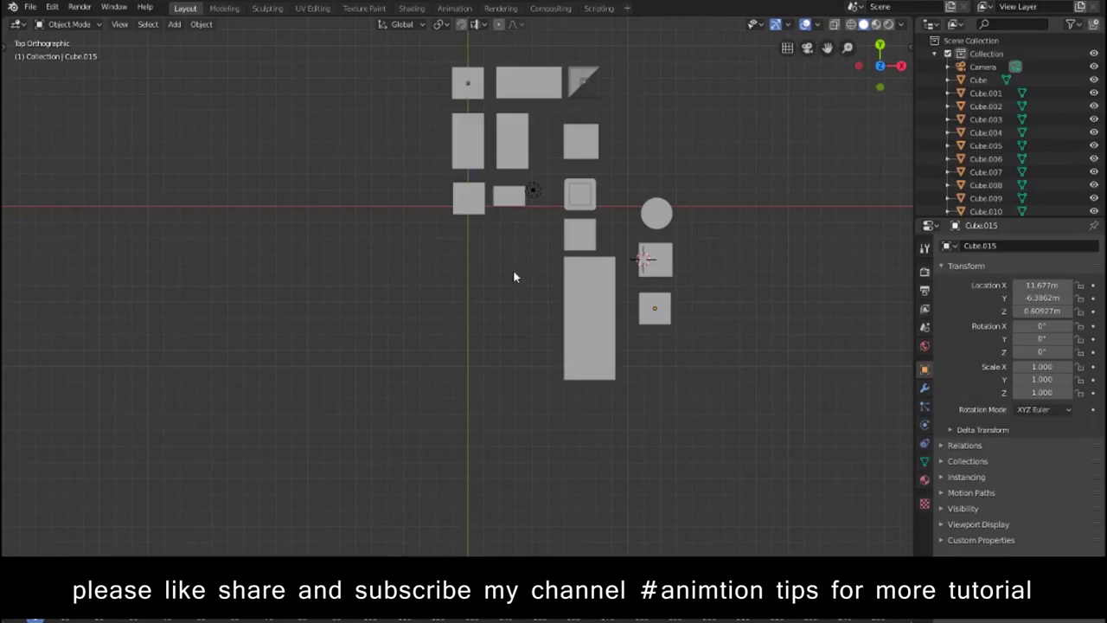
pyautogui.keyDown('shift'); pyautogui.rightClick(514, 246); pyautogui.keyUp('shift')
pyautogui.hotkey('shift', 'a')
pyautogui.click(549, 260)
pyautogui.press('g')
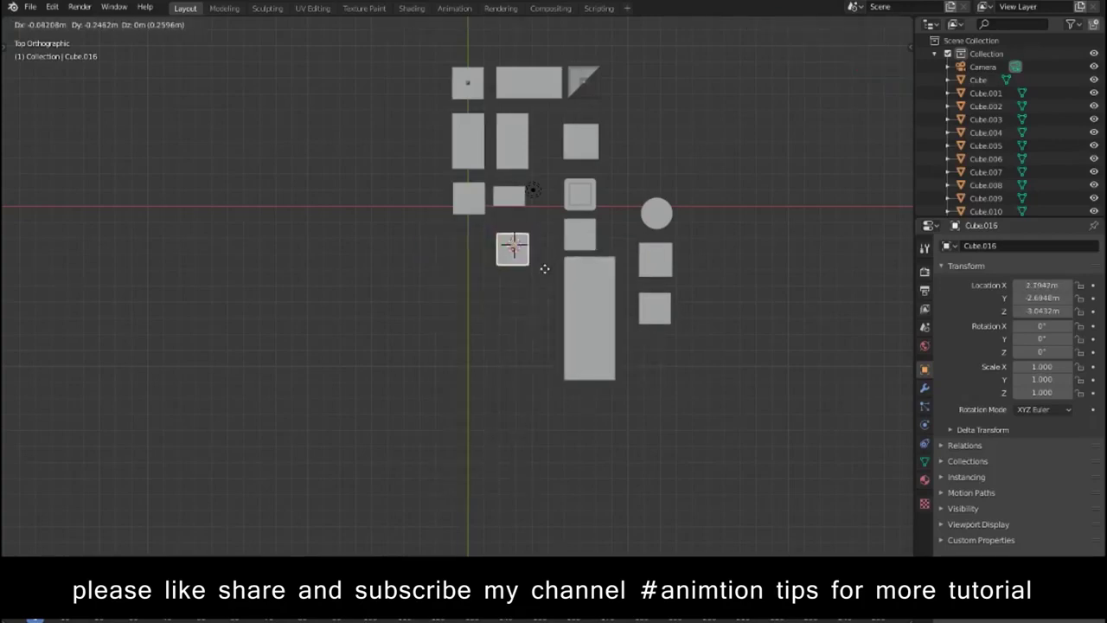
pyautogui.click(547, 269)
# Step: Duplicate the cube twice and stretch the third copy to 1.939 along Y
pyautogui.hotkey('shift', 'd')
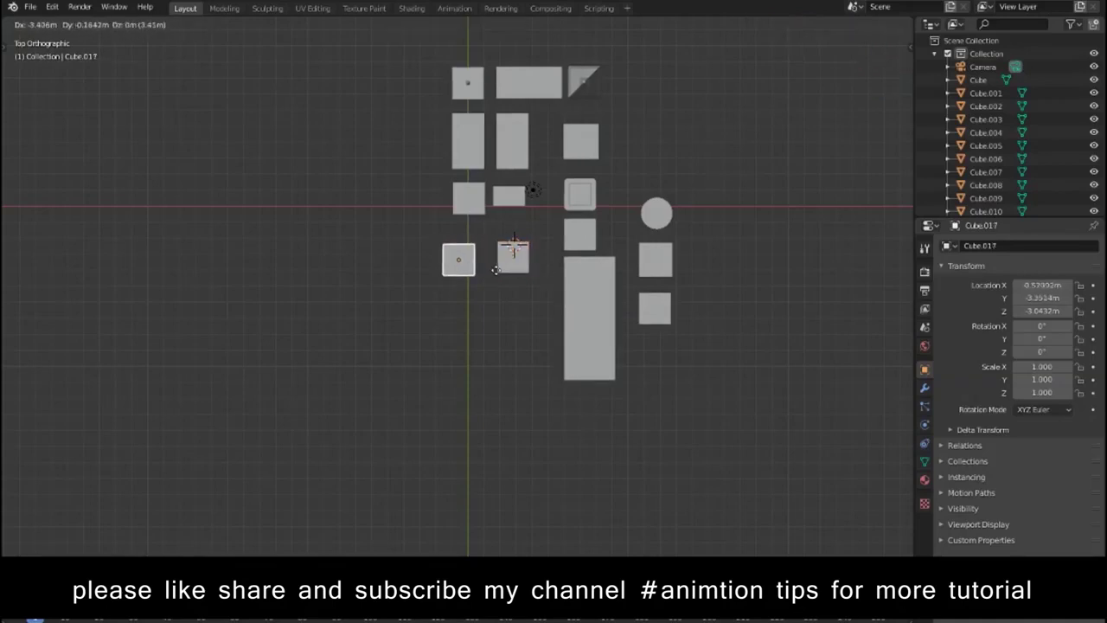
pyautogui.click(487, 271)
pyautogui.hotkey('shift', 'd')
pyautogui.click(588, 388)
pyautogui.press('s')
pyautogui.press('y')
pyautogui.click(526, 511)
# Step: Move the stretched cube along the Y axis into place
pyautogui.press('g')
pyautogui.press('z')
pyautogui.press('y')
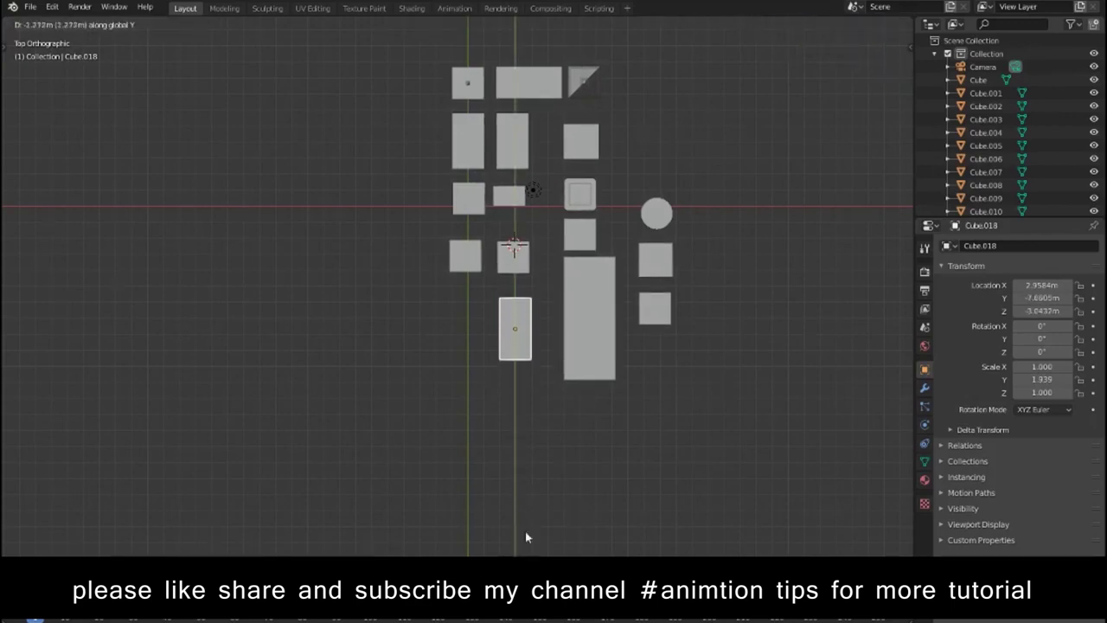
pyautogui.click(525, 533)
pyautogui.moveTo(525, 534); pyautogui.dragTo(652, 338, button='middle')
pyautogui.press('KP_1')
# Step: Raise the two small new cubes vertically so they sit on the ground
pyautogui.keyDown('shift'); pyautogui.moveTo(467, 369); pyautogui.dragTo(370, 309); pyautogui.keyUp('shift')
pyautogui.press('g')
pyautogui.press('z')
pyautogui.click(383, 248)
pyautogui.moveTo(384, 247)
pyautogui.mouseDown(button='middle')
pyautogui.moveTo(667, 406)
pyautogui.moveTo(680, 391)
pyautogui.mouseUp(button='middle')
# Step: Reshape Cube.017 by moving its side face along the Y axis
pyautogui.press('`')
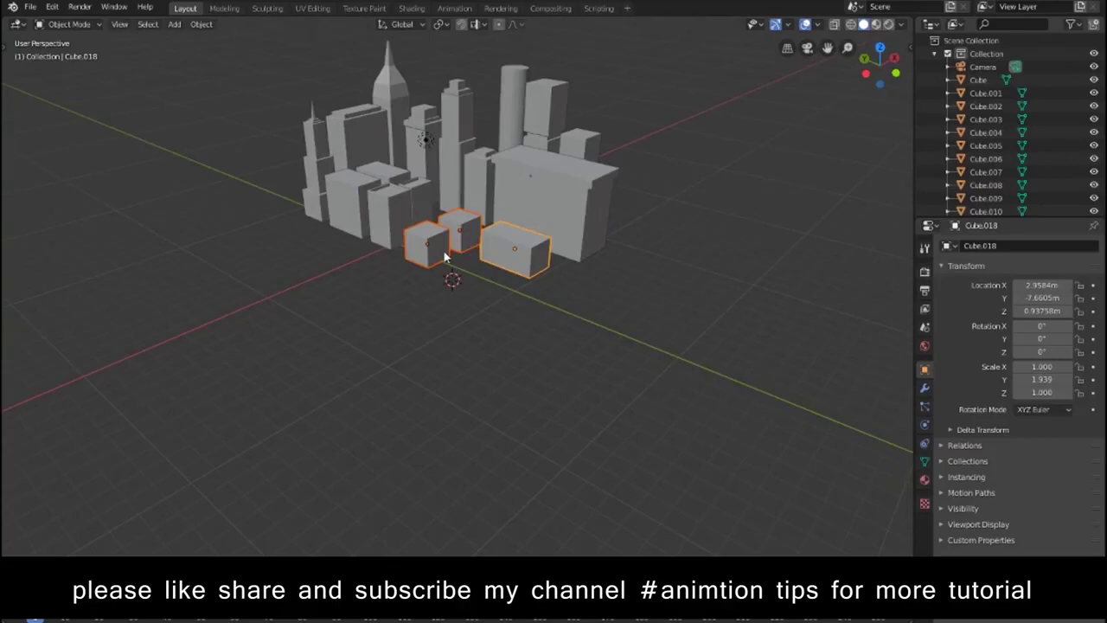
pyautogui.press('g')
pyautogui.press('y')
pyautogui.press('Escape')
pyautogui.press('s')
pyautogui.press('z')
pyautogui.press('Escape')
pyautogui.press('Tab')
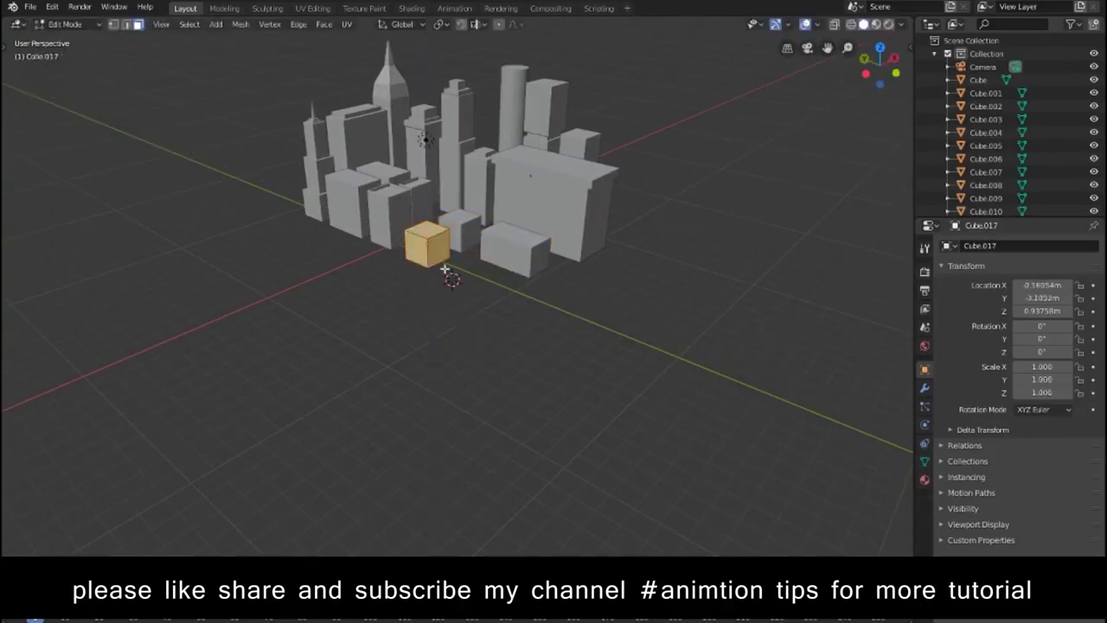
pyautogui.press('g')
pyautogui.press('z')
pyautogui.press('Escape')
pyautogui.click(448, 243)
pyautogui.press('g')
pyautogui.press('y')
pyautogui.click(450, 243)
pyautogui.press('Tab')
# Step: Select the tall front block Cube.012 and frame it in orthographic view
pyautogui.moveTo(659, 342); pyautogui.dragTo(689, 337, button='middle')
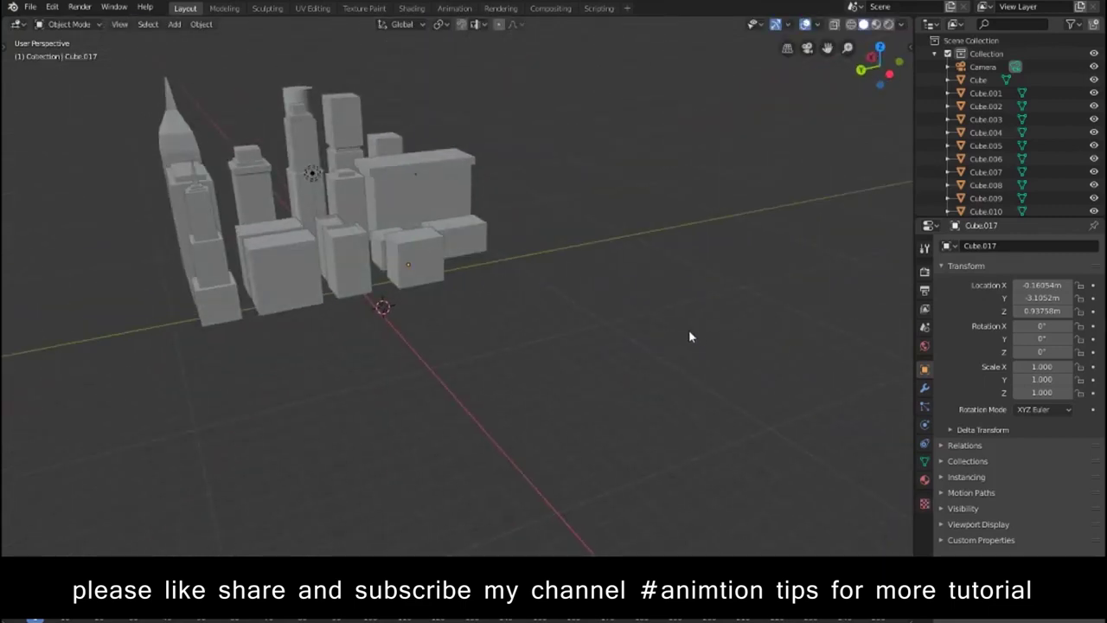
pyautogui.moveTo(594, 313)
pyautogui.mouseDown(button='middle')
pyautogui.moveTo(531, 321)
pyautogui.moveTo(490, 301)
pyautogui.mouseUp(button='middle')
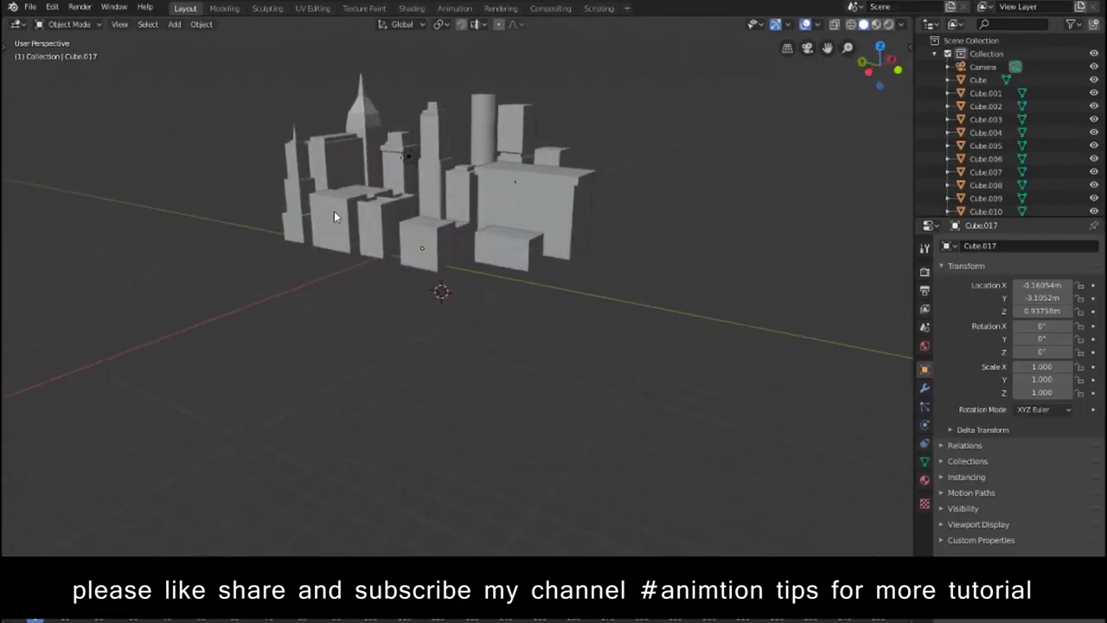
pyautogui.click(335, 213)
pyautogui.press('KP_Decimal')
pyautogui.moveTo(369, 296); pyautogui.dragTo(383, 308, button='middle')
pyautogui.press('KP_5')
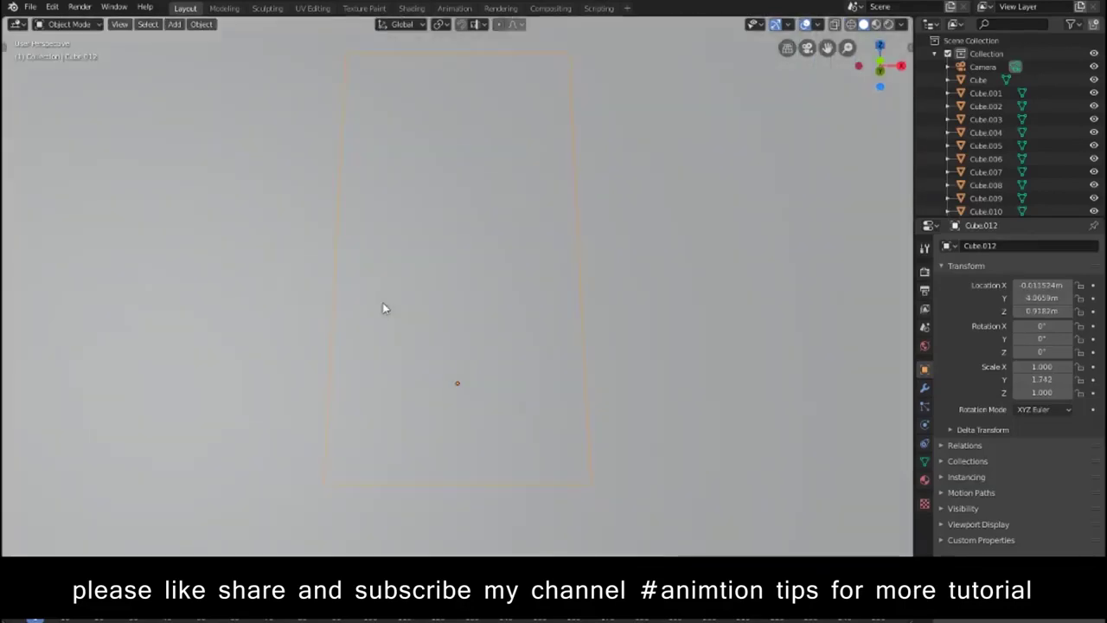
# Step: Add a cylinder, rotate it 90° and scale it down to 0.405
pyautogui.press('KP_4')
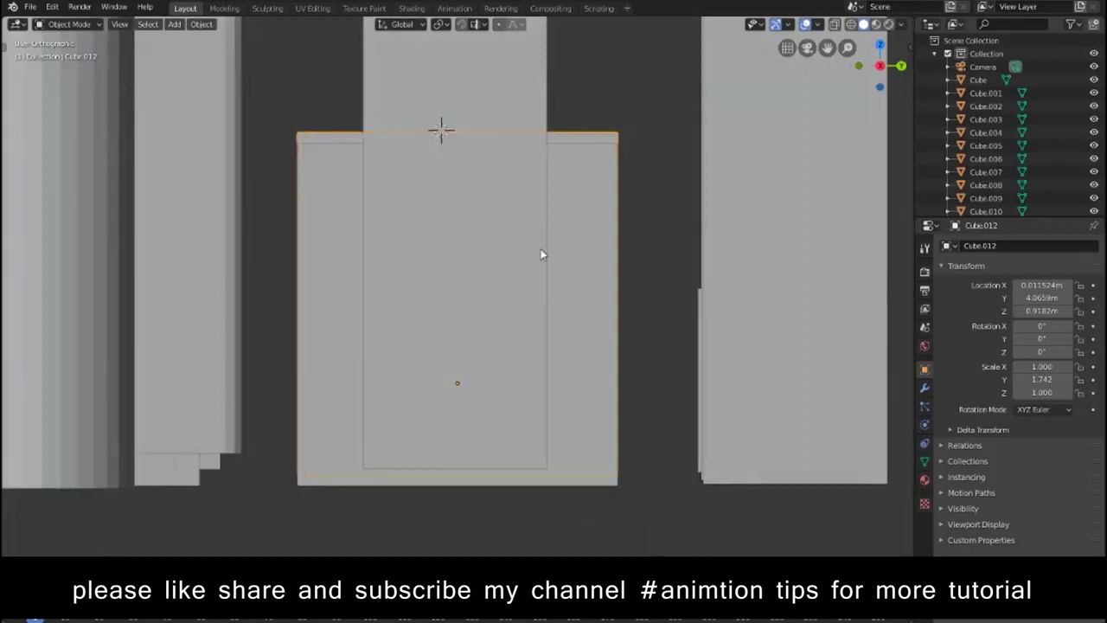
pyautogui.hotkey('shift', 'a')
pyautogui.click(618, 315)
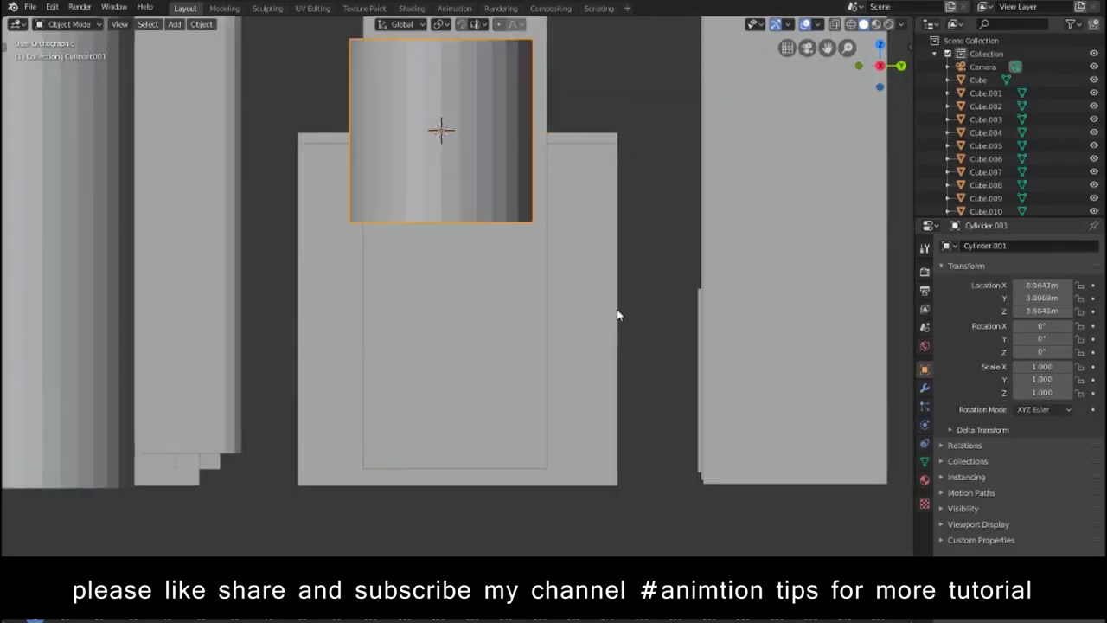
pyautogui.write('r90')
pyautogui.press('Return')
pyautogui.press('s')
pyautogui.click(504, 223)
# Step: Move the cylinder along X so it sits over the front blocks
pyautogui.press('KP_7')
pyautogui.scroll(-7, 563, 253)
pyautogui.scroll(-3, 571, 254)
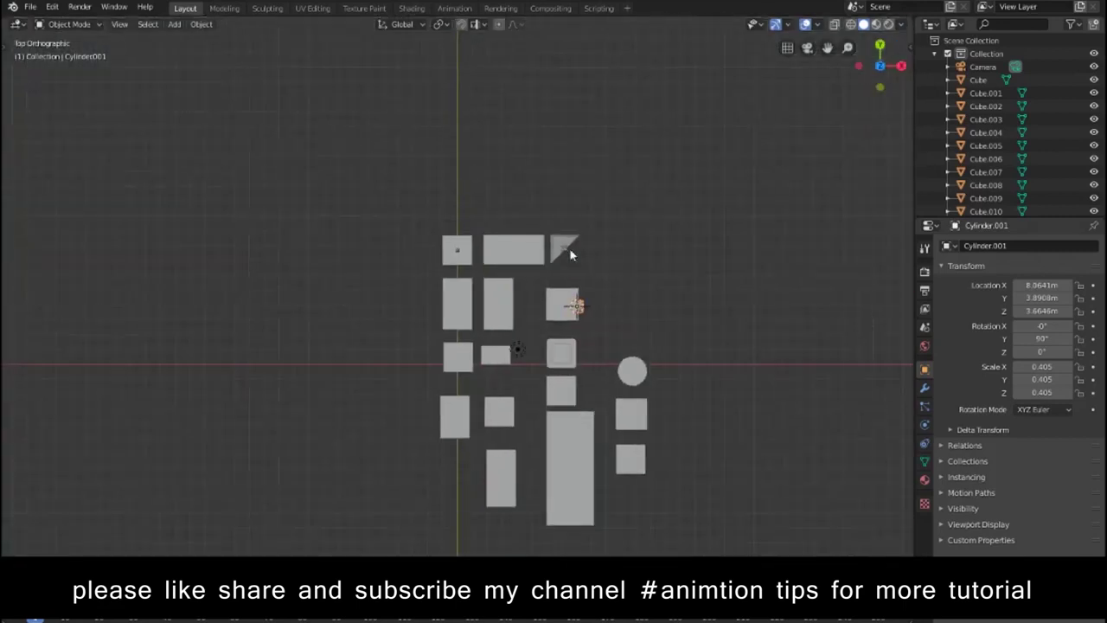
pyautogui.press('g')
pyautogui.press('x')
pyautogui.click(473, 338)
# Step: Scale the cylinder along one axis to flatten it into a thin disc
pyautogui.moveTo(473, 339)
pyautogui.mouseDown(button='middle')
pyautogui.moveTo(543, 282)
pyautogui.moveTo(488, 291)
pyautogui.mouseUp(button='middle')
pyautogui.scroll(5, 543, 282)
pyautogui.scroll(-3, 488, 292)
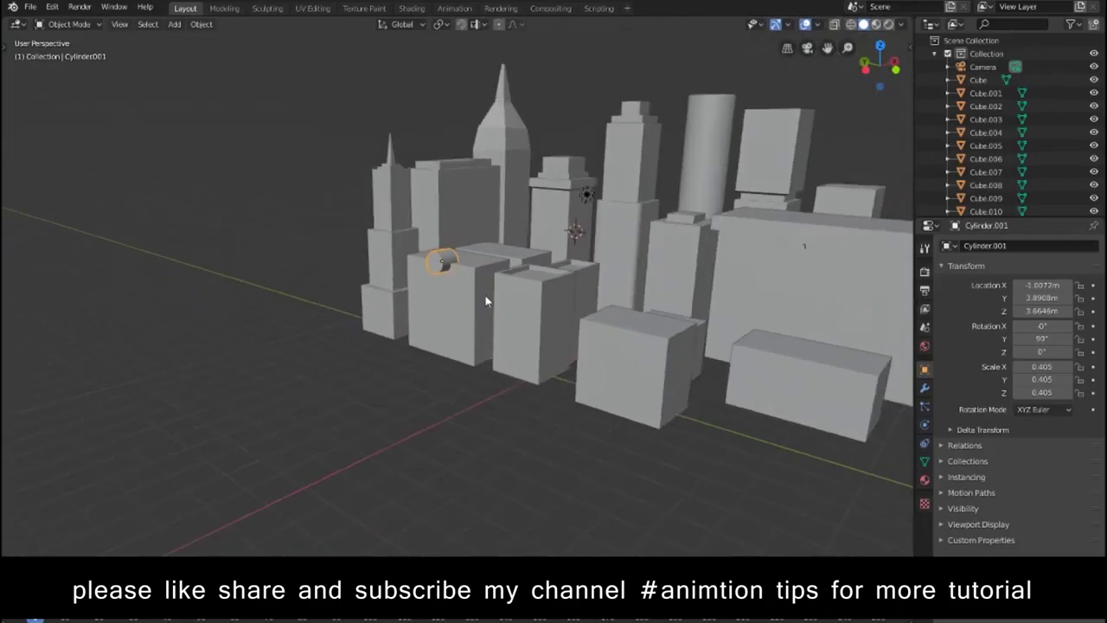
pyautogui.scroll(3, 485, 299)
pyautogui.press('s')
pyautogui.press('x')
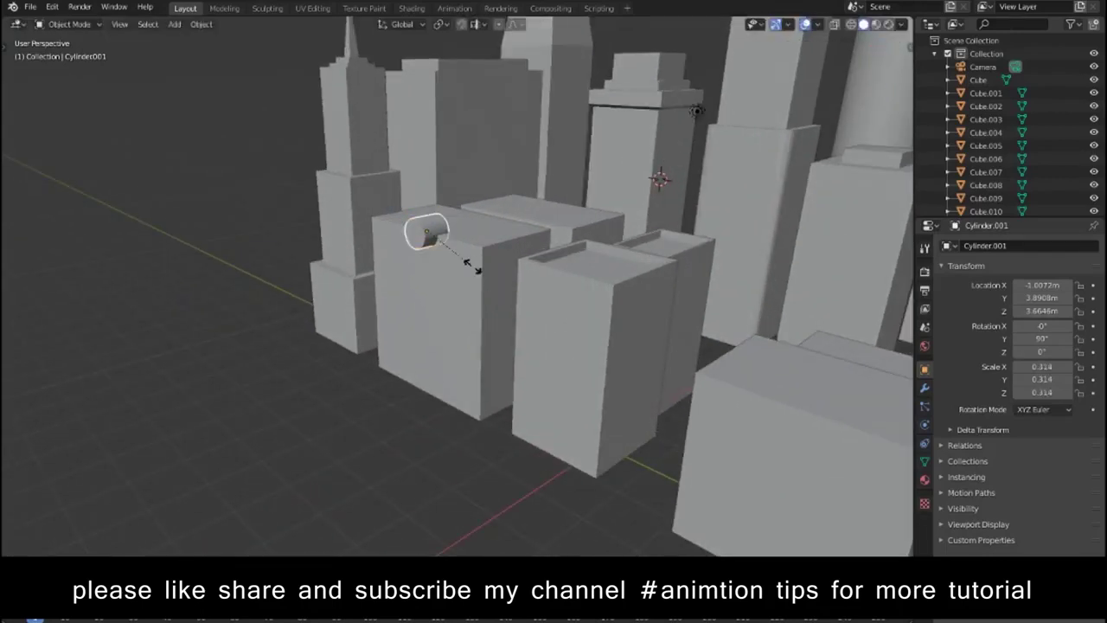
pyautogui.click(427, 234)
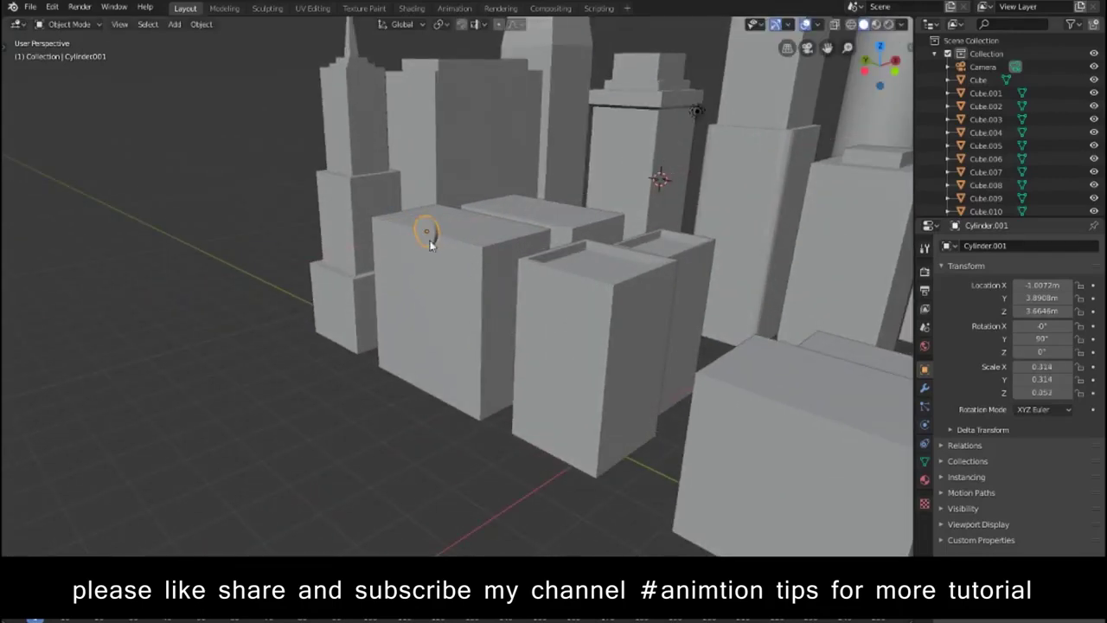
# Step: Slide the disc along Y to Y 4.1444 m, seating it on the block
pyautogui.moveTo(589, 327); pyautogui.dragTo(665, 324, button='middle')
pyautogui.press('g')
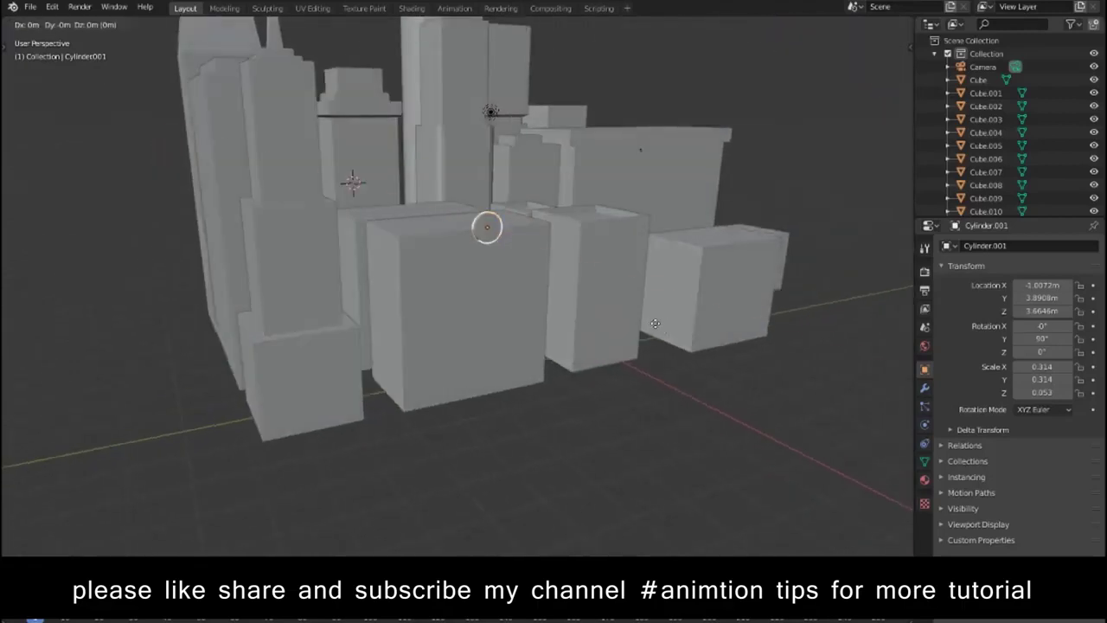
pyautogui.press('y')
pyautogui.click(651, 327)
pyautogui.moveTo(691, 395); pyautogui.dragTo(576, 394, button='middle')
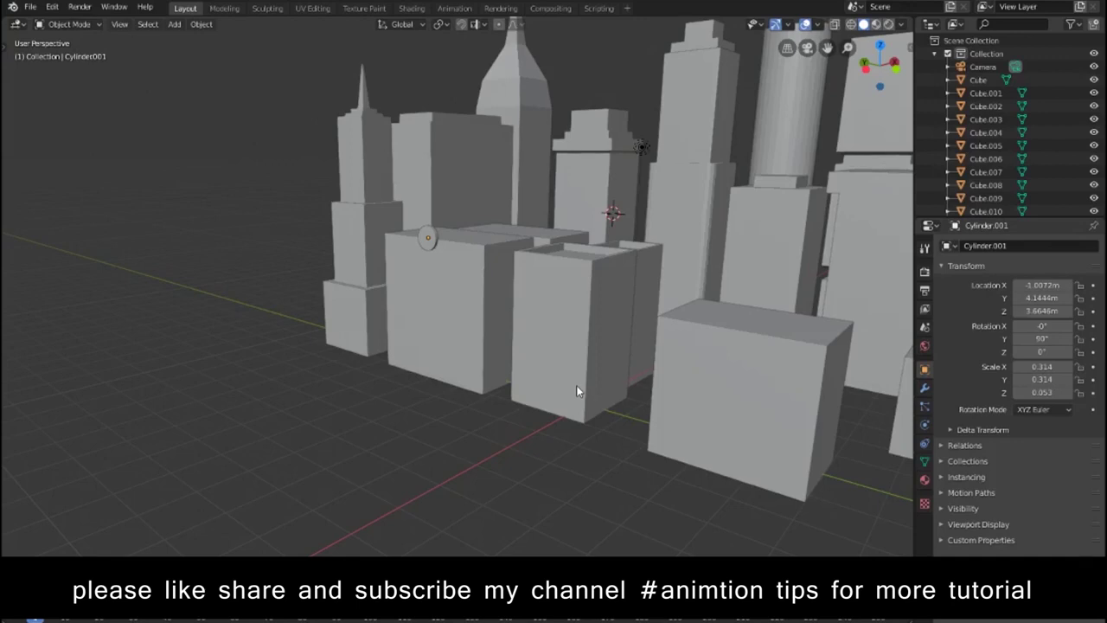
pyautogui.press('KP_7')
# Step: Add a new cube left of the city and widen it along X
pyautogui.keyDown('shift'); pyautogui.rightClick(321, 309); pyautogui.keyUp('shift')
pyautogui.hotkey('shift', 'a')
pyautogui.click(377, 329)
pyautogui.press('s')
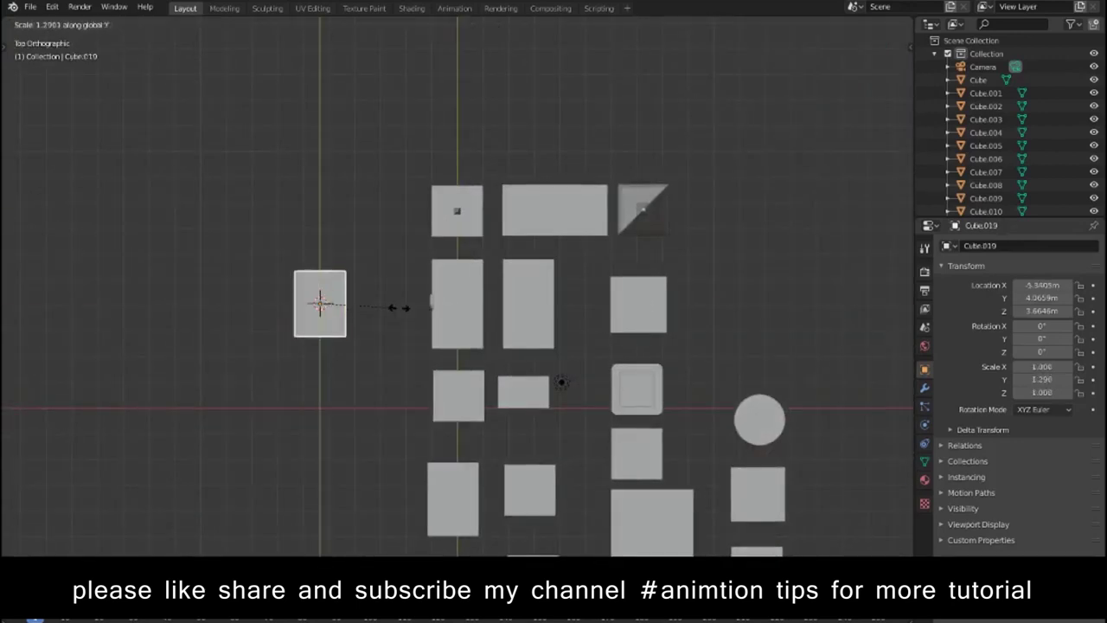
pyautogui.press('x')
pyautogui.click(440, 299)
pyautogui.moveTo(439, 299)
pyautogui.mouseDown(button='middle')
pyautogui.moveTo(378, 355)
pyautogui.moveTo(437, 275)
pyautogui.mouseUp(button='middle')
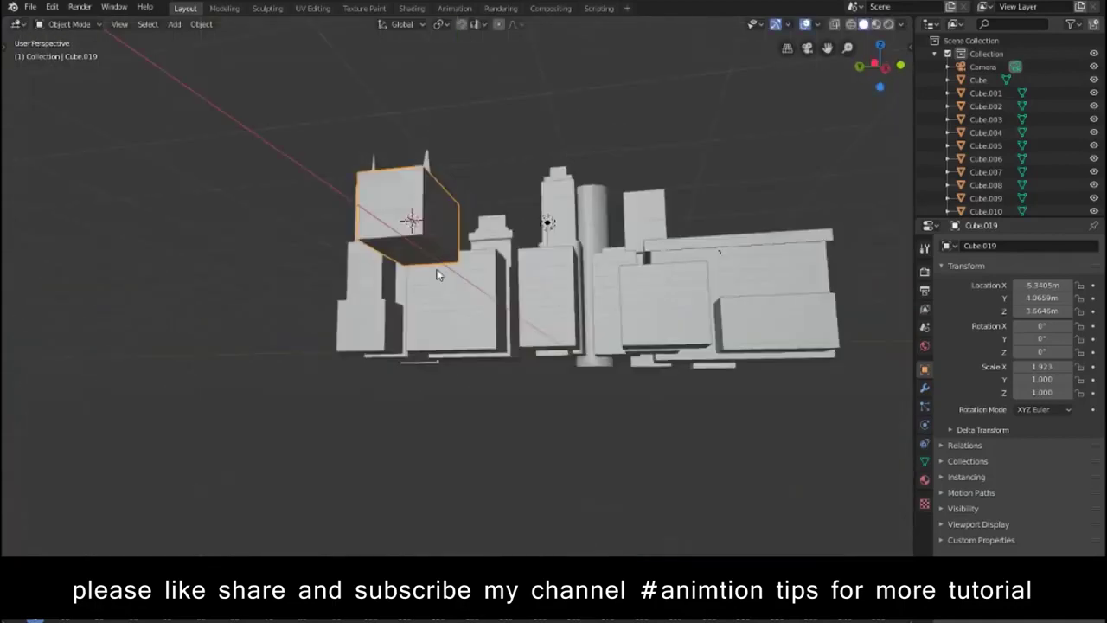
pyautogui.press('KP_1')
# Step: Lower the new block vertically so it sits on the ground
pyautogui.press('g')
pyautogui.press('z')
pyautogui.click(430, 344)
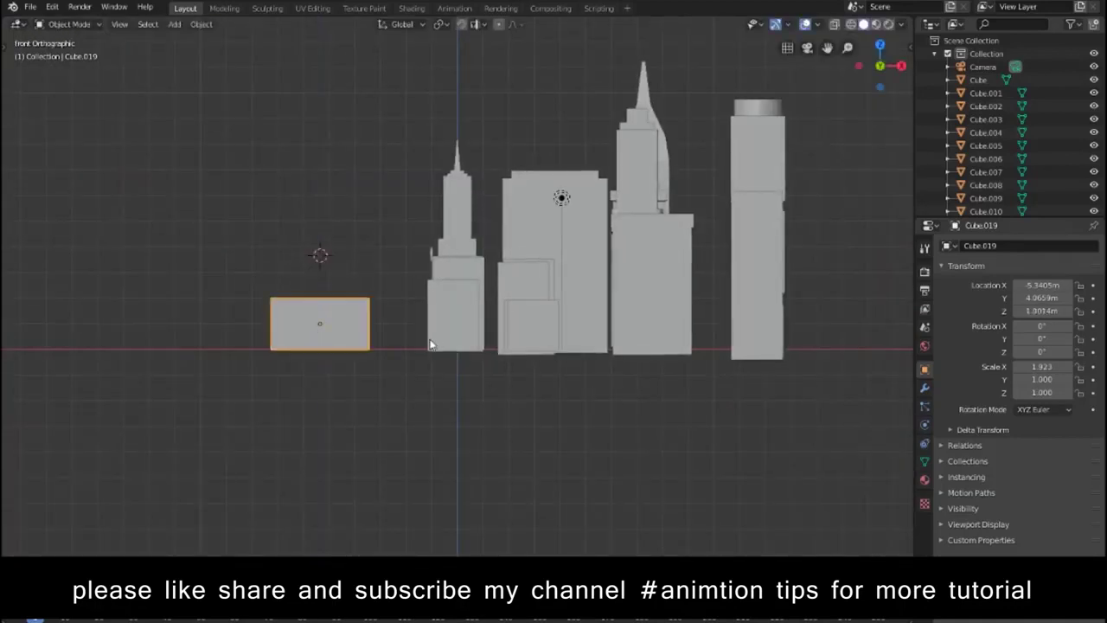
pyautogui.press('KP_Decimal')
pyautogui.scroll(-7, 467, 359)
pyautogui.moveTo(492, 375)
pyautogui.mouseDown(button='middle')
pyautogui.moveTo(550, 394)
pyautogui.moveTo(530, 390)
pyautogui.mouseUp(button='middle')
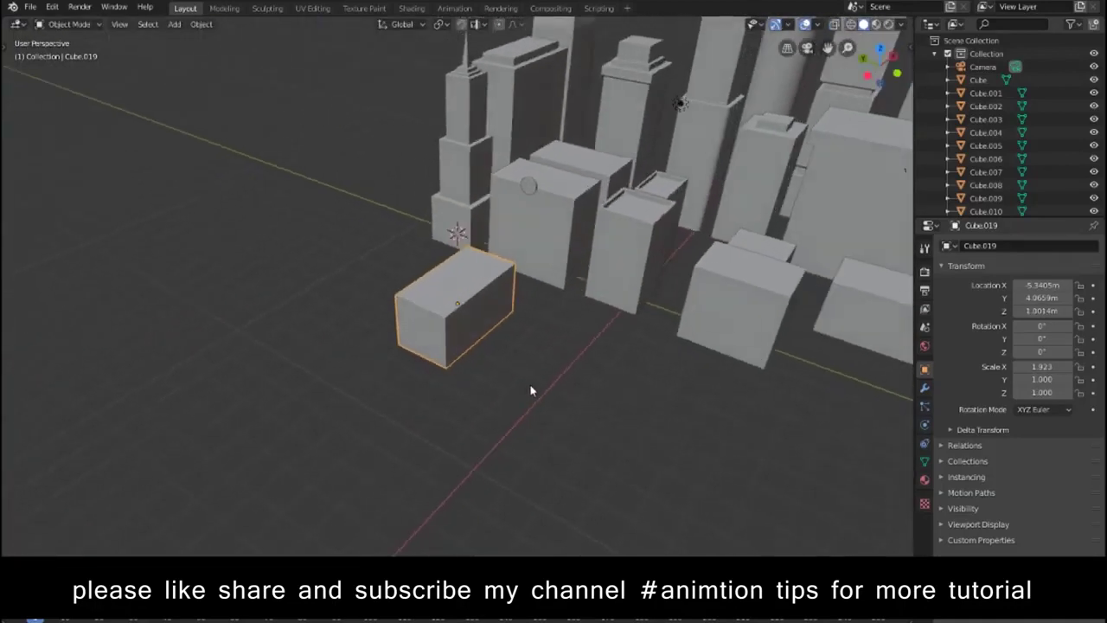
# Step: Inset the block's top face and extrude the inner face to add a rooftop detail
pyautogui.press('Tab')
pyautogui.click(469, 281)
pyautogui.press('i')
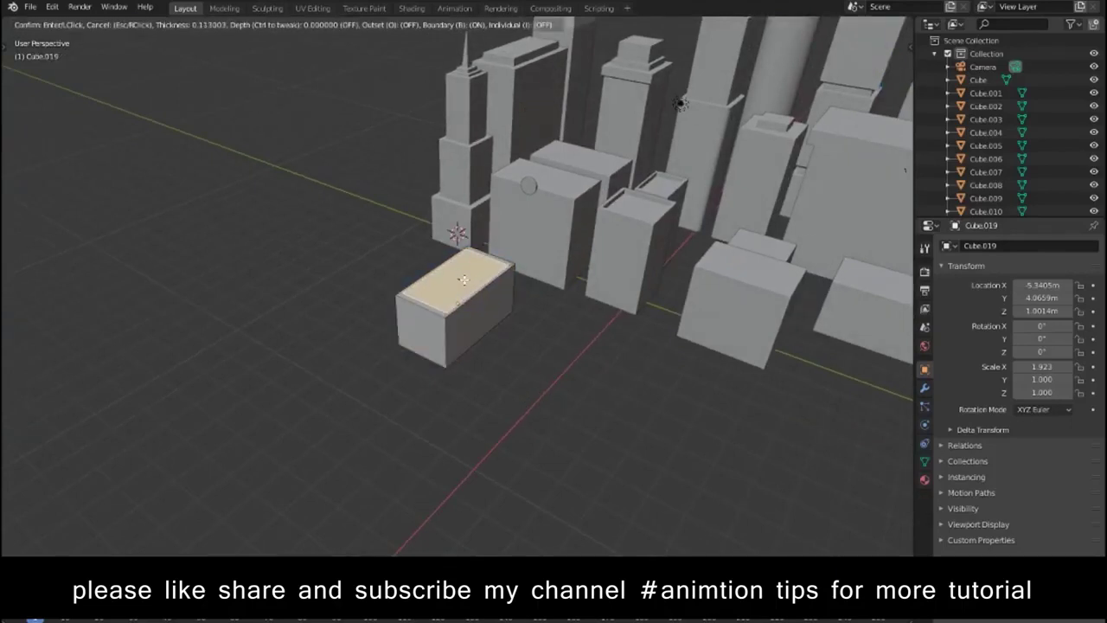
pyautogui.click(463, 280)
pyautogui.press('e')
pyautogui.click(464, 274)
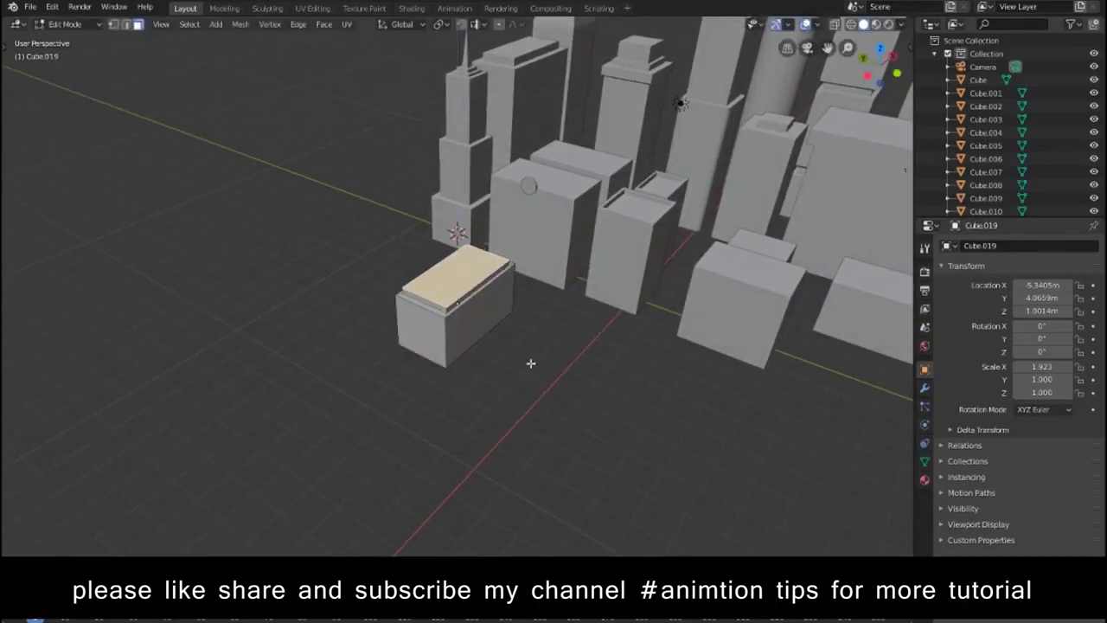
pyautogui.press('Tab')
pyautogui.click(531, 364)
# Step: In top view, add a cube below the new block and stretch it along Y into a thin road strip
pyautogui.press('KP_7')
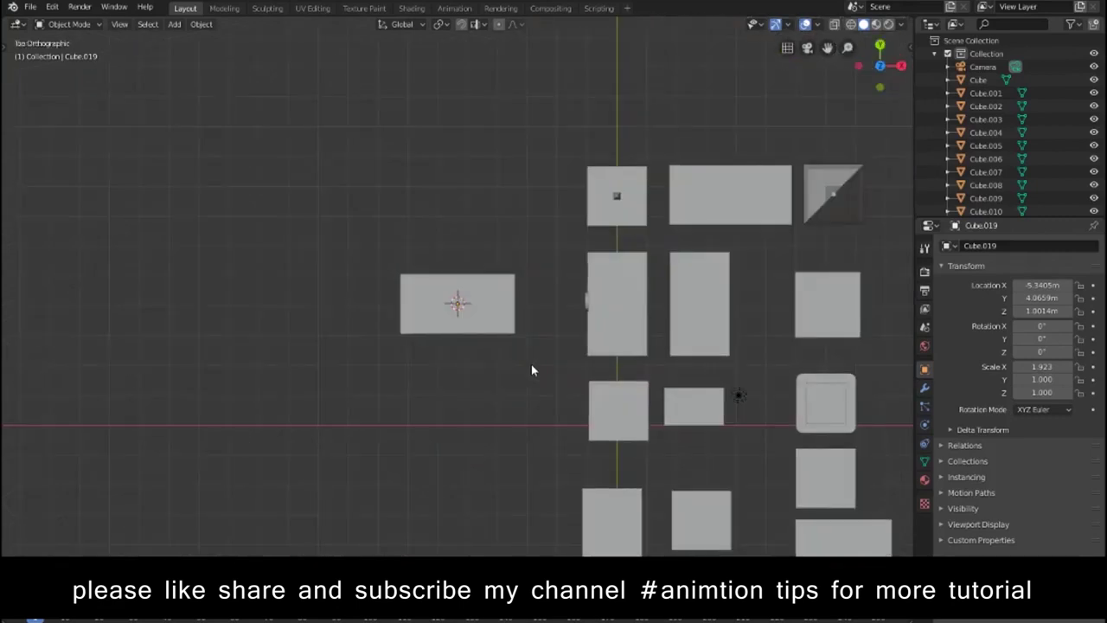
pyautogui.keyDown('shift'); pyautogui.rightClick(471, 418); pyautogui.keyUp('shift')
pyautogui.hotkey('shift', 'a')
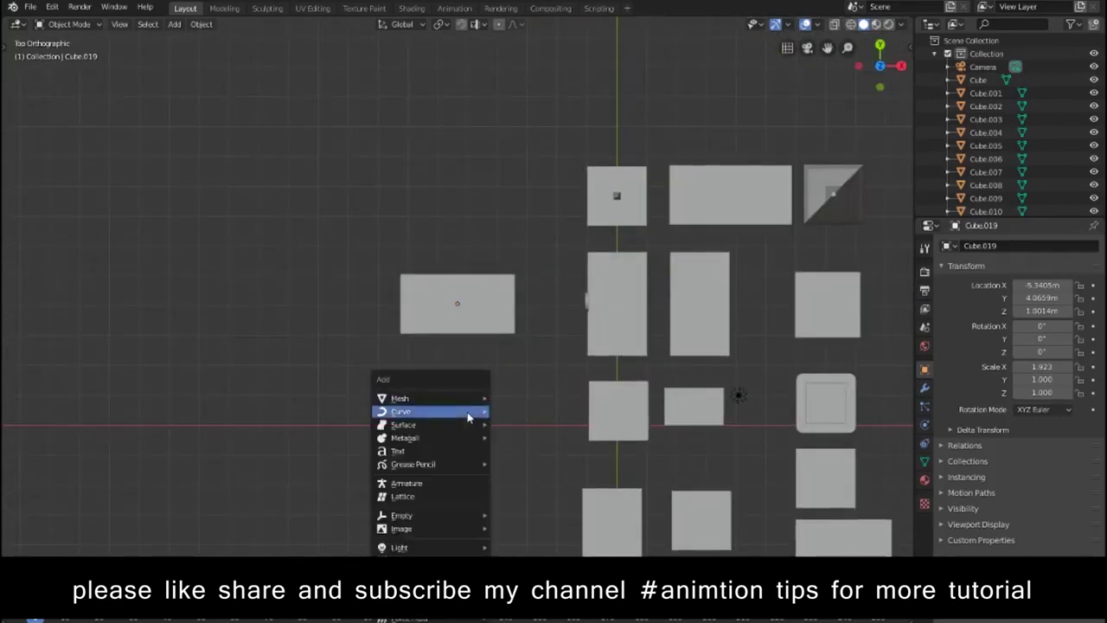
pyautogui.click(524, 410)
pyautogui.press('s')
pyautogui.press('y')
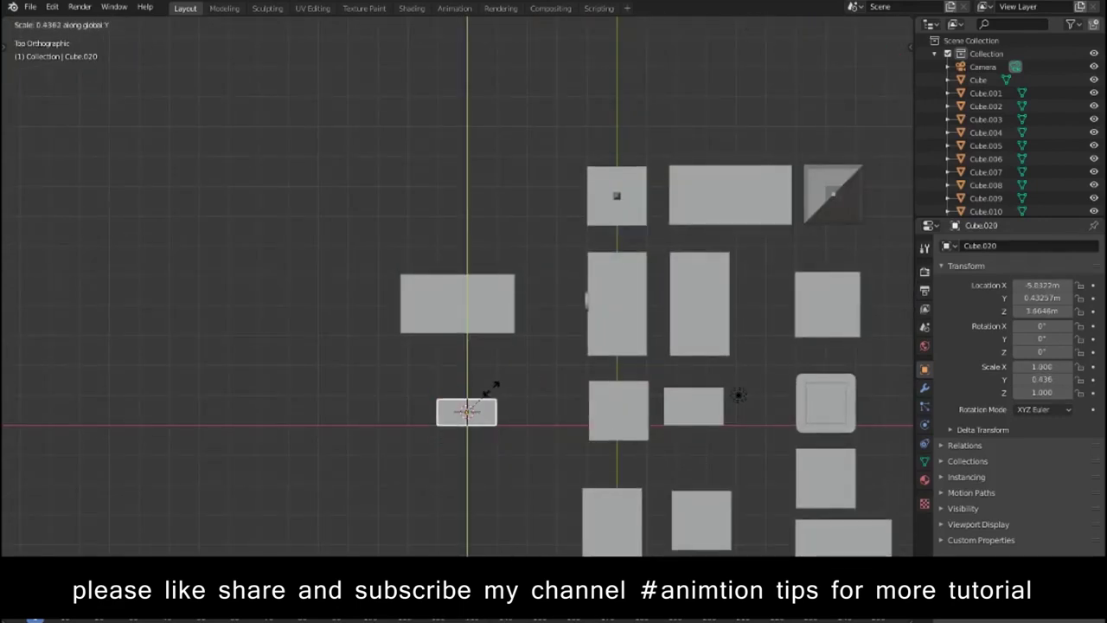
pyautogui.click(452, 257)
# Step: Duplicate the strip, move the copy left, and shrink it along X and Y into a small box
pyautogui.hotkey('shift', 'd')
pyautogui.click(474, 400)
pyautogui.press('g')
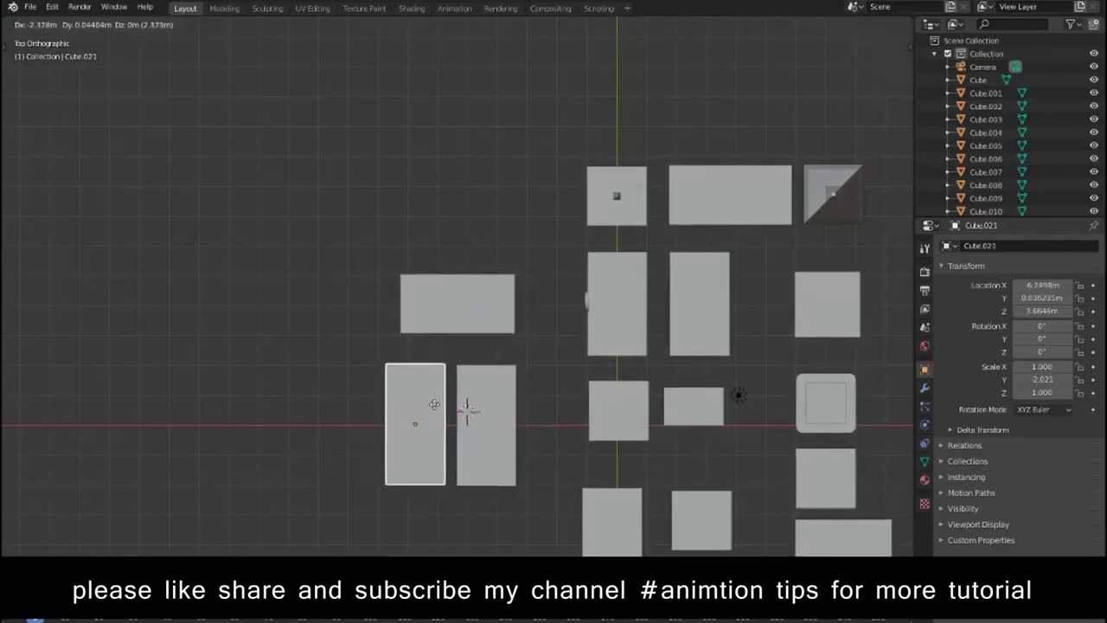
pyautogui.click(434, 410)
pyautogui.press('s')
pyautogui.press('x')
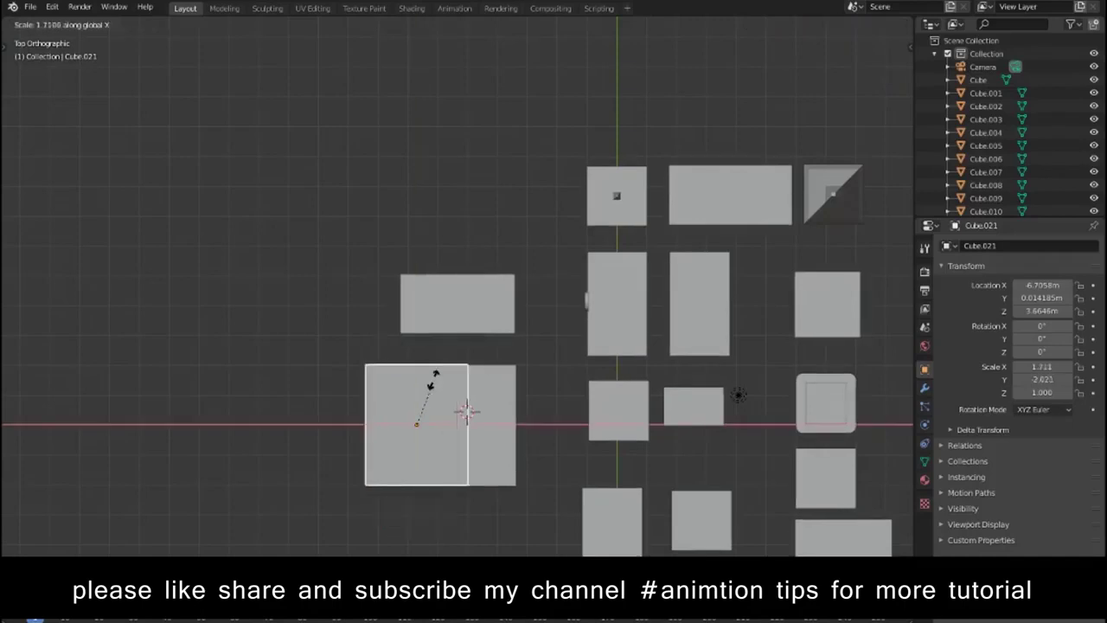
pyautogui.click(421, 412)
pyautogui.press('s')
pyautogui.press('y')
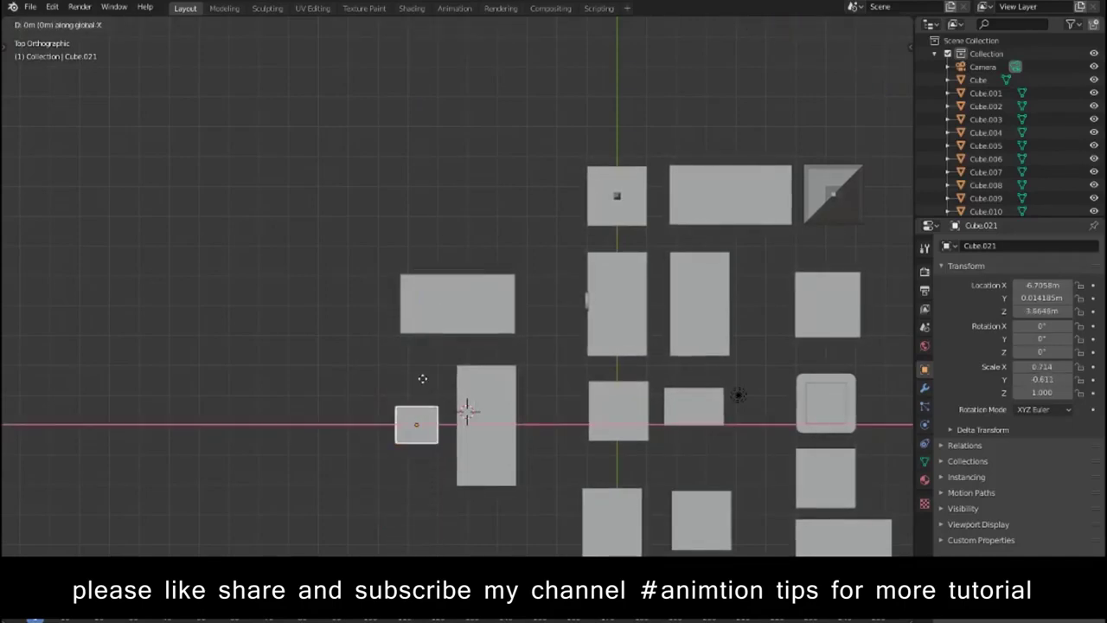
pyautogui.press('y')
# Step: Select both small boxes and lower them along Z onto the ground
pyautogui.moveTo(514, 396)
pyautogui.mouseDown(button='middle')
pyautogui.moveTo(673, 252)
pyautogui.moveTo(518, 218)
pyautogui.mouseUp(button='middle')
pyautogui.keyDown('shift'); pyautogui.click(516, 220); pyautogui.keyUp('shift')
pyautogui.press('g')
pyautogui.press('z')
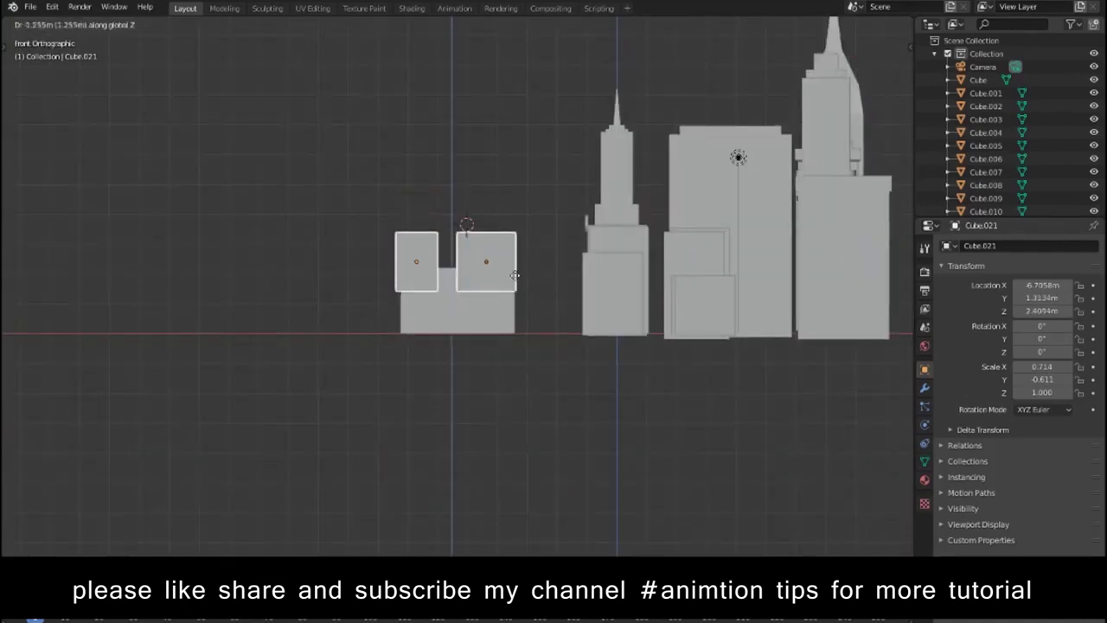
pyautogui.click(561, 424)
# Step: Return to the top-down view to start adding a plane
pyautogui.moveTo(562, 430)
pyautogui.mouseDown(button='middle')
pyautogui.moveTo(730, 462)
pyautogui.moveTo(651, 453)
pyautogui.mouseUp(button='middle')
pyautogui.press('KP_7')
pyautogui.scroll(-3, 654, 449)
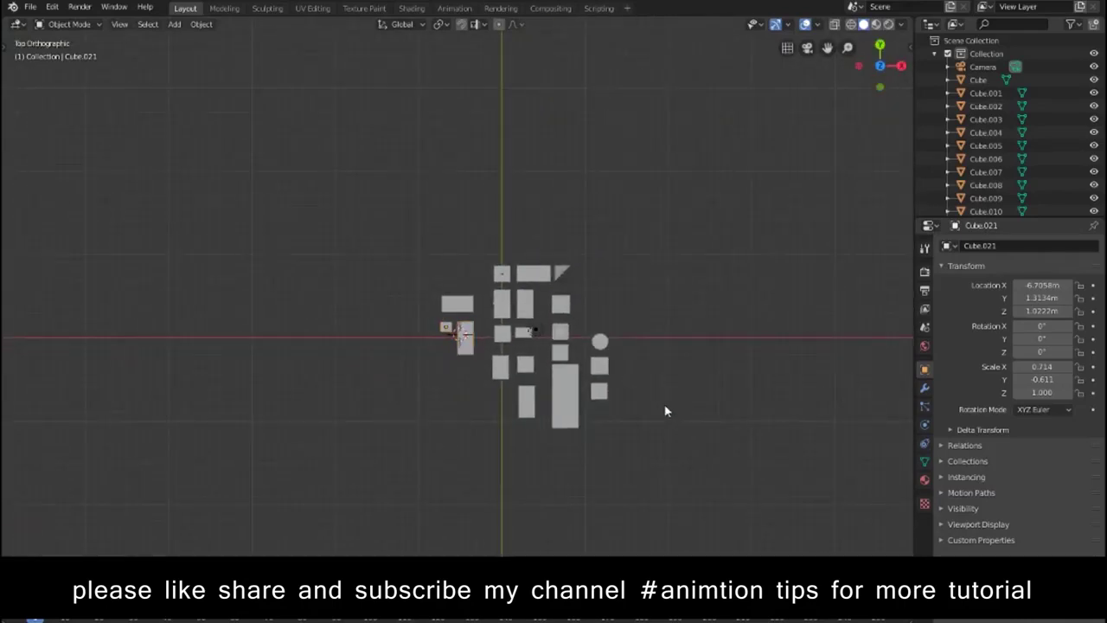
pyautogui.hotkey('shift', 'a')
# Step: Add a plane, scale it to about 35.6, and centre it under the whole city
pyautogui.click(721, 397)
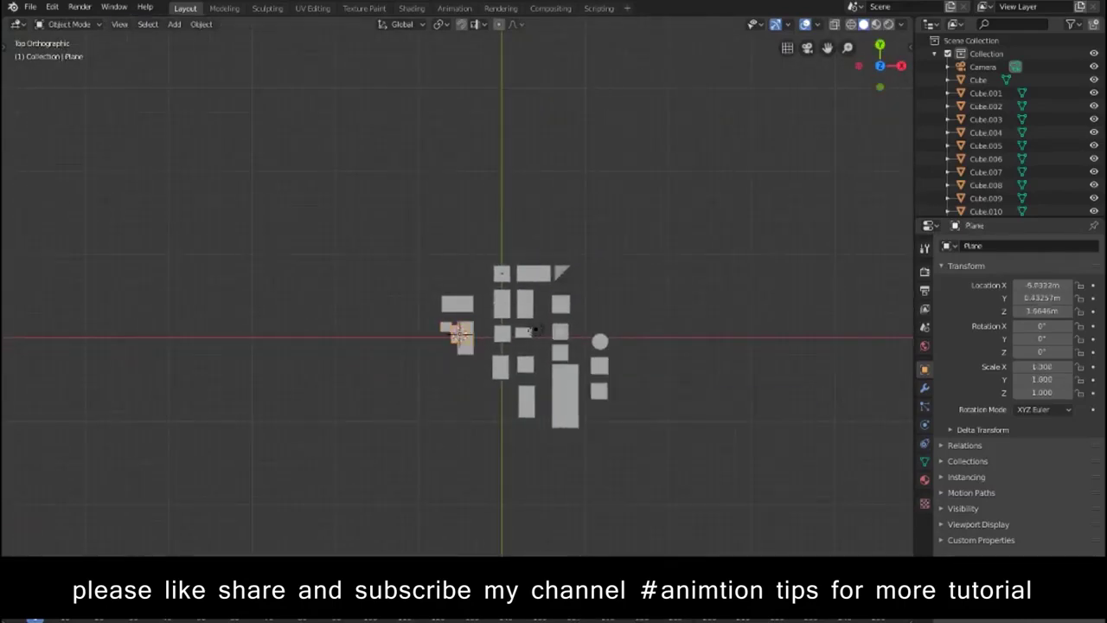
pyautogui.press('s')
pyautogui.click(753, 168)
pyautogui.press('g')
pyautogui.click(805, 175)
pyautogui.press('s')
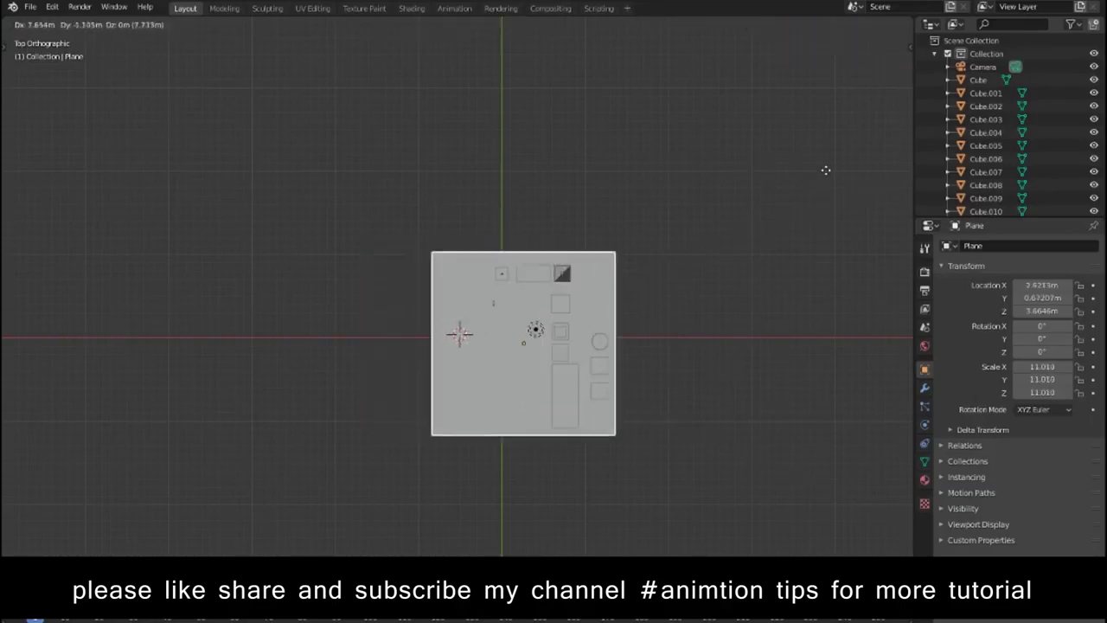
pyautogui.click(608, 289)
pyautogui.scroll(-3, 608, 289)
pyautogui.press('s')
pyautogui.click(736, 280)
pyautogui.moveTo(736, 279)
pyautogui.mouseDown(button='middle')
pyautogui.moveTo(580, 254)
pyautogui.moveTo(506, 266)
pyautogui.mouseUp(button='middle')
pyautogui.scroll(3, 580, 254)
# Step: Lower the plane along Z to about 0.057 m, just beneath the buildings
pyautogui.press('KP_1')
pyautogui.press('g')
pyautogui.press('z')
pyautogui.rightClick(504, 329)
pyautogui.press('g')
pyautogui.press('z')
pyautogui.click(498, 379)
pyautogui.moveTo(534, 388)
pyautogui.mouseDown(button='middle')
pyautogui.moveTo(642, 413)
pyautogui.moveTo(639, 382)
pyautogui.mouseUp(button='middle')
pyautogui.scroll(3, 645, 390)
pyautogui.moveTo(538, 346)
pyautogui.mouseDown(button='middle')
pyautogui.moveTo(556, 376)
pyautogui.moveTo(555, 363)
pyautogui.mouseUp(button='middle')
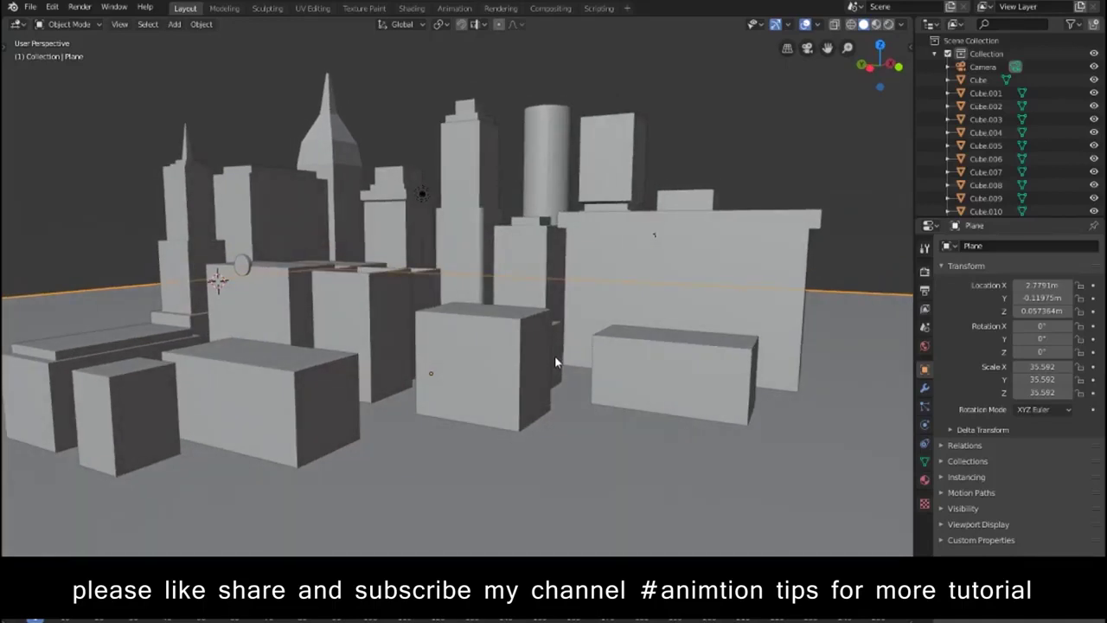
pyautogui.scroll(-1, 554, 355)
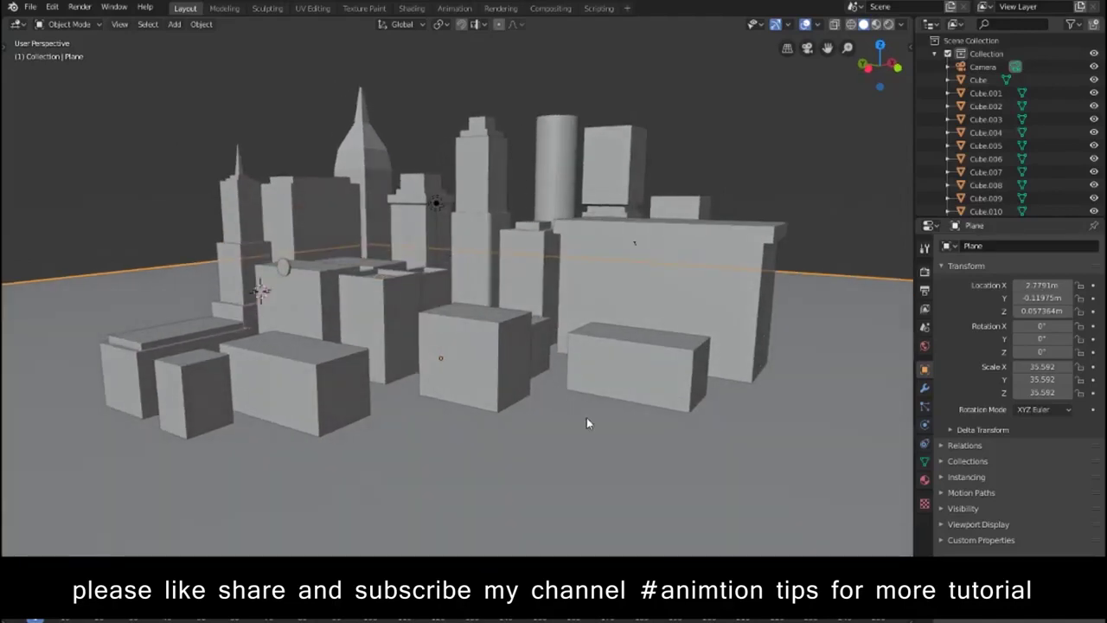
# Step: Add a new cube, shrink it, and move it along Y to the city's front edge
pyautogui.click(268, 252)
pyautogui.press('KP_Decimal')
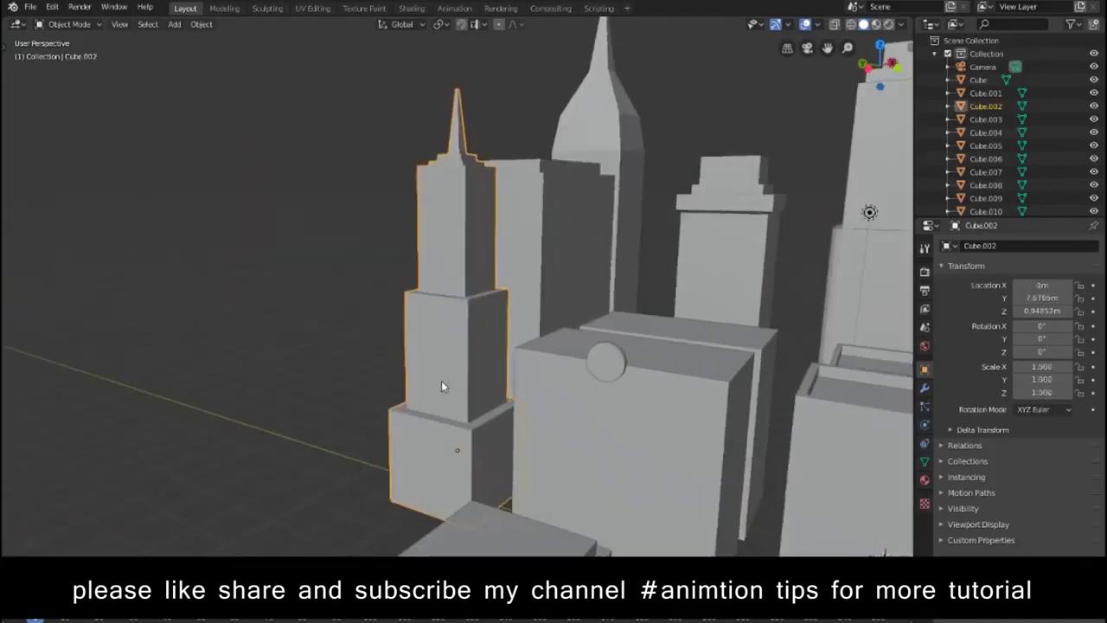
pyautogui.scroll(-5, 441, 387)
pyautogui.moveTo(547, 352)
pyautogui.mouseDown(button='middle')
pyautogui.moveTo(558, 390)
pyautogui.moveTo(518, 466)
pyautogui.mouseUp(button='middle')
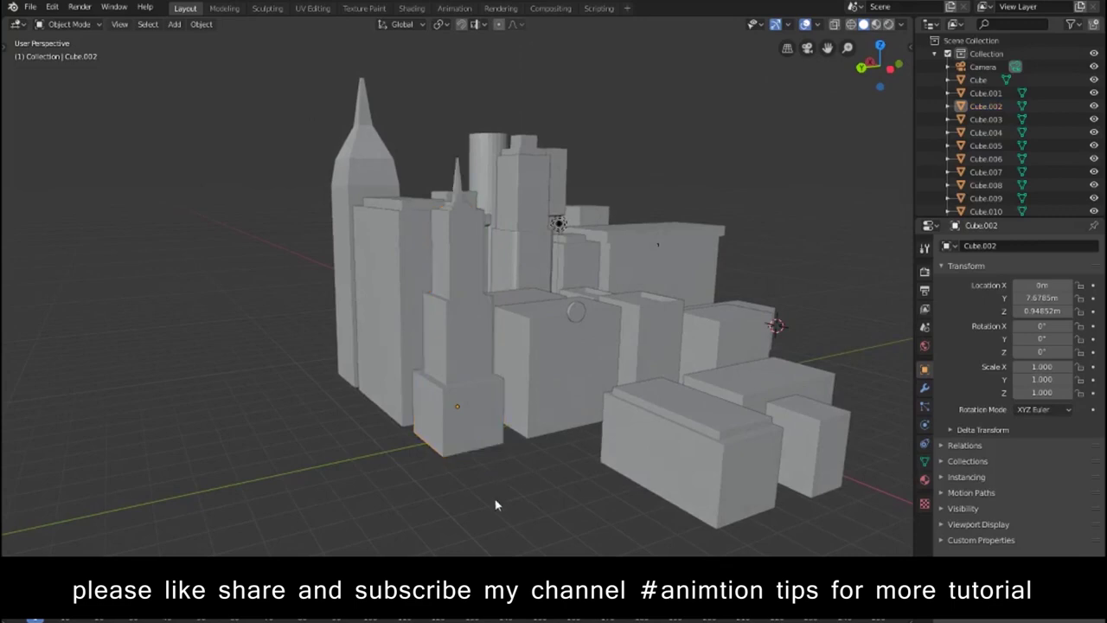
pyautogui.hotkey('shift', 'a')
pyautogui.click(627, 414)
pyautogui.press('KP_7')
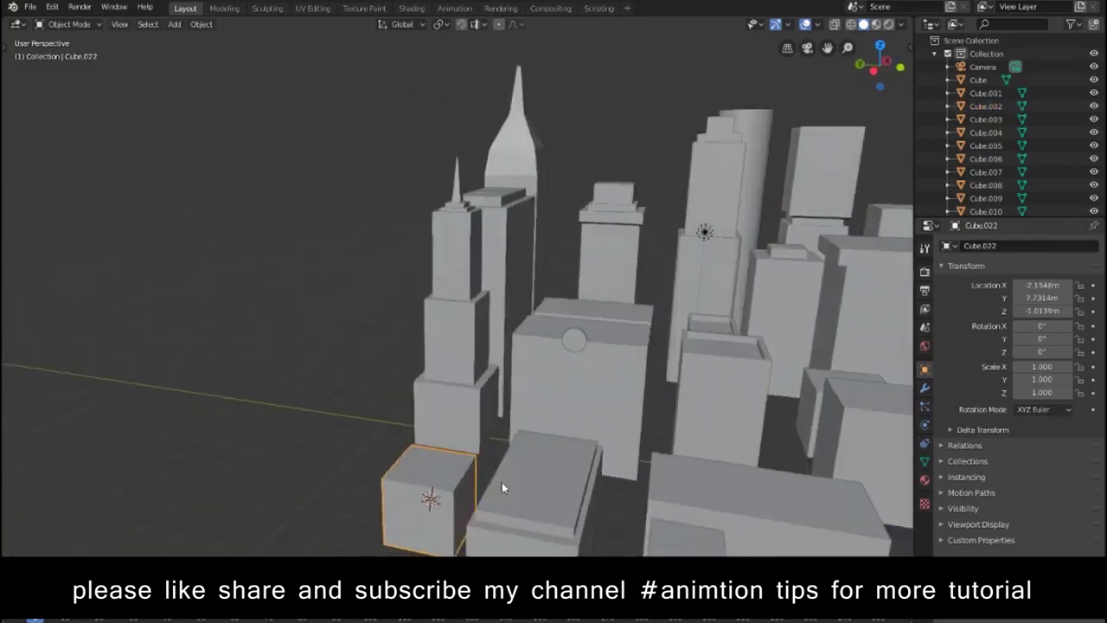
pyautogui.press('s')
pyautogui.click(473, 381)
pyautogui.press('g')
pyautogui.press('y')
pyautogui.click(474, 372)
# Step: Adjust the new cube's height along Z from the front view
pyautogui.moveTo(474, 372)
pyautogui.mouseDown(button='middle')
pyautogui.moveTo(541, 269)
pyautogui.moveTo(544, 242)
pyautogui.mouseUp(button='middle')
pyautogui.press('KP_1')
pyautogui.press('g')
pyautogui.press('z')
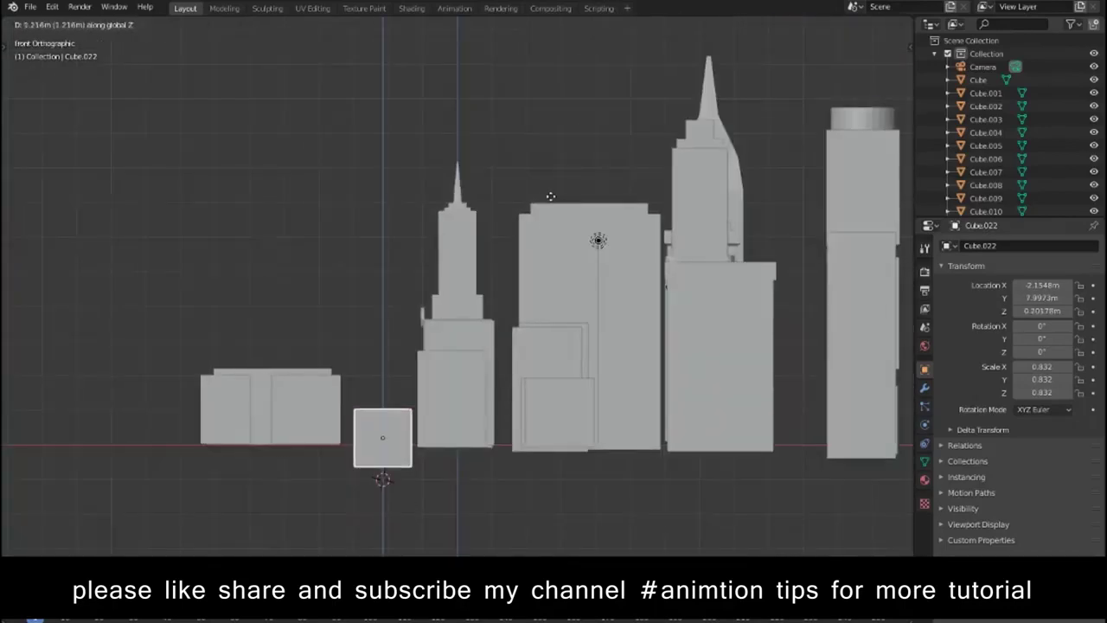
pyautogui.click(553, 185)
# Step: Extrude the cube's top face upward into a tall tower and deepen it slightly along Y
pyautogui.moveTo(494, 388); pyautogui.dragTo(567, 426, button='middle')
pyautogui.press('Tab')
pyautogui.click(405, 396)
pyautogui.press('e')
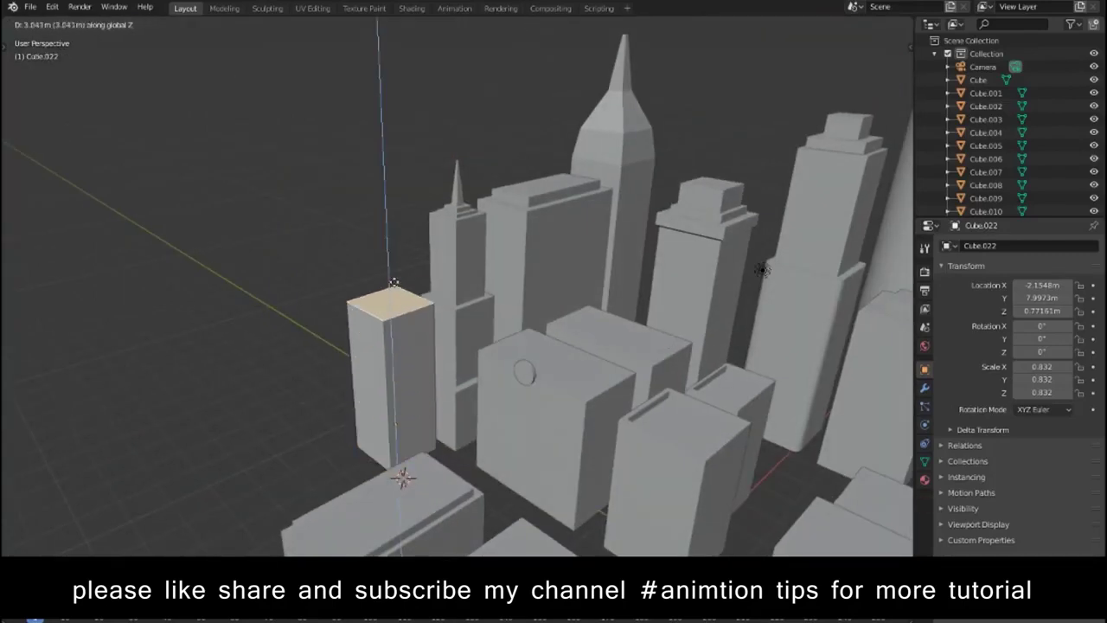
pyautogui.click(394, 282)
pyautogui.press('Tab')
pyautogui.press('s')
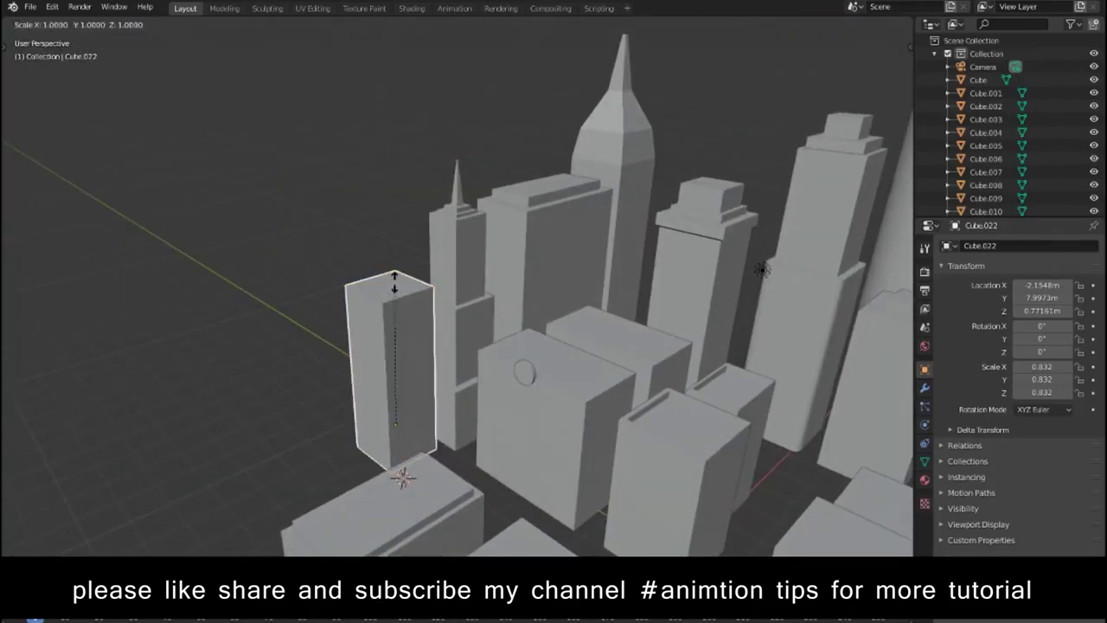
pyautogui.press('y')
pyautogui.click(415, 298)
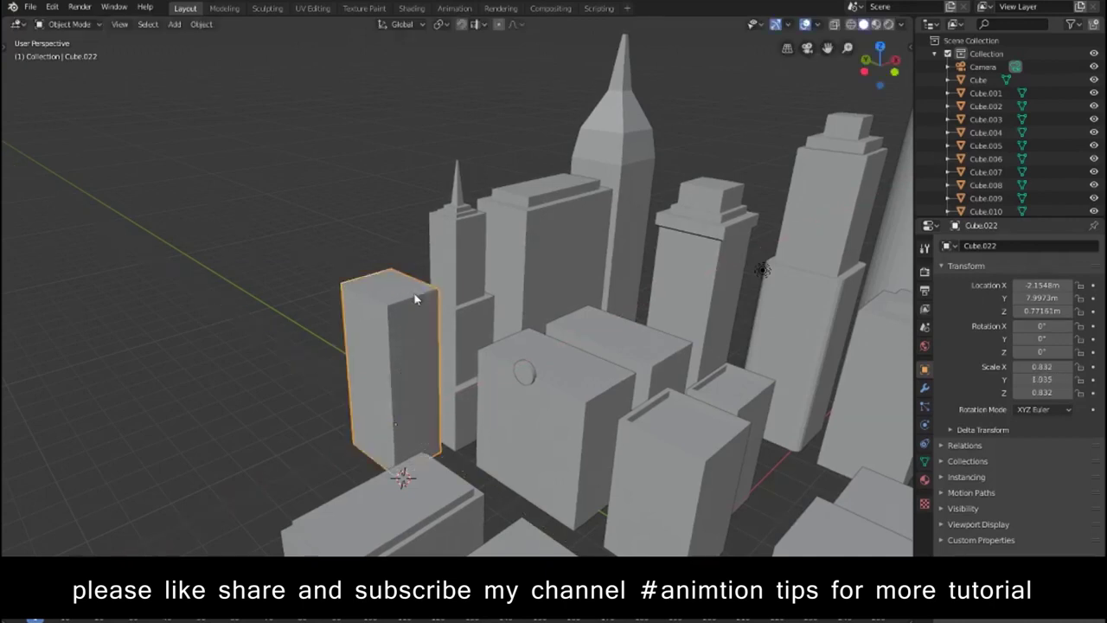
pyautogui.press('KP_7')
# Step: Position the tower, then add a smaller, narrower copy to its left
pyautogui.press('g')
pyautogui.click(409, 300)
pyautogui.hotkey('shift', 'd')
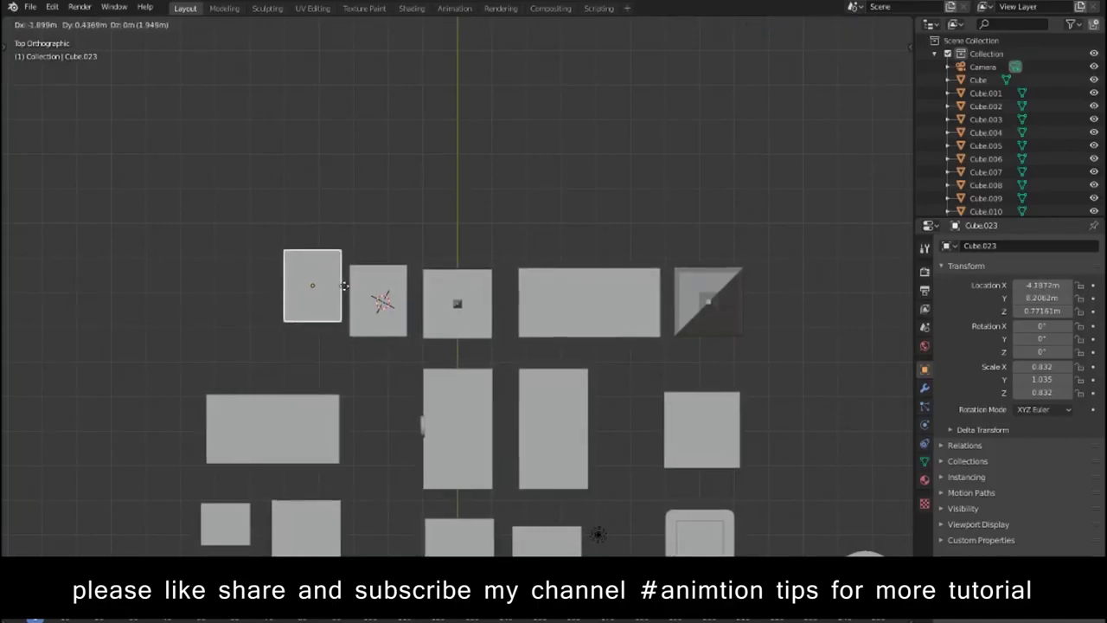
pyautogui.click(345, 286)
pyautogui.press('s')
pyautogui.click(356, 316)
pyautogui.press('s')
pyautogui.press('x')
pyautogui.click(349, 318)
pyautogui.press('g')
pyautogui.click(394, 338)
# Step: In wireframe, add a wider copy placed above the other blocks
pyautogui.hotkey('shift', 'z')
pyautogui.hotkey('shift', 'd')
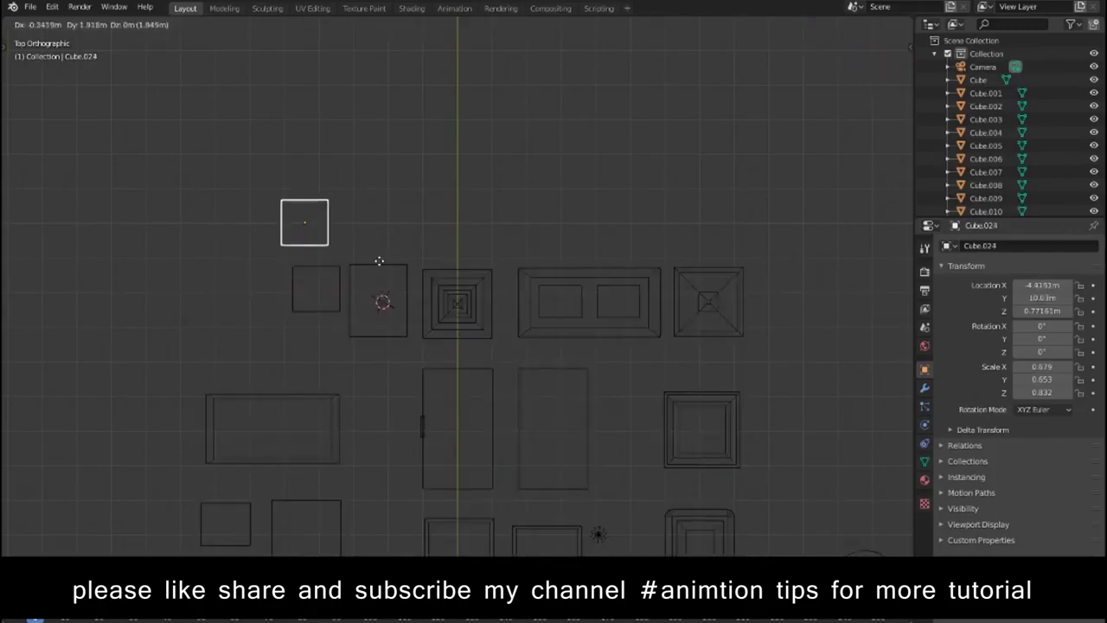
pyautogui.click(394, 267)
pyautogui.press('s')
pyautogui.press('x')
pyautogui.click(412, 224)
pyautogui.press('g')
pyautogui.click(388, 219)
pyautogui.press('g')
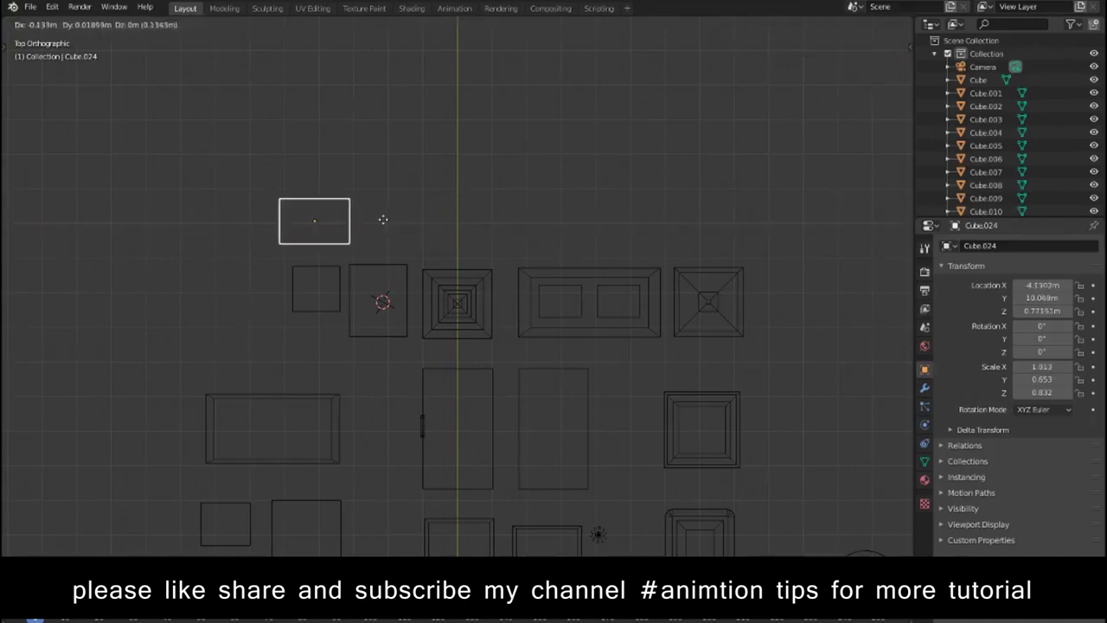
pyautogui.click(382, 223)
# Step: Add a narrower copy to the right, then two more copies above the row
pyautogui.hotkey('shift', 'd')
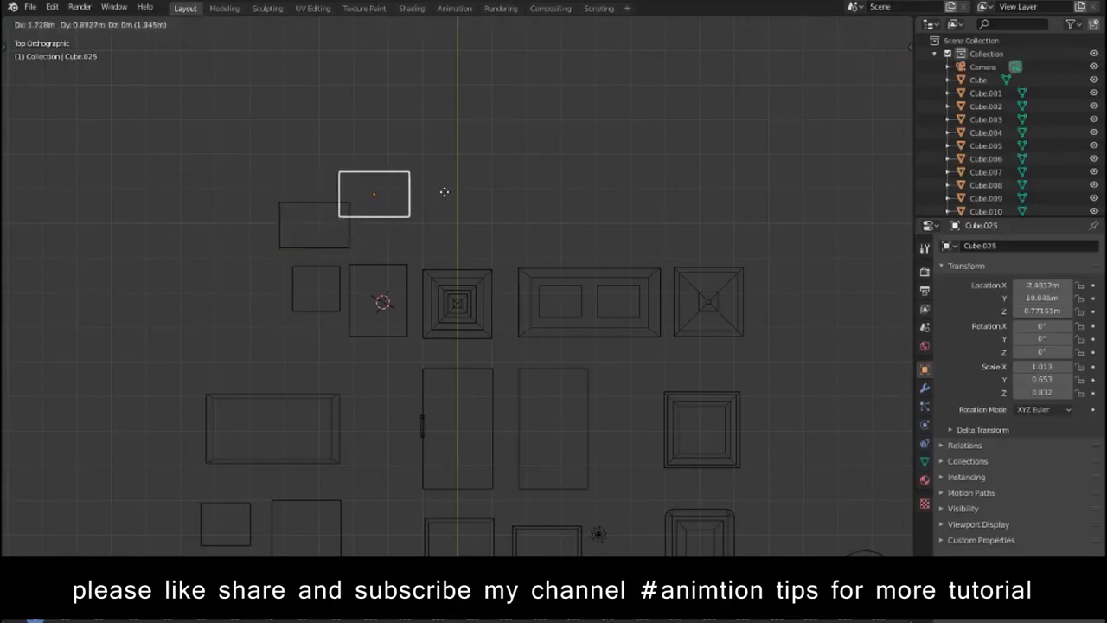
pyautogui.click(437, 225)
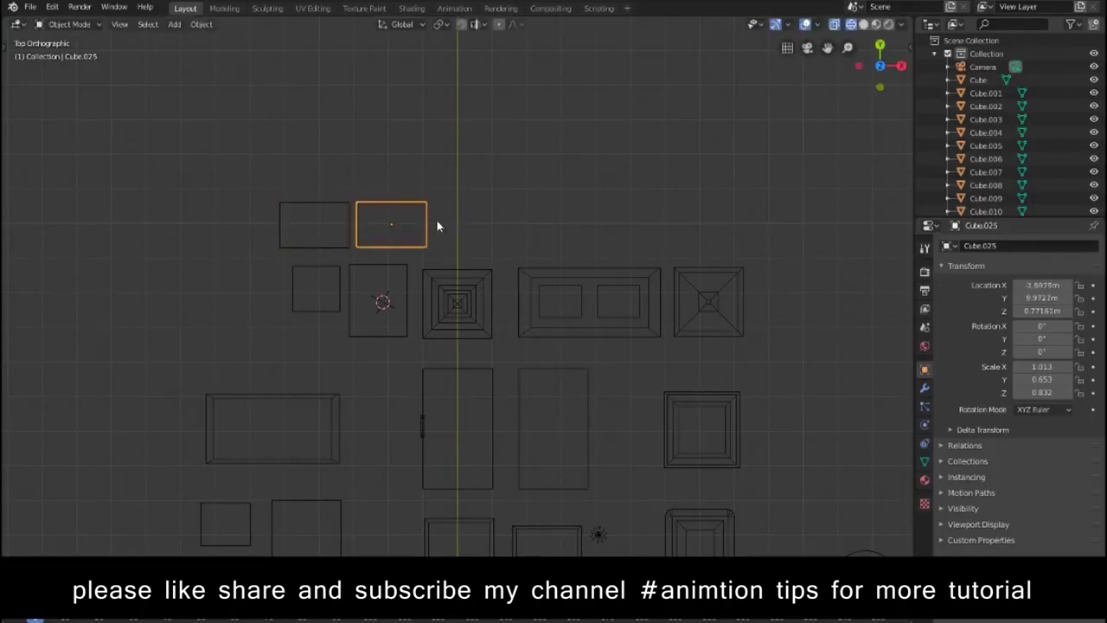
pyautogui.press('s')
pyautogui.press('x')
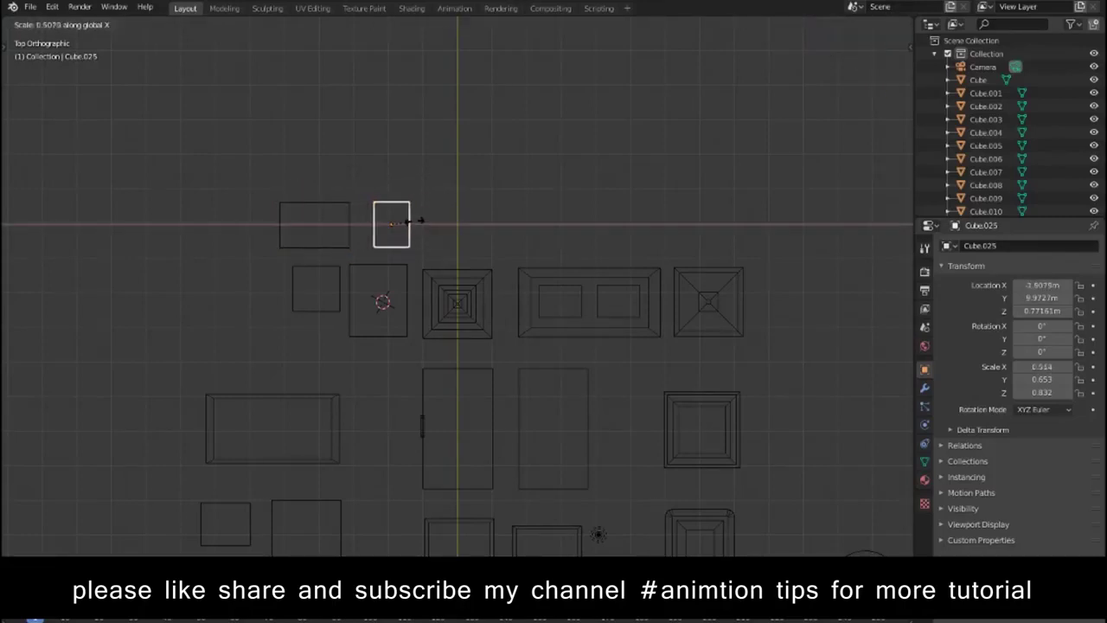
pyautogui.click(415, 217)
pyautogui.press('g')
pyautogui.click(415, 215)
pyautogui.hotkey('shift', 'd')
pyautogui.click(367, 164)
pyautogui.hotkey('shift', 'd')
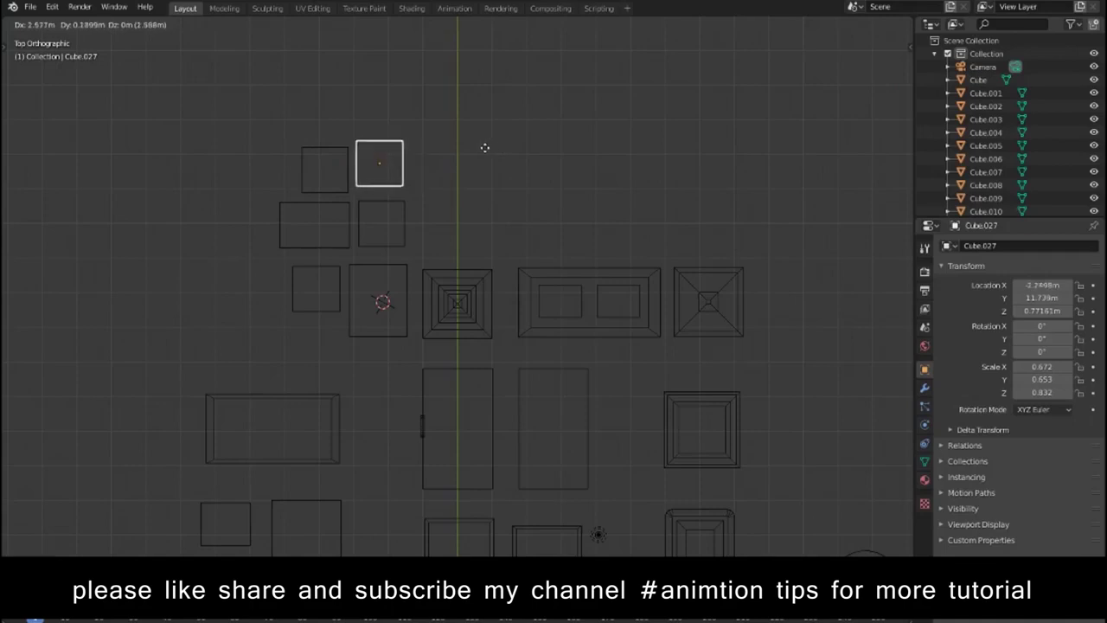
pyautogui.click(485, 148)
# Step: Back in solid view, extrude a neighbouring block's top face upward to make it taller
pyautogui.moveTo(484, 148)
pyautogui.mouseDown(button='middle')
pyautogui.moveTo(553, 234)
pyautogui.moveTo(539, 314)
pyautogui.moveTo(484, 277)
pyautogui.mouseUp(button='middle')
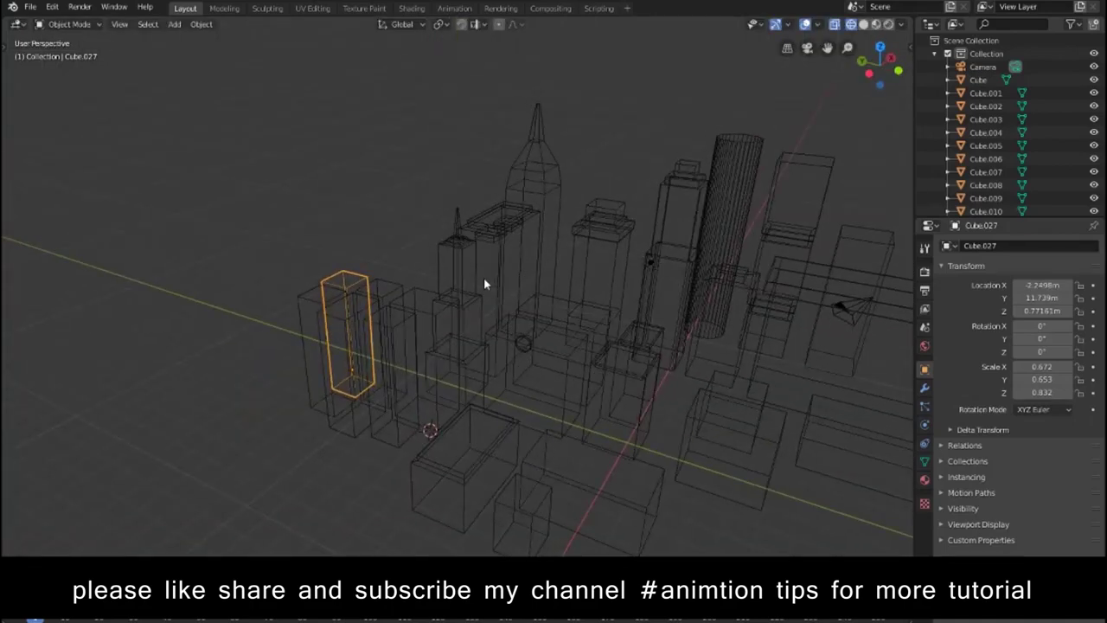
pyautogui.hotkey('shift', 'z')
pyautogui.click(319, 303)
pyautogui.press('Tab')
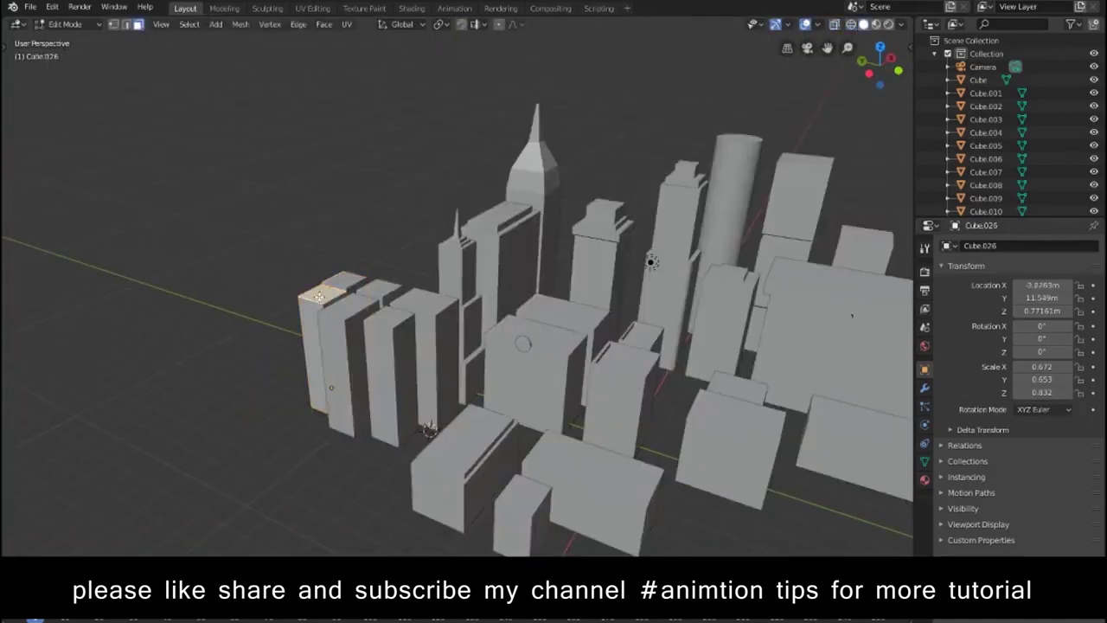
pyautogui.press('Tab')
pyautogui.click(347, 279)
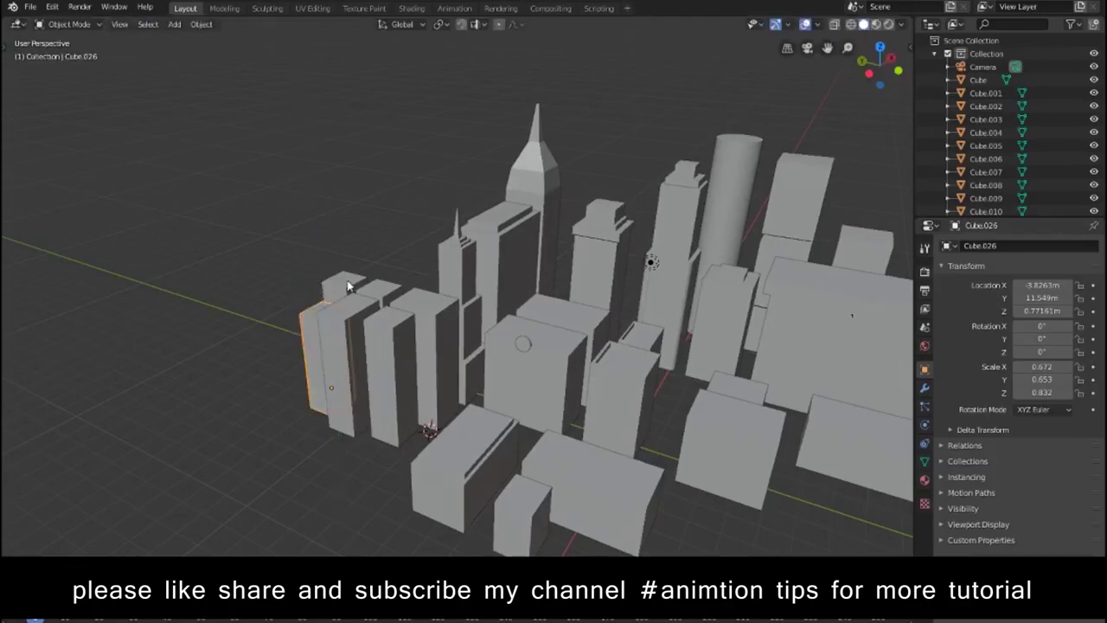
pyautogui.press('Tab')
pyautogui.press('Tab')
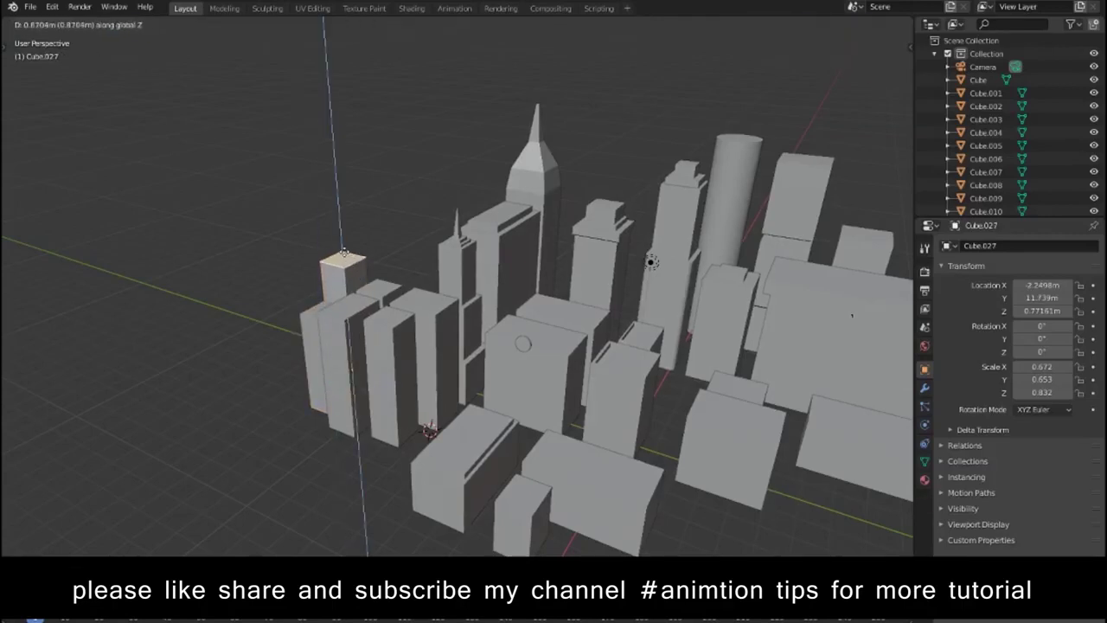
pyautogui.press('KP_Decimal')
# Step: Frame the whole city in view and orbit around it
pyautogui.press('Home')
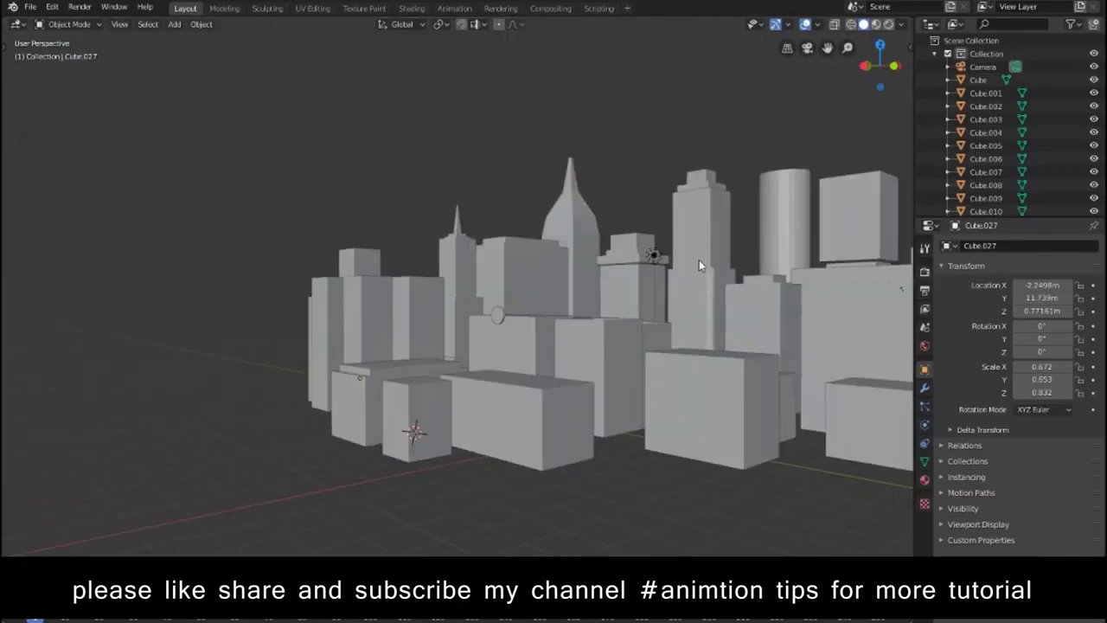
pyautogui.scroll(2, 487, 291)
pyautogui.scroll(2, 486, 291)
pyautogui.moveTo(487, 288); pyautogui.dragTo(459, 295, button='middle')
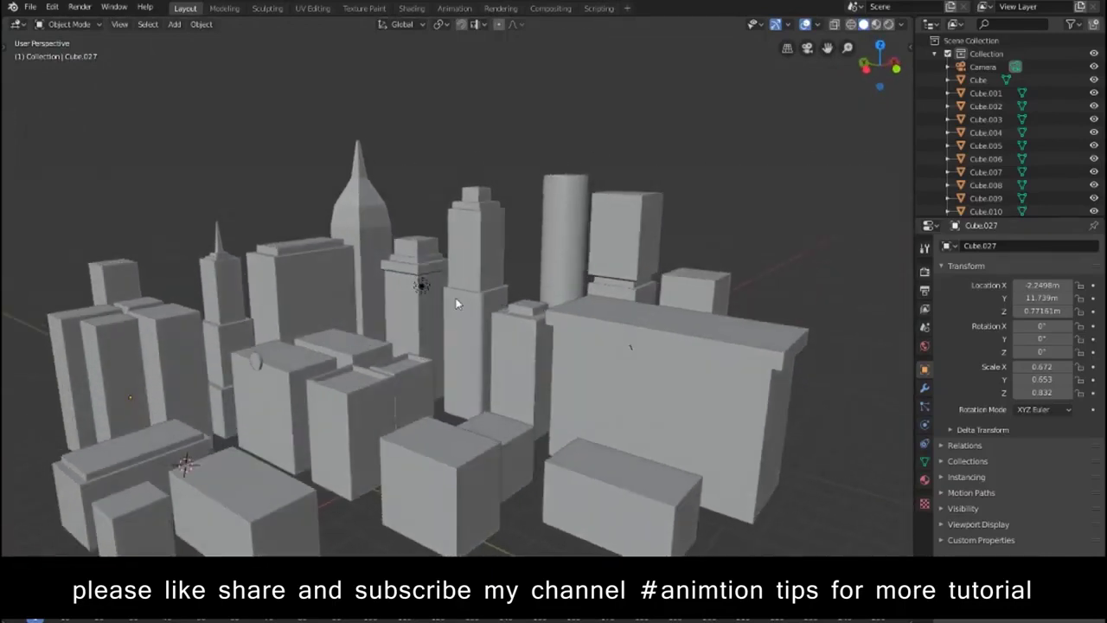
# Step: Save the scene as building.blend and return to the 3D view
pyautogui.hotkey('ctrl', 'shift', 's')
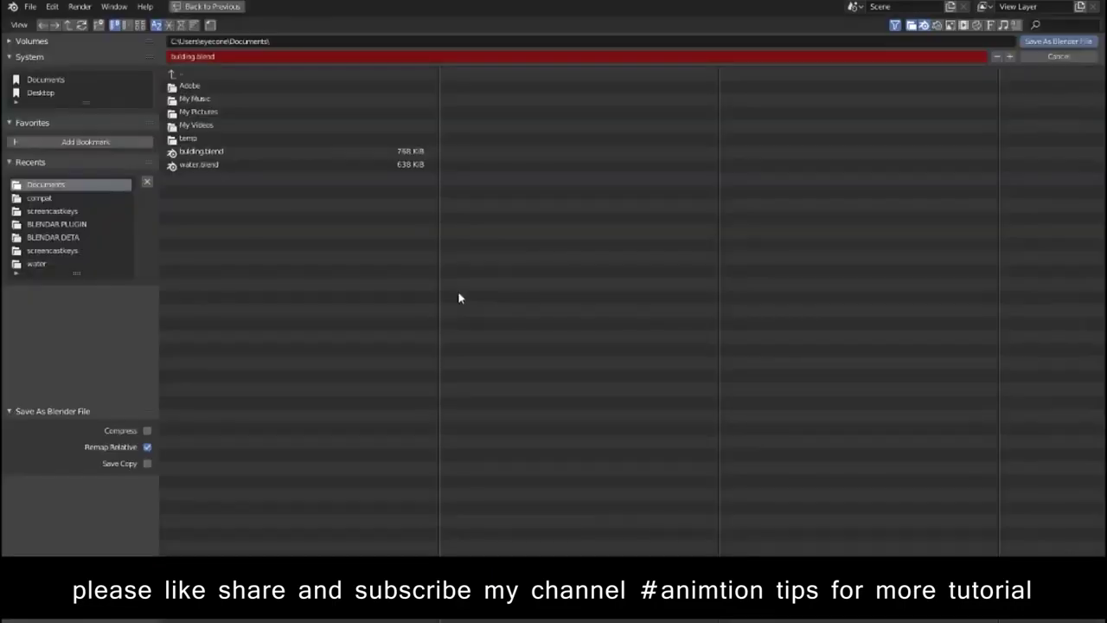
pyautogui.click(31, 6)
pyautogui.press('Escape')
pyautogui.click(1058, 56)
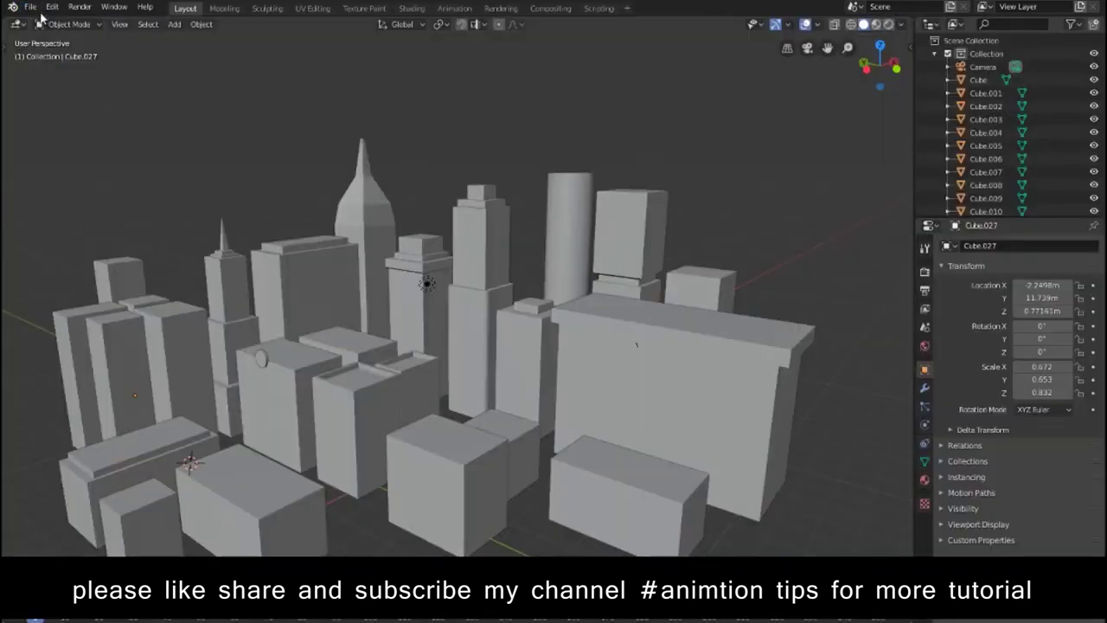
pyautogui.scroll(-1, 174, 156)
pyautogui.scroll(-3, 179, 161)
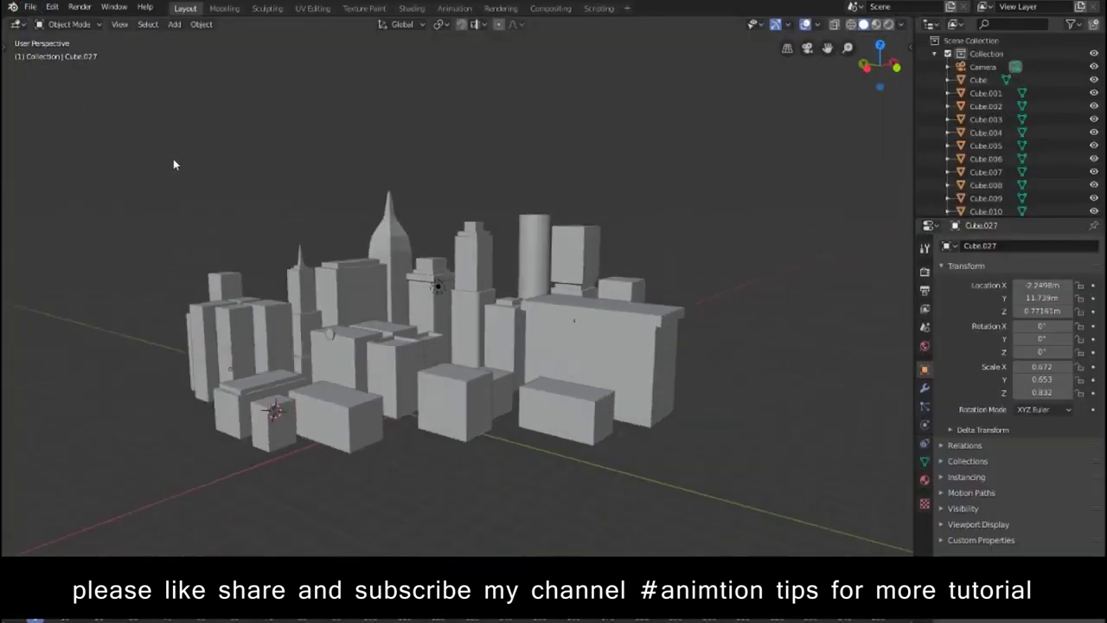
# Step: Add a new cube and extrude its top face upward into a column
pyautogui.hotkey('shift', 'a')
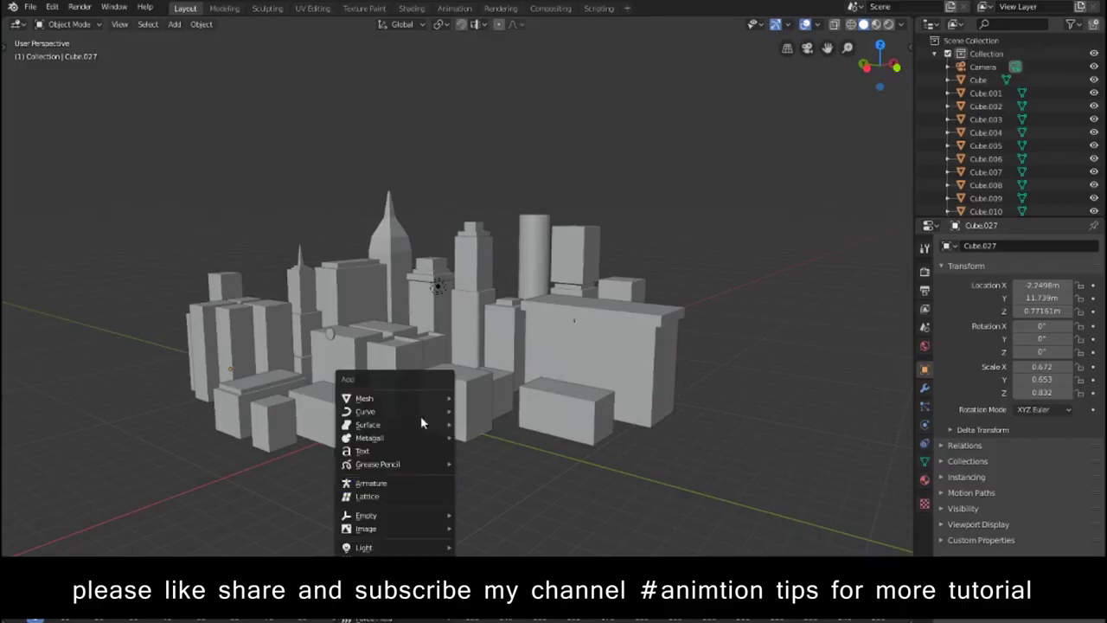
pyautogui.click(494, 407)
pyautogui.scroll(1, 518, 493)
pyautogui.press('Tab')
pyautogui.click(442, 500)
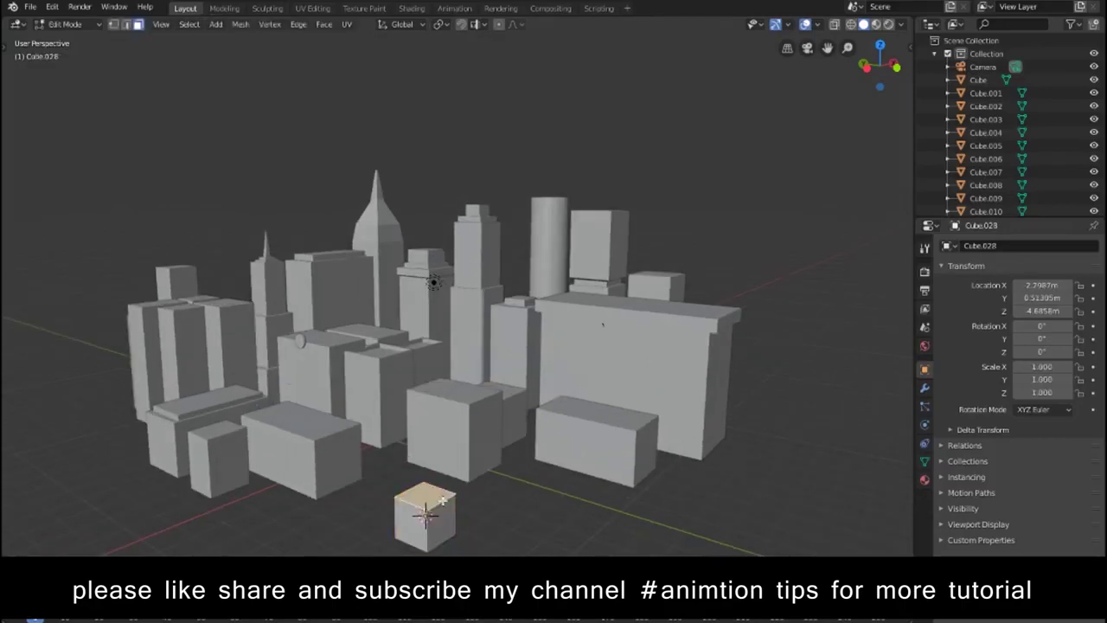
pyautogui.press('e')
pyautogui.click(438, 460)
# Step: Shrink the top face to a small tip and extrude a thin trunk downward
pyautogui.press('s')
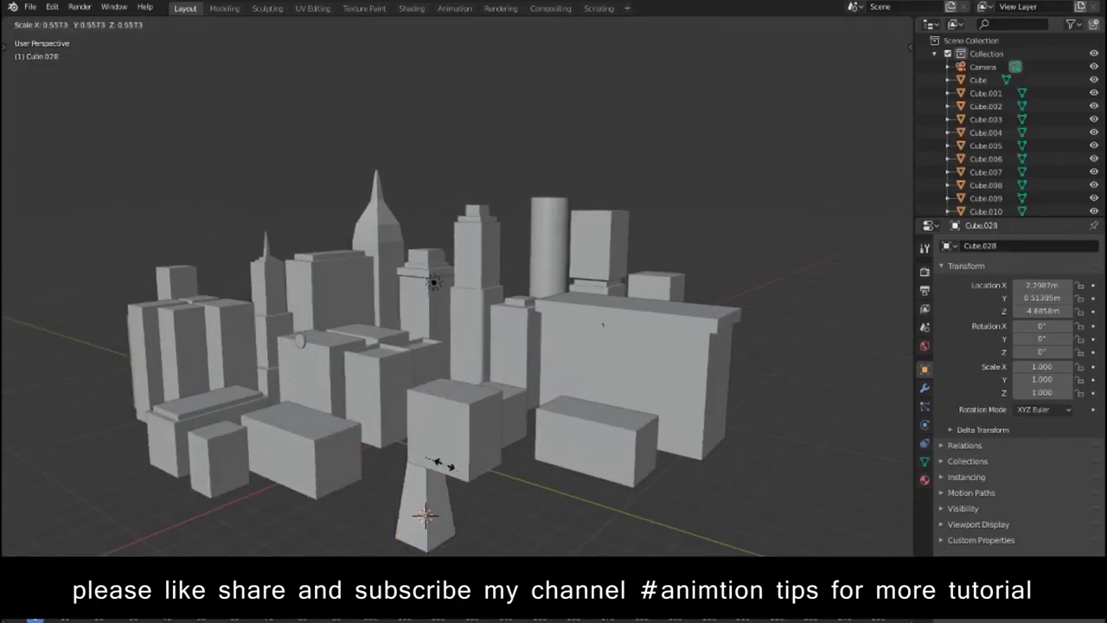
pyautogui.click(432, 456)
pyautogui.moveTo(433, 456); pyautogui.dragTo(512, 442, button='middle')
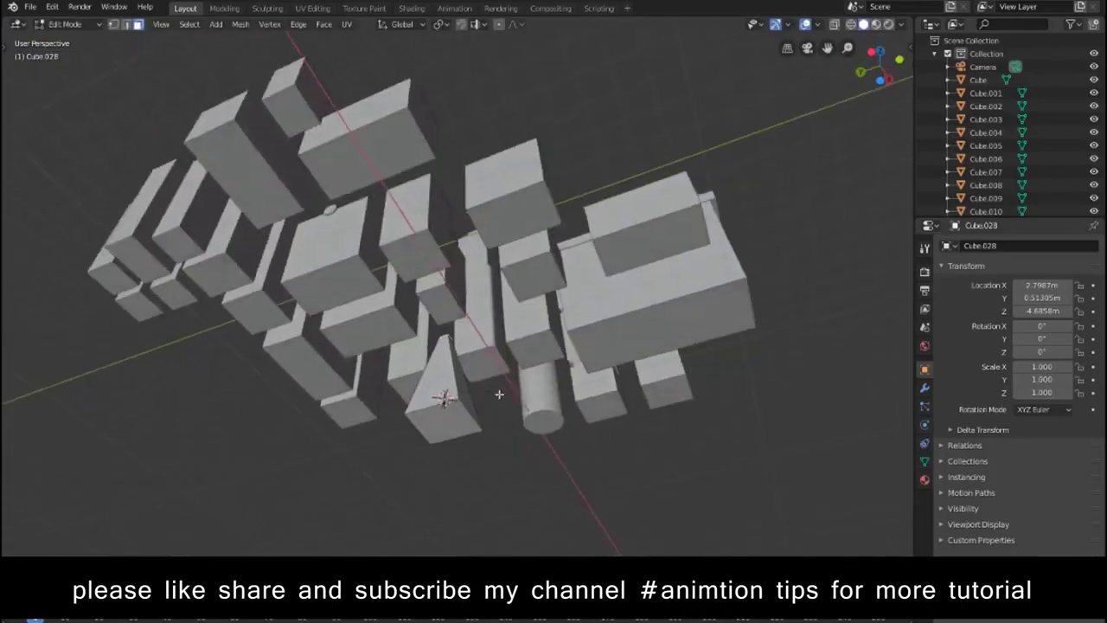
pyautogui.press('s')
pyautogui.click(493, 439)
pyautogui.press('e')
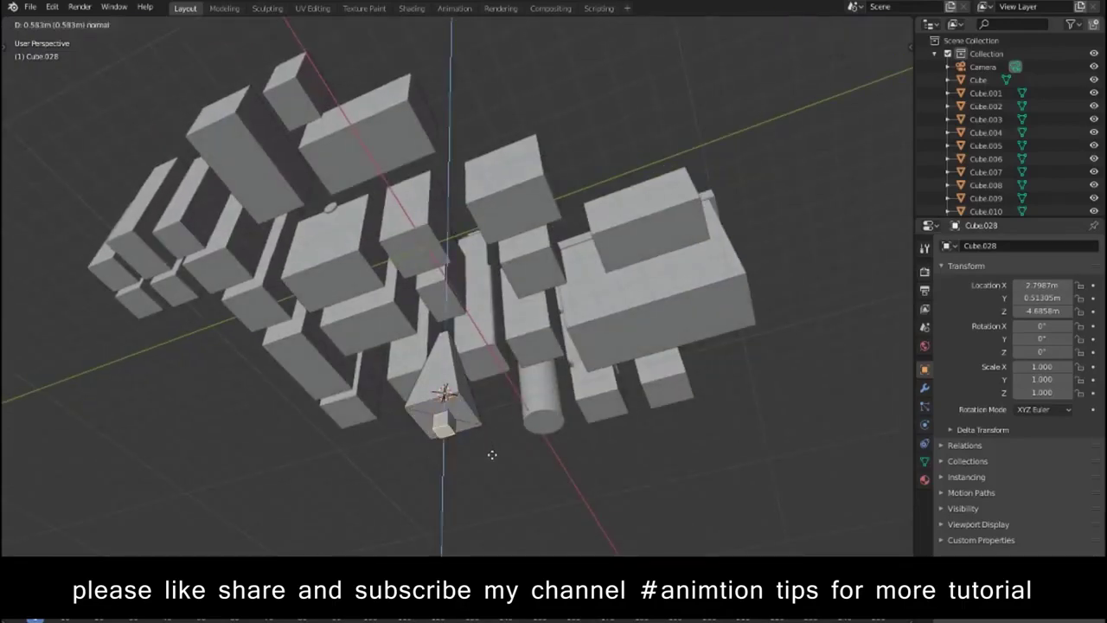
pyautogui.click(505, 463)
pyautogui.moveTo(506, 463)
pyautogui.mouseDown(button='middle')
pyautogui.moveTo(506, 526)
pyautogui.moveTo(518, 511)
pyautogui.mouseUp(button='middle')
# Step: Scale the tree down to 0.166 and rest it on the ground at X 1.3334 m, Z 0.41875 m
pyautogui.press('Tab')
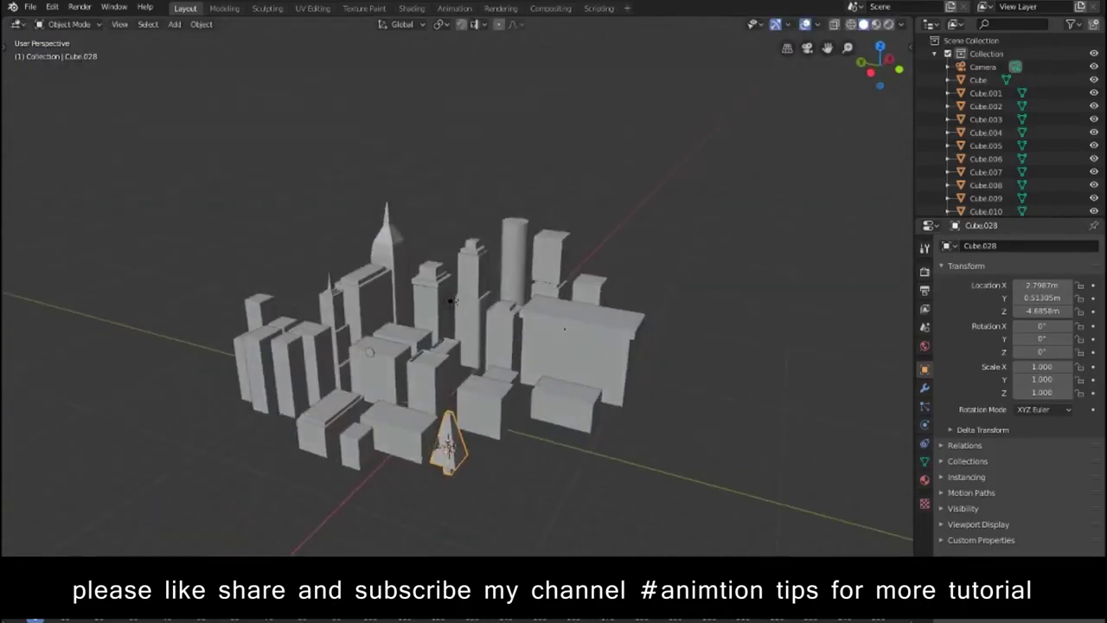
pyautogui.press('s')
pyautogui.click(471, 464)
pyautogui.press('KP_1')
pyautogui.hotkey('shift', 'z')
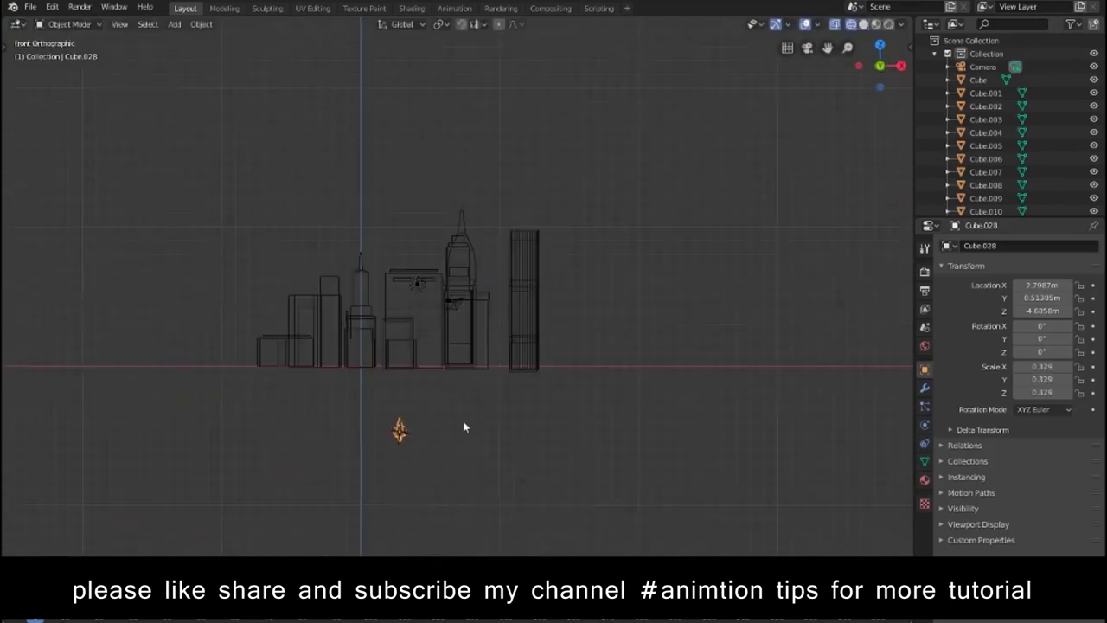
pyautogui.press('g')
pyautogui.click(433, 330)
pyautogui.press('s')
pyautogui.click(411, 359)
pyautogui.press('g')
pyautogui.click(450, 413)
# Step: In top view, place the tree beside a building and add one duplicate nearby
pyautogui.press('KP_7')
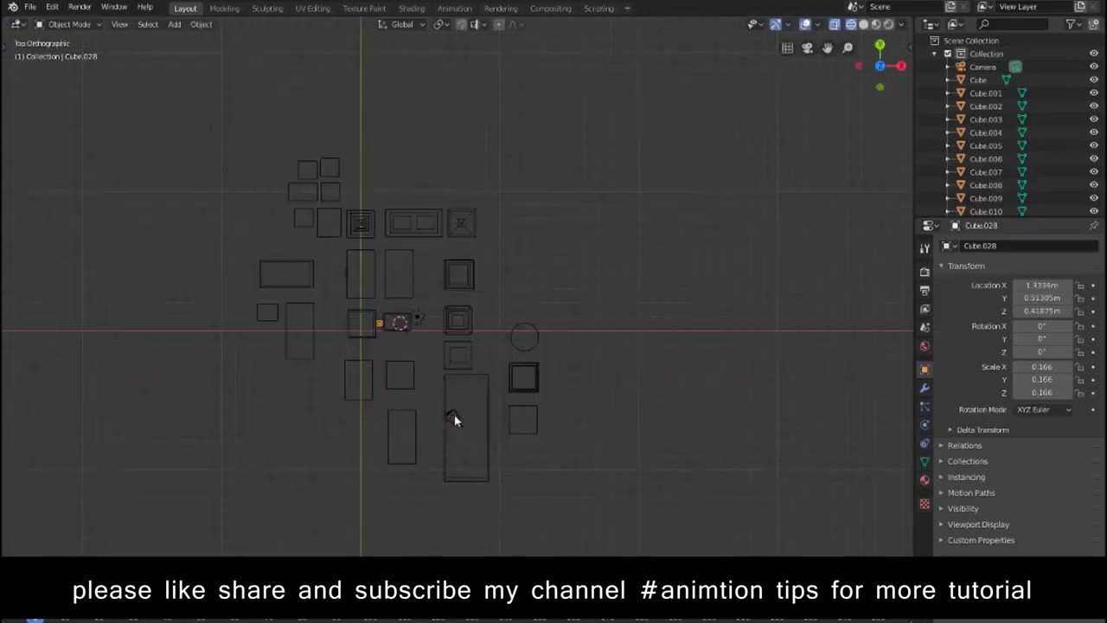
pyautogui.press('g')
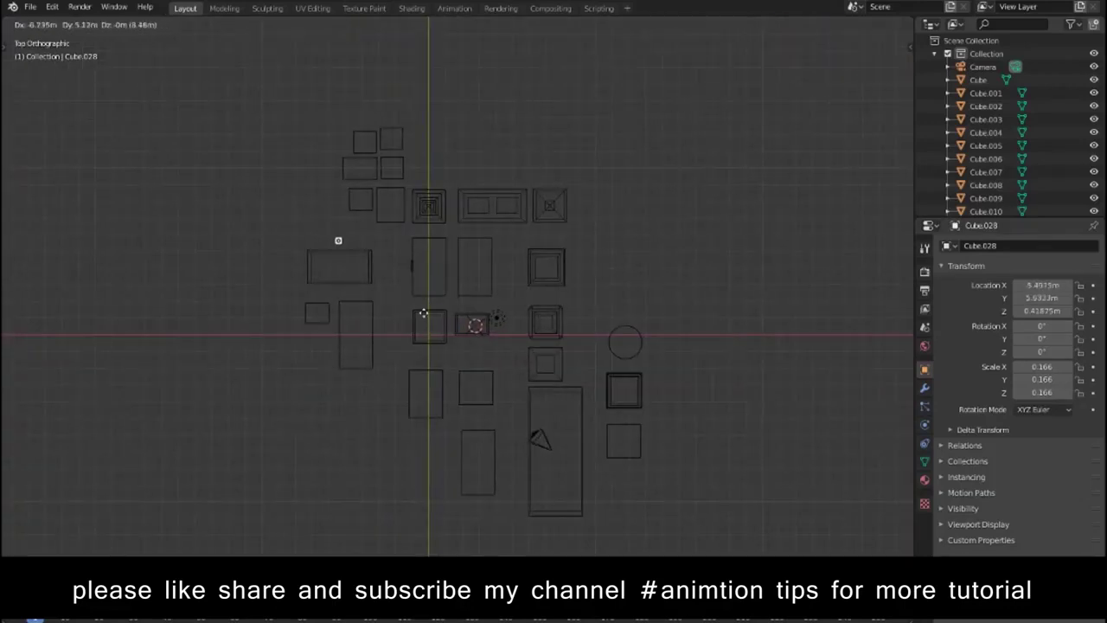
pyautogui.click(496, 334)
pyautogui.hotkey('shift', 'd')
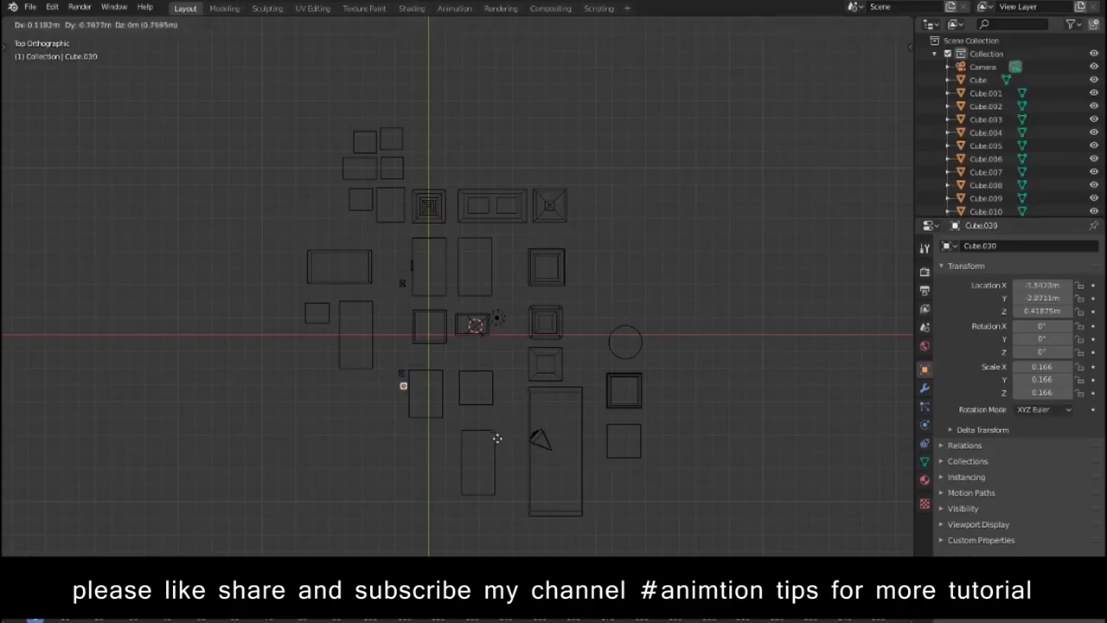
pyautogui.click(506, 422)
# Step: Duplicate the pair of trees beside a lower building, and place another pair turned 90°
pyautogui.keyDown('shift'); pyautogui.click(401, 373); pyautogui.keyUp('shift')
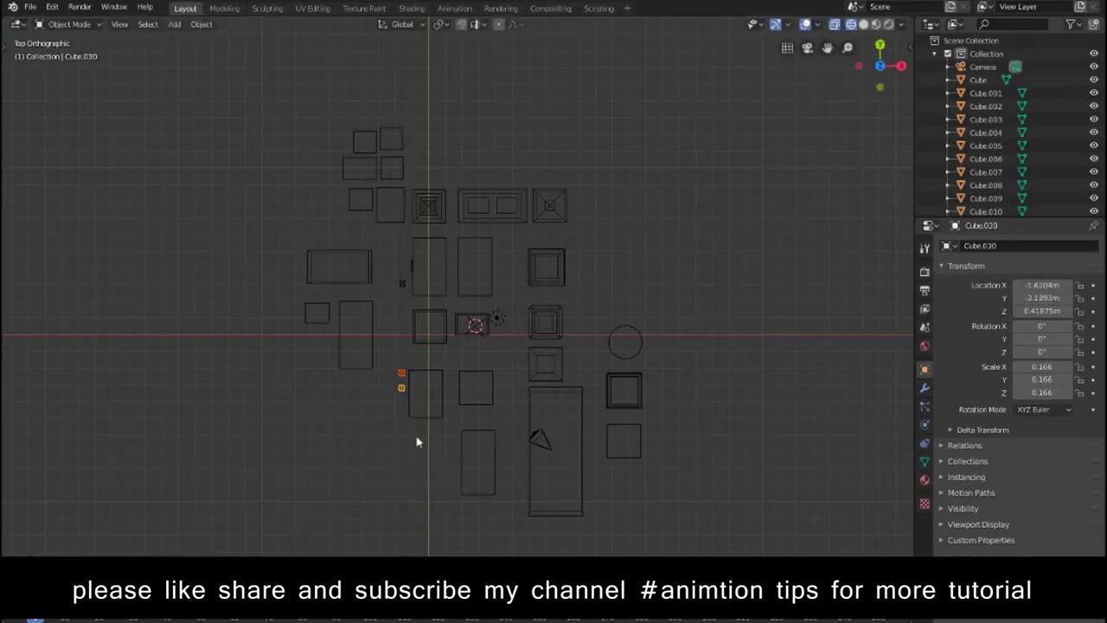
pyautogui.hotkey('shift', 'd')
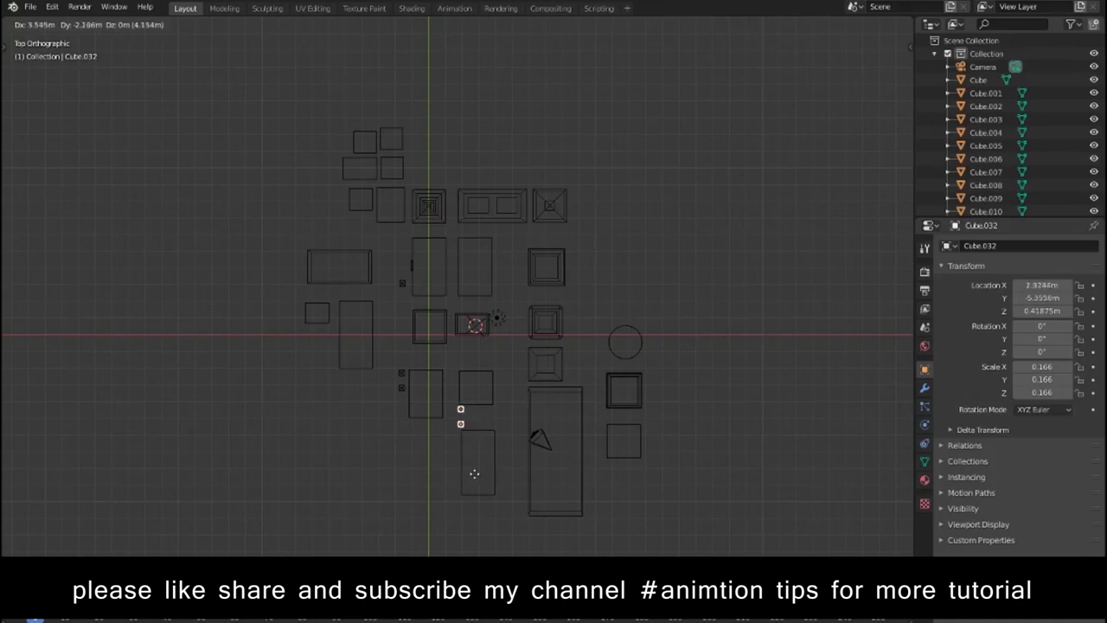
pyautogui.click(537, 448)
pyautogui.hotkey('shift', 'd')
pyautogui.write('r')
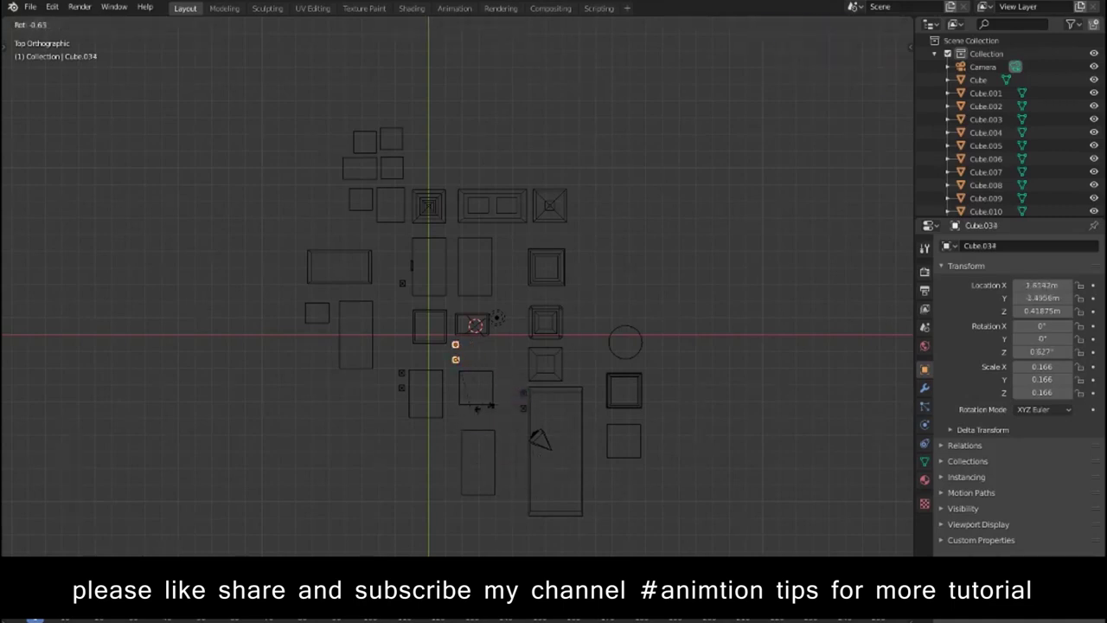
pyautogui.write('90')
pyautogui.press('Return')
pyautogui.press('g')
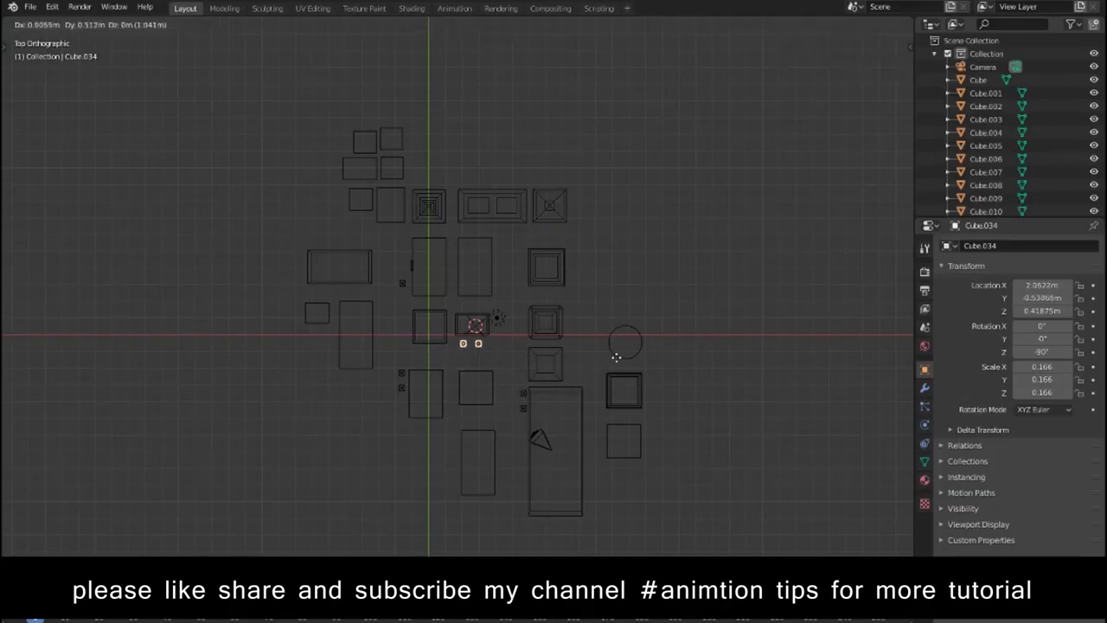
pyautogui.click(615, 357)
# Step: Return to solid display and orbit around the city to inspect the tree placement
pyautogui.moveTo(616, 356)
pyautogui.mouseDown(button='middle')
pyautogui.moveTo(616, 312)
pyautogui.moveTo(598, 295)
pyautogui.mouseUp(button='middle')
pyautogui.hotkey('shift', 'z')
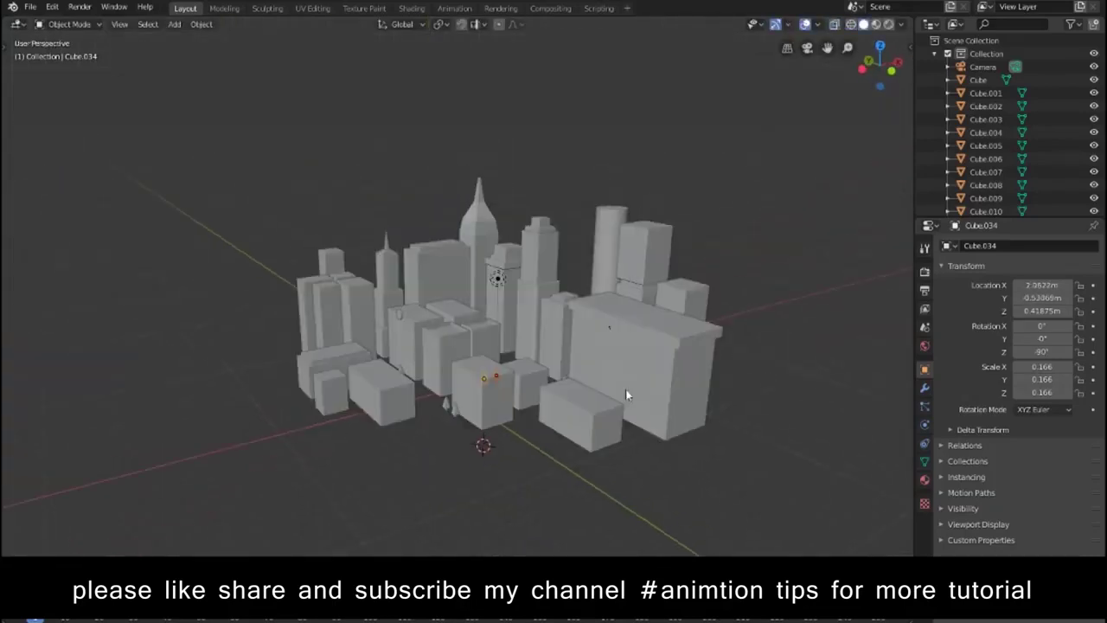
pyautogui.scroll(3, 625, 388)
pyautogui.moveTo(551, 482); pyautogui.dragTo(556, 492, button='middle')
pyautogui.scroll(2, 544, 288)
pyautogui.moveTo(544, 287)
pyautogui.mouseDown(button='middle')
pyautogui.moveTo(534, 313)
pyautogui.moveTo(442, 289)
pyautogui.moveTo(473, 300)
pyautogui.mouseUp(button='middle')
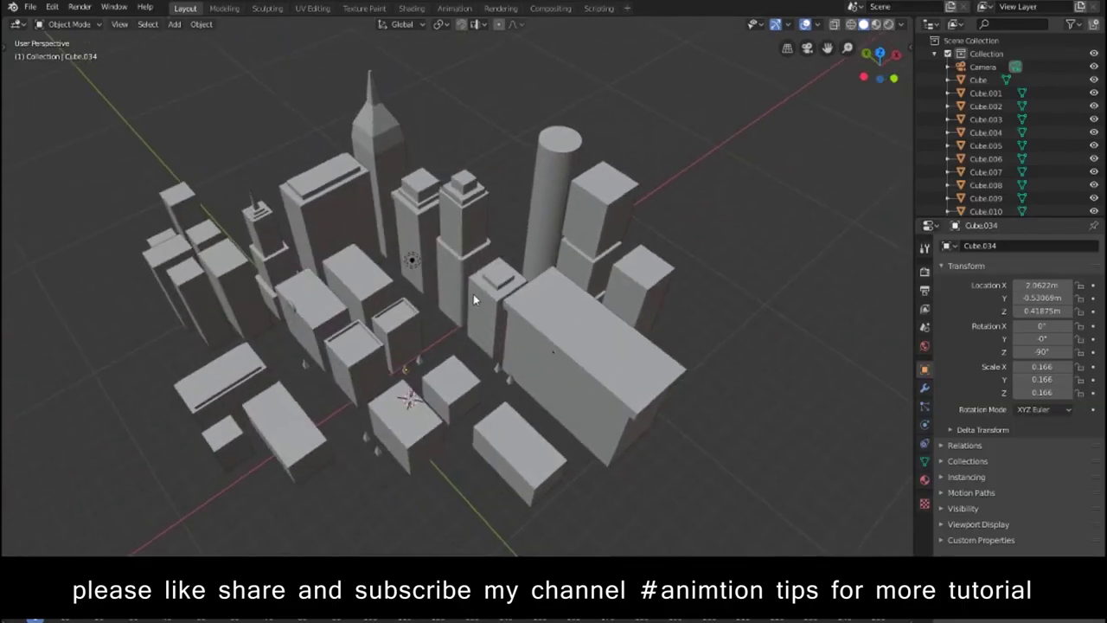
# Step: In front wireframe view, box-select the buildings and set their Z and Y locations to 0
pyautogui.press('KP_1')
pyautogui.hotkey('shift', 'z')
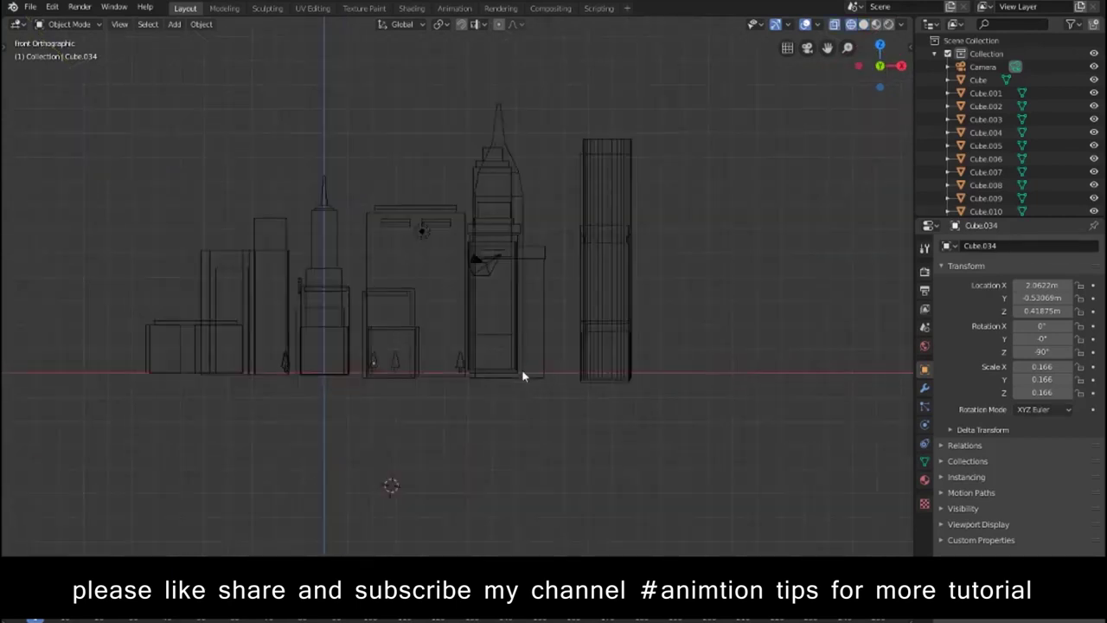
pyautogui.scroll(1, 522, 376)
pyautogui.moveTo(778, 439); pyautogui.dragTo(49, 380)
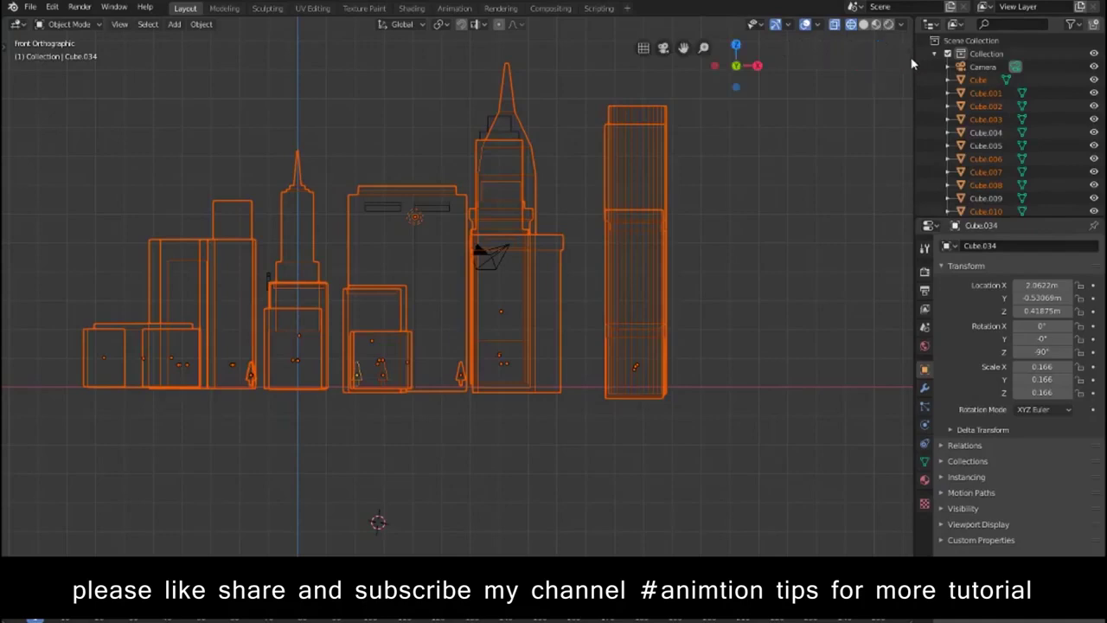
pyautogui.write('n')
pyautogui.write('0')
pyautogui.press('Return')
pyautogui.click(844, 86)
pyautogui.write('0')
pyautogui.press('Return')
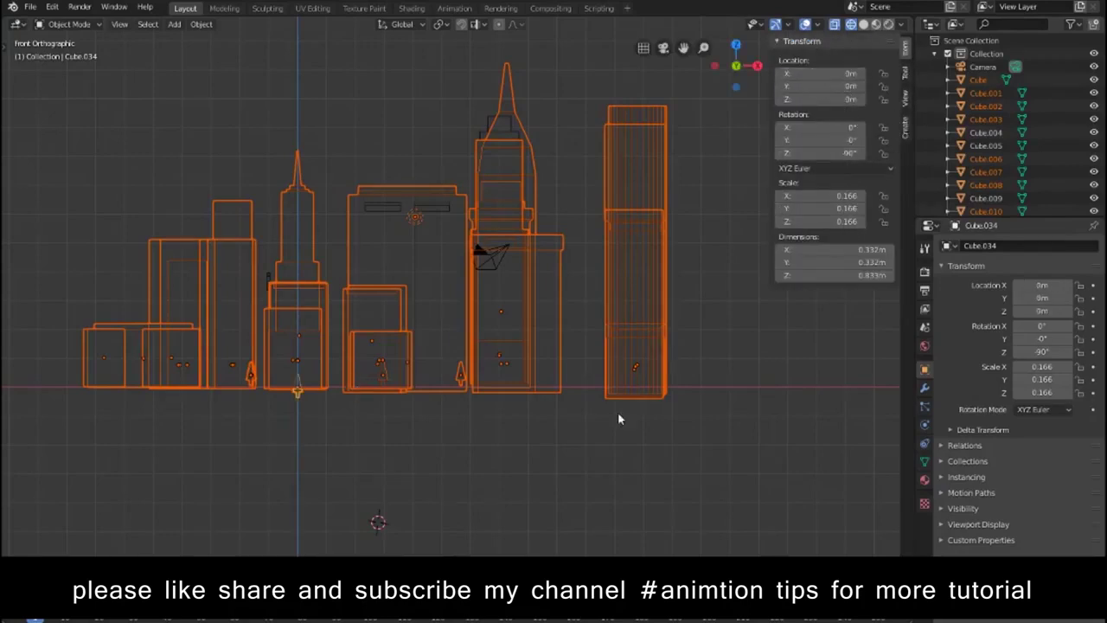
# Step: Select the tall cylinder tower alone and set its Z location to 0
pyautogui.click(618, 418)
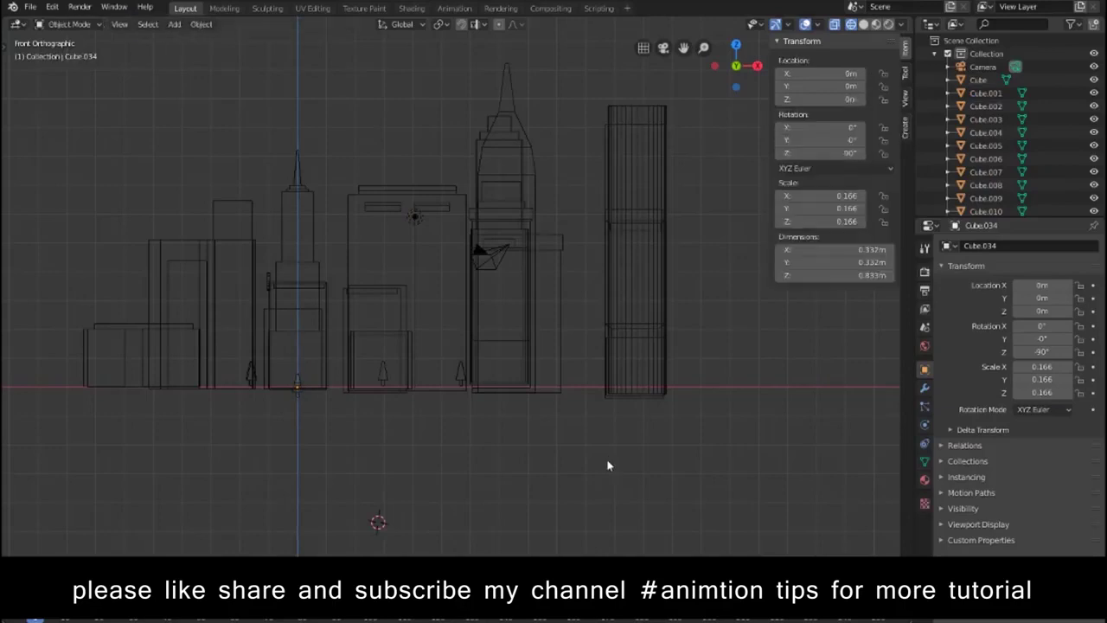
pyautogui.moveTo(730, 406); pyautogui.dragTo(20, 370)
pyautogui.click(680, 334)
pyautogui.click(843, 100)
pyautogui.write('0')
pyautogui.press('Return')
pyautogui.moveTo(564, 369); pyautogui.dragTo(5, 349)
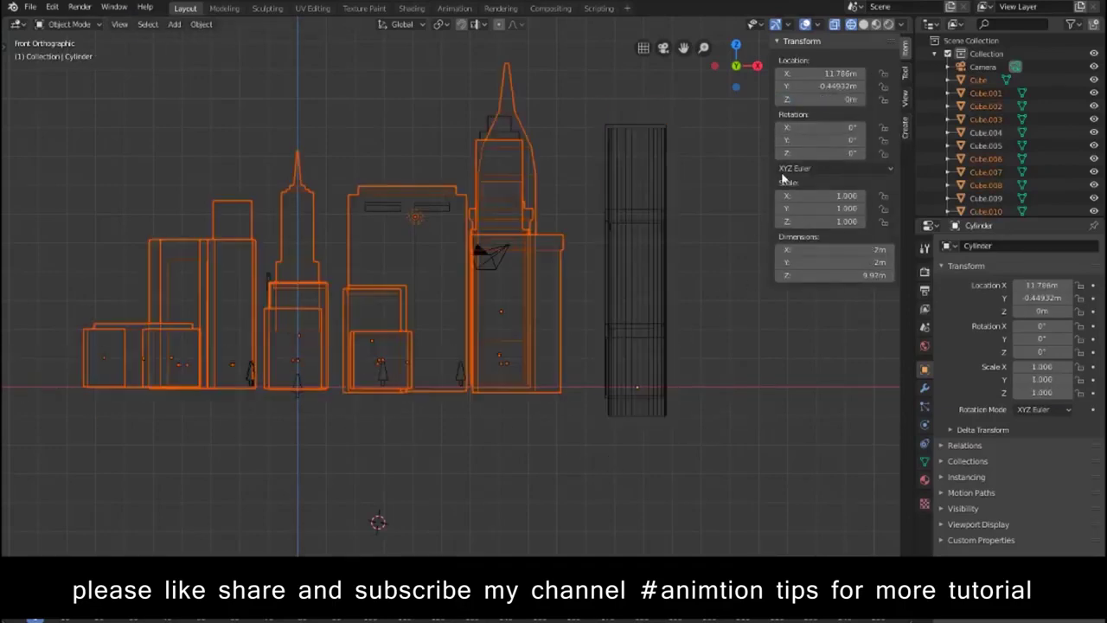
pyautogui.click(716, 467)
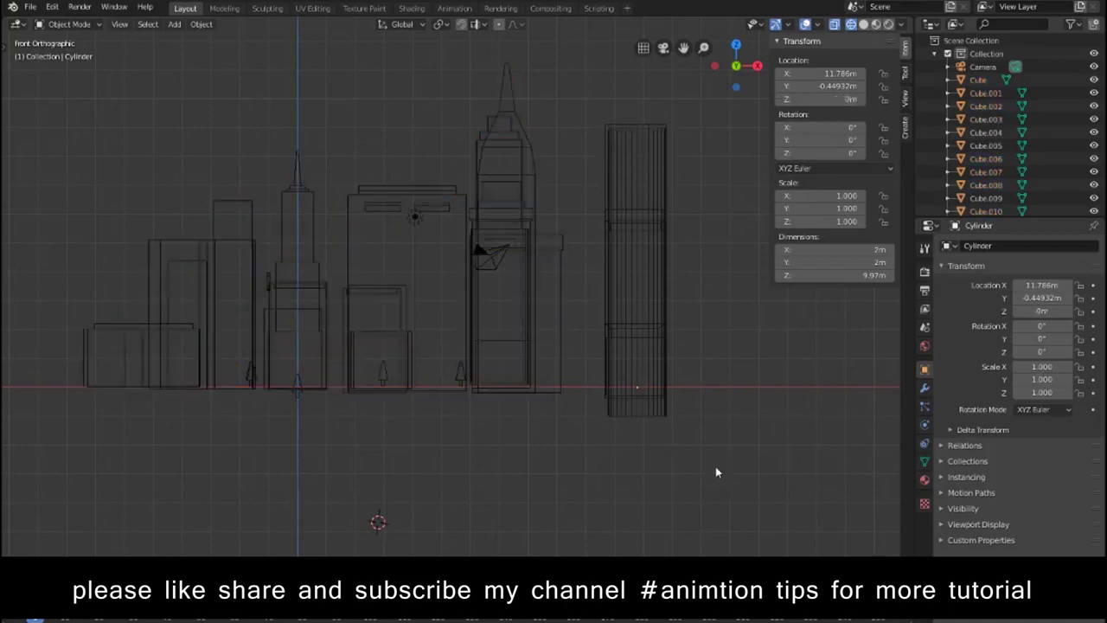
# Step: Raise the cylinder tower along Z to 0.75491 m so its base rests on the ground
pyautogui.moveTo(679, 437); pyautogui.dragTo(495, 462, button='middle')
pyautogui.press('KP_1')
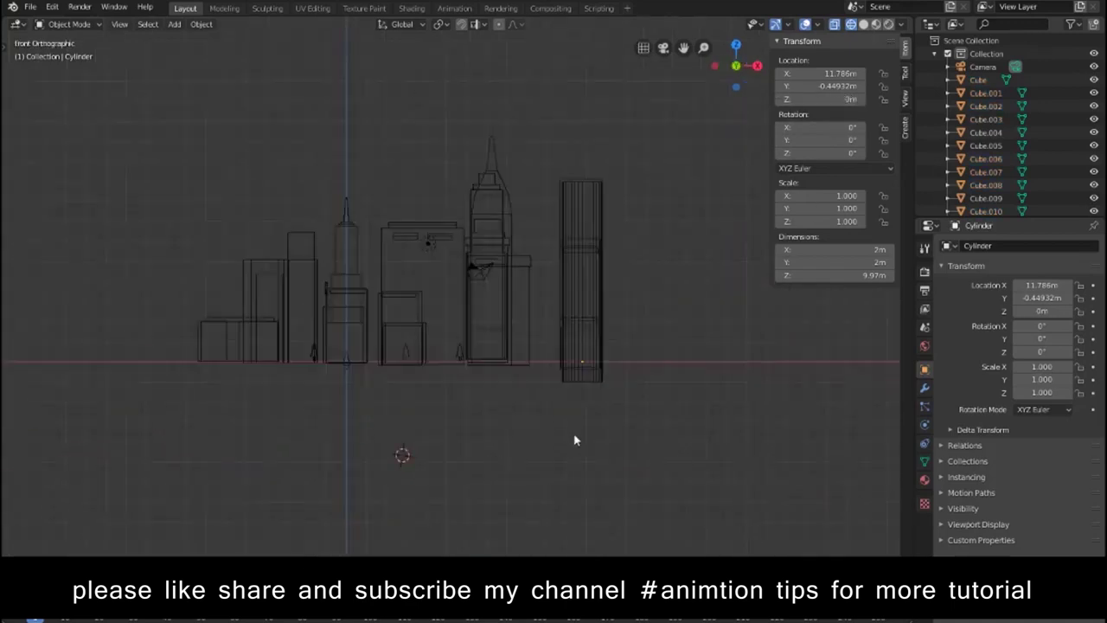
pyautogui.click(588, 346)
pyautogui.press('g')
pyautogui.press('z')
pyautogui.click(628, 414)
pyautogui.moveTo(628, 413); pyautogui.dragTo(644, 488, button='middle')
pyautogui.press('KP_7')
pyautogui.scroll(1, 645, 491)
pyautogui.scroll(1, 644, 491)
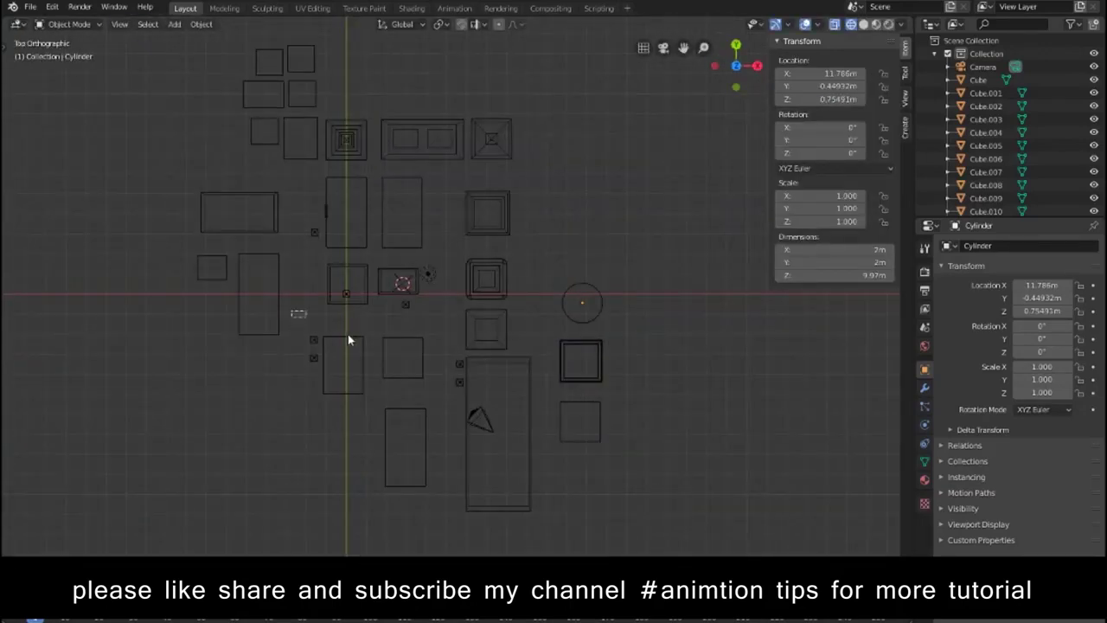
# Step: Place the 3D cursor, add a plane, and extrude it along X into a long strip
pyautogui.hotkey('shift', 'a')
pyautogui.press('Escape')
pyautogui.keyDown('shift'); pyautogui.rightClick(304, 311); pyautogui.keyUp('shift')
pyautogui.hotkey('shift', 'a')
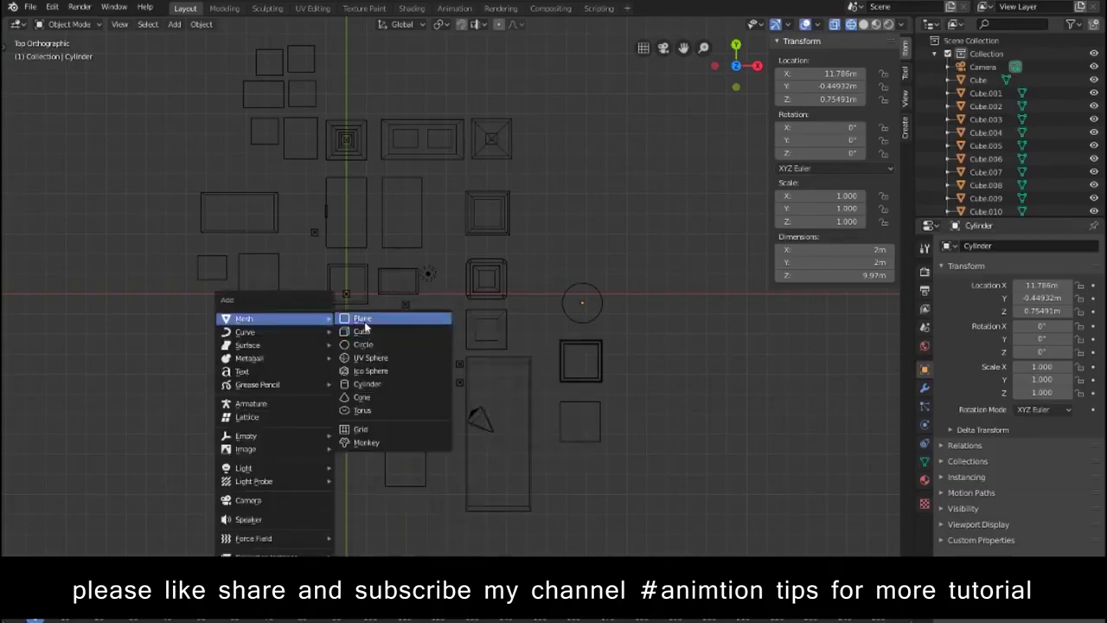
pyautogui.click(363, 317)
pyautogui.press('Tab')
pyautogui.press('e')
pyautogui.press('x')
pyautogui.click(491, 327)
# Step: Extrude the strip's long edge along Y to give the road a narrow width
pyautogui.click(480, 305)
pyautogui.press('e')
pyautogui.press('x')
pyautogui.press('y')
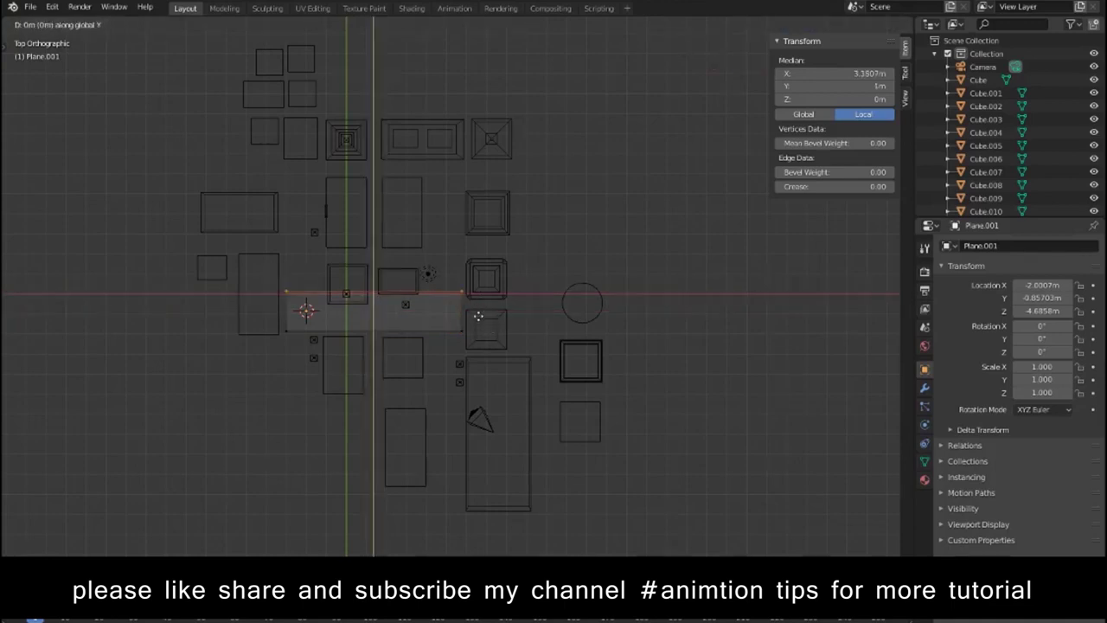
pyautogui.click(479, 313)
pyautogui.press('Tab')
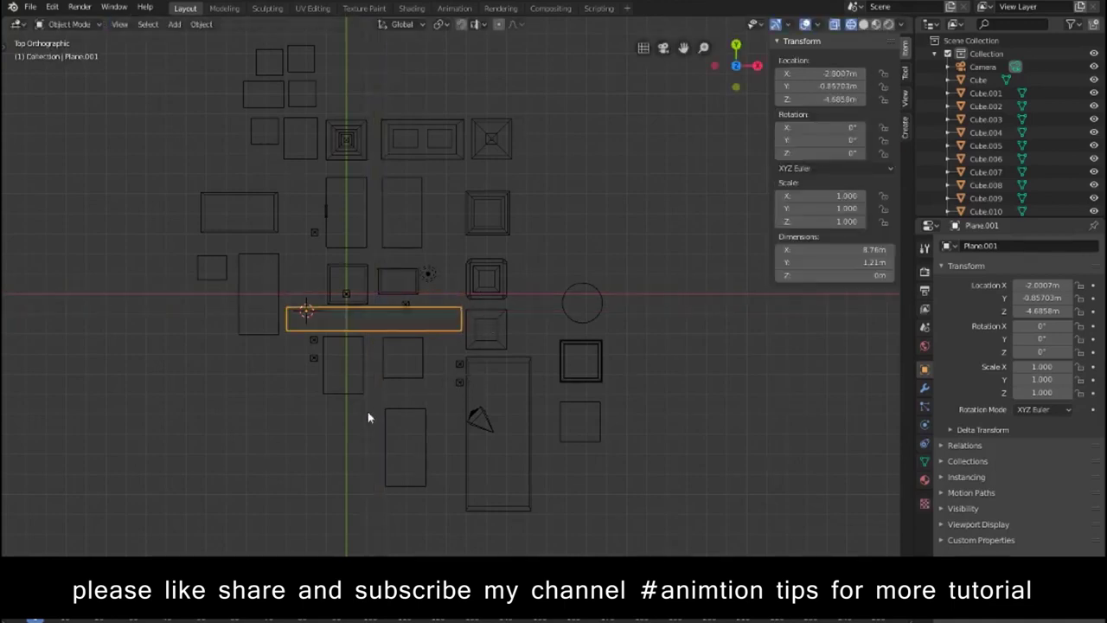
# Step: Move the road strip along Z down to ground level, back in solid display
pyautogui.moveTo(382, 413)
pyautogui.mouseDown(button='middle')
pyautogui.moveTo(469, 346)
pyautogui.moveTo(470, 254)
pyautogui.mouseUp(button='middle')
pyautogui.press('Tab')
pyautogui.press('Tab')
pyautogui.press('g')
pyautogui.press('z')
pyautogui.click(468, 317)
pyautogui.moveTo(513, 463); pyautogui.dragTo(559, 502, button='middle')
pyautogui.hotkey('shift', 'z')
pyautogui.scroll(2, 601, 487)
pyautogui.press('KP_7')
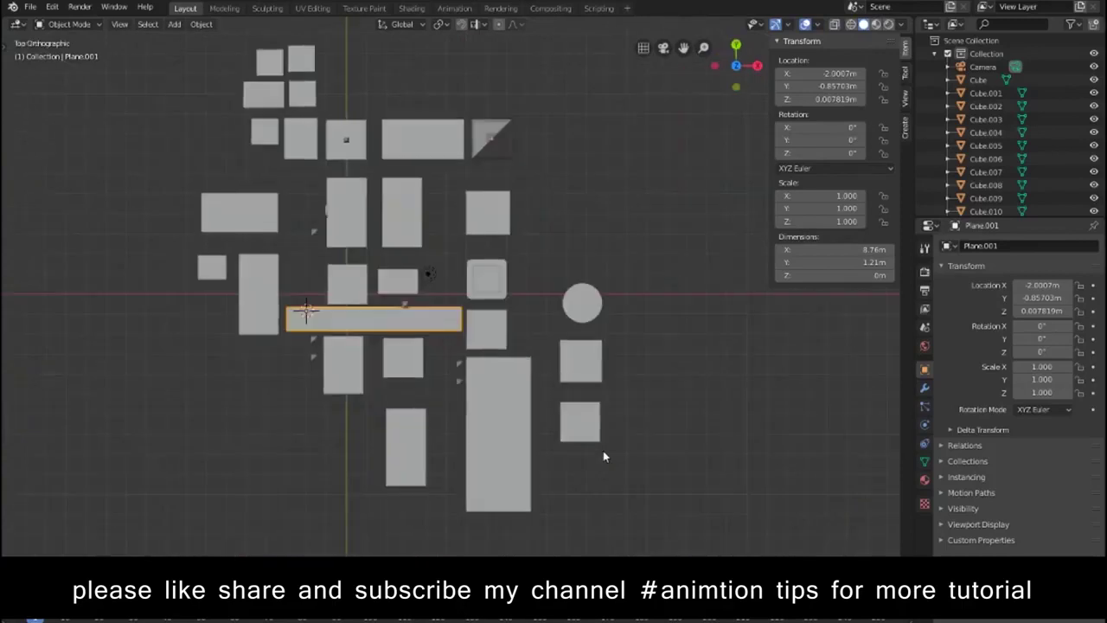
# Step: Copy the strip into roads at the top and middle, plus a vertical road on the left turned 90°
pyautogui.hotkey('shift', 'd')
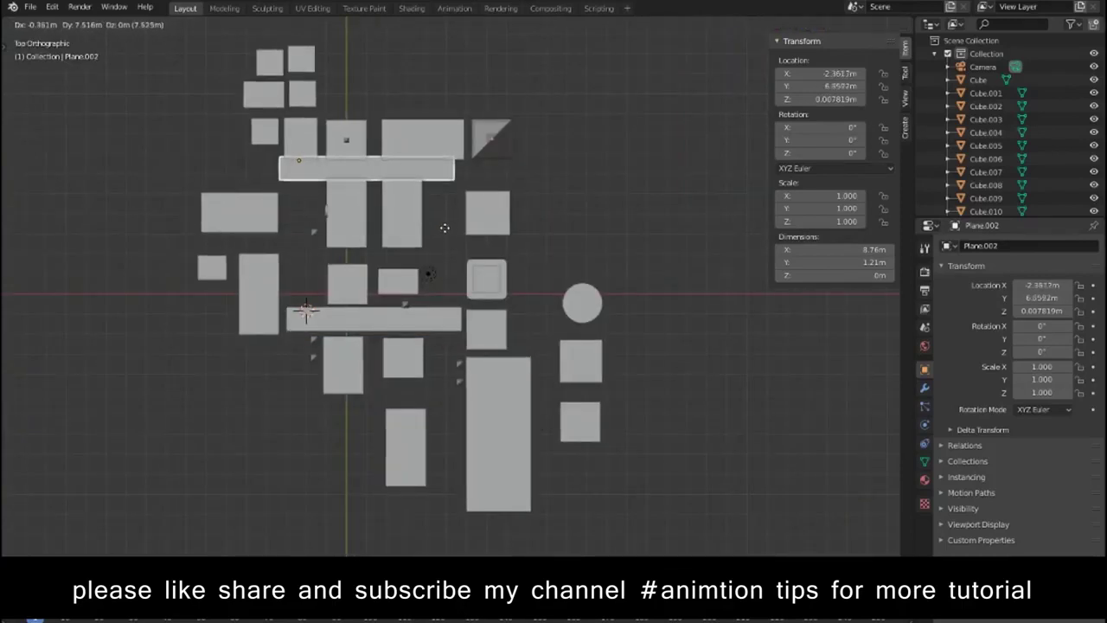
pyautogui.click(446, 233)
pyautogui.hotkey('shift', 'd')
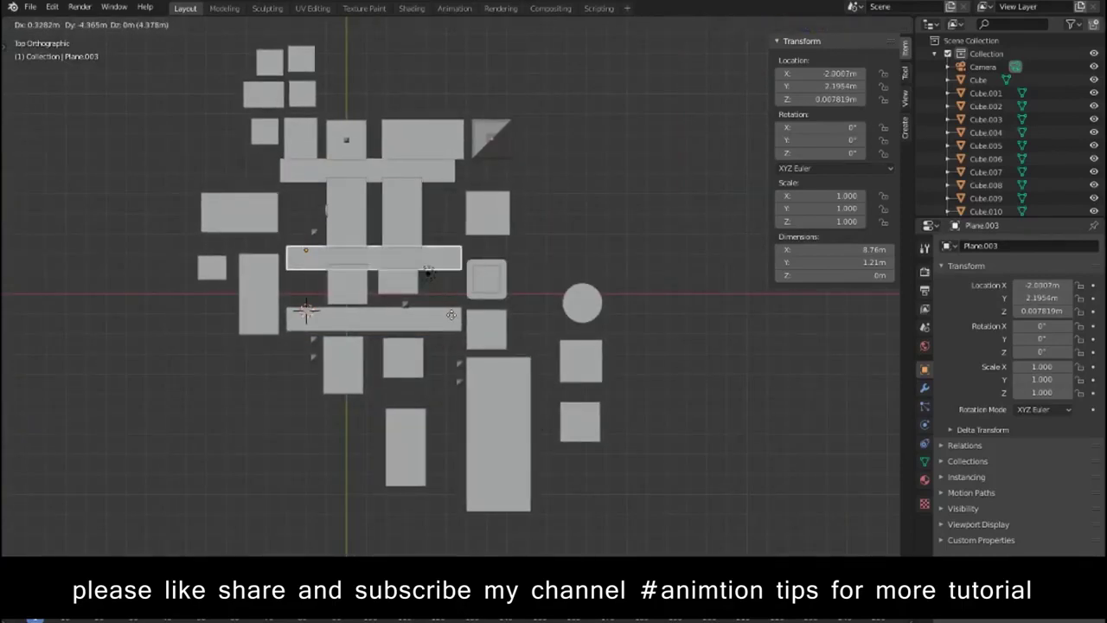
pyautogui.click(503, 301)
pyautogui.hotkey('shift', 'd')
pyautogui.press('r')
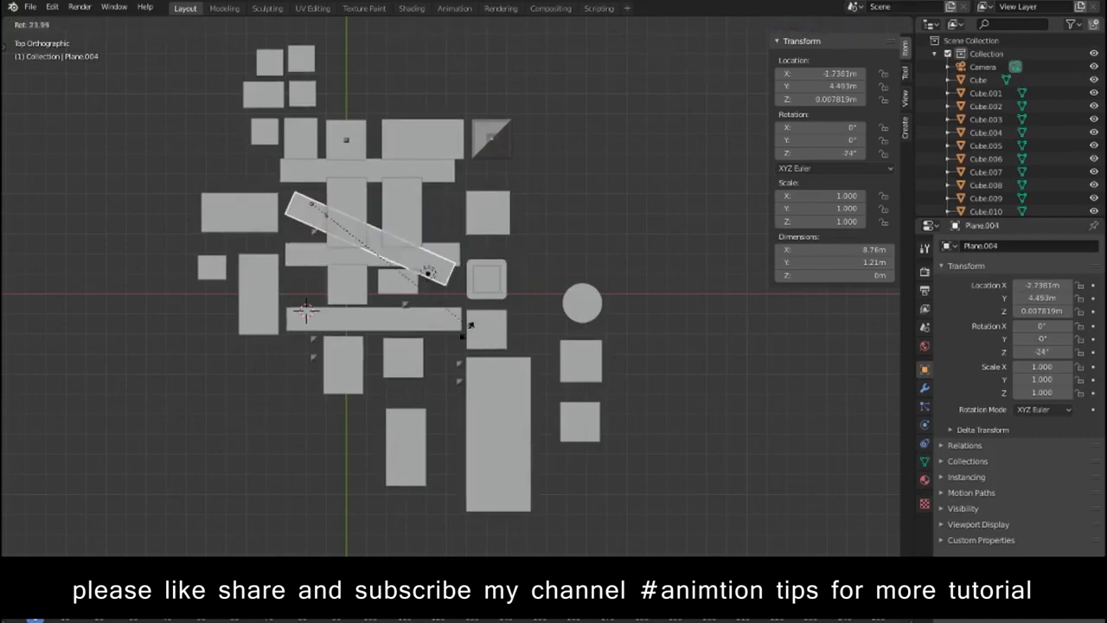
pyautogui.click(464, 345)
pyautogui.press('g')
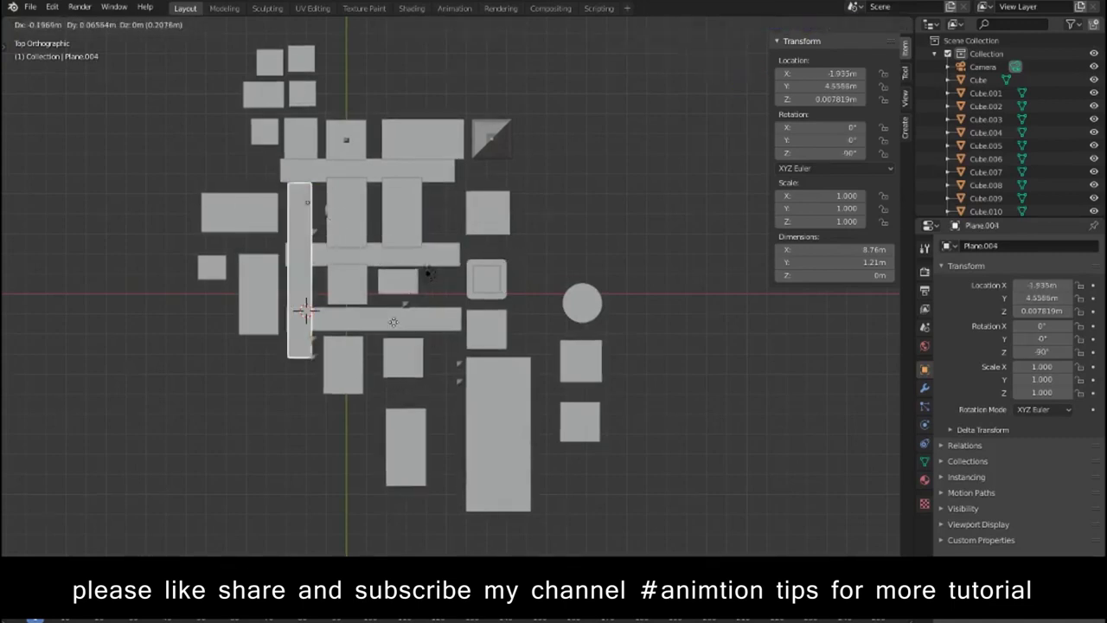
pyautogui.click(406, 313)
pyautogui.moveTo(405, 313)
pyautogui.mouseDown(button='middle')
pyautogui.moveTo(414, 338)
pyautogui.moveTo(390, 350)
pyautogui.moveTo(494, 337)
pyautogui.moveTo(458, 346)
pyautogui.moveTo(438, 376)
pyautogui.moveTo(436, 330)
pyautogui.moveTo(459, 329)
pyautogui.mouseUp(button='middle')
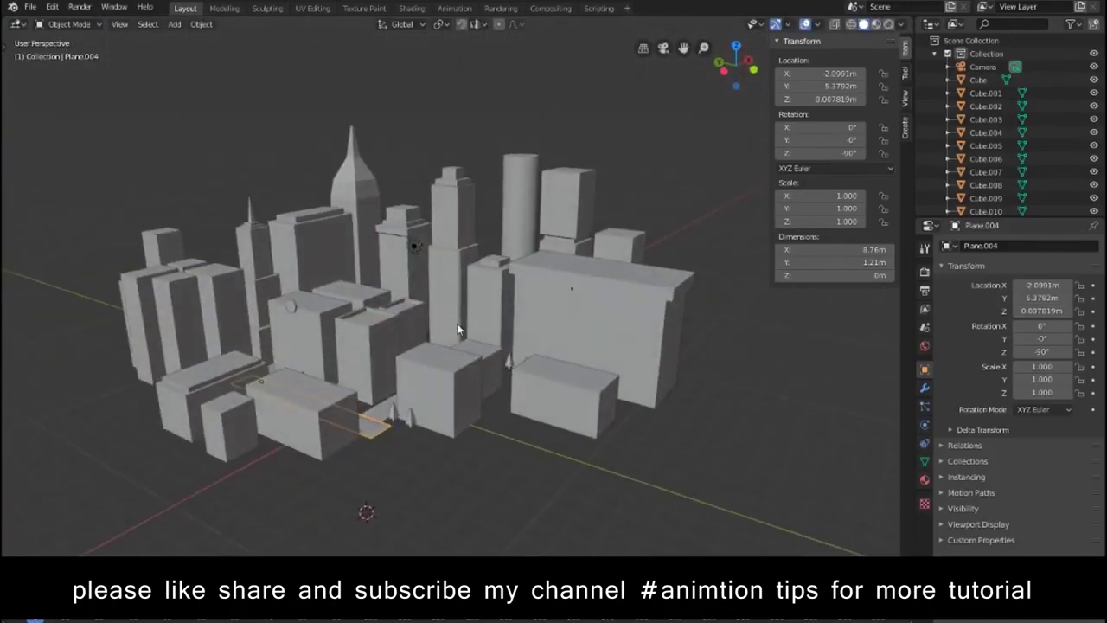
# Step: In top view, duplicate the left vertical road strip along X to the right of the blocks
pyautogui.moveTo(522, 314); pyautogui.dragTo(513, 393, button='middle')
pyautogui.press('KP_7')
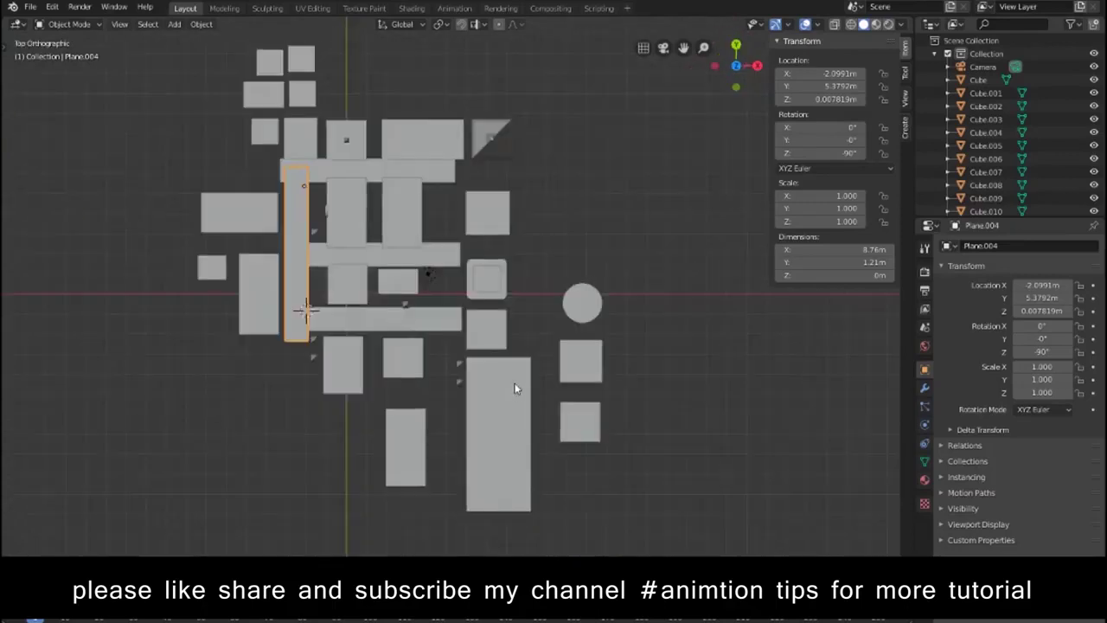
pyautogui.hotkey('shift', 'd')
pyautogui.press('x')
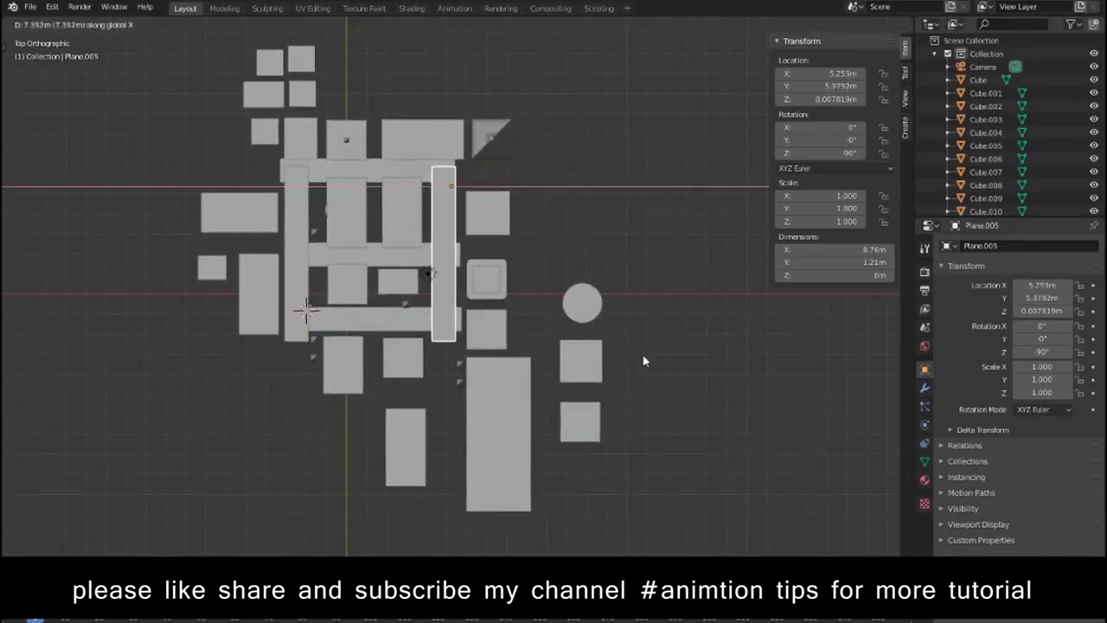
pyautogui.click(644, 362)
# Step: Duplicate the middle horizontal strip downward and stretch the right strip's bottom edge down along Y
pyautogui.click(411, 322)
pyautogui.hotkey('shift', 'd')
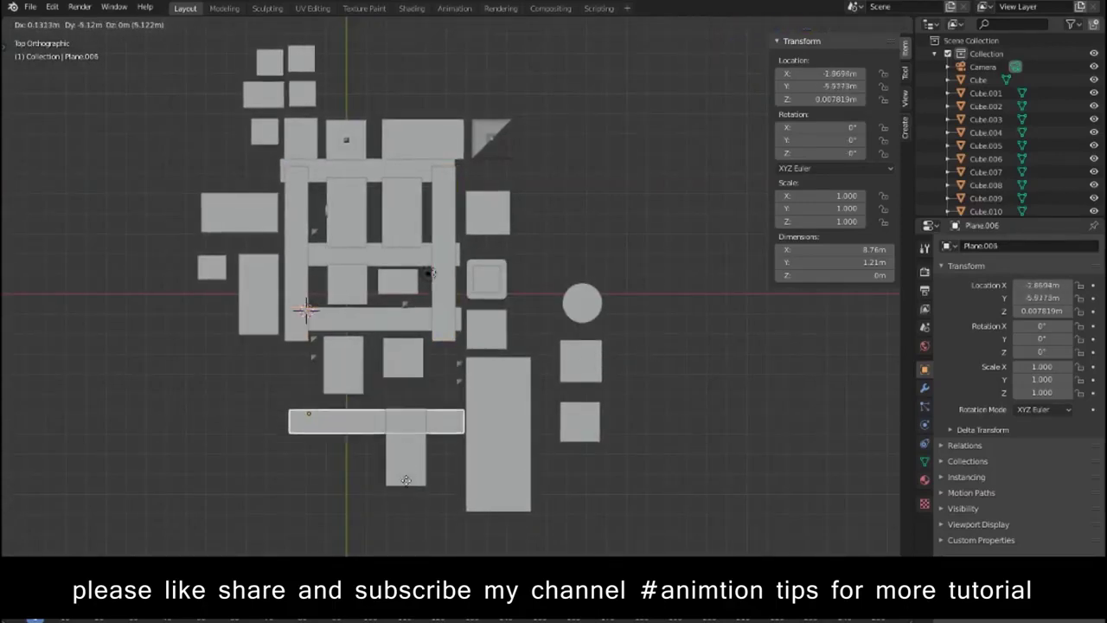
pyautogui.press('Tab')
pyautogui.click(441, 335)
pyautogui.press('g')
pyautogui.press('y')
pyautogui.click(491, 529)
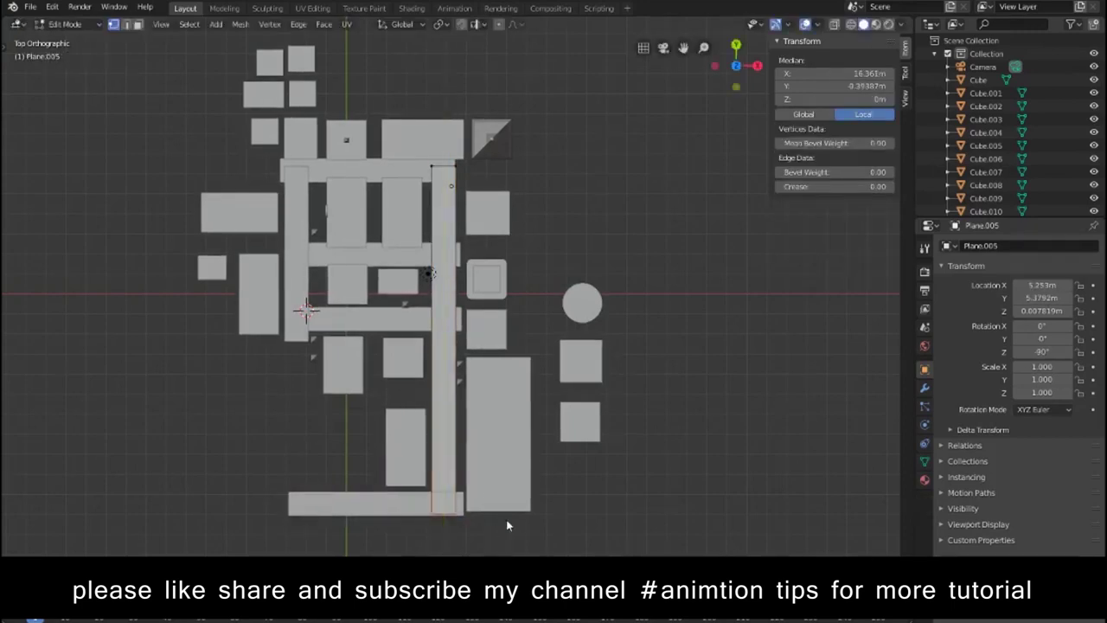
pyautogui.press('Tab')
# Step: Duplicate the middle strip, rotate it -90° around Z, and place it between the lower blocks
pyautogui.click(295, 263)
pyautogui.hotkey('shift', 'd')
pyautogui.press('Escape')
pyautogui.write('rz-90')
pyautogui.press('Return')
pyautogui.press('g')
pyautogui.click(377, 479)
# Step: Stretch the left vertical strip's bottom edge down along Y to reach the bottom road
pyautogui.click(294, 337)
pyautogui.press('Tab')
pyautogui.click(276, 343)
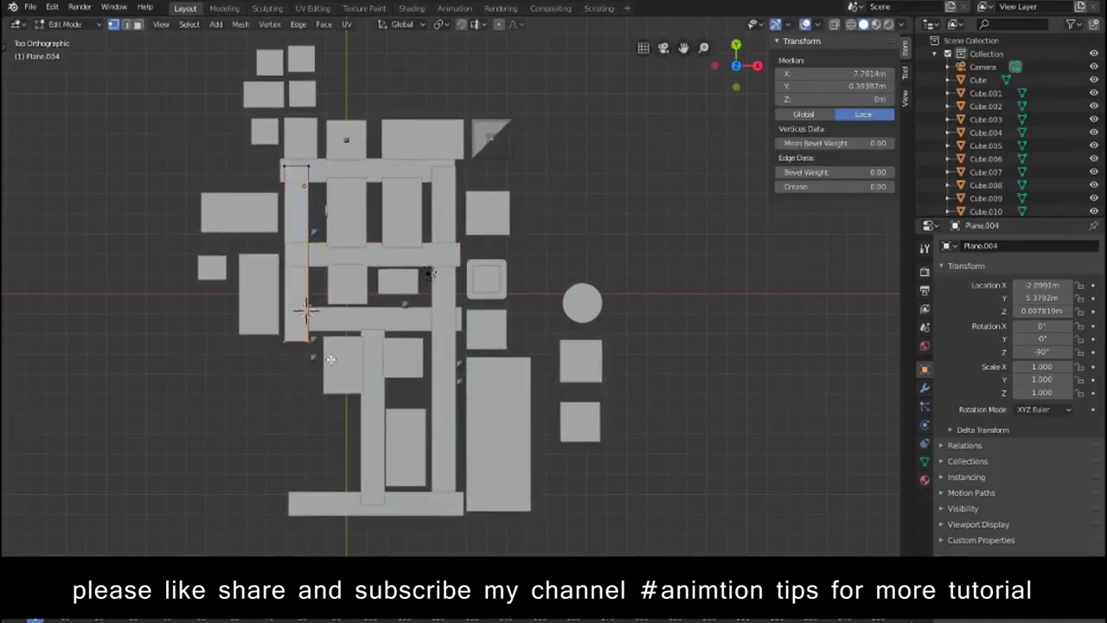
pyautogui.press('g')
pyautogui.press('y')
pyautogui.click(328, 509)
pyautogui.press('Tab')
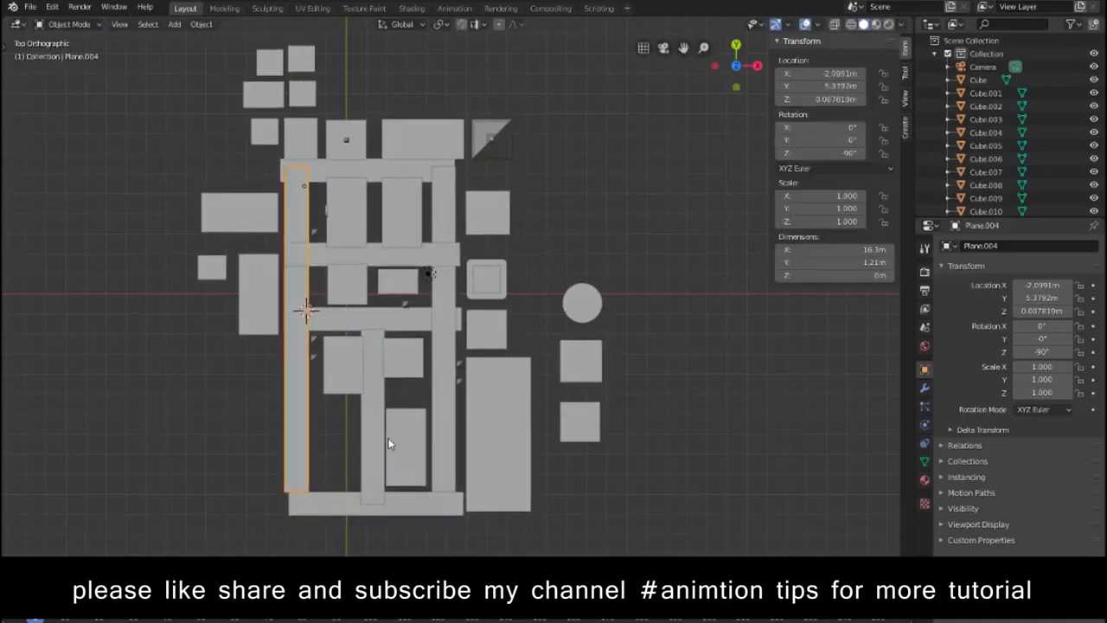
# Step: Shorten the right vertical strip's top end along Y
pyautogui.click(445, 192)
pyautogui.press('Tab')
pyautogui.click(455, 167)
pyautogui.press('g')
pyautogui.press('y')
pyautogui.click(451, 171)
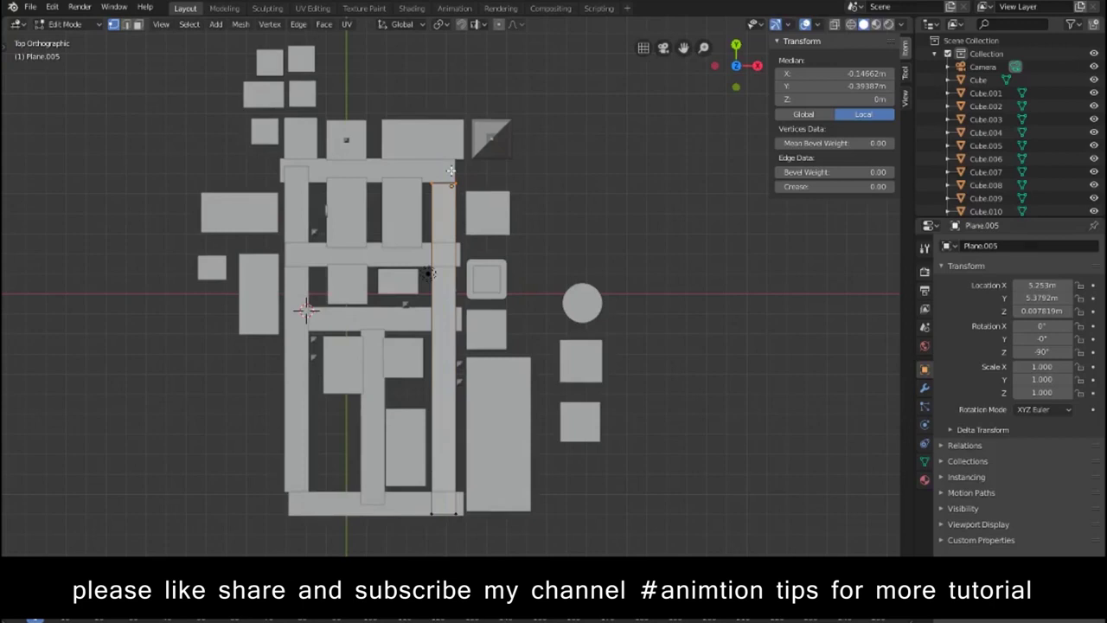
# Step: Trim both ends of the top horizontal strip inward along X
pyautogui.press('Tab')
pyautogui.click(446, 172)
pyautogui.press('Tab')
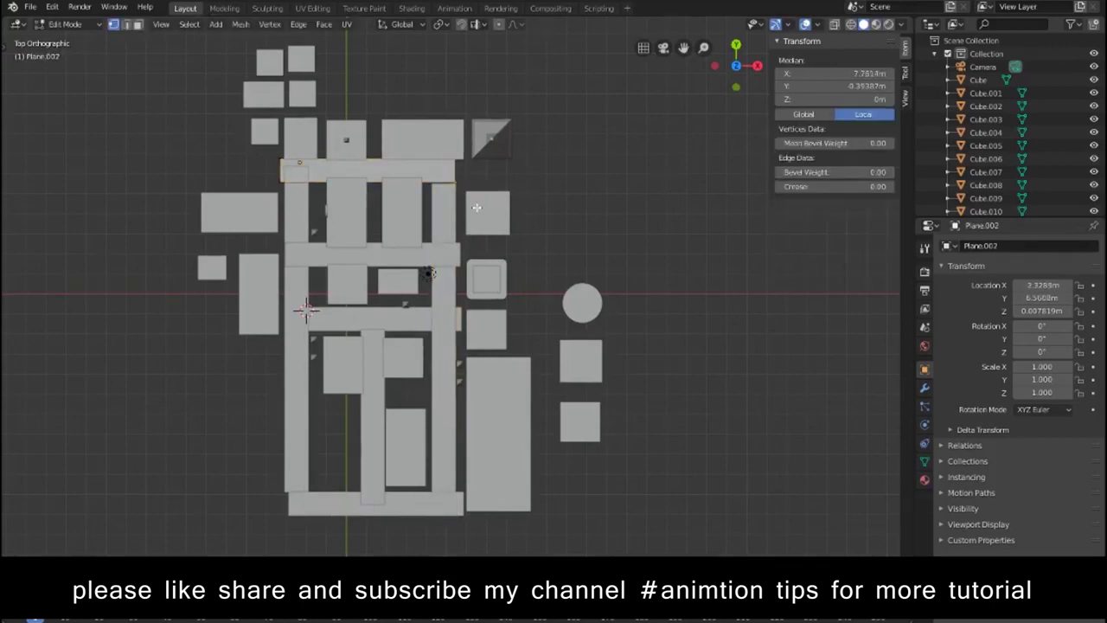
pyautogui.press('g')
pyautogui.press('x')
pyautogui.click(324, 188)
pyautogui.click(288, 171)
pyautogui.press('g')
pyautogui.press('x')
pyautogui.click(350, 210)
# Step: Widen the left vertical strip by moving its outer edge along X
pyautogui.press('Tab')
pyautogui.click(297, 225)
pyautogui.press('Tab')
pyautogui.click(285, 242)
pyautogui.press('g')
pyautogui.press('x')
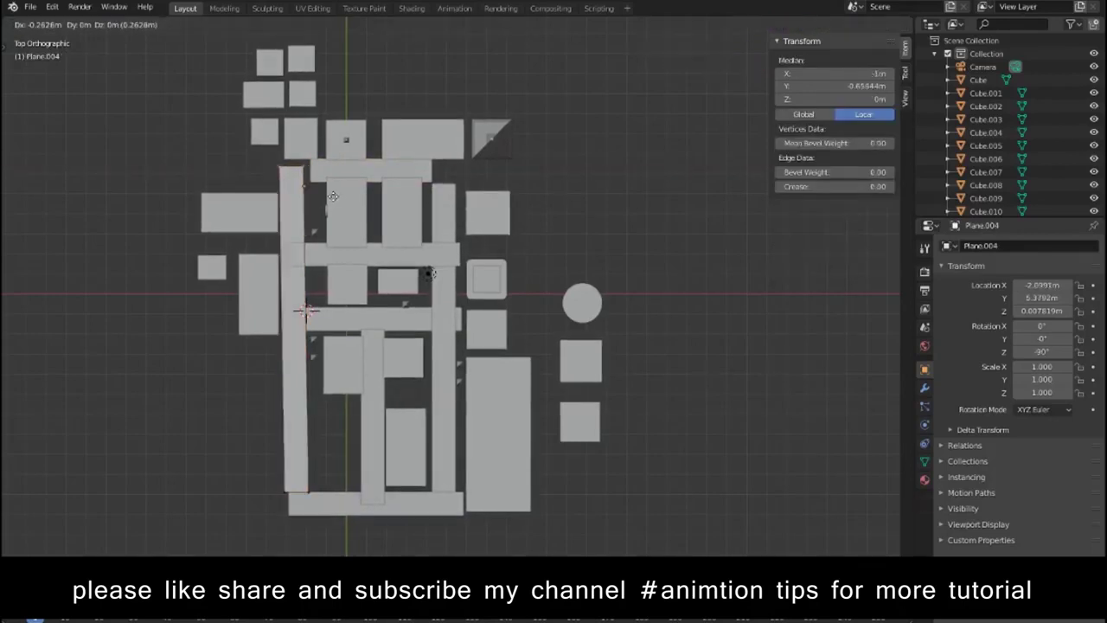
pyautogui.click(333, 196)
pyautogui.press('Tab')
# Step: Shorten the middle horizontal strip's left end along X so the roads meet neatly
pyautogui.click(318, 258)
pyautogui.press('Tab')
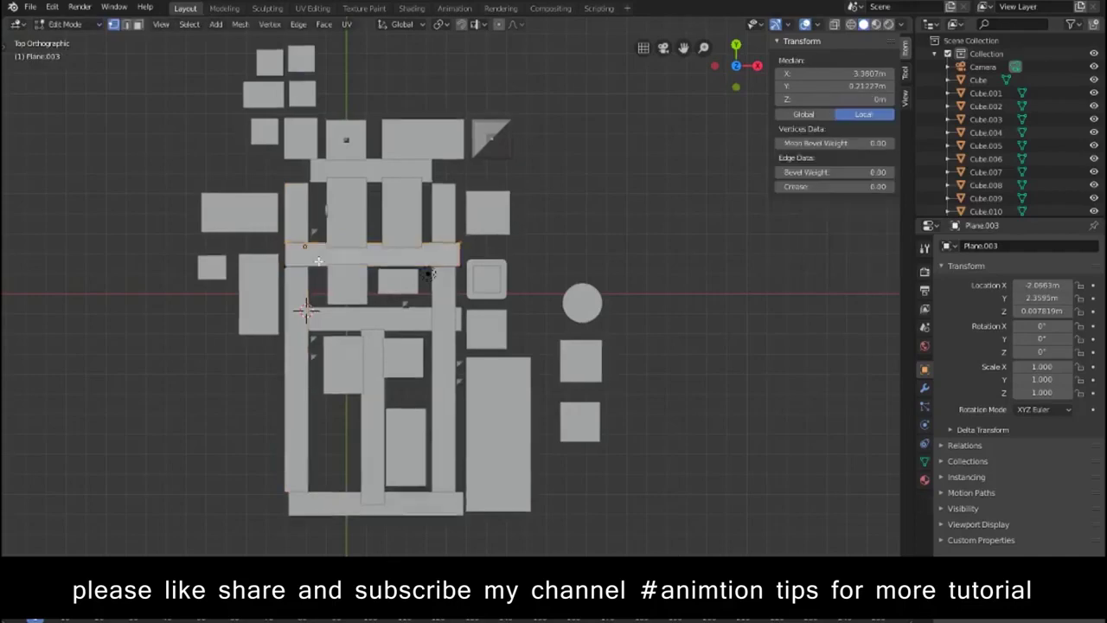
pyautogui.press('g')
pyautogui.press('x')
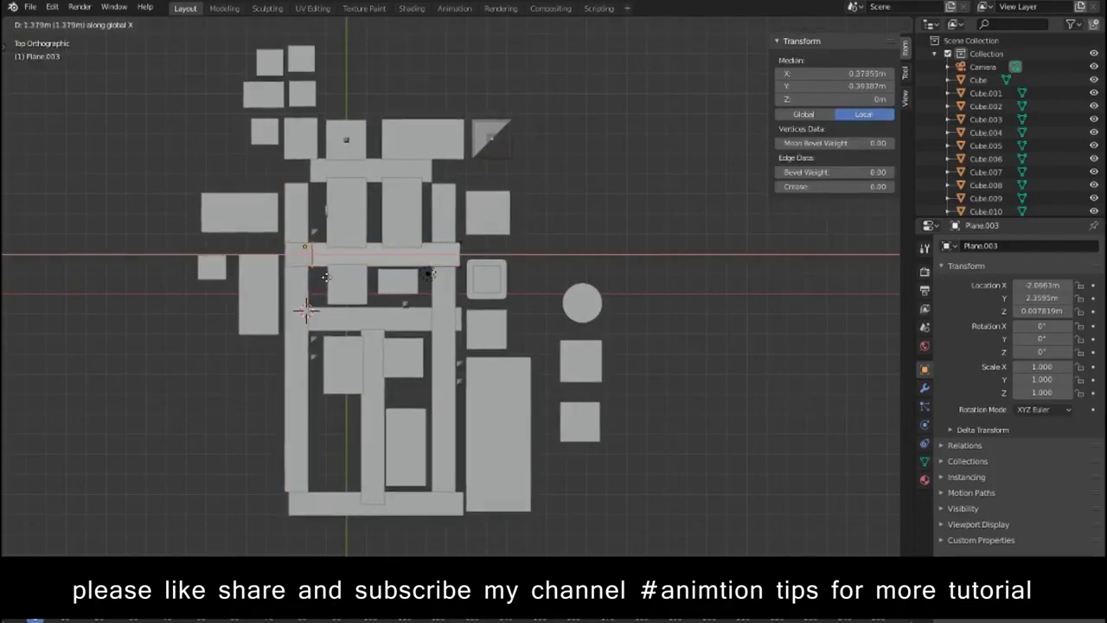
pyautogui.click(325, 276)
# Step: Unhide the ground Plane and lower it along Z to just below the roads
pyautogui.press('Tab')
pyautogui.moveTo(326, 276)
pyautogui.mouseDown(button='middle')
pyautogui.moveTo(619, 454)
pyautogui.moveTo(497, 412)
pyautogui.moveTo(606, 385)
pyautogui.mouseUp(button='middle')
pyautogui.scroll(-10, 1034, 126)
pyautogui.click(1094, 97)
pyautogui.press('KP_1')
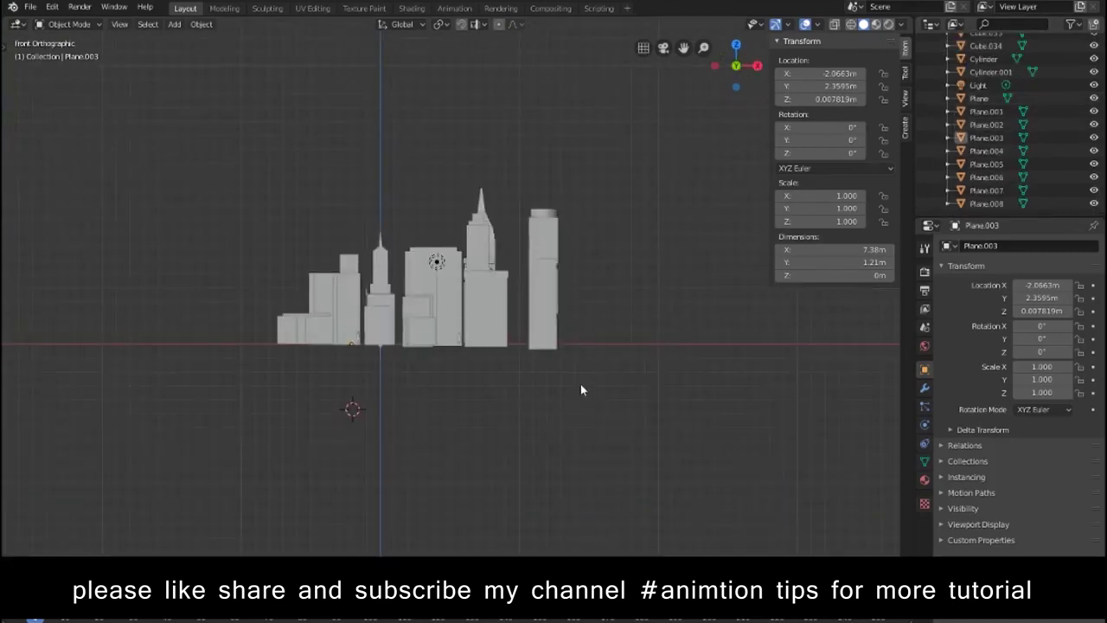
pyautogui.moveTo(581, 397)
pyautogui.mouseDown(button='middle')
pyautogui.moveTo(649, 396)
pyautogui.moveTo(598, 437)
pyautogui.moveTo(531, 313)
pyautogui.moveTo(593, 324)
pyautogui.moveTo(536, 300)
pyautogui.mouseUp(button='middle')
pyautogui.click(649, 395)
pyautogui.press('KP_1')
pyautogui.press('g')
pyautogui.press('z')
pyautogui.click(652, 395)
# Step: In top wireframe view, add a cube over the central block and scale it up
pyautogui.scroll(5, 596, 426)
pyautogui.scroll(-4, 594, 317)
pyautogui.press('KP_7')
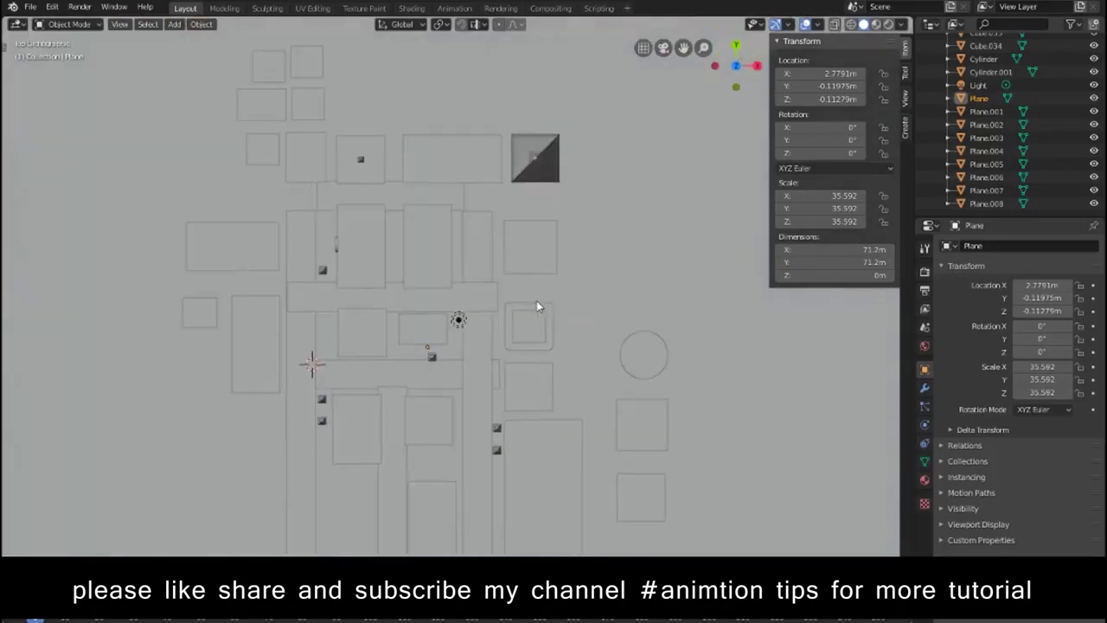
pyautogui.hotkey('shift', 'z')
pyautogui.keyDown('shift'); pyautogui.rightClick(417, 236); pyautogui.keyUp('shift')
pyautogui.hotkey('shift', 'a')
pyautogui.click(530, 279)
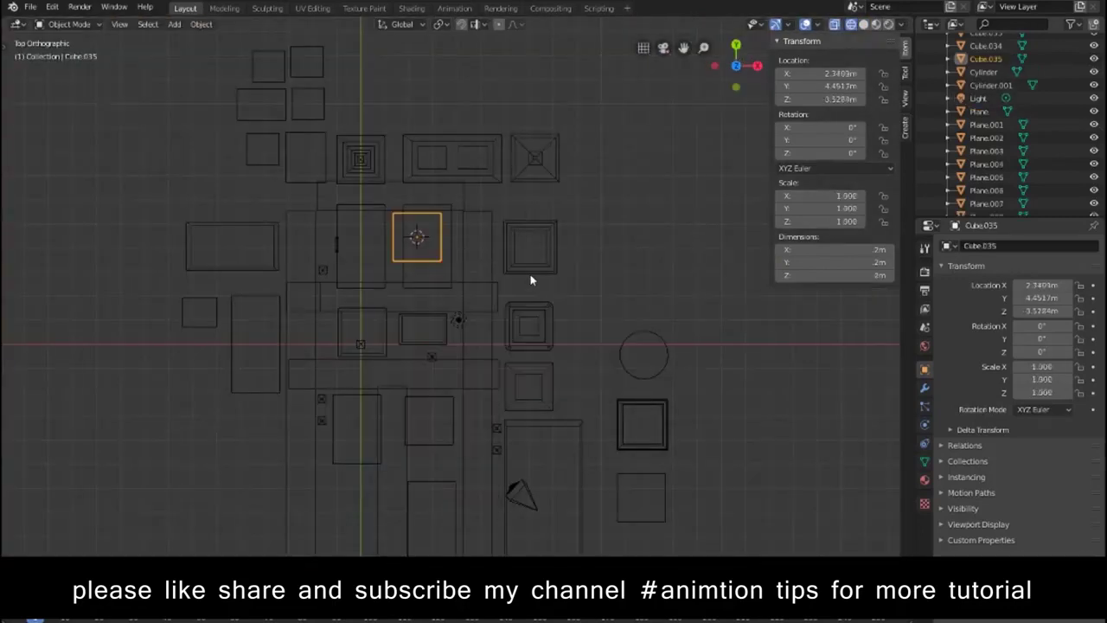
pyautogui.press('s')
pyautogui.click(588, 300)
# Step: In Edit Mode, move the cube's top and bottom edges along Y to fit the block
pyautogui.press('Tab')
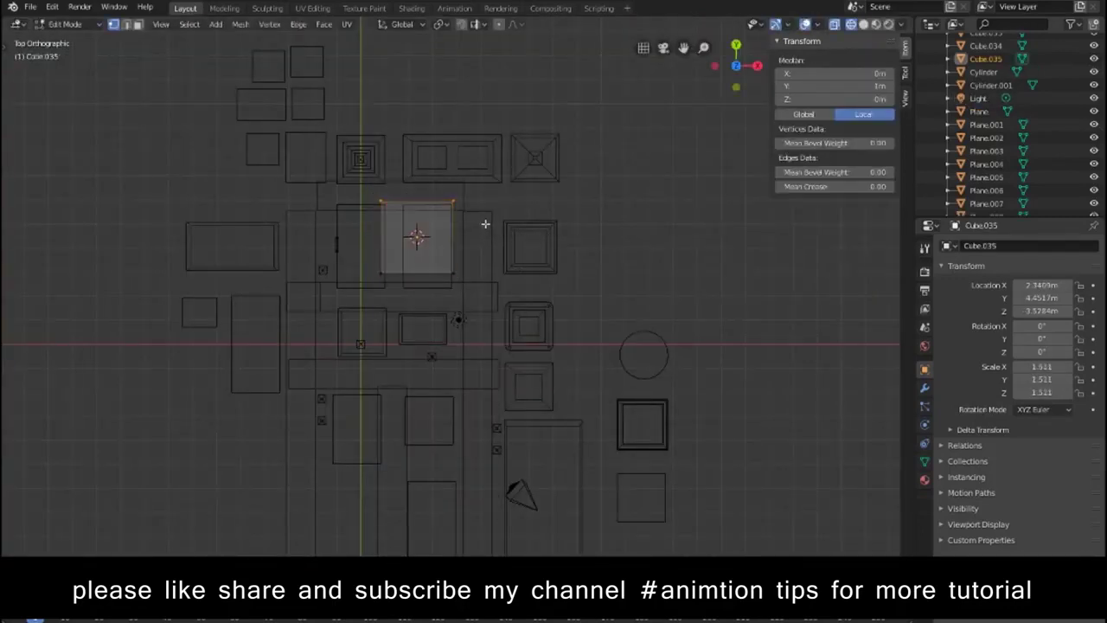
pyautogui.press('g')
pyautogui.press('y')
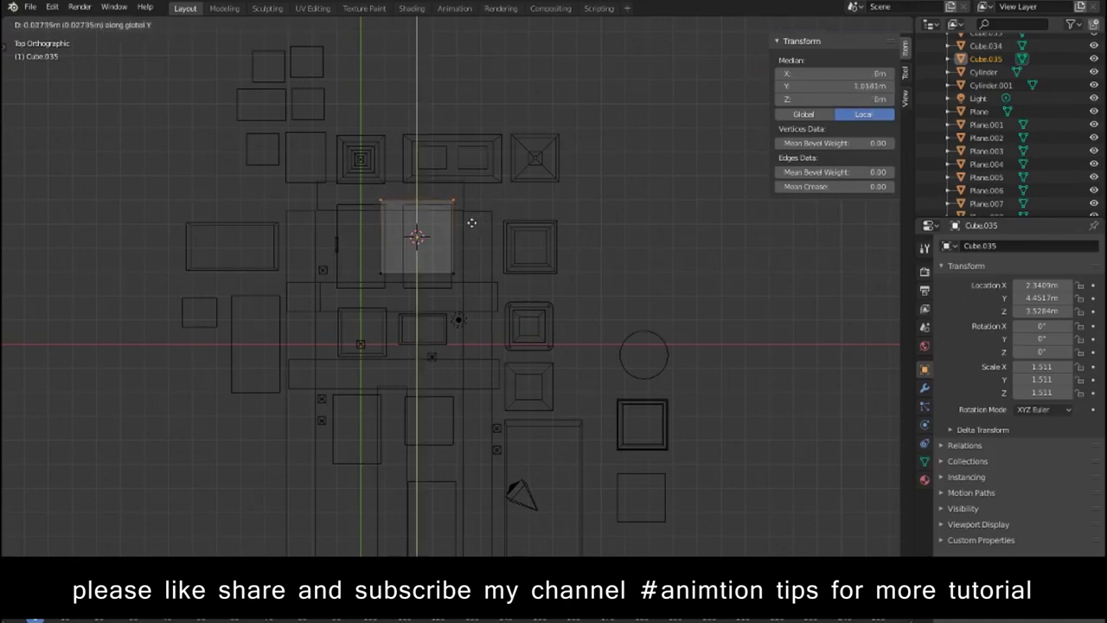
pyautogui.click(471, 223)
pyautogui.click(389, 275)
pyautogui.press('g')
pyautogui.press('x')
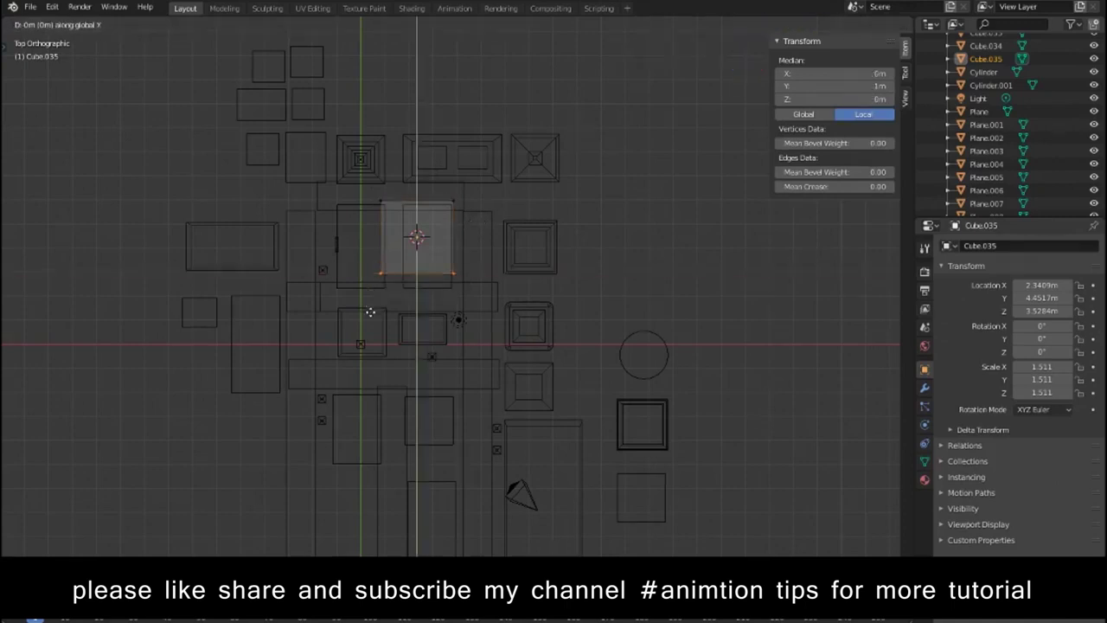
pyautogui.press('y')
pyautogui.click(371, 306)
# Step: Move the cube's left and right edges along X to cover the central buildings
pyautogui.click(385, 297)
pyautogui.press('g')
pyautogui.press('x')
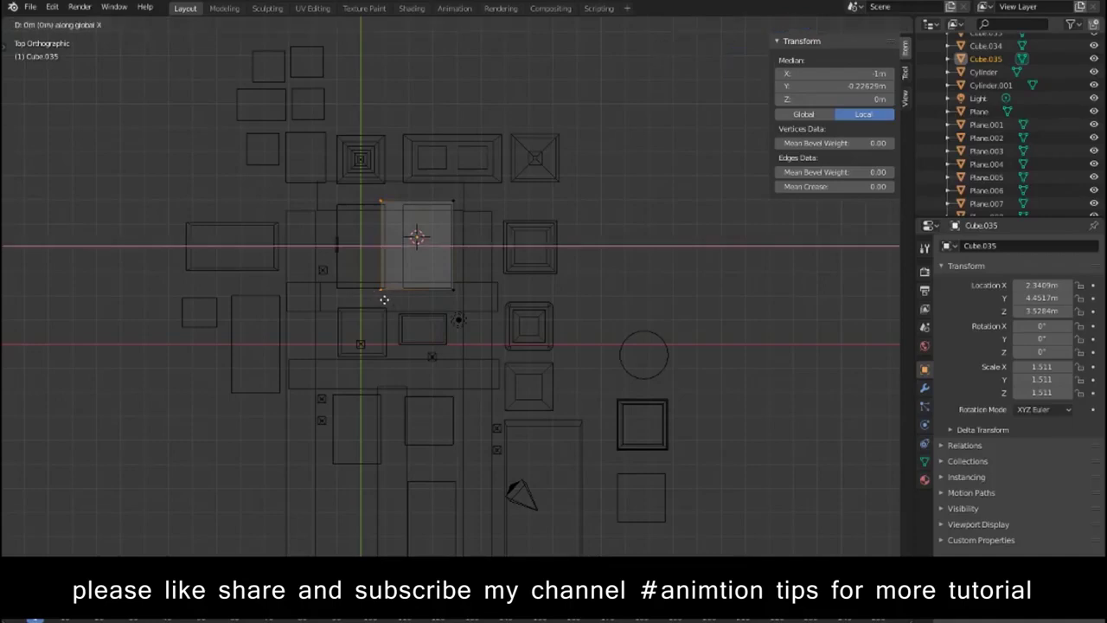
pyautogui.click(327, 303)
pyautogui.click(454, 255)
pyautogui.press('g')
pyautogui.press('x')
pyautogui.click(475, 311)
# Step: In front view, flatten the cube into a thin slab and lower it toward the ground
pyautogui.press('KP_1')
pyautogui.click(312, 258)
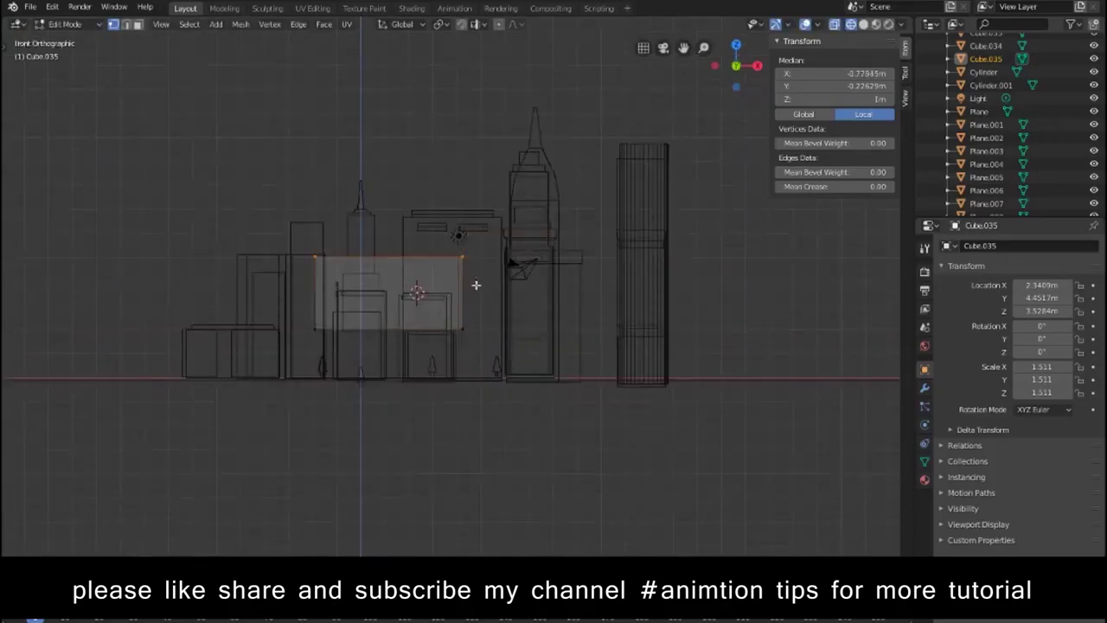
pyautogui.press('g')
pyautogui.press('z')
pyautogui.click(473, 349)
pyautogui.press('Tab')
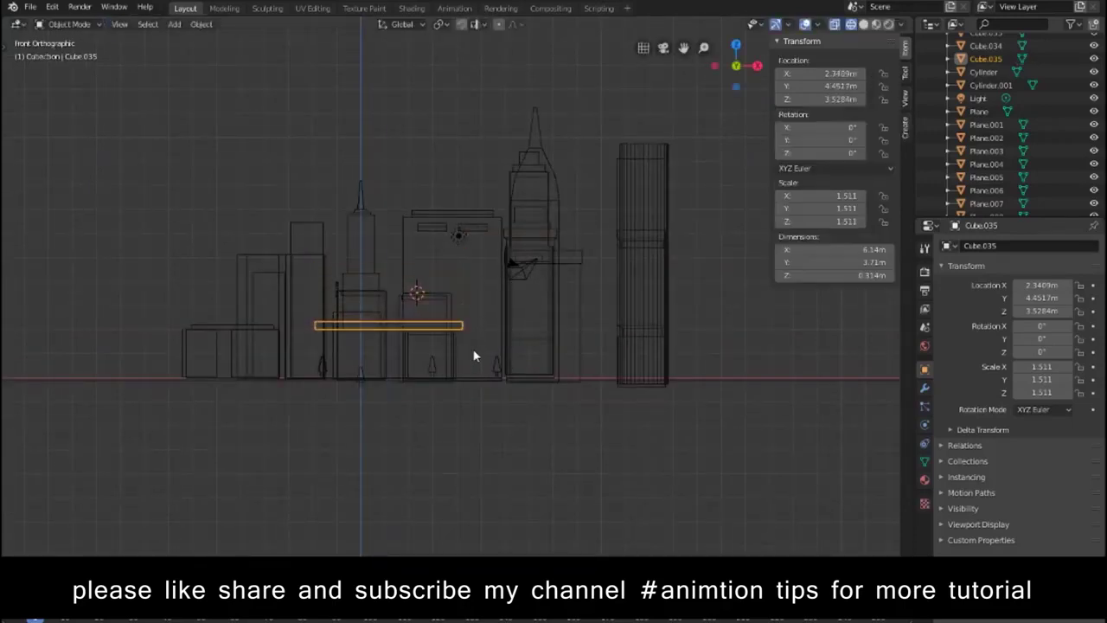
pyautogui.press('g')
pyautogui.press('z')
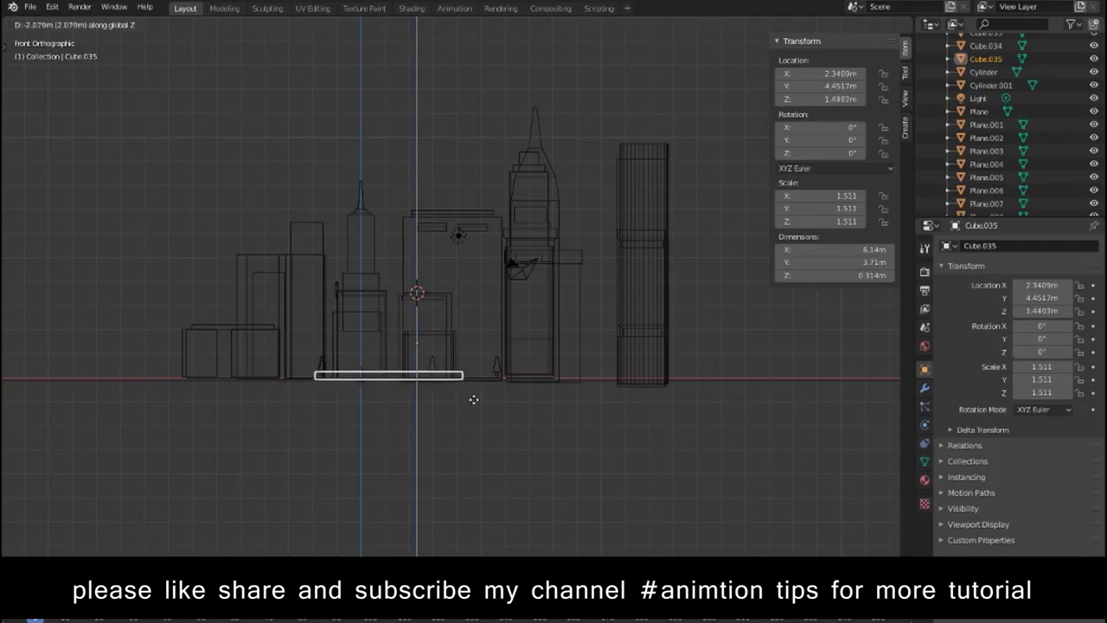
pyautogui.click(474, 404)
# Step: Scale the slab to Z 0.543 and rest it on the ground at Z 0.39448 m
pyautogui.moveTo(490, 439); pyautogui.dragTo(463, 390, button='middle')
pyautogui.press('s')
pyautogui.press('z')
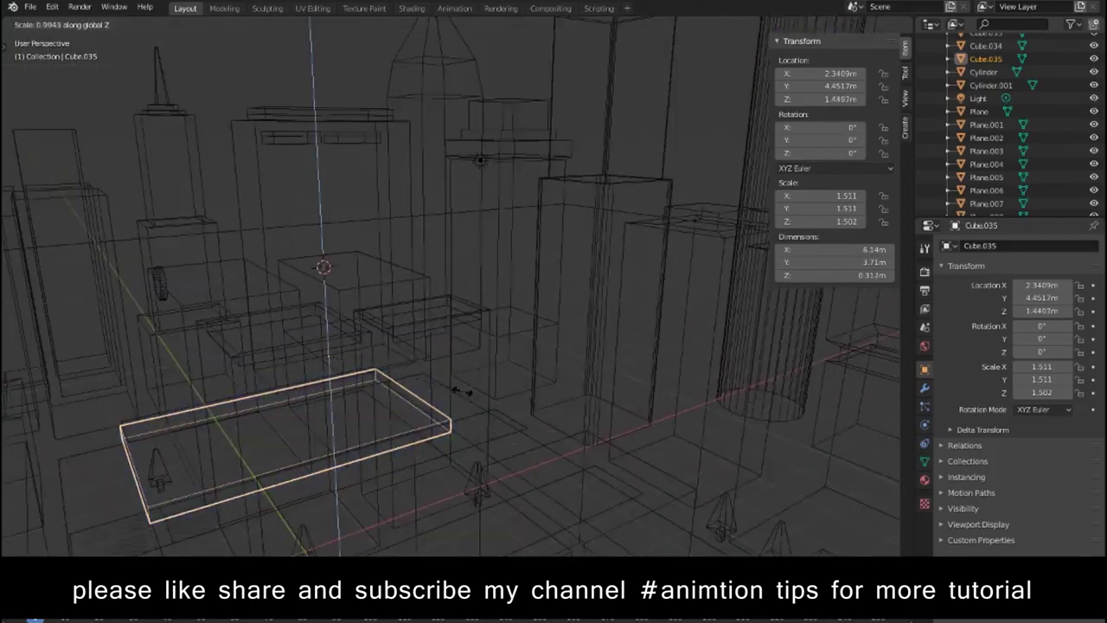
pyautogui.click(375, 338)
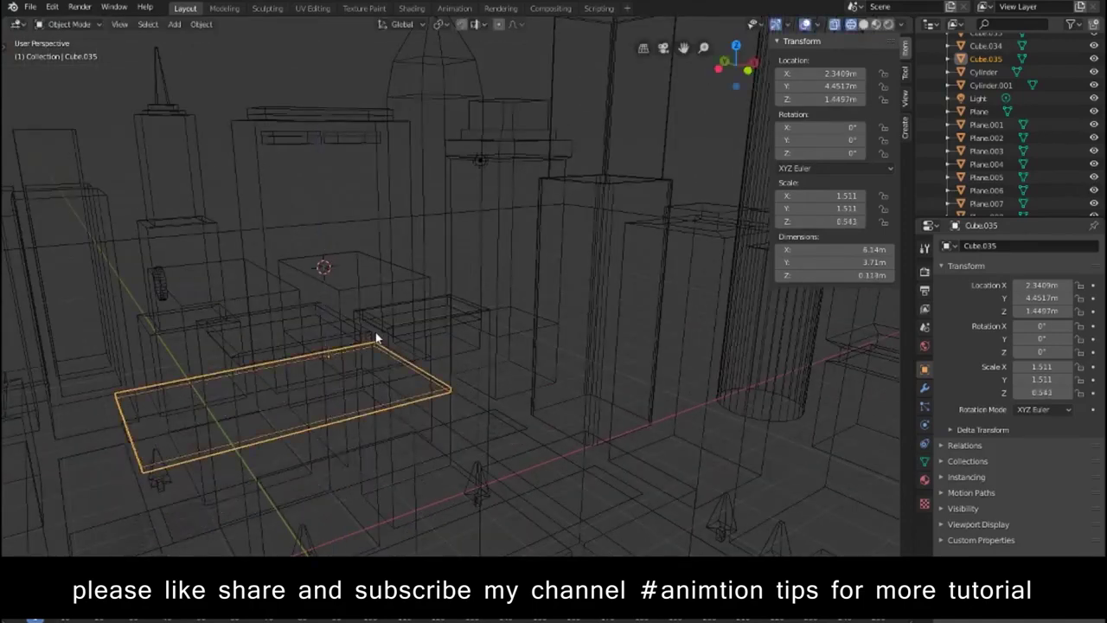
pyautogui.press('KP_1')
pyautogui.press('g')
pyautogui.press('z')
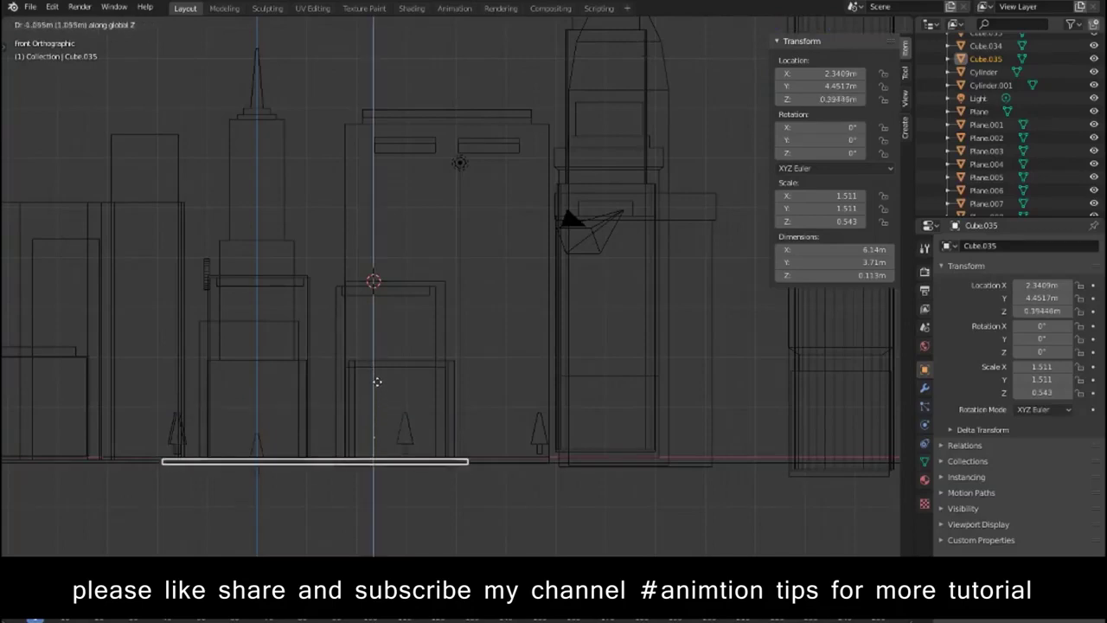
pyautogui.click(338, 450)
pyautogui.click(269, 481)
# Step: Set the cone tree on top of the slab and orbit the city in solid shading
pyautogui.press('g')
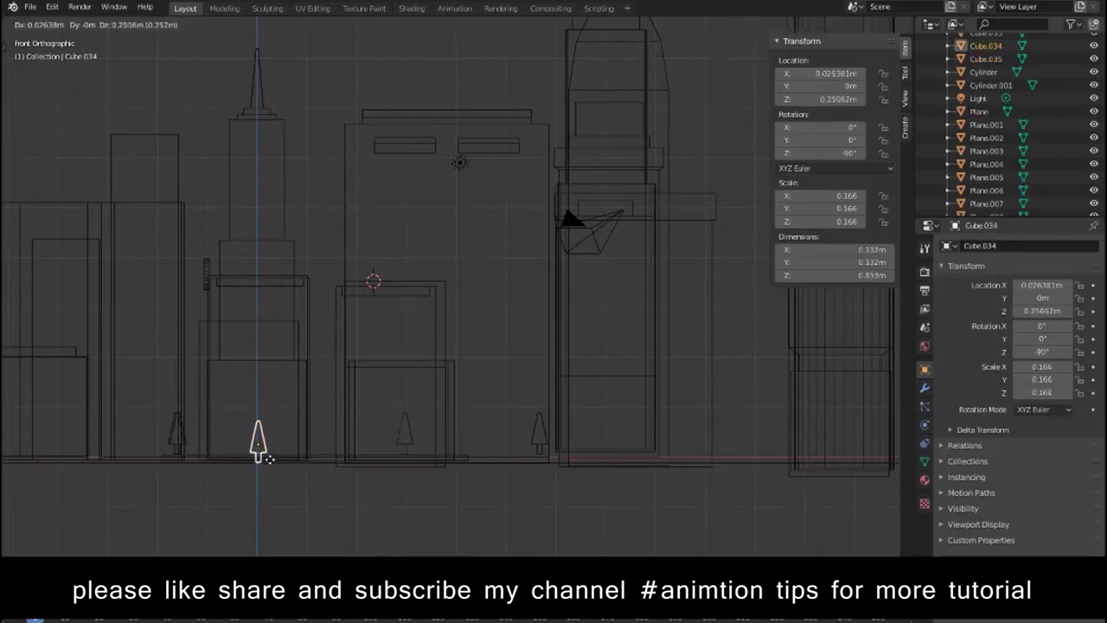
pyautogui.click(269, 463)
pyautogui.moveTo(269, 467); pyautogui.dragTo(623, 453, button='middle')
pyautogui.hotkey('shift', 'z')
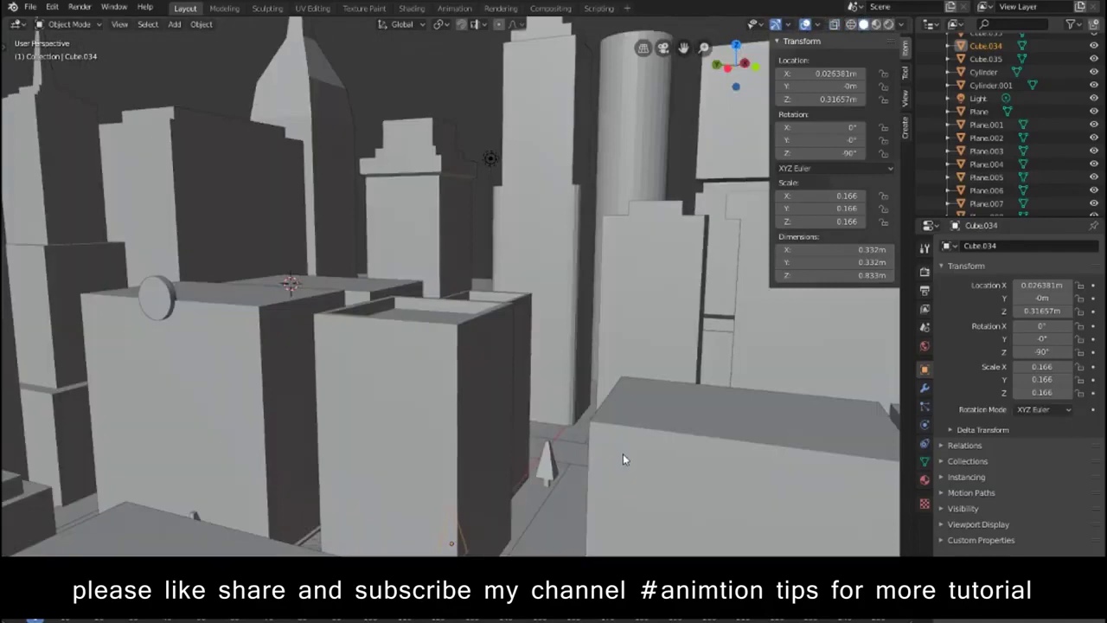
pyautogui.moveTo(697, 465)
pyautogui.mouseDown(button='middle')
pyautogui.moveTo(619, 466)
pyautogui.moveTo(610, 445)
pyautogui.mouseUp(button='middle')
pyautogui.scroll(-4, 601, 428)
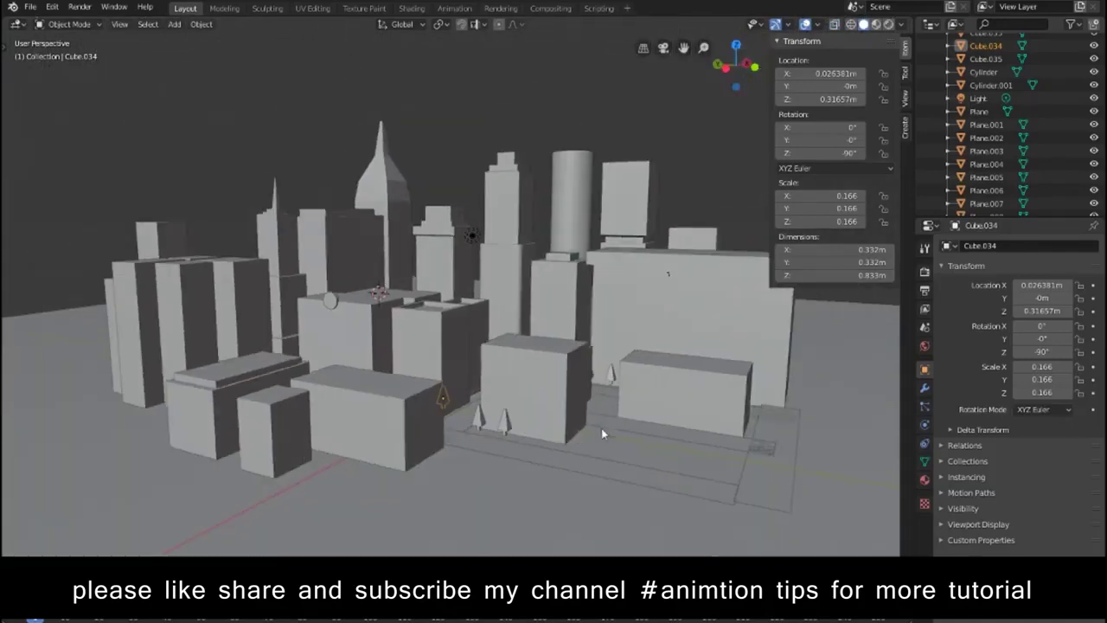
pyautogui.scroll(2, 666, 400)
pyautogui.moveTo(666, 399)
pyautogui.mouseDown(button='middle')
pyautogui.moveTo(601, 368)
pyautogui.moveTo(614, 337)
pyautogui.mouseUp(button='middle')
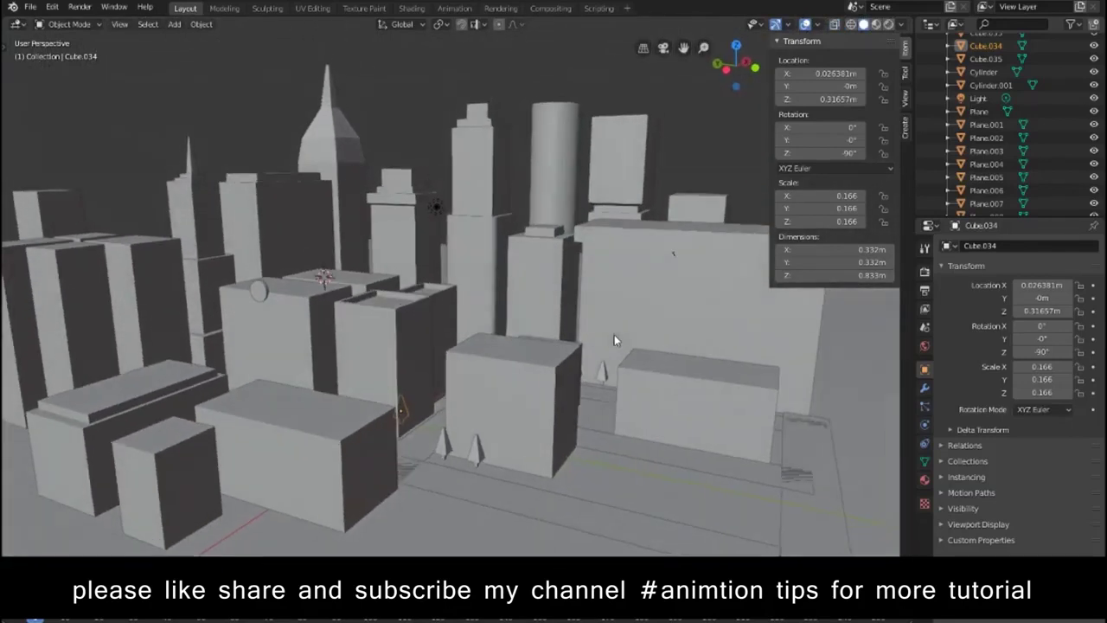
# Step: Create the Dynamic_1 sky world from the Dynamic Sky panel and preview it in Rendered shading
pyautogui.click(905, 130)
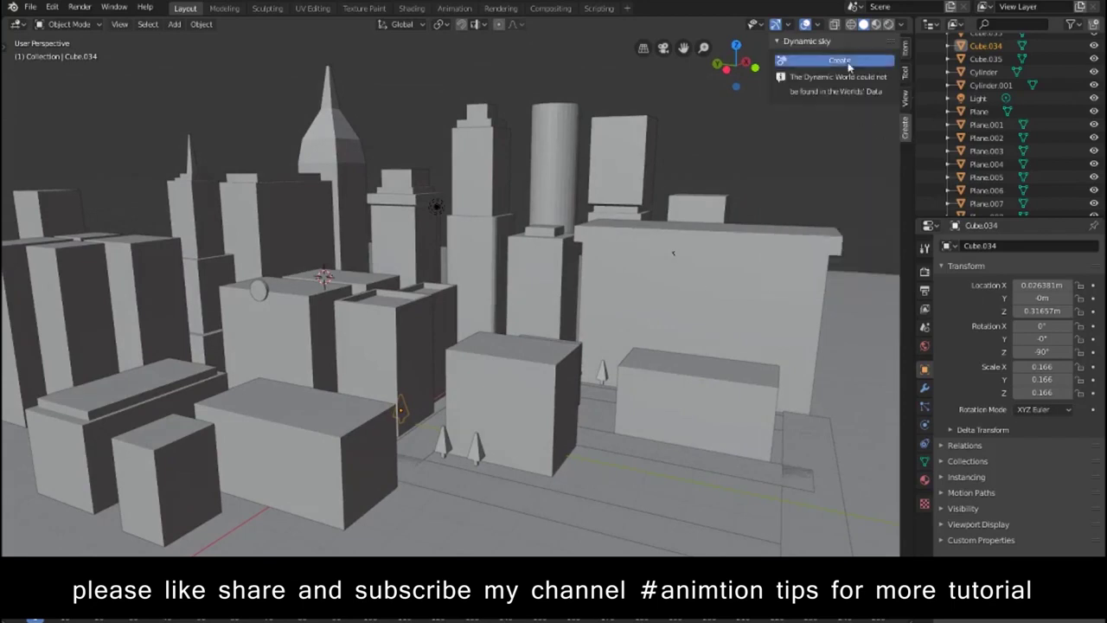
pyautogui.click(924, 345)
pyautogui.click(952, 245)
pyautogui.click(828, 330)
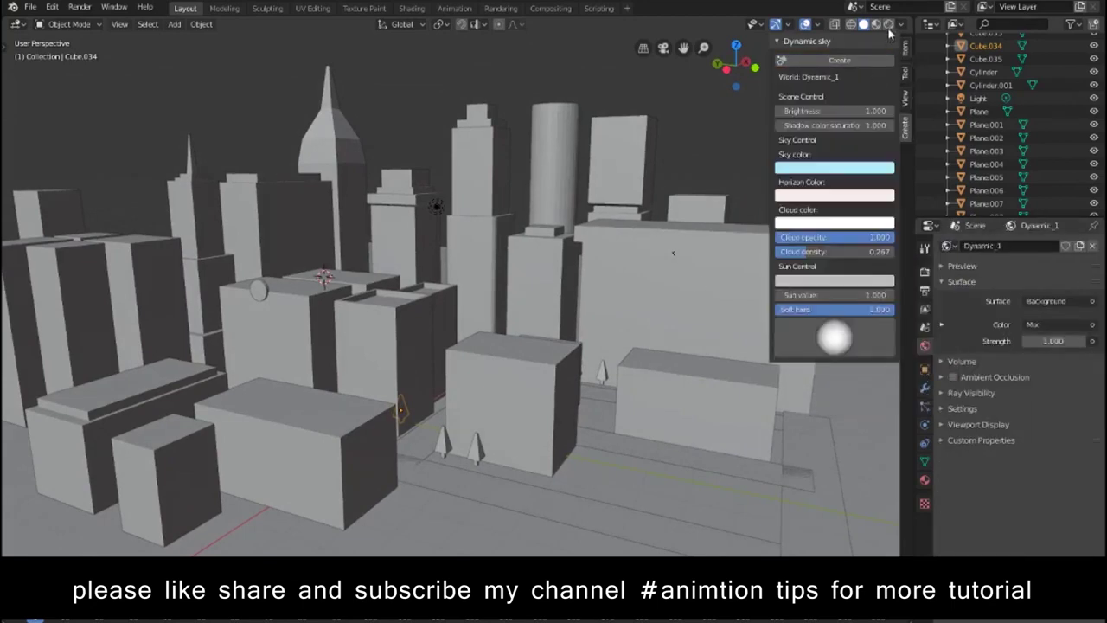
pyautogui.click(889, 24)
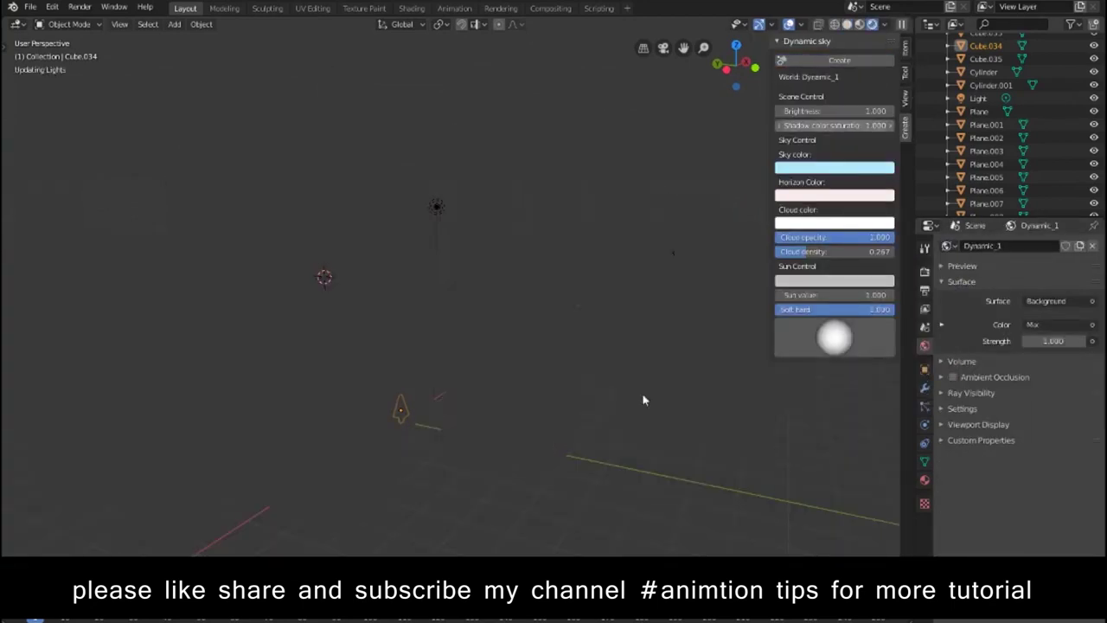
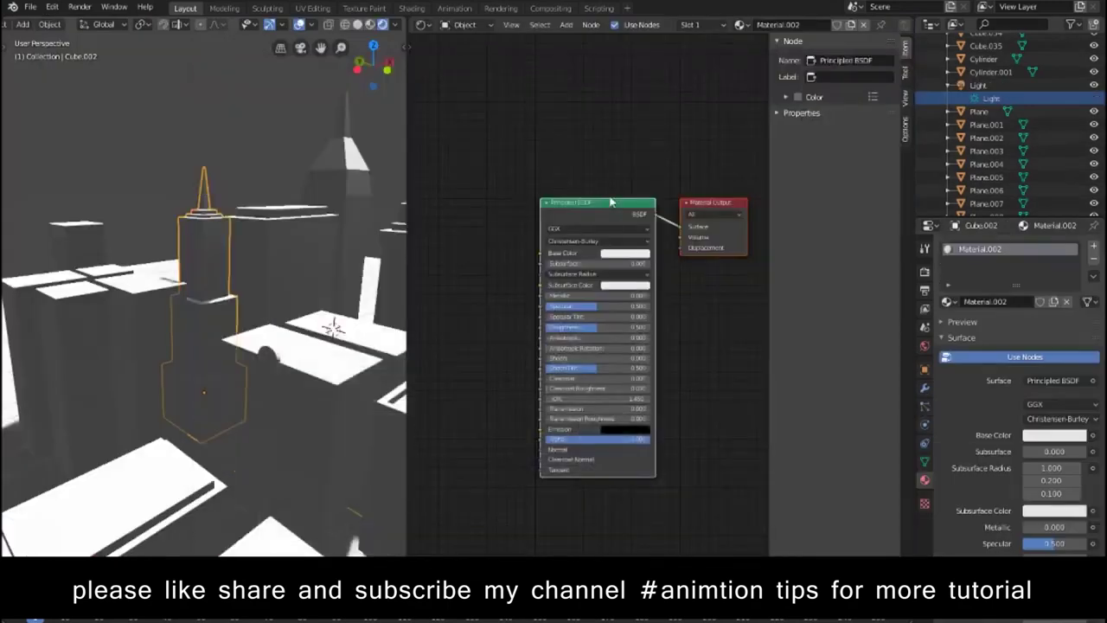
# Step: Preview the b-1.png texture in the Image Editor and put the tower into Edit Mode
pyautogui.click(424, 24)
pyautogui.click(441, 104)
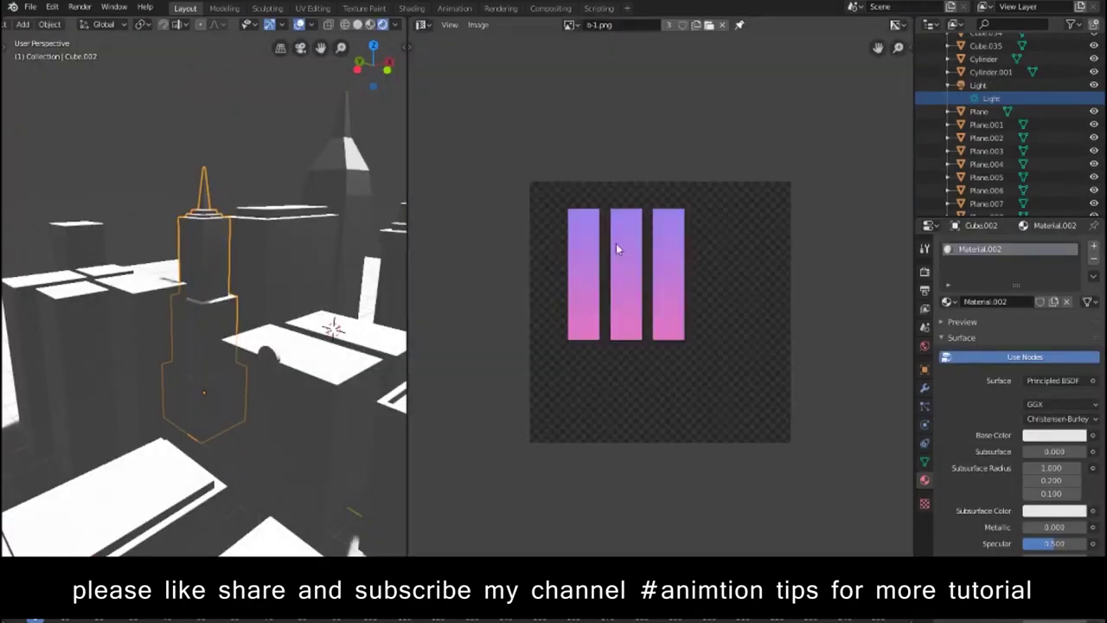
pyautogui.press('Tab')
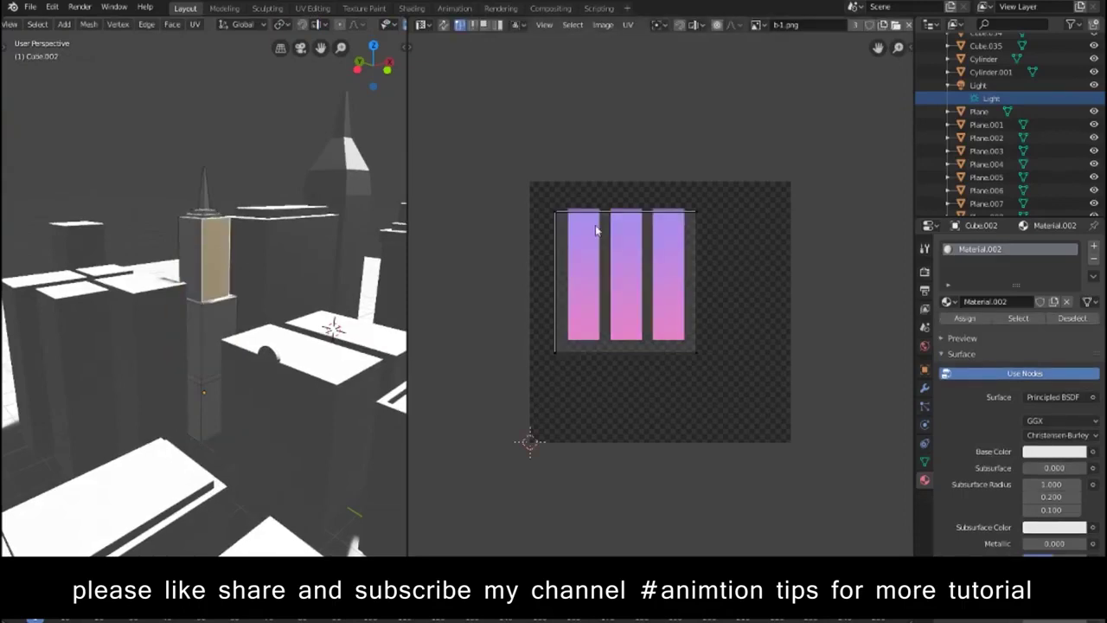
# Step: Back in the Shader Editor, rename Material.002 to 'building 1' and check which faces it covers
pyautogui.click(421, 24)
pyautogui.click(449, 95)
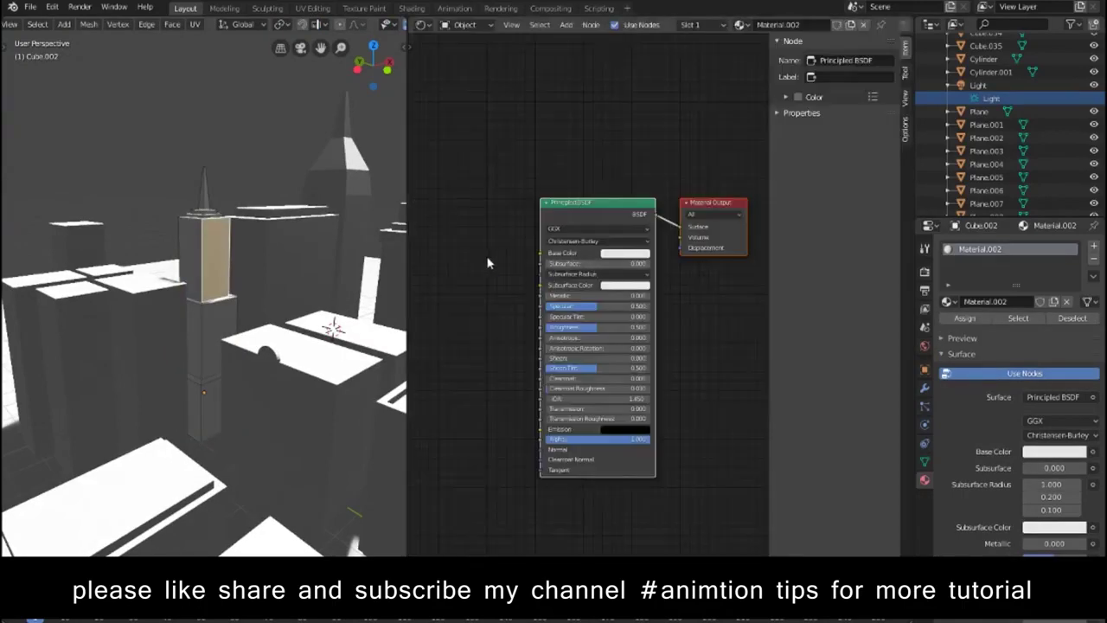
pyautogui.doubleClick(1012, 301)
pyautogui.write('building')
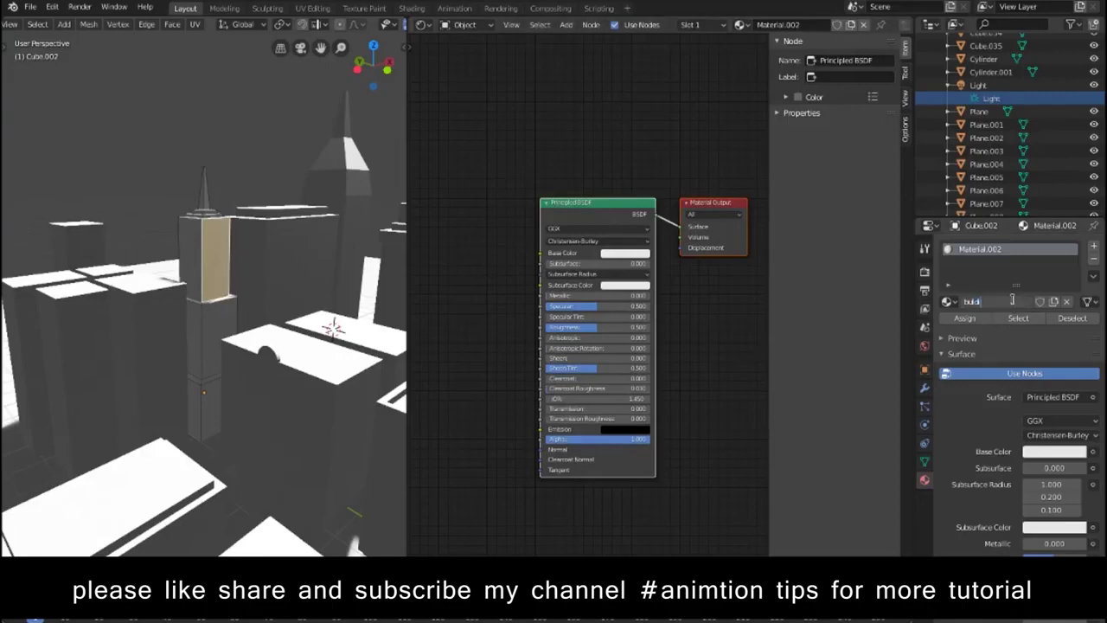
pyautogui.write(' 1')
pyautogui.press('Return')
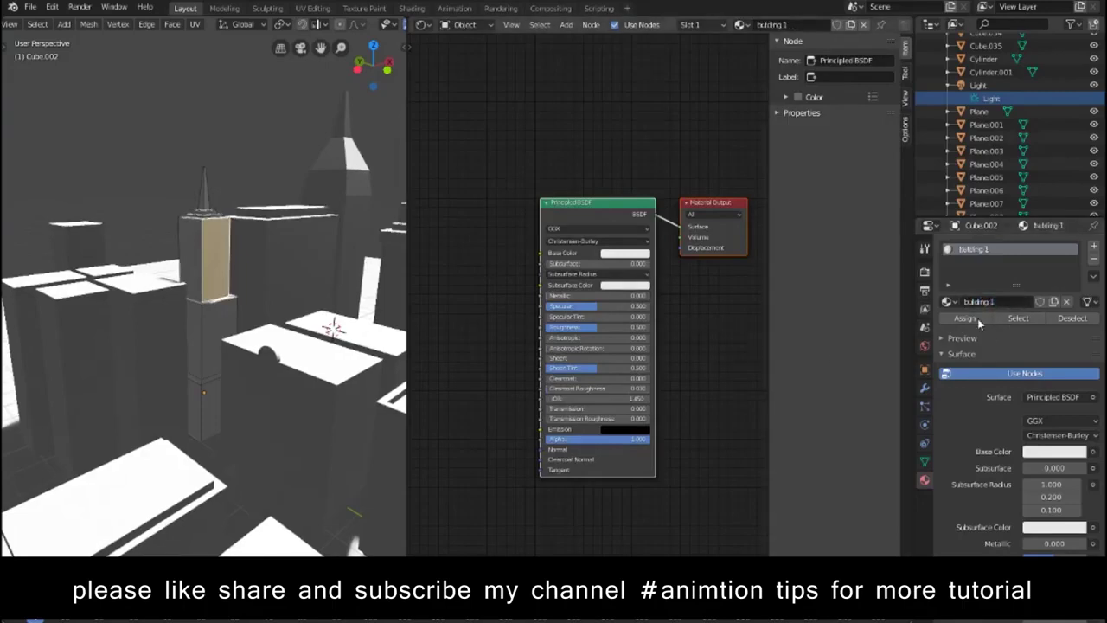
pyautogui.click(1018, 318)
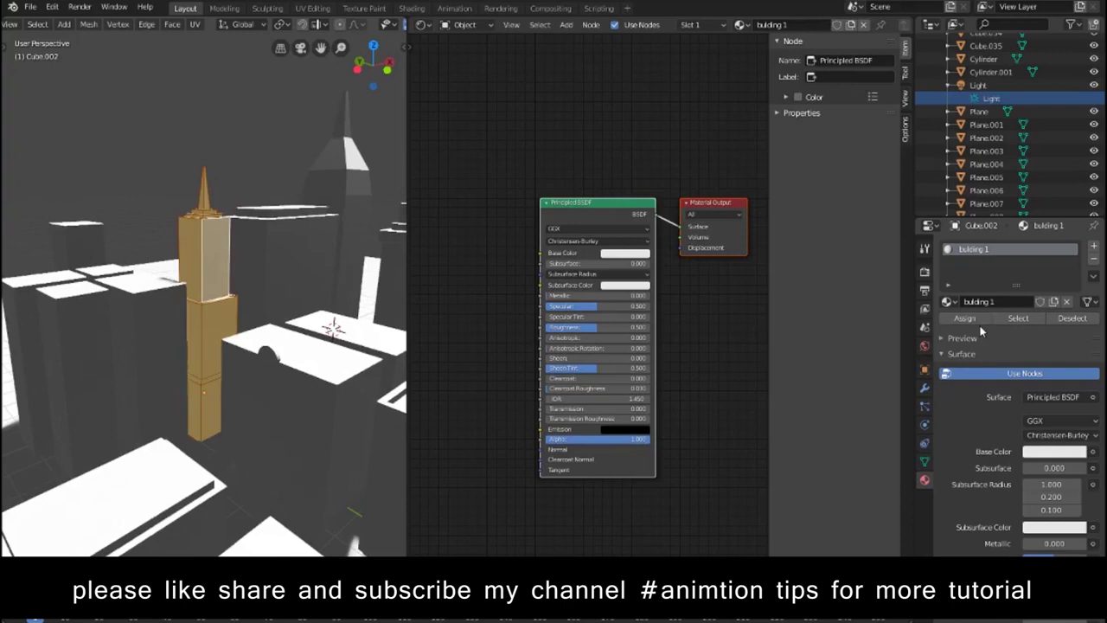
pyautogui.click(1072, 318)
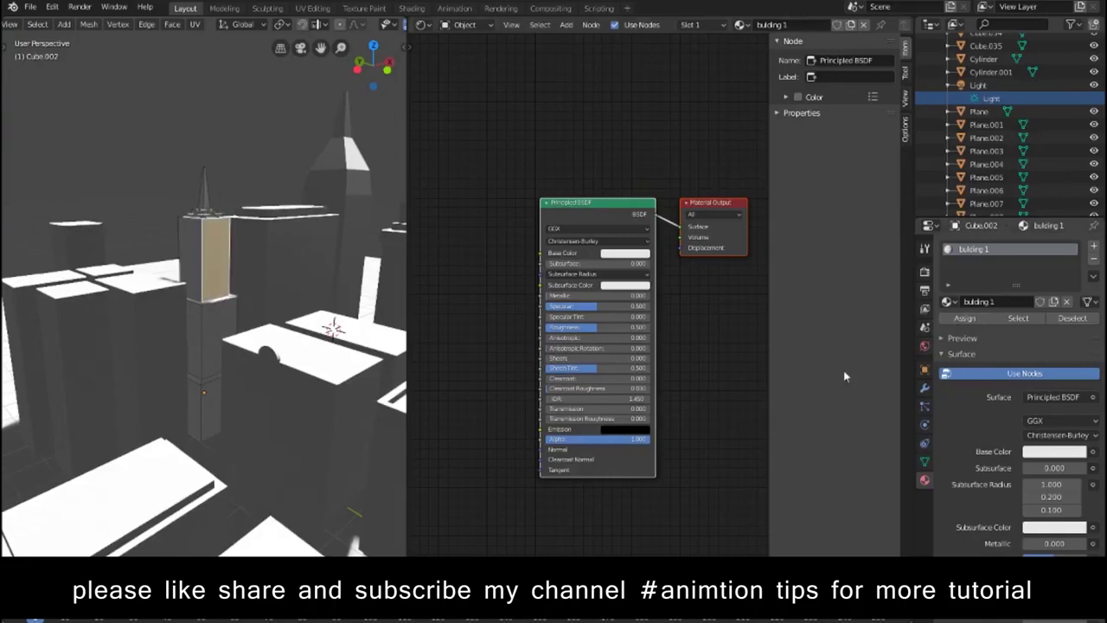
# Step: Add an Image Texture node and connect its Color to the Principled BSDF Base Color
pyautogui.rightClick(472, 255)
pyautogui.hotkey('shift', 'a')
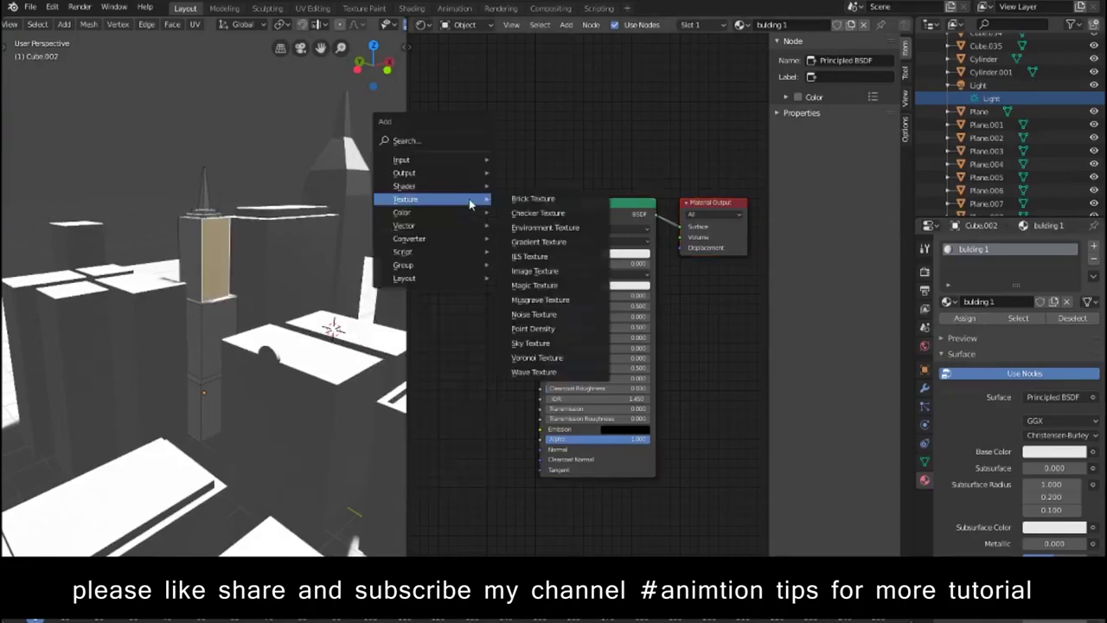
pyautogui.click(536, 276)
pyautogui.click(403, 220)
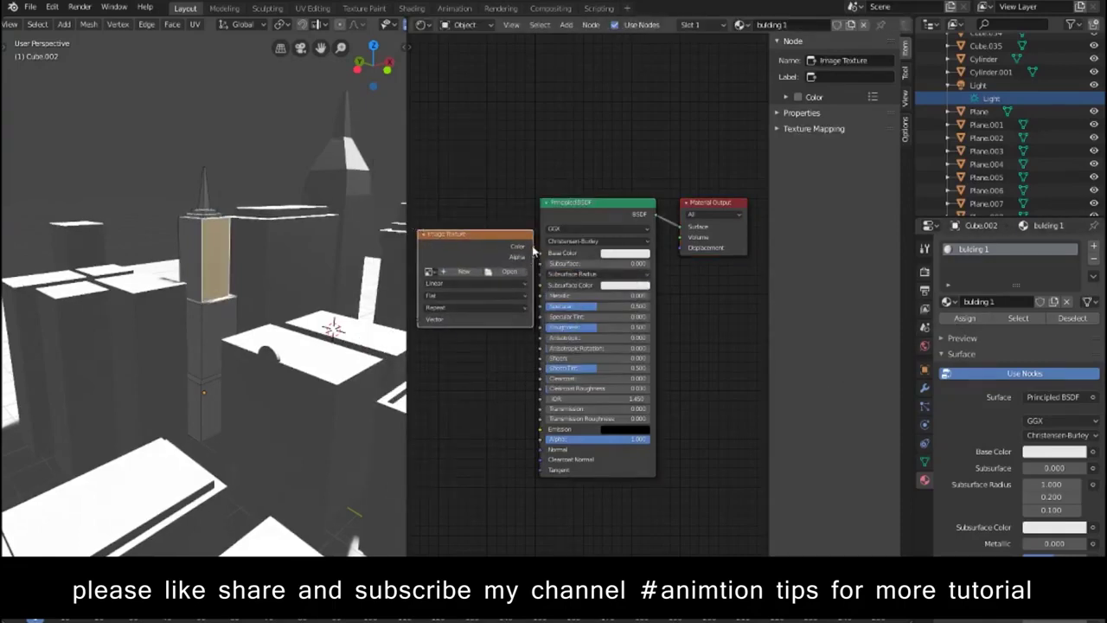
pyautogui.moveTo(608, 270); pyautogui.dragTo(630, 271)
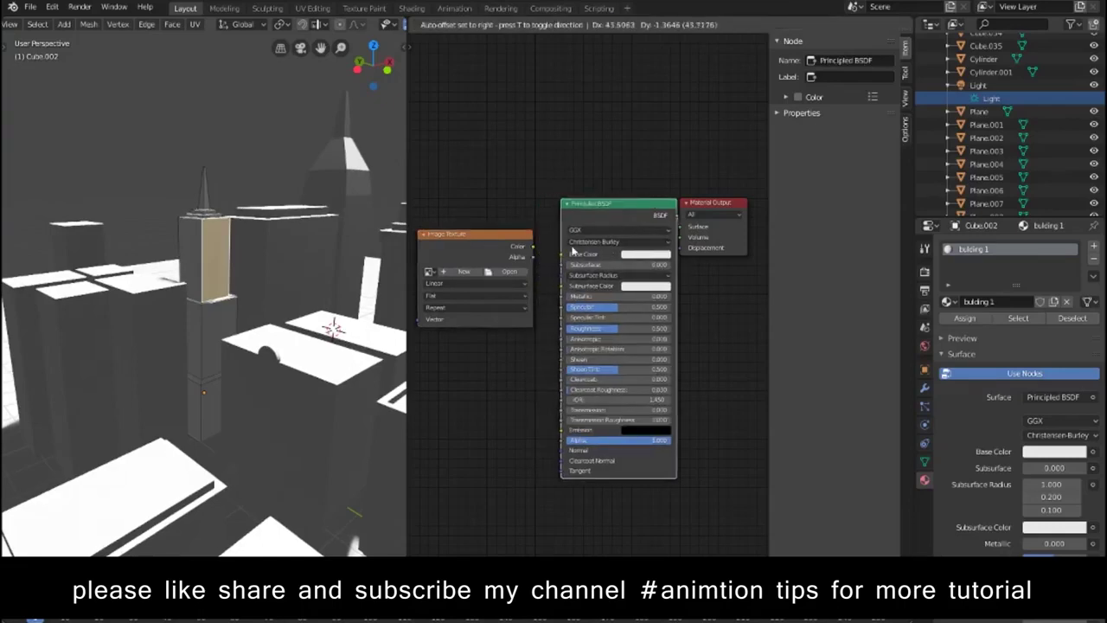
pyautogui.moveTo(533, 246); pyautogui.dragTo(562, 255)
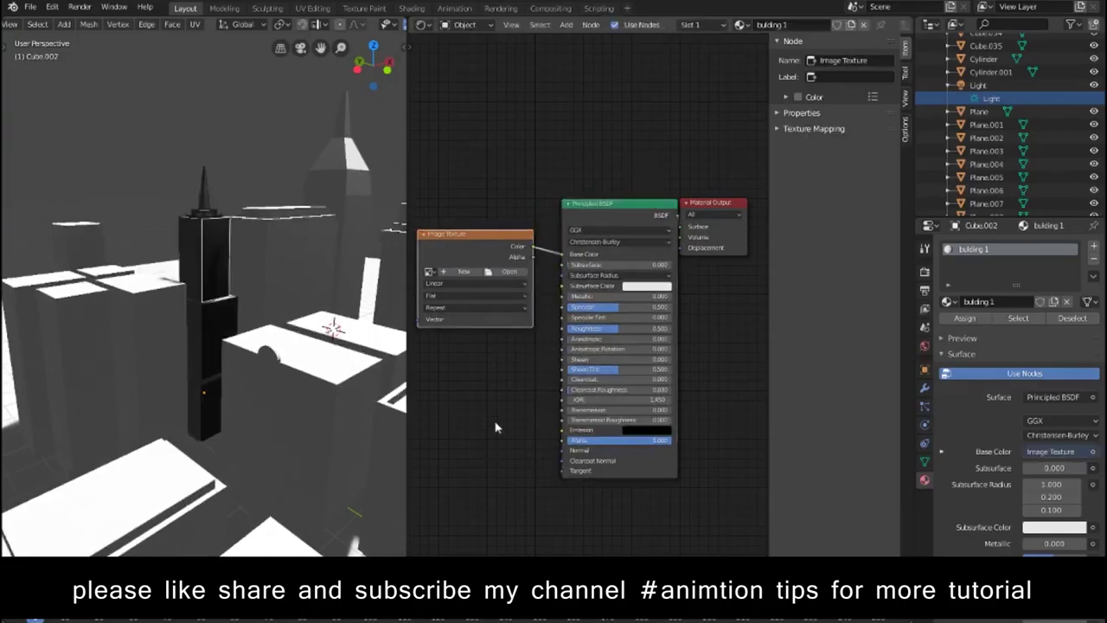
# Step: With the texture image shown, Smart UV Project the tower's front face
pyautogui.click(424, 25)
pyautogui.click(448, 91)
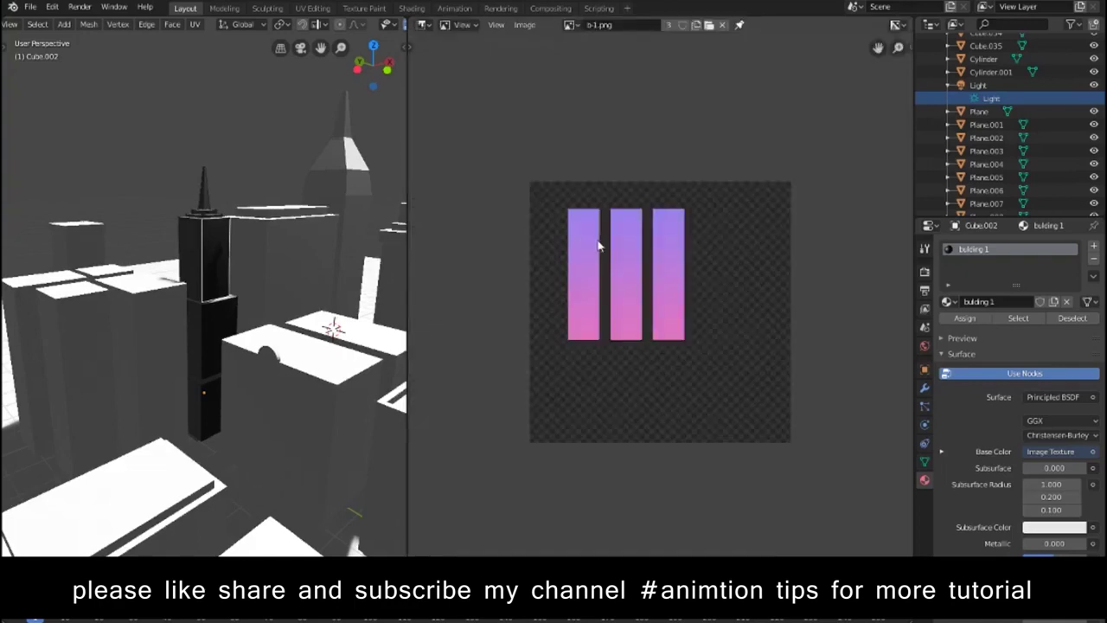
pyautogui.click(212, 248)
pyautogui.rightClick(212, 248)
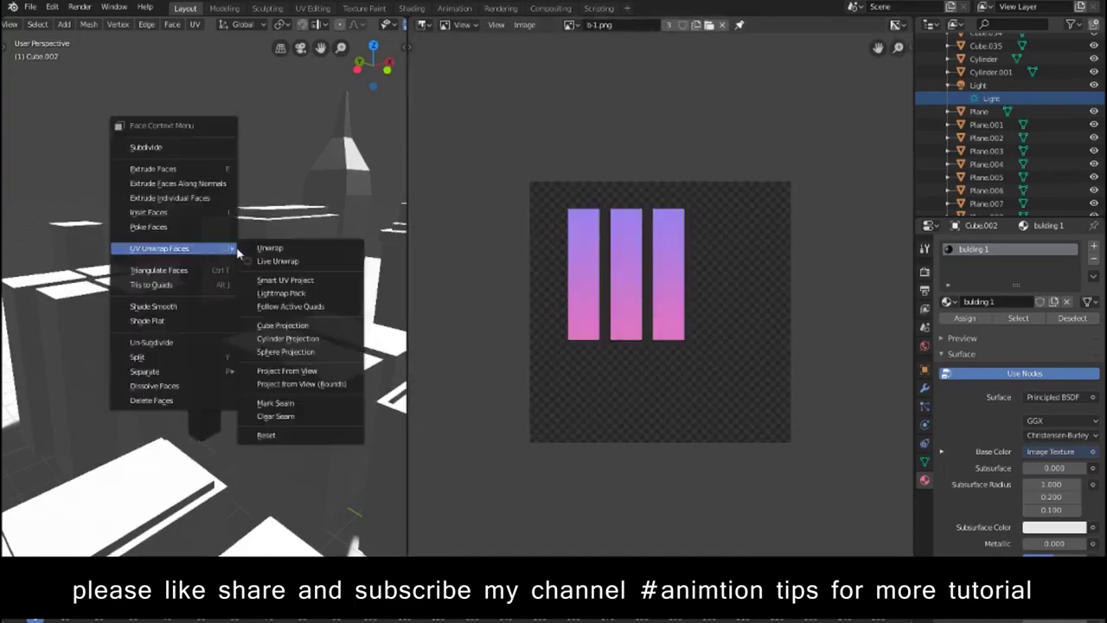
pyautogui.click(286, 282)
pyautogui.click(335, 388)
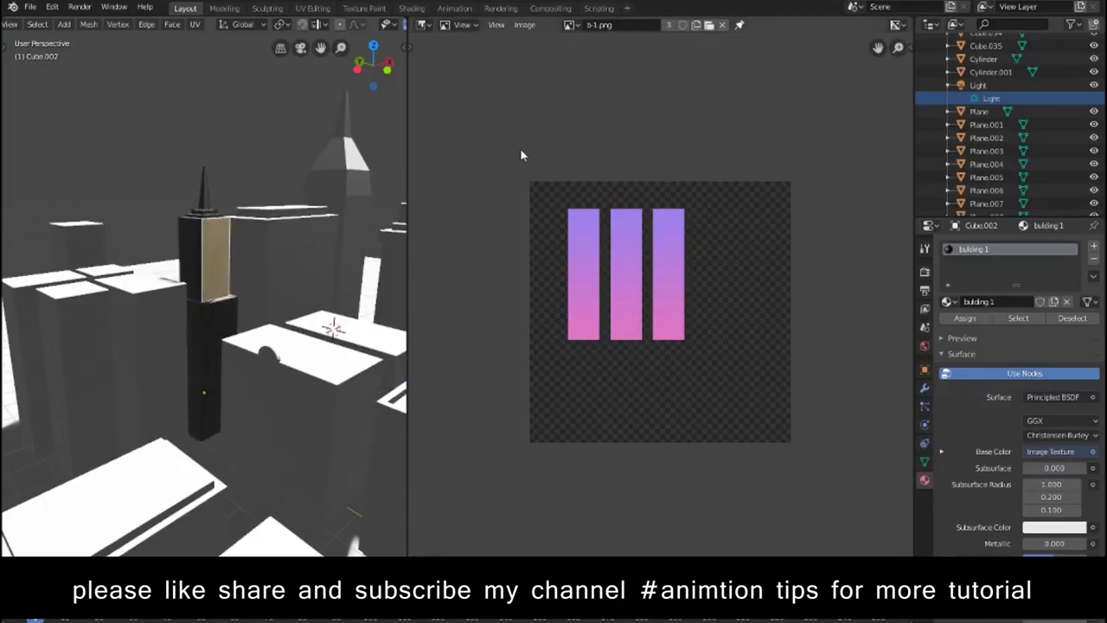
# Step: Load b-1.png into the Image Texture node in the Shader Editor
pyautogui.click(424, 25)
pyautogui.click(460, 113)
pyautogui.click(431, 271)
pyautogui.click(450, 287)
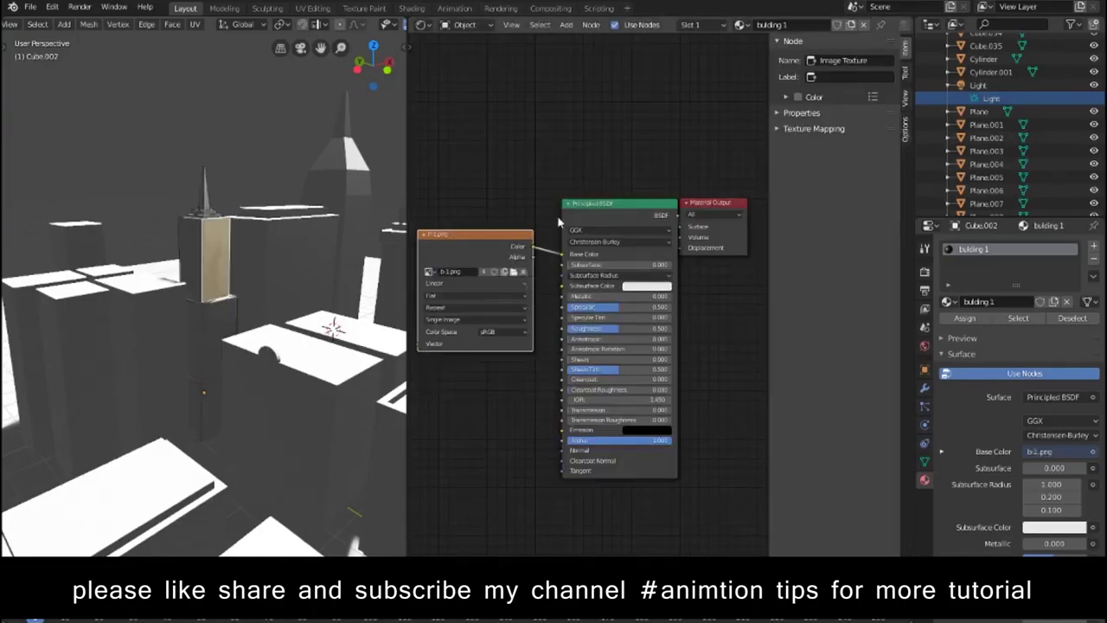
pyautogui.click(423, 25)
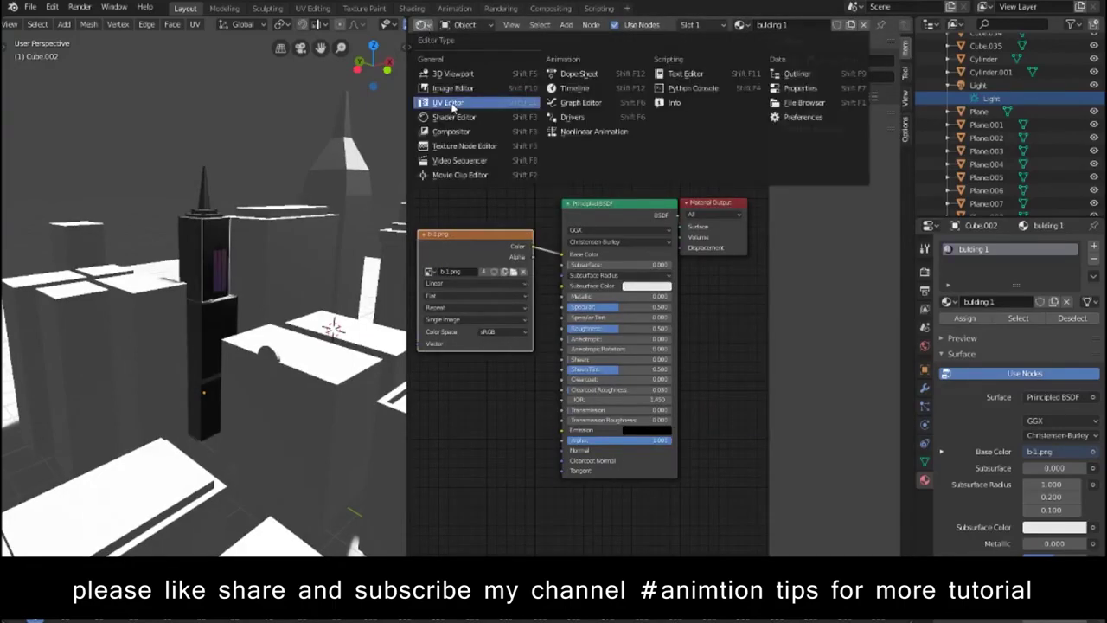
# Step: In the UV Editor, select the face's UV square and scale it down
pyautogui.click(448, 102)
pyautogui.moveTo(507, 160); pyautogui.dragTo(820, 480)
pyautogui.press('s')
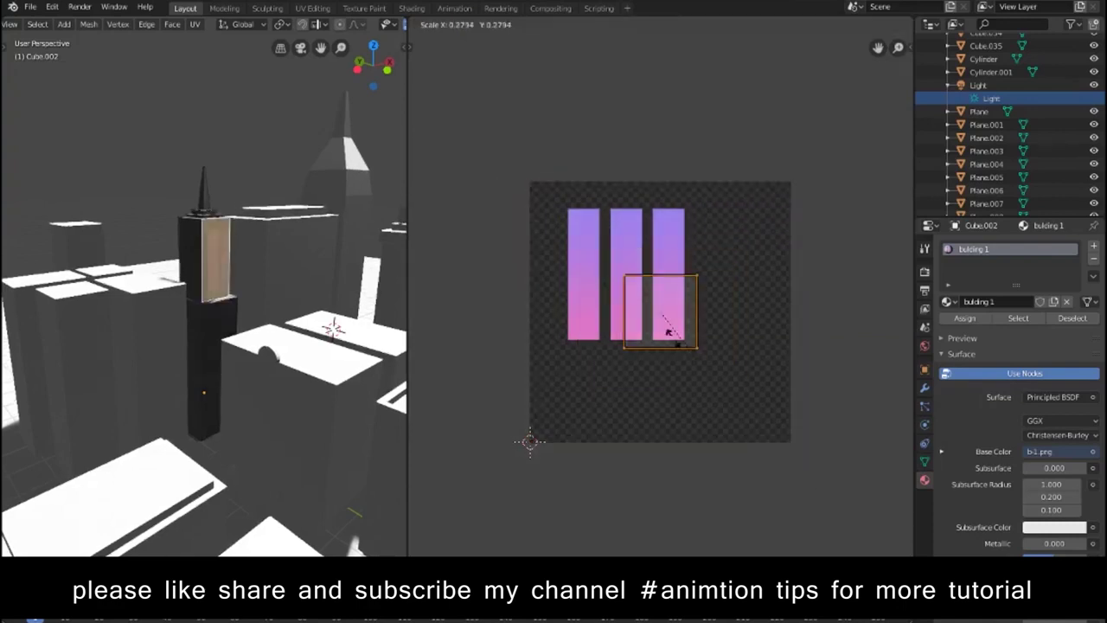
pyautogui.click(707, 342)
pyautogui.click(680, 307)
pyautogui.moveTo(684, 315)
pyautogui.mouseDown()
pyautogui.moveTo(777, 435)
pyautogui.moveTo(548, 193)
pyautogui.mouseUp()
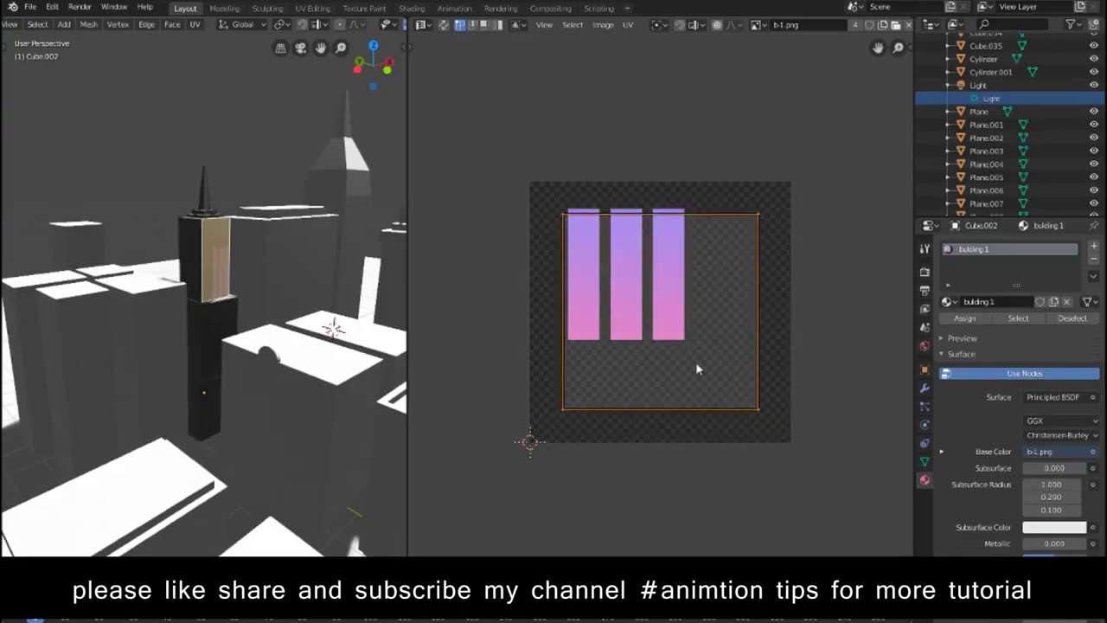
pyautogui.press('s')
pyautogui.click(662, 321)
# Step: Move and resize the UV square to frame the three bars, then return to the Shader Editor
pyautogui.press('g')
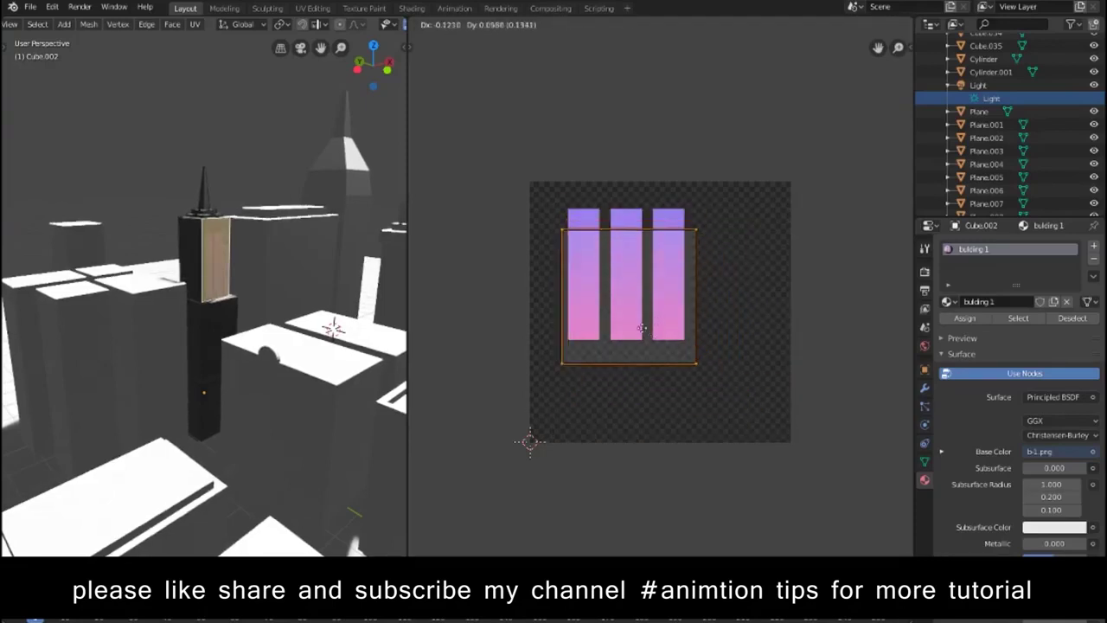
pyautogui.click(655, 327)
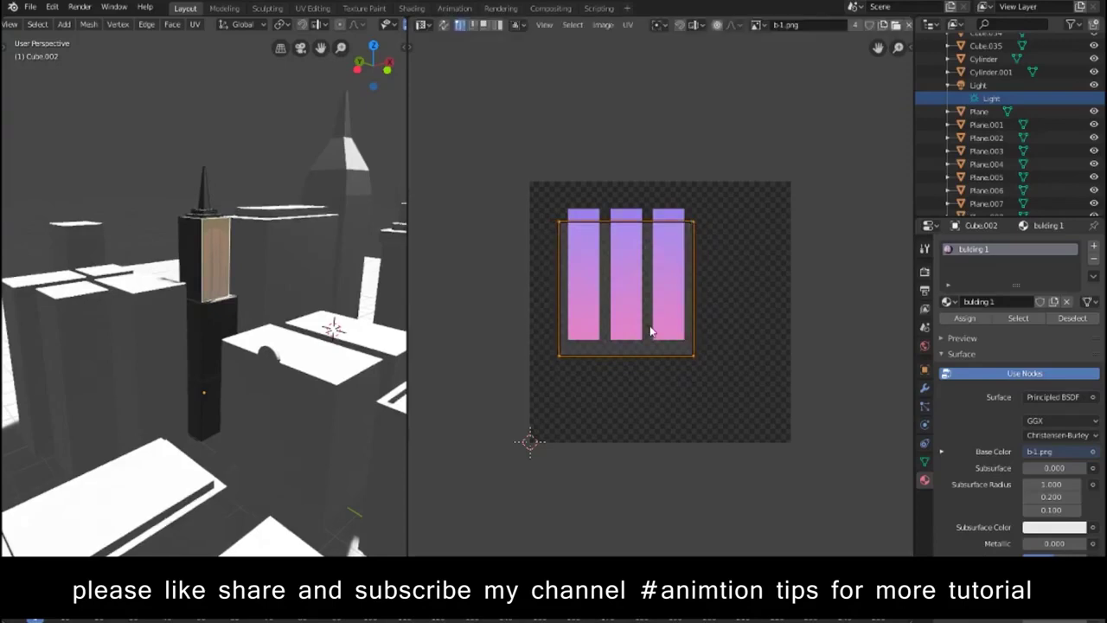
pyautogui.press('s')
pyautogui.click(655, 337)
pyautogui.press('g')
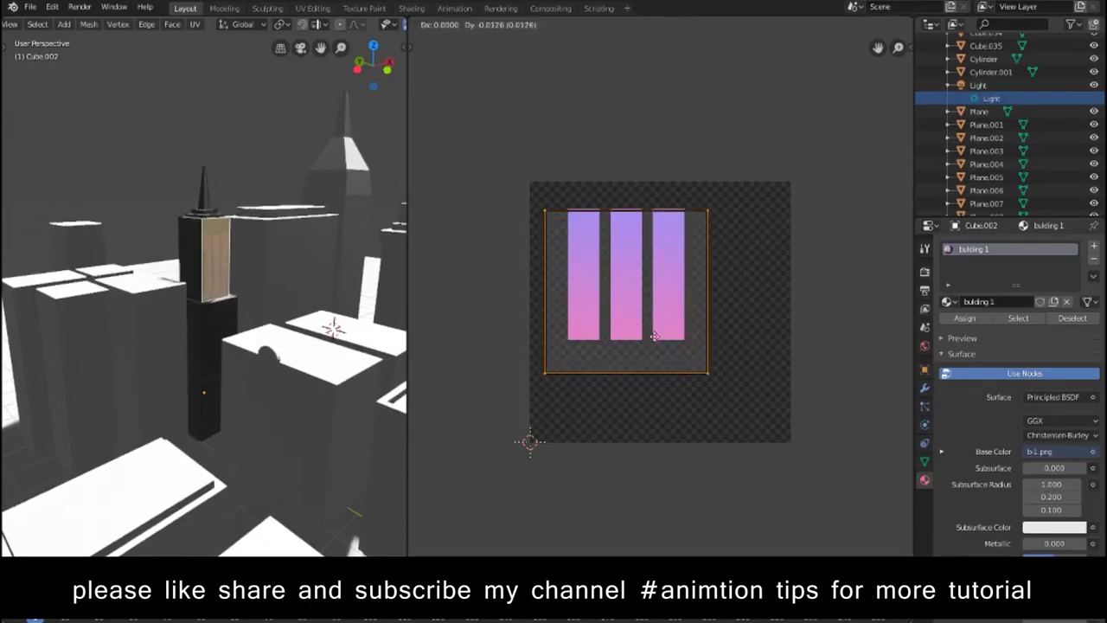
pyautogui.click(654, 342)
pyautogui.click(668, 398)
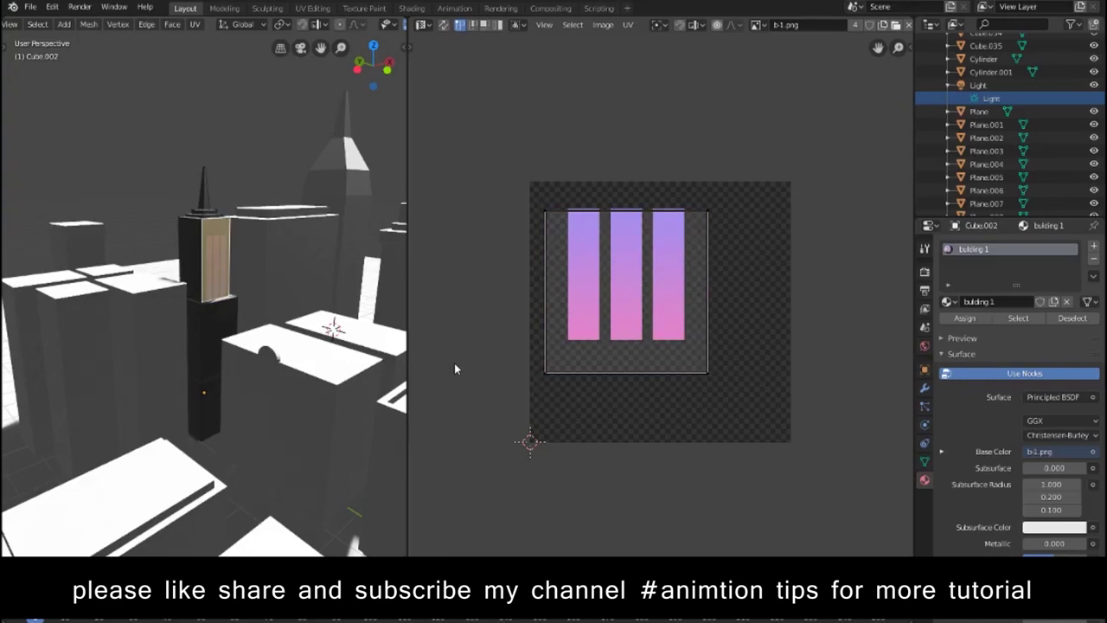
pyautogui.click(428, 24)
pyautogui.click(459, 120)
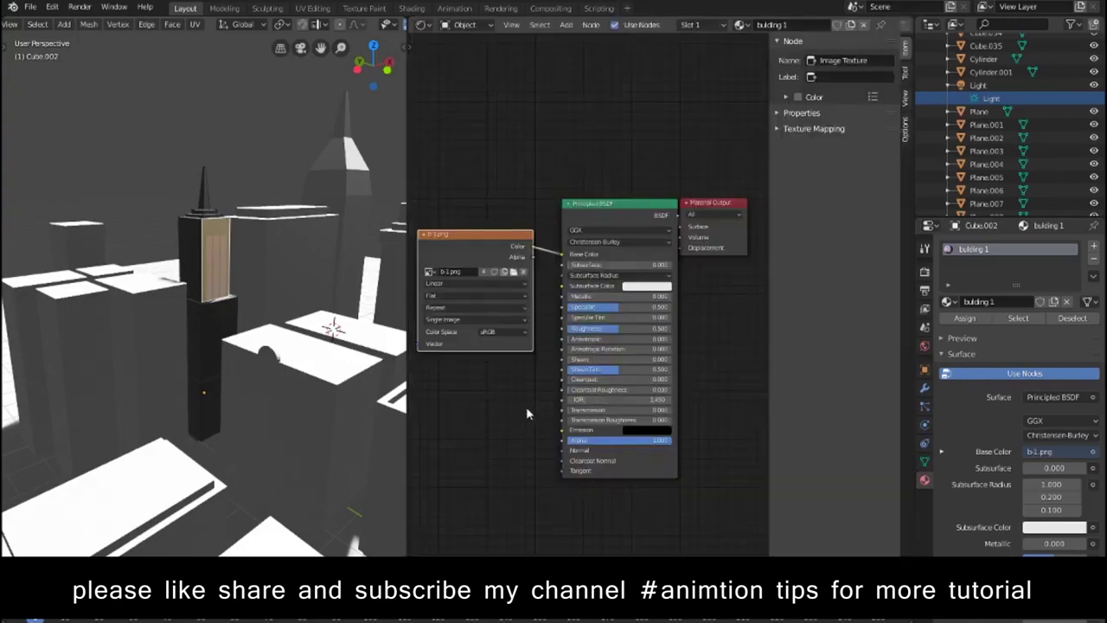
# Step: Smart UV Project the selected faces and shrink their UV square in the UV Editor
pyautogui.rightClick(192, 260)
pyautogui.click(269, 292)
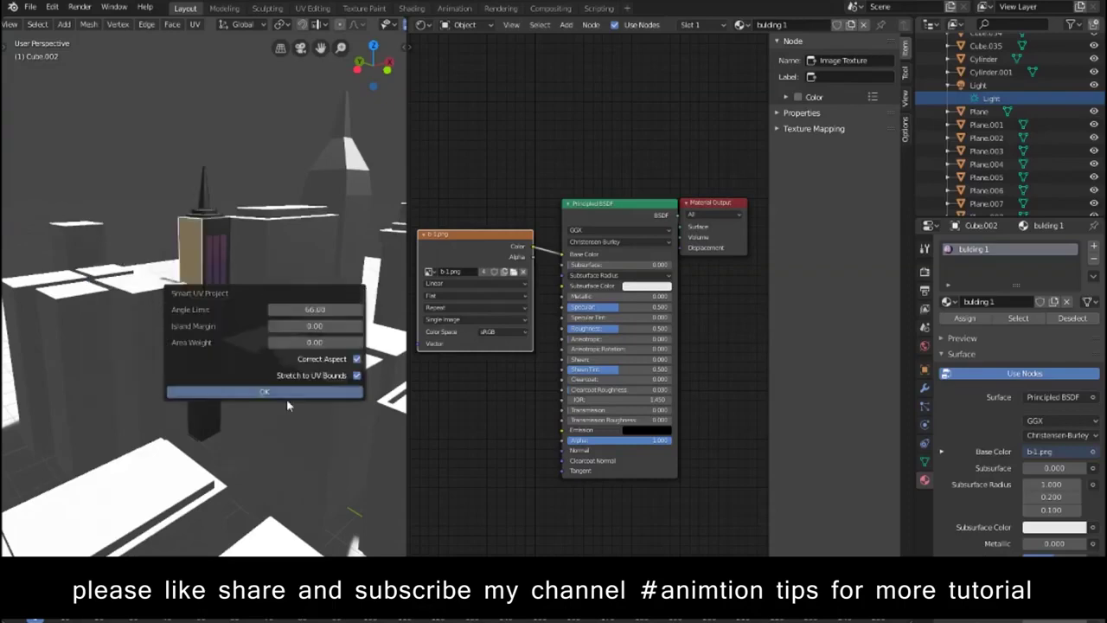
pyautogui.click(286, 394)
pyautogui.click(423, 25)
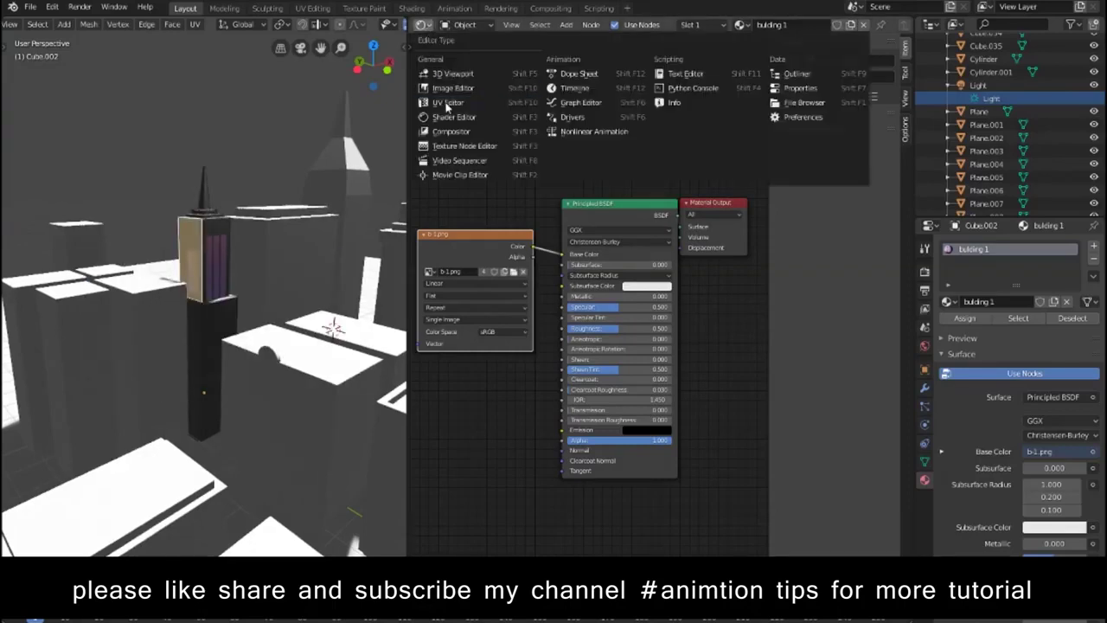
pyautogui.click(446, 104)
pyautogui.press('s')
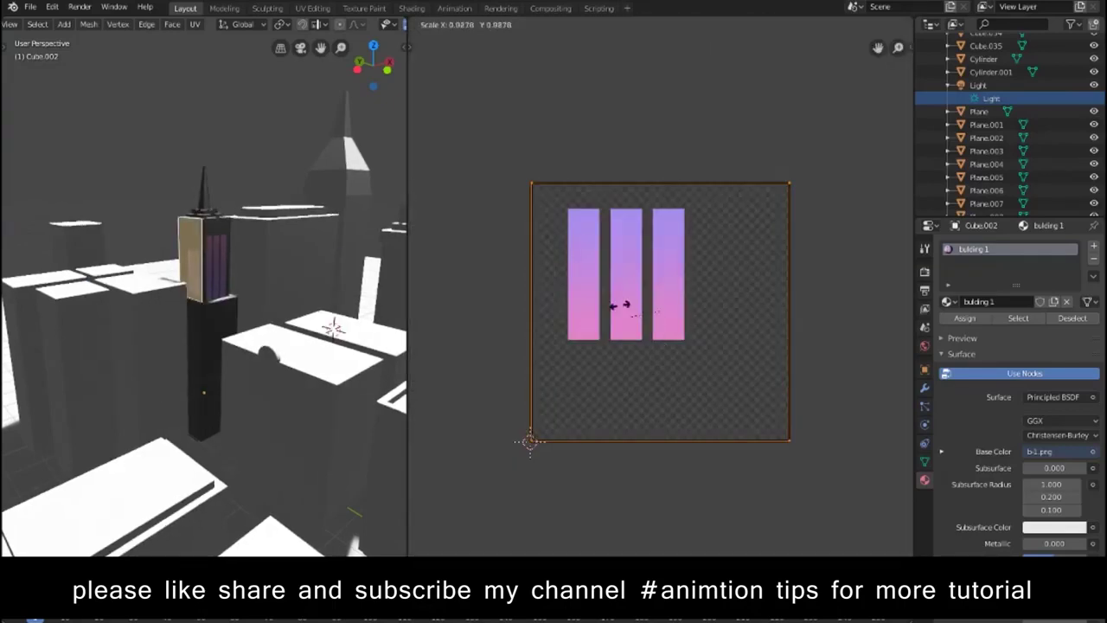
pyautogui.write('.10')
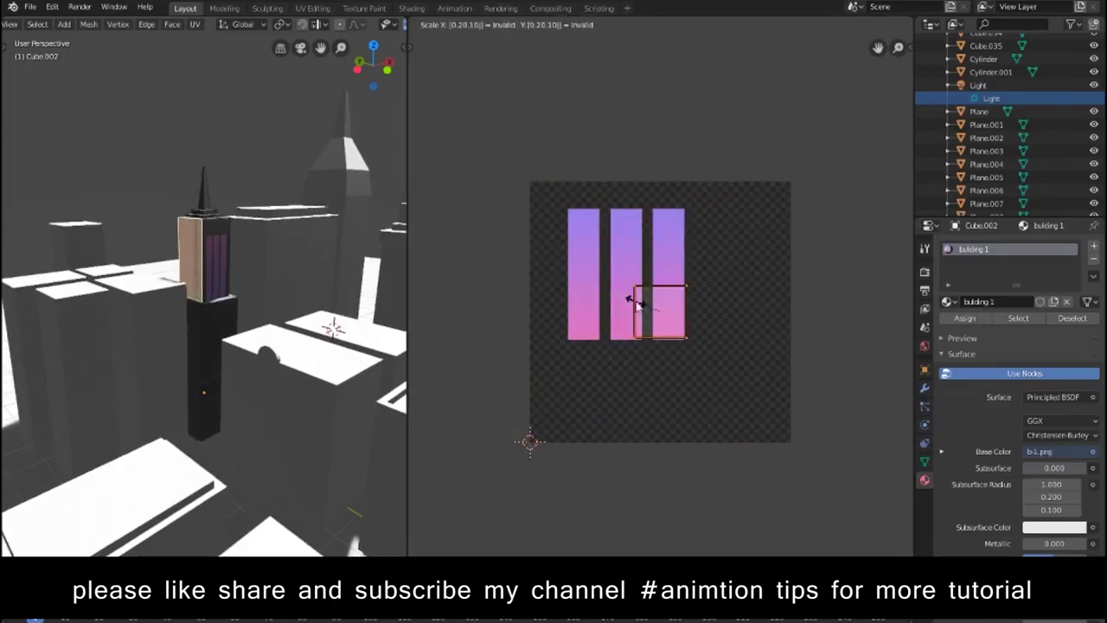
pyautogui.hotkey('ctrl', 'BackSpace')
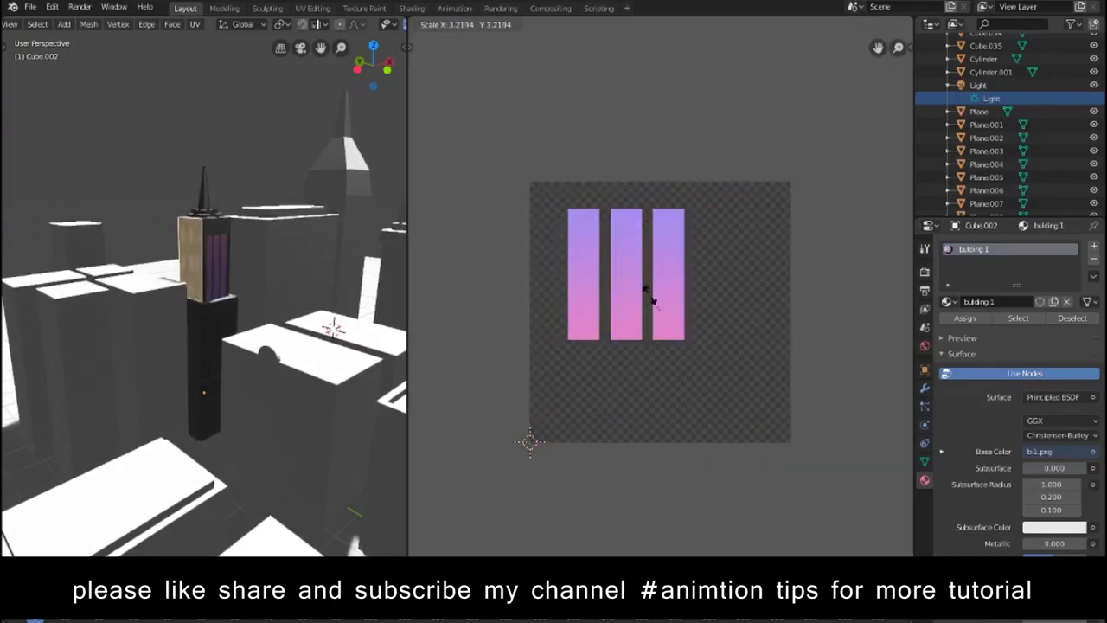
pyautogui.click(664, 317)
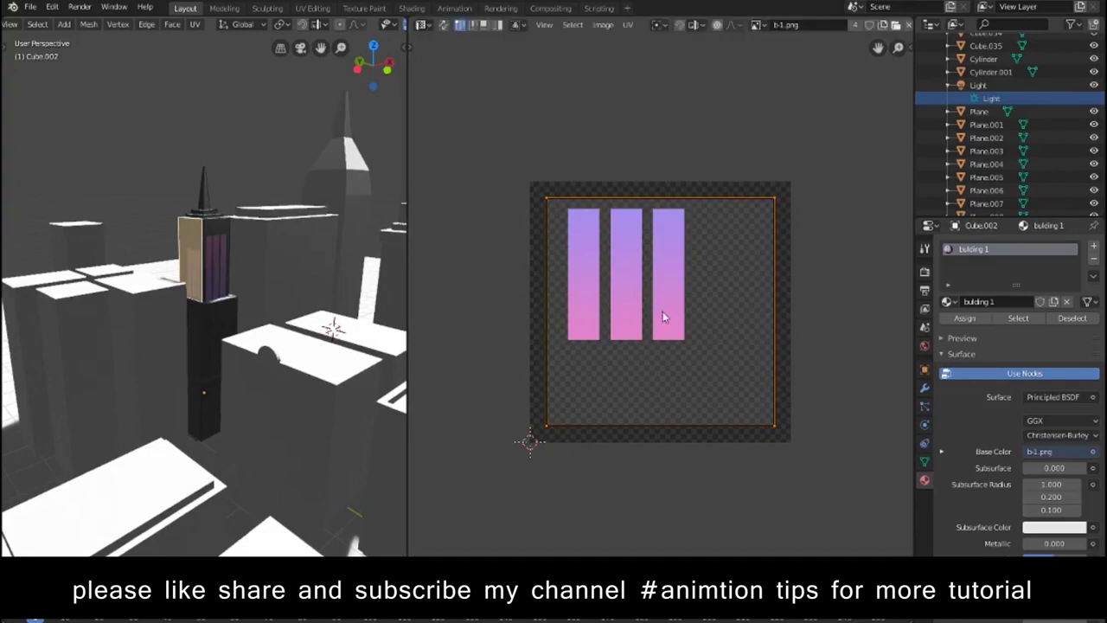
# Step: Adjust the square's bottom edge, then scale and move it over the three bars
pyautogui.moveTo(517, 387)
pyautogui.mouseDown()
pyautogui.moveTo(729, 443)
pyautogui.moveTo(808, 449)
pyautogui.mouseUp()
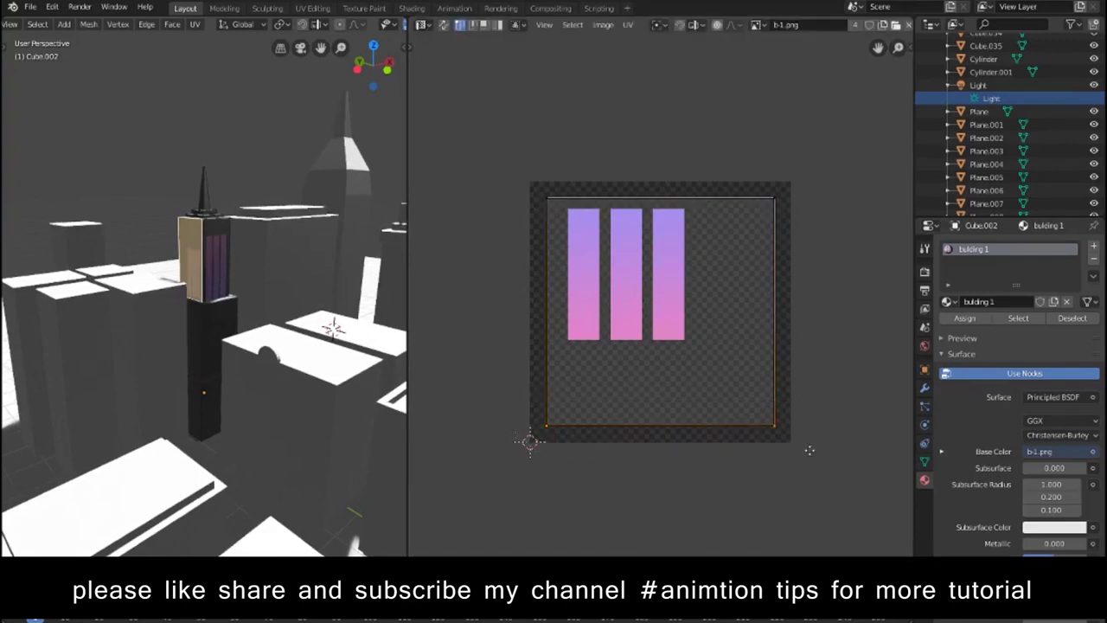
pyautogui.press('g')
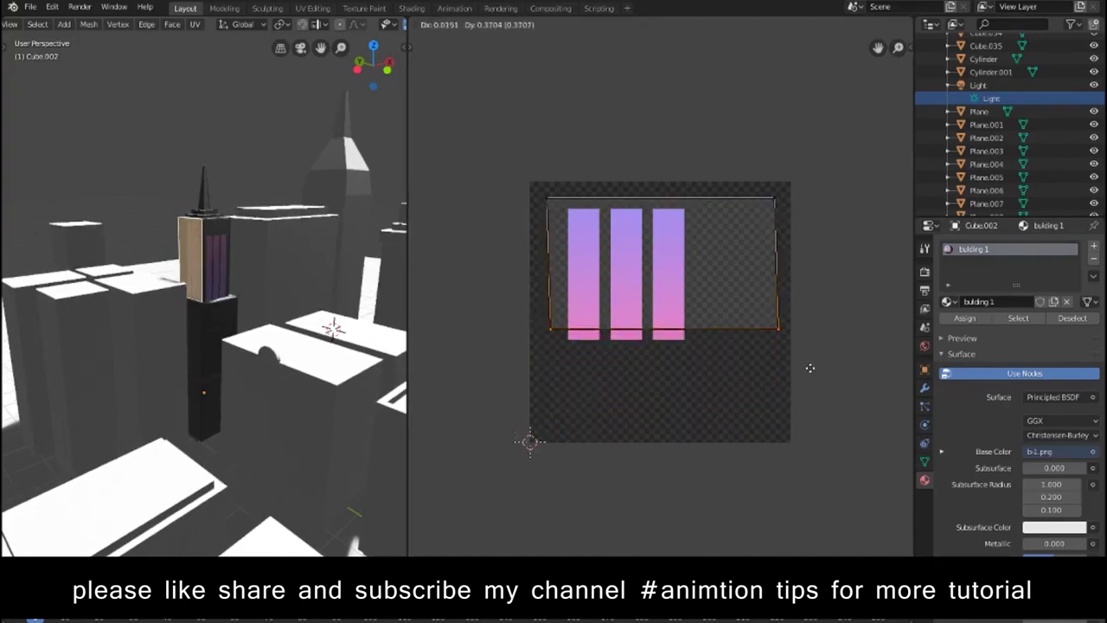
pyautogui.click(790, 421)
pyautogui.press('a')
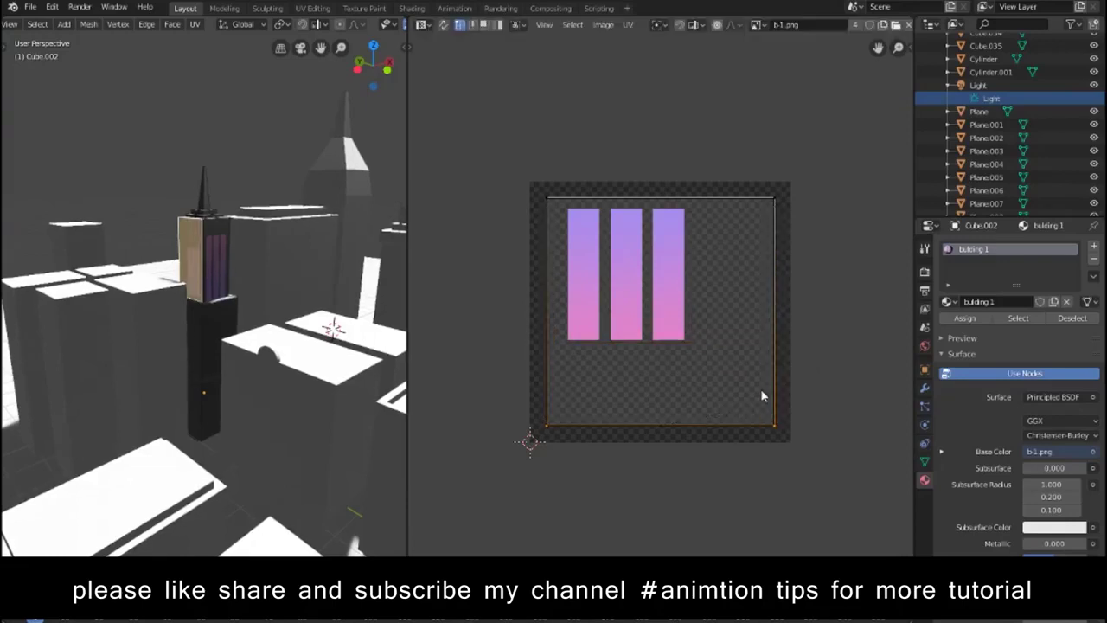
pyautogui.press('s')
pyautogui.click(719, 361)
pyautogui.press('g')
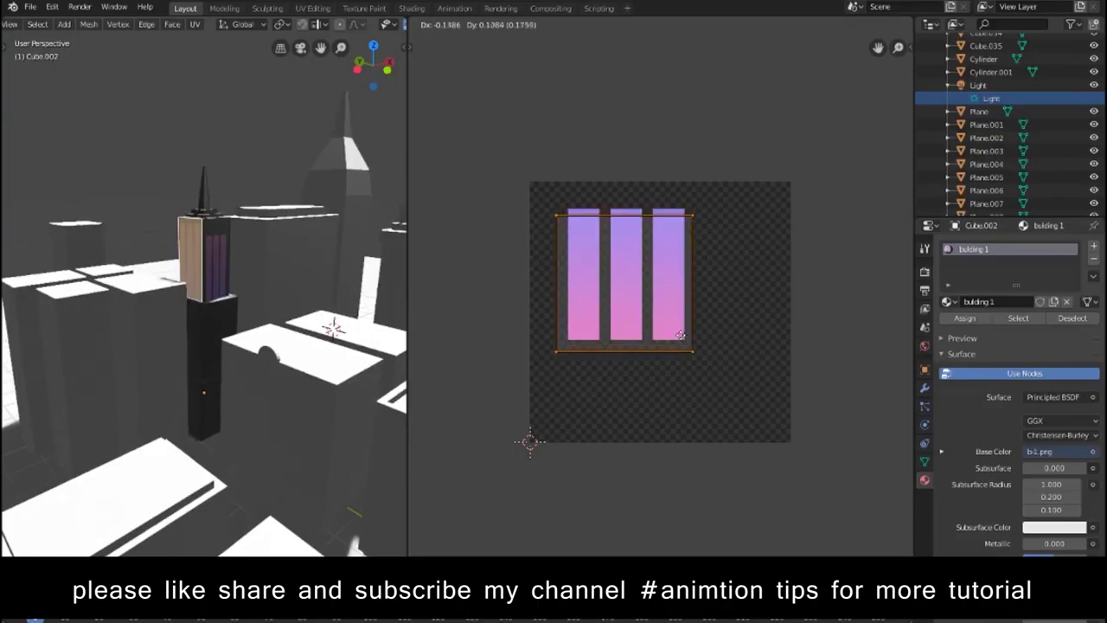
pyautogui.click(686, 356)
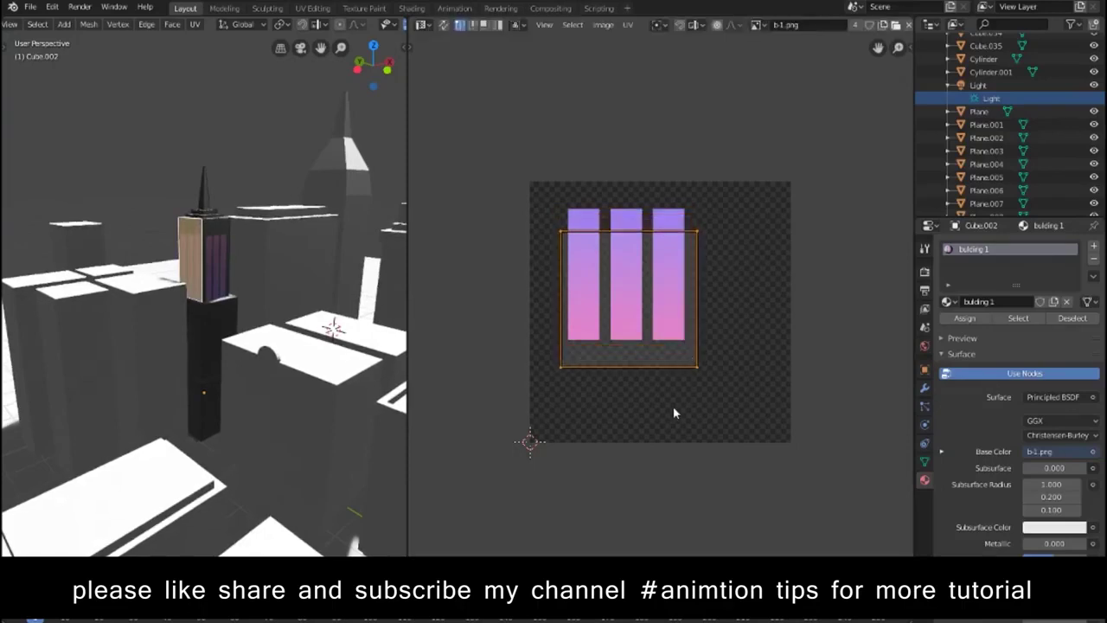
# Step: Smart UV Project a second face of the tower
pyautogui.click(219, 324)
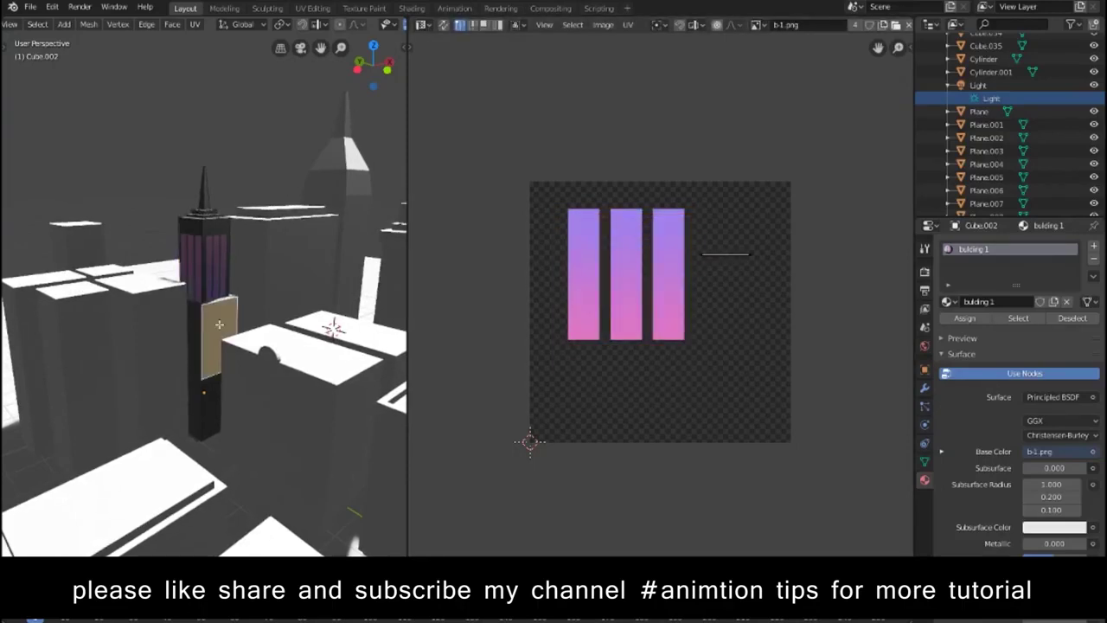
pyautogui.rightClick(219, 324)
pyautogui.click(299, 357)
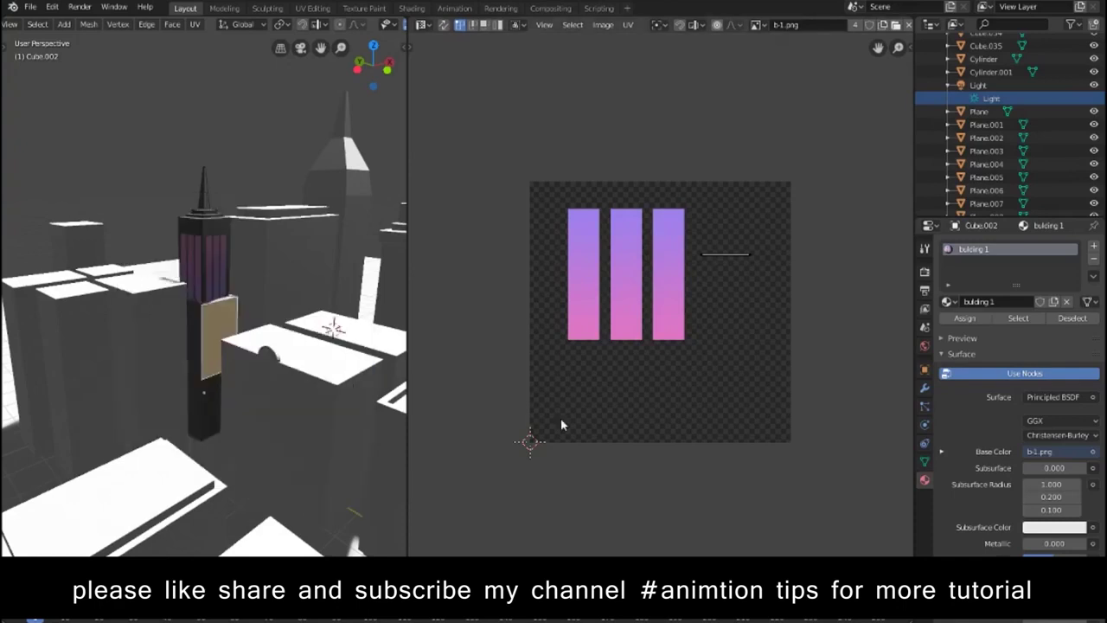
pyautogui.rightClick(227, 318)
pyautogui.click(315, 348)
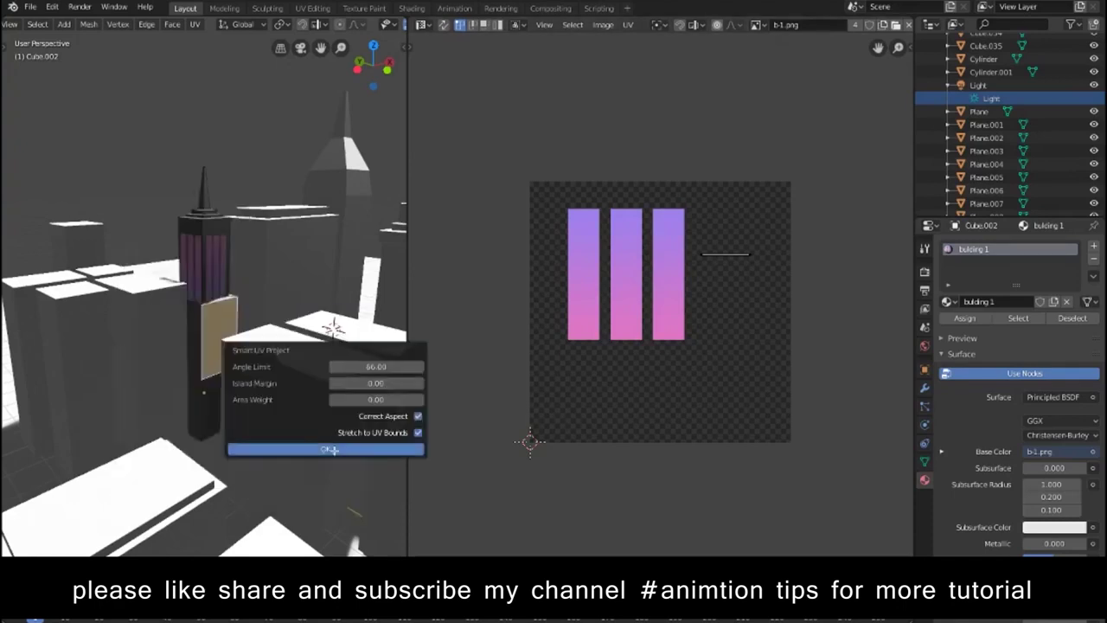
pyautogui.click(325, 450)
# Step: Scale and move the second face's UV island to frame the bars
pyautogui.press('s')
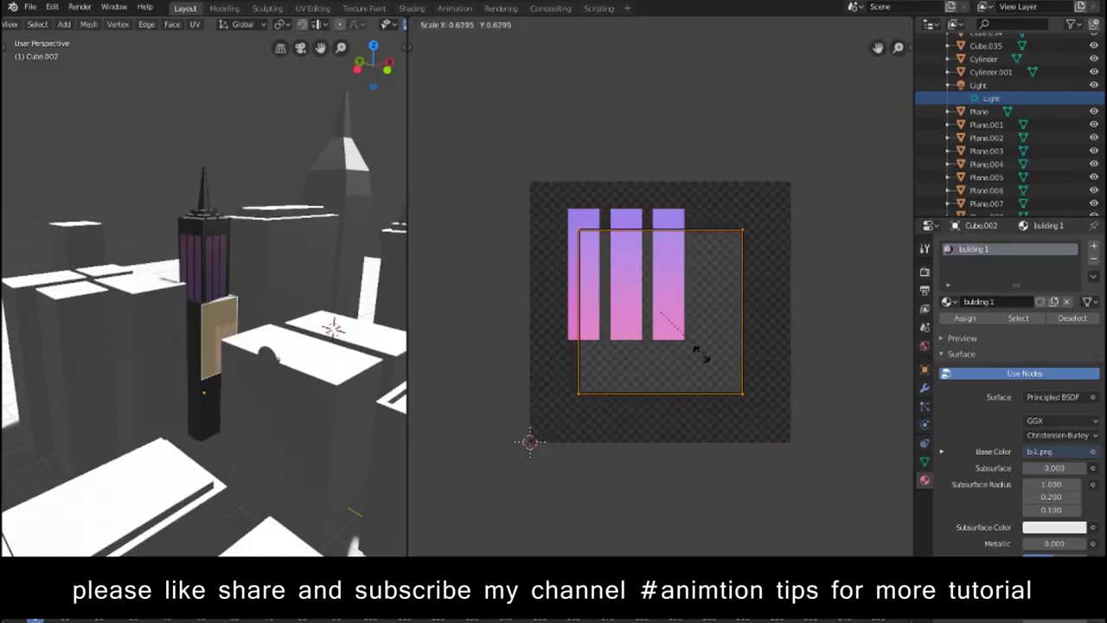
pyautogui.click(692, 350)
pyautogui.press('g')
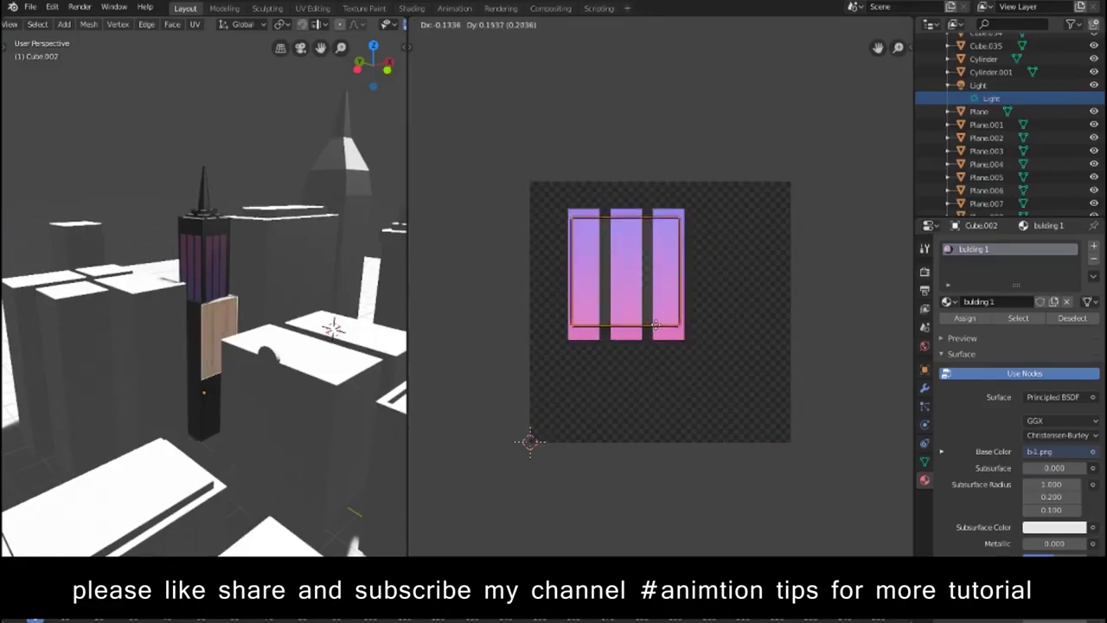
pyautogui.click(654, 305)
pyautogui.press('s')
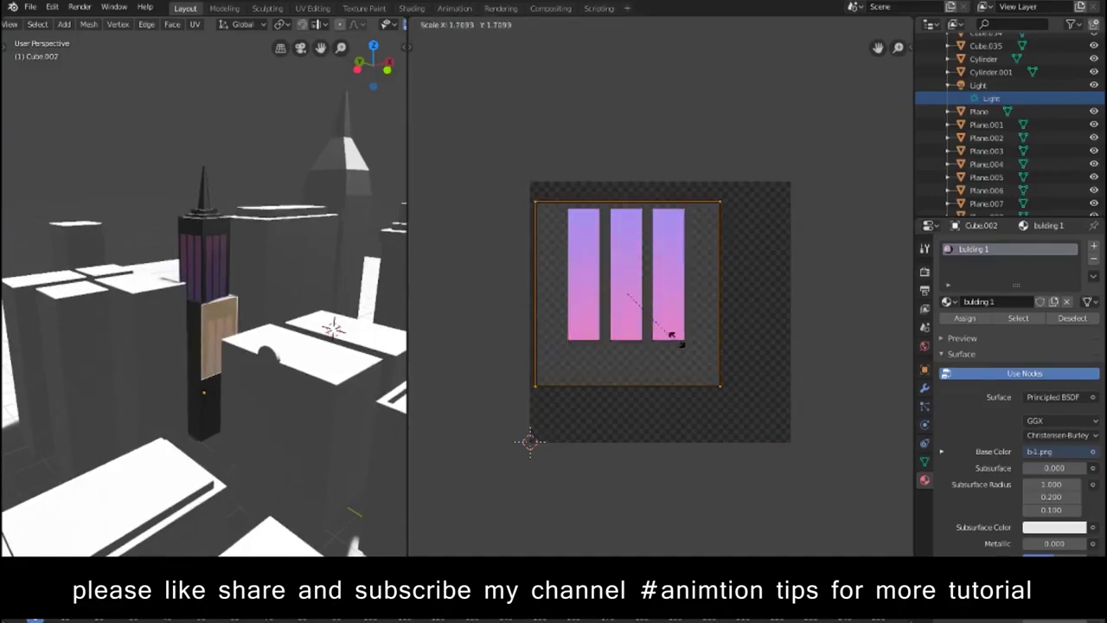
pyautogui.click(668, 338)
pyautogui.press('g')
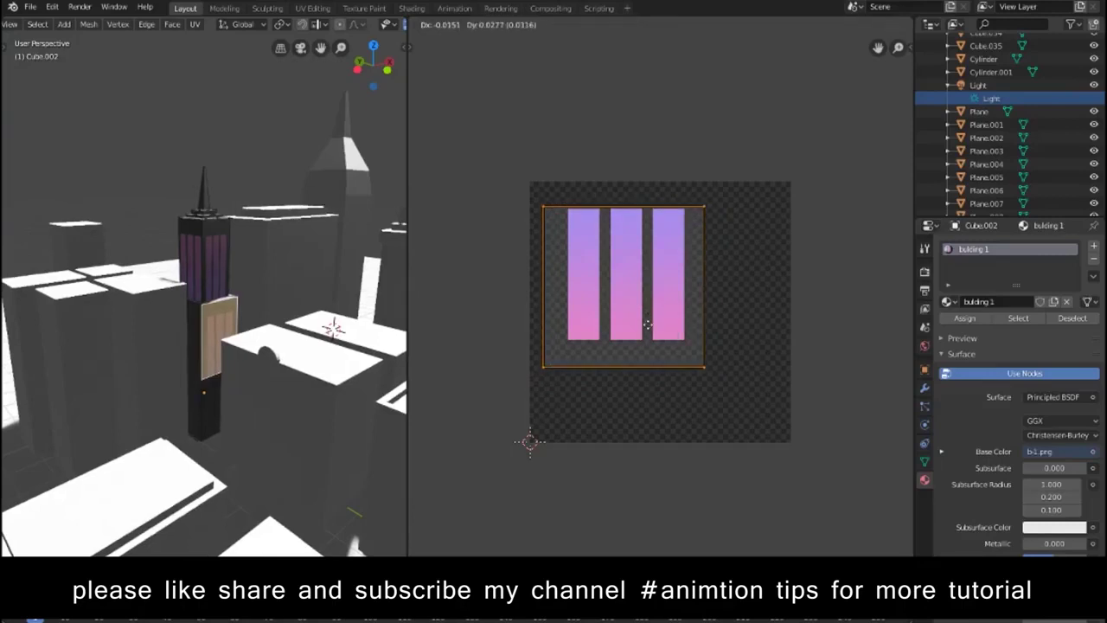
pyautogui.click(653, 330)
# Step: Smart-project a third face and fit its UV island over the bars
pyautogui.click(192, 337)
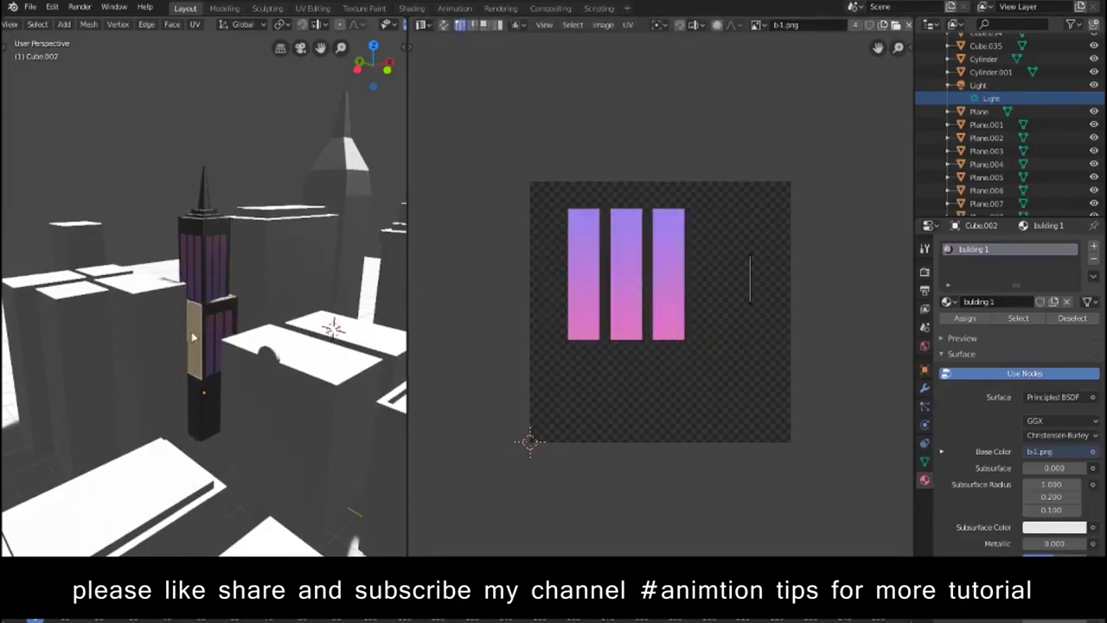
pyautogui.rightClick(192, 337)
pyautogui.click(268, 367)
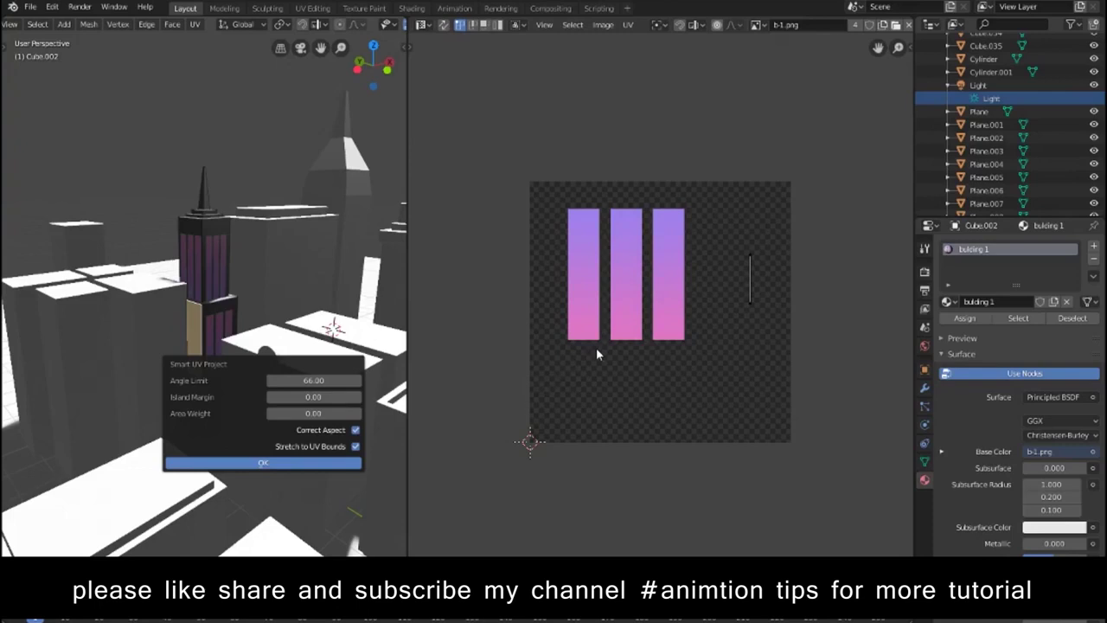
pyautogui.press('a')
pyautogui.press('s')
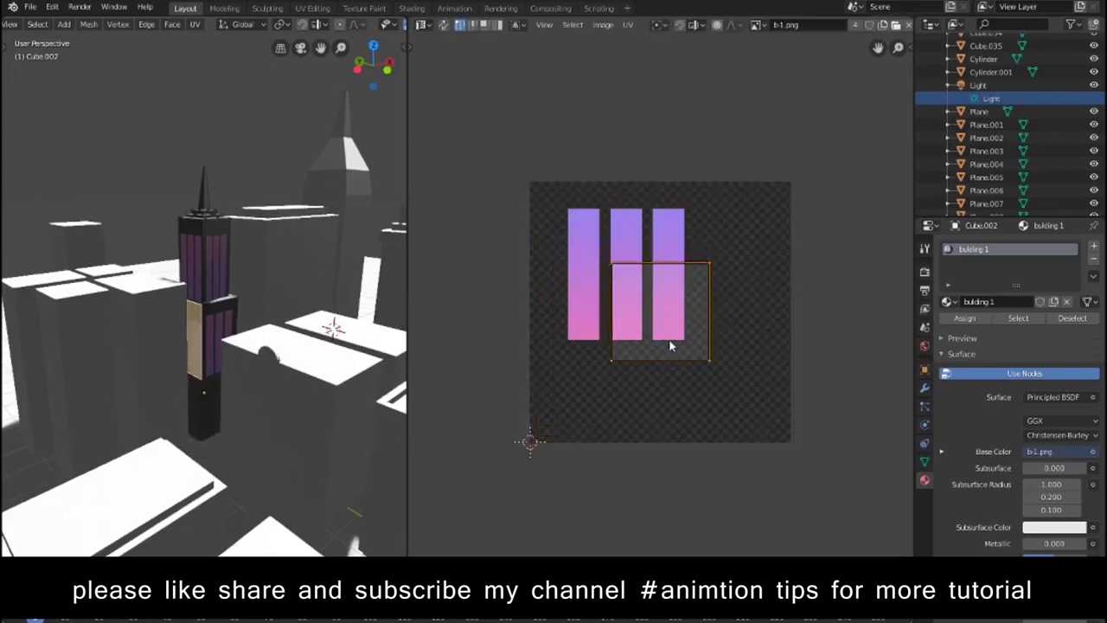
pyautogui.click(644, 346)
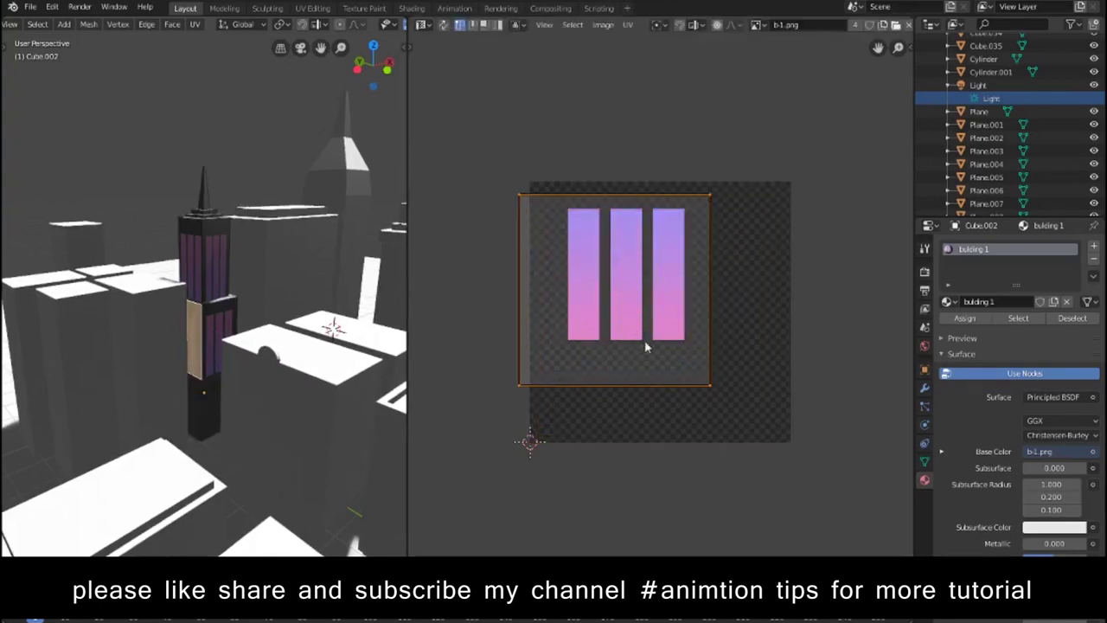
pyautogui.press('s')
pyautogui.click(649, 336)
pyautogui.press('g')
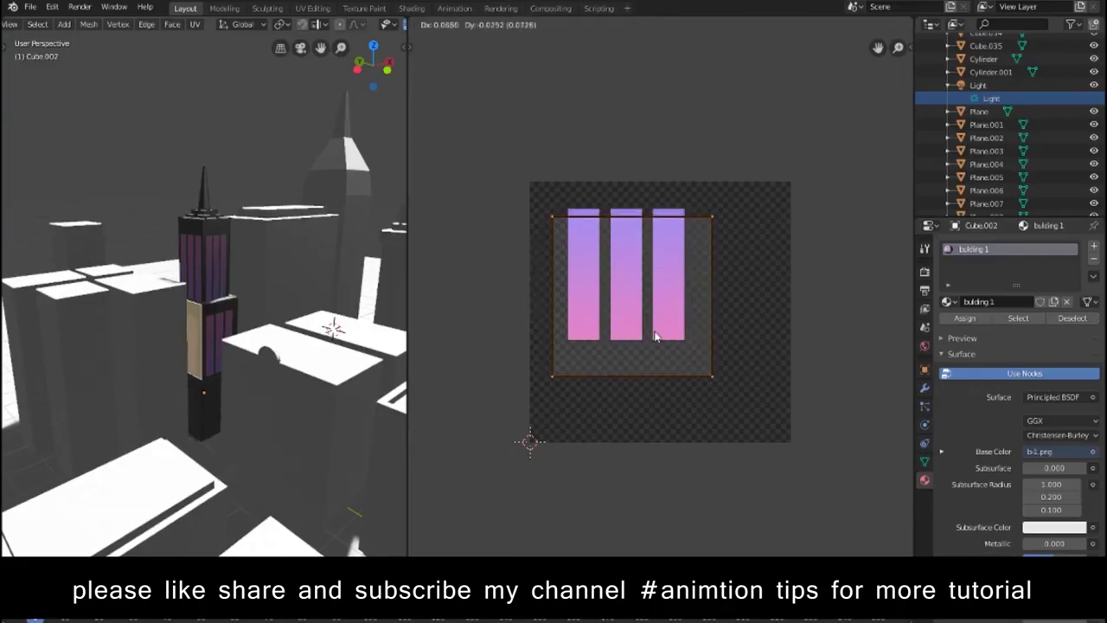
pyautogui.click(654, 336)
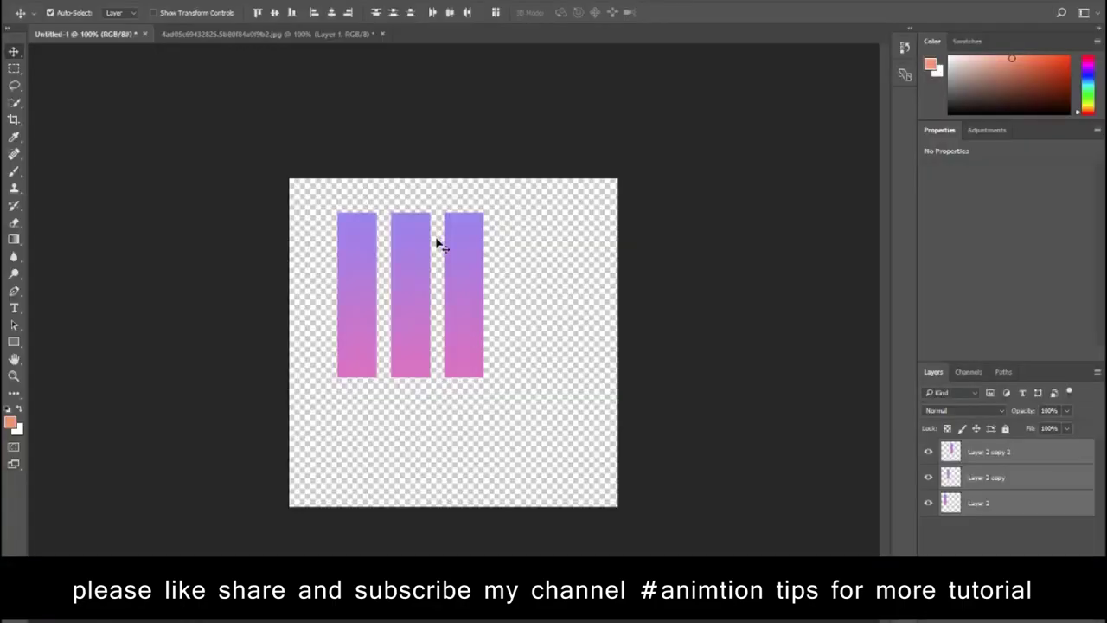
pyautogui.click(417, 208)
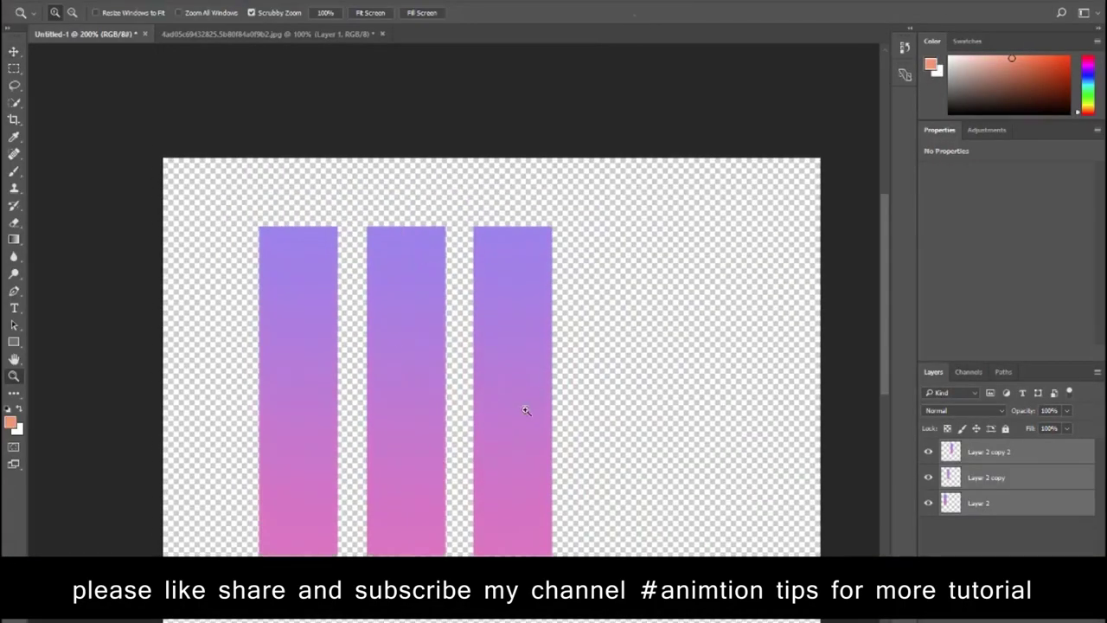
# Step: Combine a circle and rectangle selection and fill the rounded-top first bar with a pink-to-purple gradient
pyautogui.rightClick(15, 71)
pyautogui.click(87, 81)
pyautogui.moveTo(264, 212)
pyautogui.mouseDown()
pyautogui.moveTo(300, 249)
pyautogui.moveTo(297, 240)
pyautogui.mouseUp()
pyautogui.hotkey('ctrl', 't')
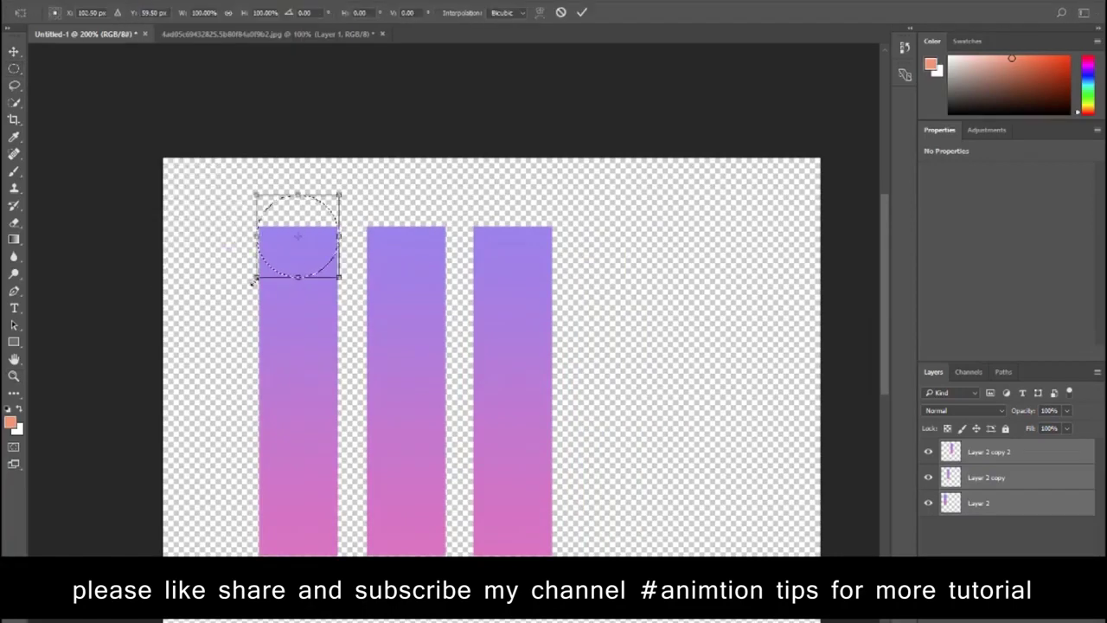
pyautogui.press('Return')
pyautogui.hotkey('shift', 'm')
pyautogui.keyDown('shift'); pyautogui.moveTo(260, 227); pyautogui.dragTo(338, 551); pyautogui.keyUp('shift')
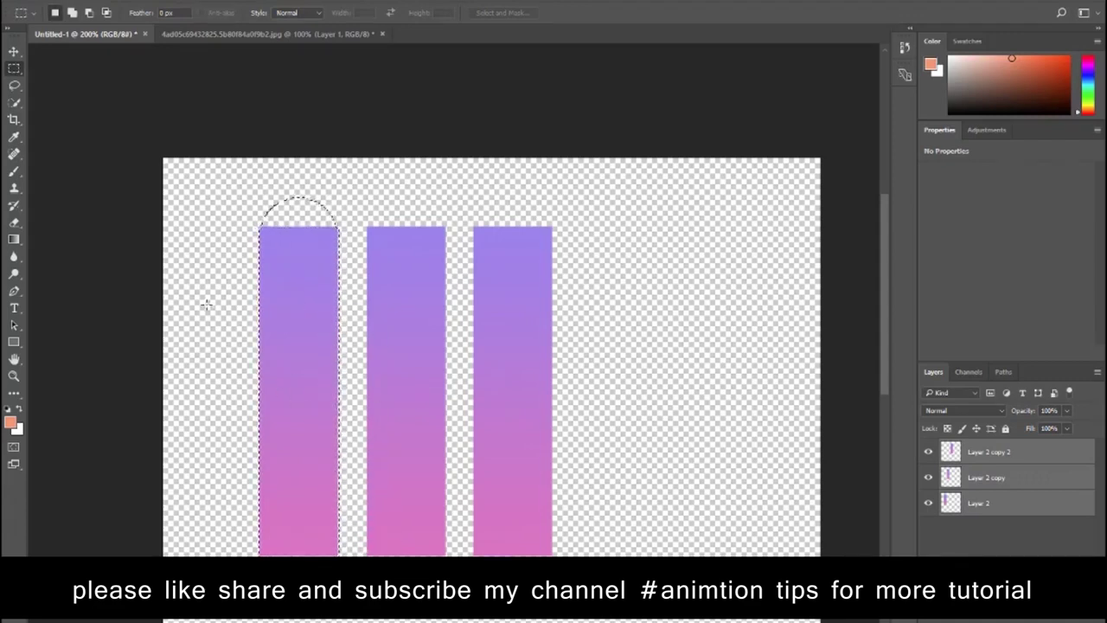
pyautogui.press('g')
pyautogui.moveTo(301, 197); pyautogui.dragTo(309, 366)
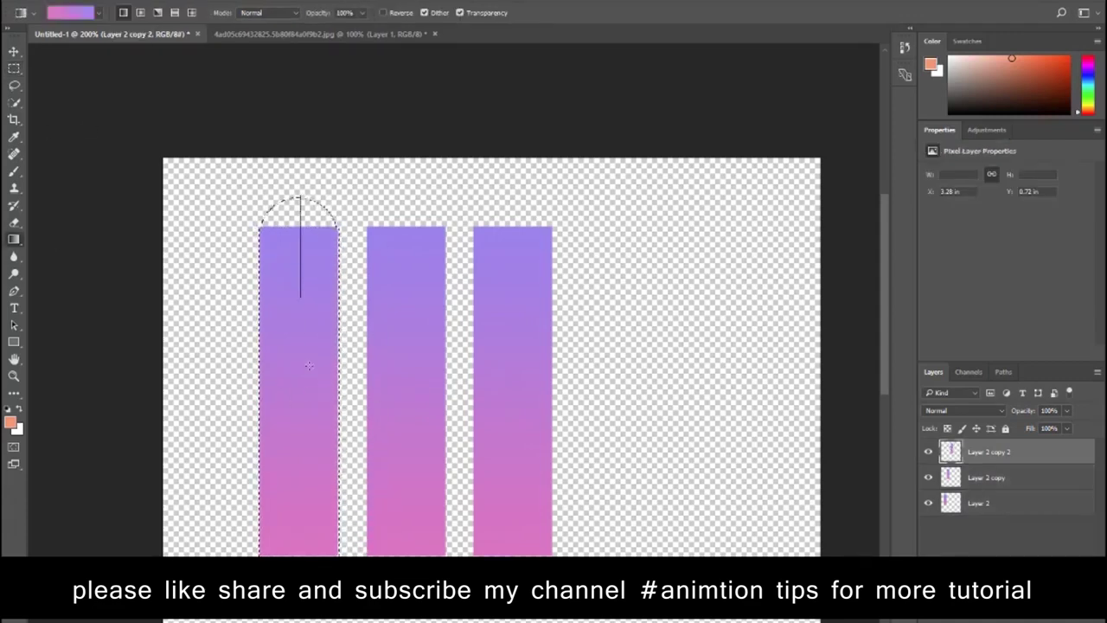
pyautogui.moveTo(351, 512); pyautogui.dragTo(351, 513)
# Step: Delete the two extra bar layers and the right-hand bar
pyautogui.click(999, 480)
pyautogui.keyDown('shift'); pyautogui.click(1011, 506); pyautogui.keyUp('shift')
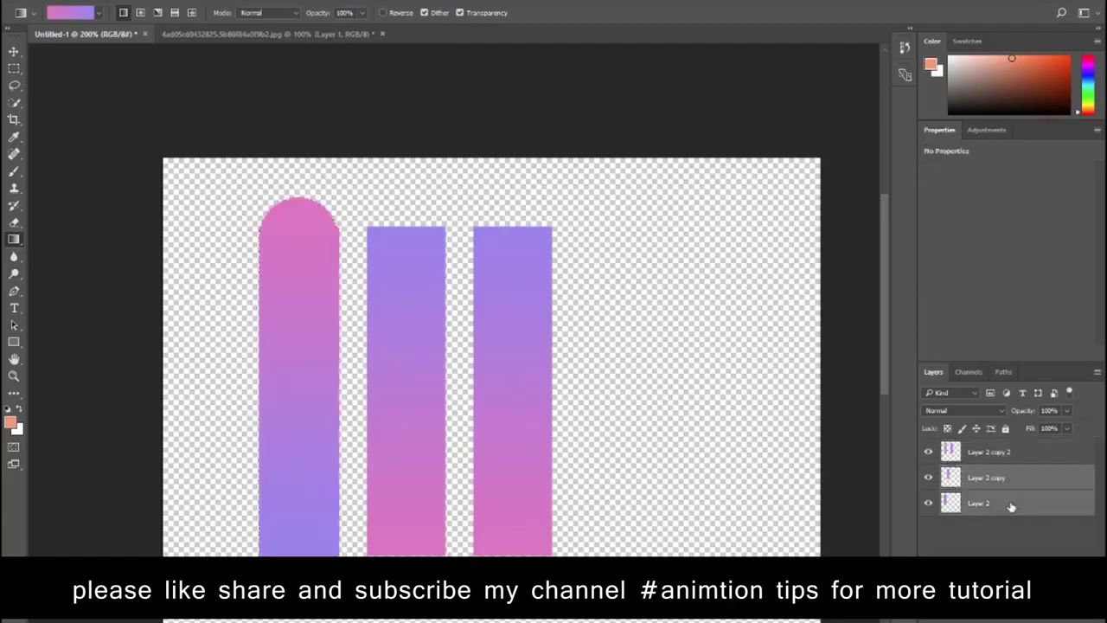
pyautogui.press('Delete')
pyautogui.press('m')
pyautogui.moveTo(459, 203); pyautogui.dragTo(574, 539)
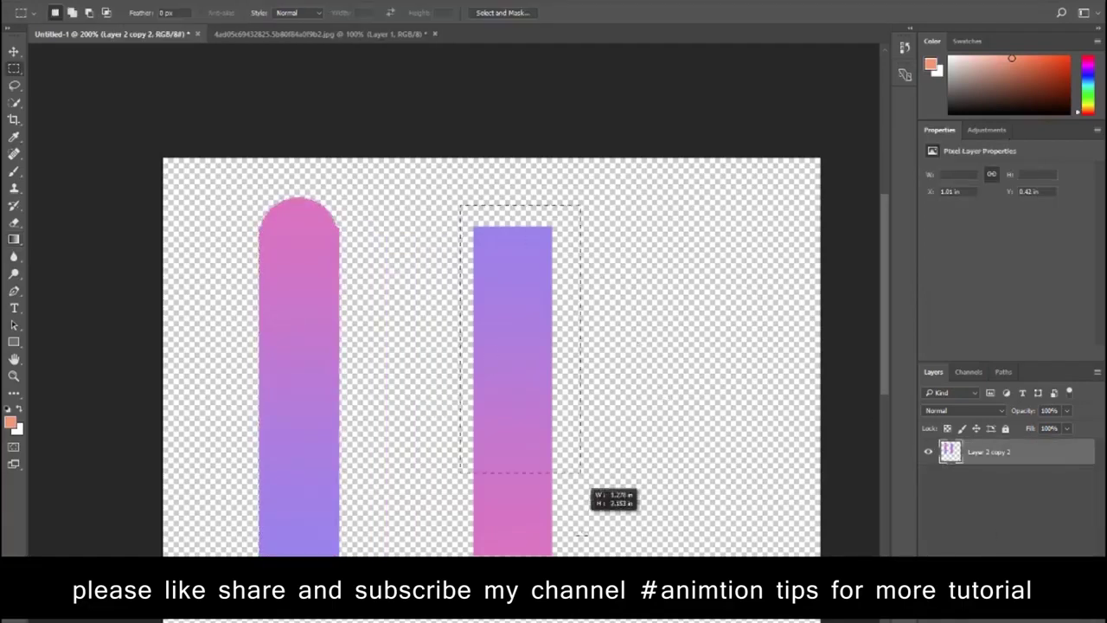
pyautogui.press('Delete')
pyautogui.hotkey('ctrl', 'd')
pyautogui.press('z')
pyautogui.click(299, 317)
# Step: Duplicate the rounded bar to the right and export through Save for Web
pyautogui.hotkey('ctrl', '0')
pyautogui.keyDown('ctrl'); pyautogui.keyDown('alt'); pyautogui.moveTo(363, 287); pyautogui.dragTo(506, 249); pyautogui.keyUp('alt'); pyautogui.keyUp('ctrl')
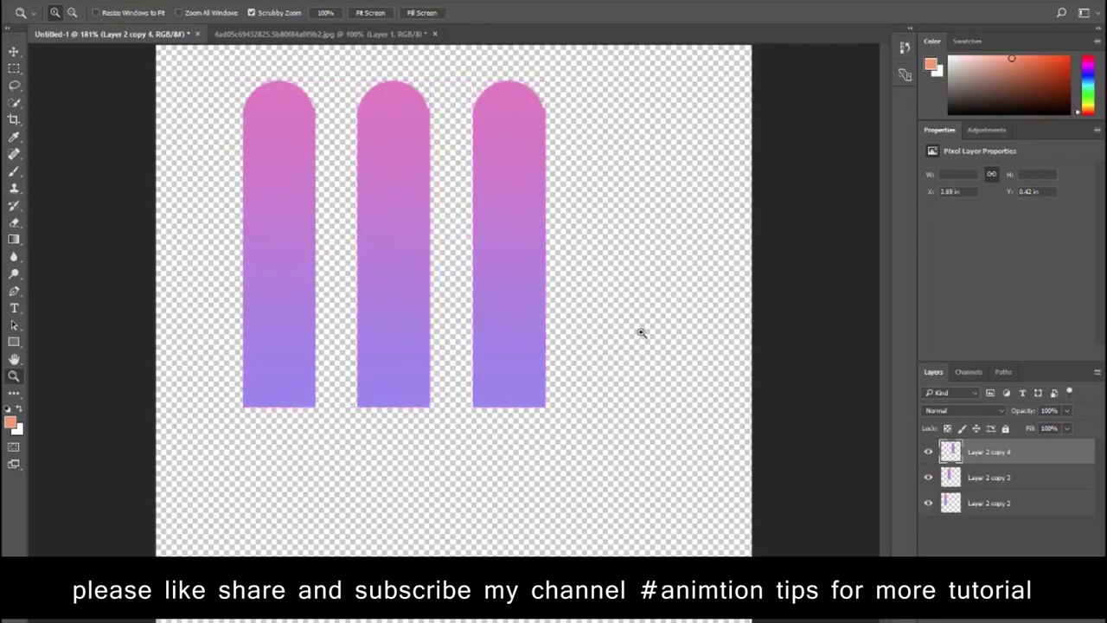
pyautogui.hotkey('ctrl', 'alt', 'shift', 's')
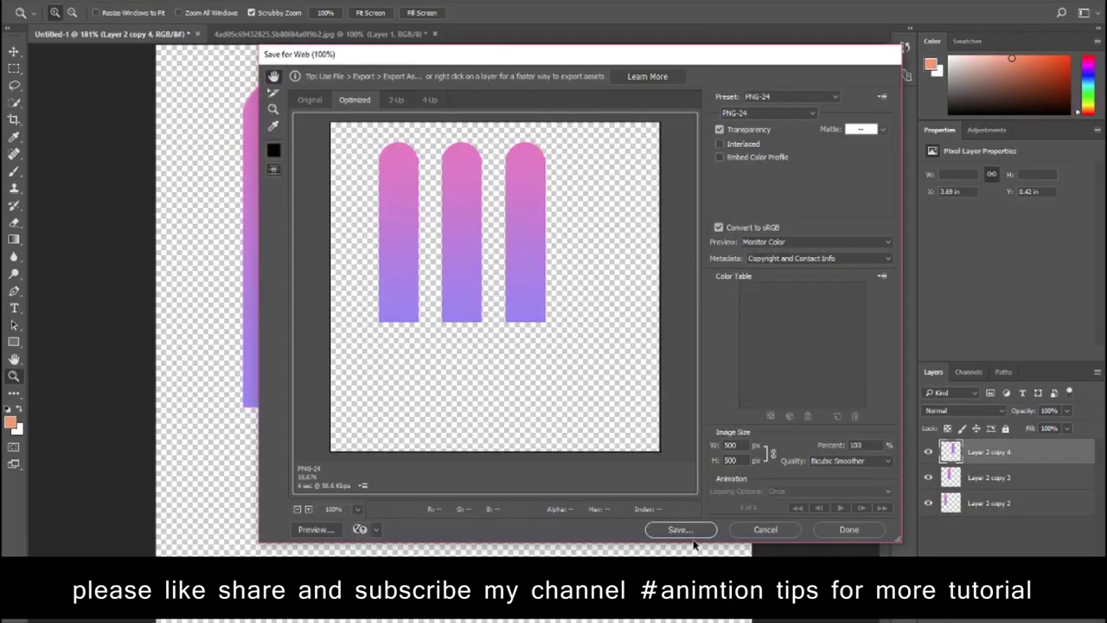
pyautogui.click(768, 531)
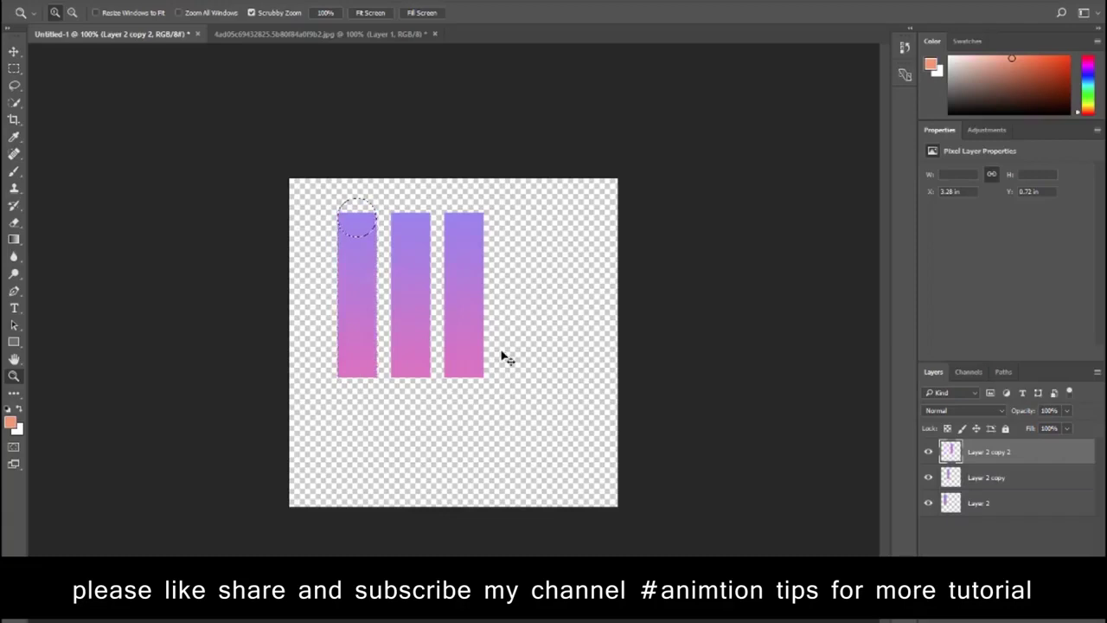
# Step: Duplicate the bars, widen the canvas with Crop, and delete the extra bar layers
pyautogui.keyDown('ctrl'); pyautogui.keyDown('alt'); pyautogui.moveTo(464, 296); pyautogui.dragTo(588, 294); pyautogui.keyUp('alt'); pyautogui.keyUp('ctrl')
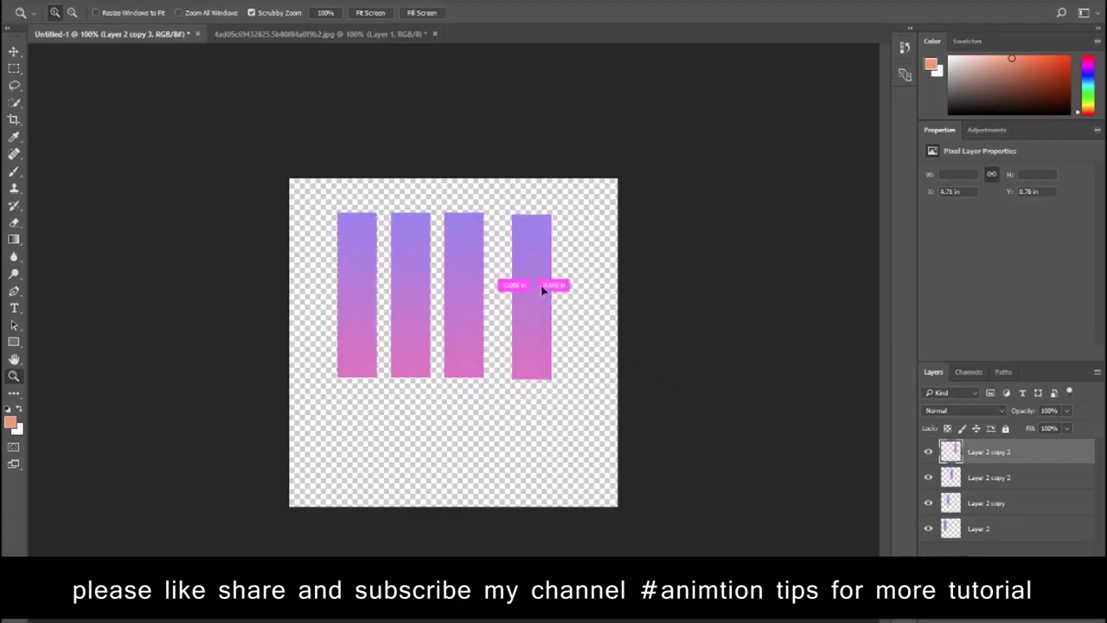
pyautogui.keyDown('shift'); pyautogui.click(1003, 503); pyautogui.keyUp('shift')
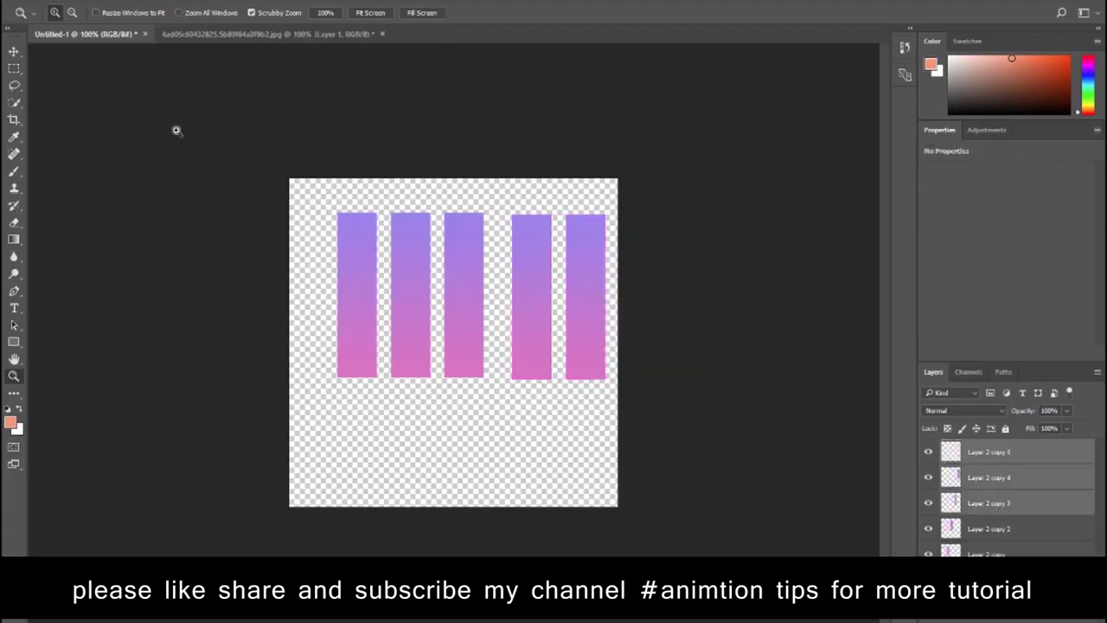
pyautogui.press('v')
pyautogui.click(450, 12)
pyautogui.press('c')
pyautogui.keyDown('alt'); pyautogui.moveTo(617, 342); pyautogui.dragTo(662, 343); pyautogui.keyUp('alt')
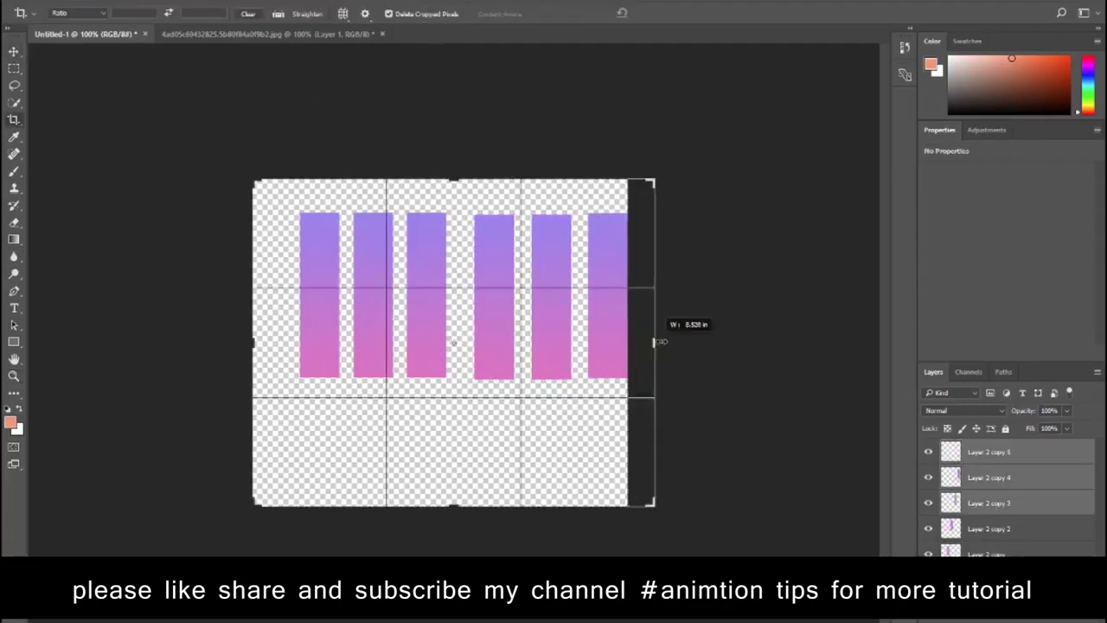
pyautogui.press('Return')
pyautogui.press('Delete')
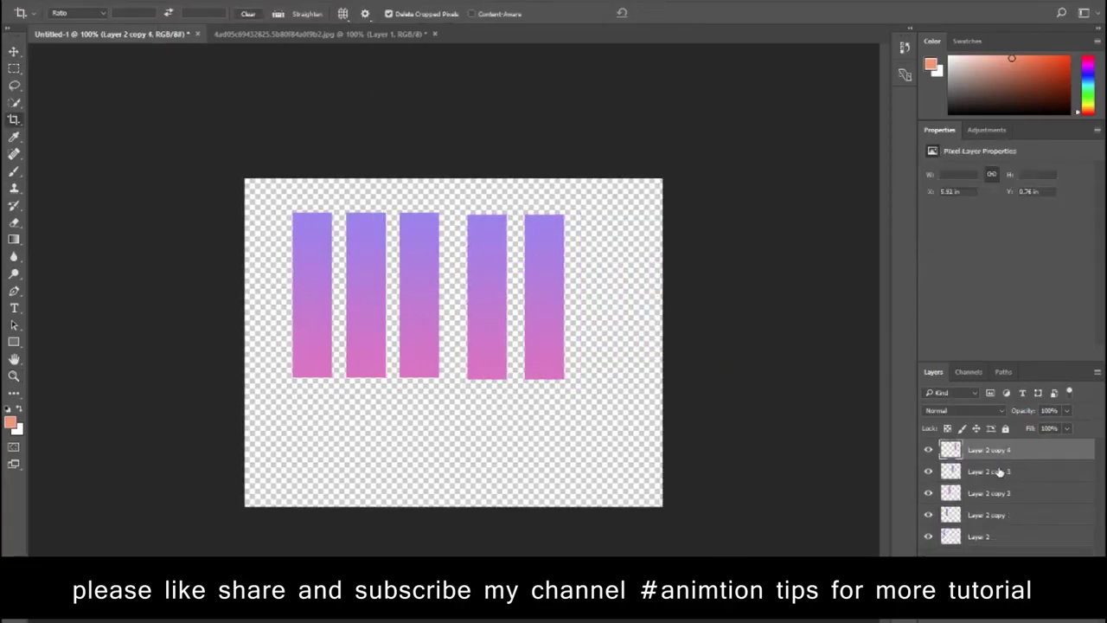
pyautogui.press('Delete')
pyautogui.keyDown('alt'); pyautogui.scroll(1, 489, 222); pyautogui.keyUp('alt')
# Step: Make a rounded-top fourth bar filled with a pink-to-purple gradient
pyautogui.press('m')
pyautogui.hotkey('shift', 'm')
pyautogui.keyDown('shift'); pyautogui.moveTo(458, 201); pyautogui.dragTo(551, 282); pyautogui.keyUp('shift')
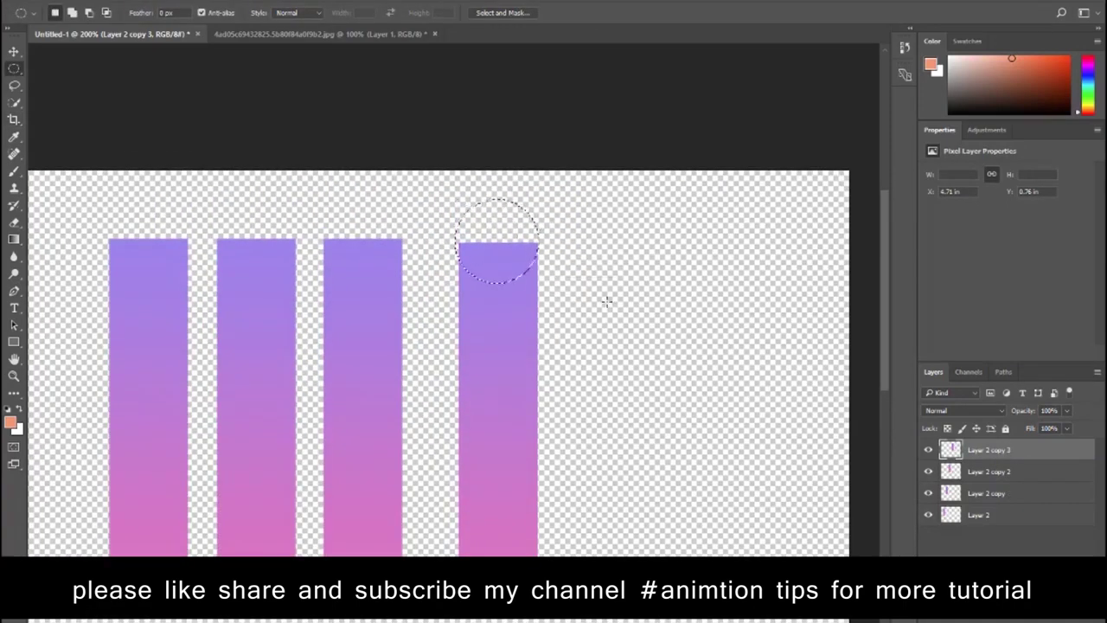
pyautogui.hotkey('shift', 'm')
pyautogui.keyDown('shift'); pyautogui.moveTo(459, 242); pyautogui.dragTo(544, 551); pyautogui.keyUp('shift')
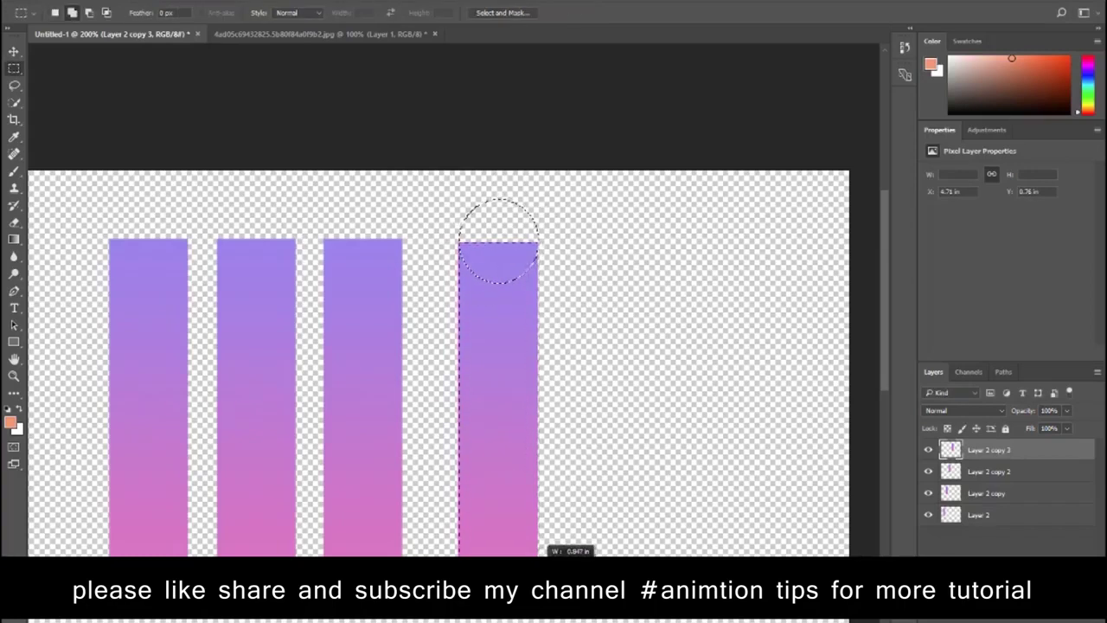
pyautogui.press('g')
pyautogui.moveTo(498, 246); pyautogui.dragTo(498, 406)
pyautogui.hotkey('ctrl', 'd')
pyautogui.press('m')
pyautogui.moveTo(538, 187); pyautogui.dragTo(628, 280)
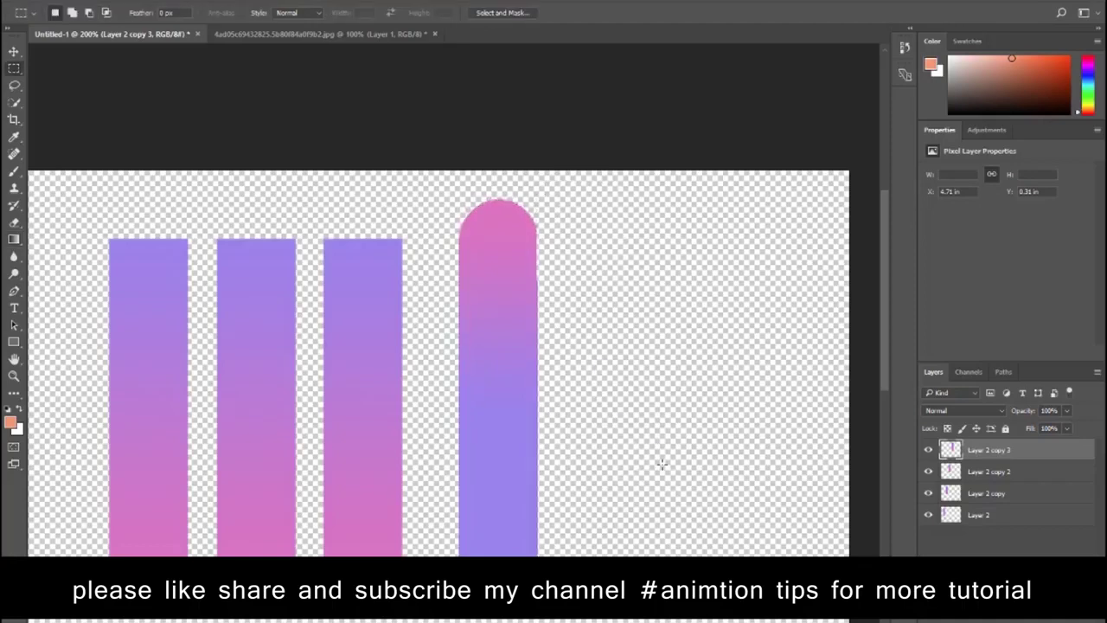
# Step: Copy the rounded bar to the right and save for web over b-1.png
pyautogui.press('v')
pyautogui.keyDown('alt'); pyautogui.moveTo(513, 383); pyautogui.dragTo(758, 383); pyautogui.keyUp('alt')
pyautogui.hotkey('ctrl', 'alt', 'shift', 's')
pyautogui.press('Return')
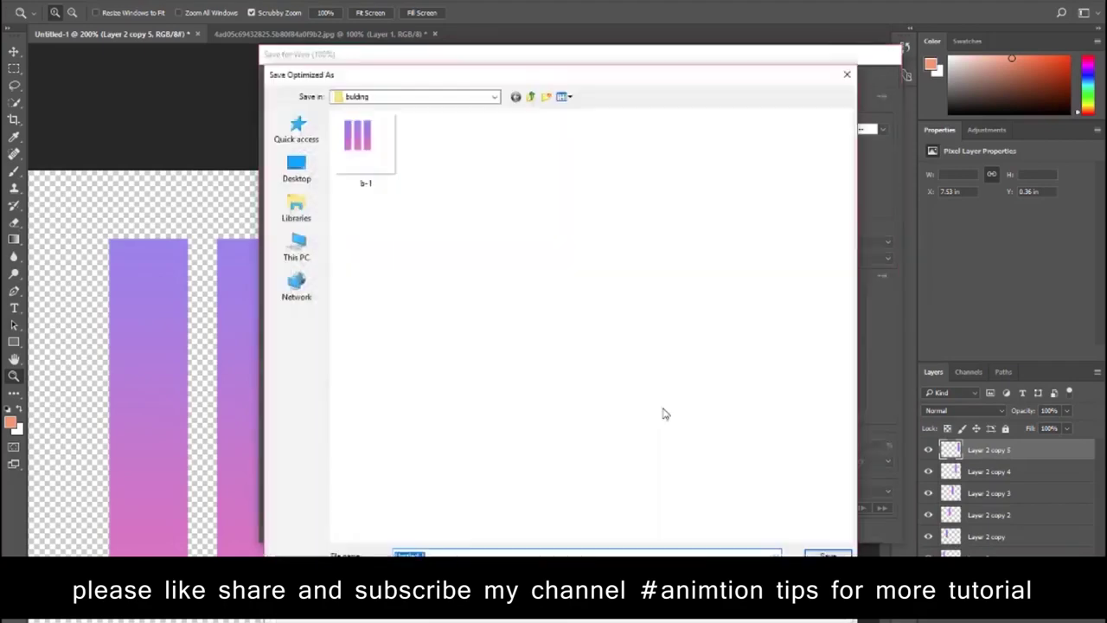
pyautogui.press('Return')
pyautogui.press('Return')
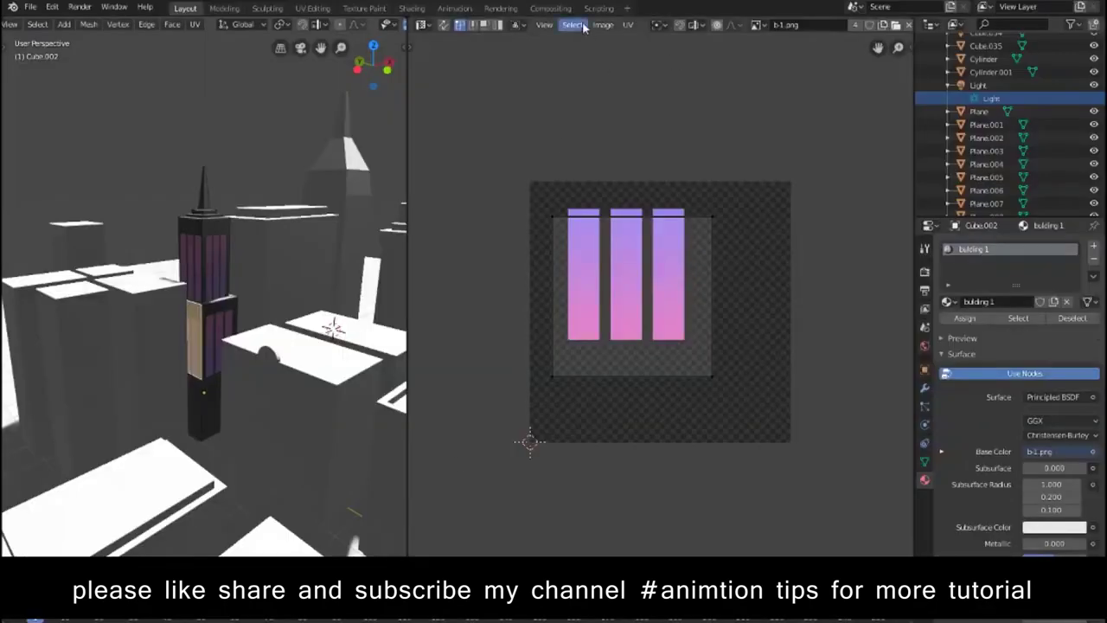
# Step: Open the updated b-1.png in Blender's UV Editor
pyautogui.click(603, 24)
pyautogui.click(614, 52)
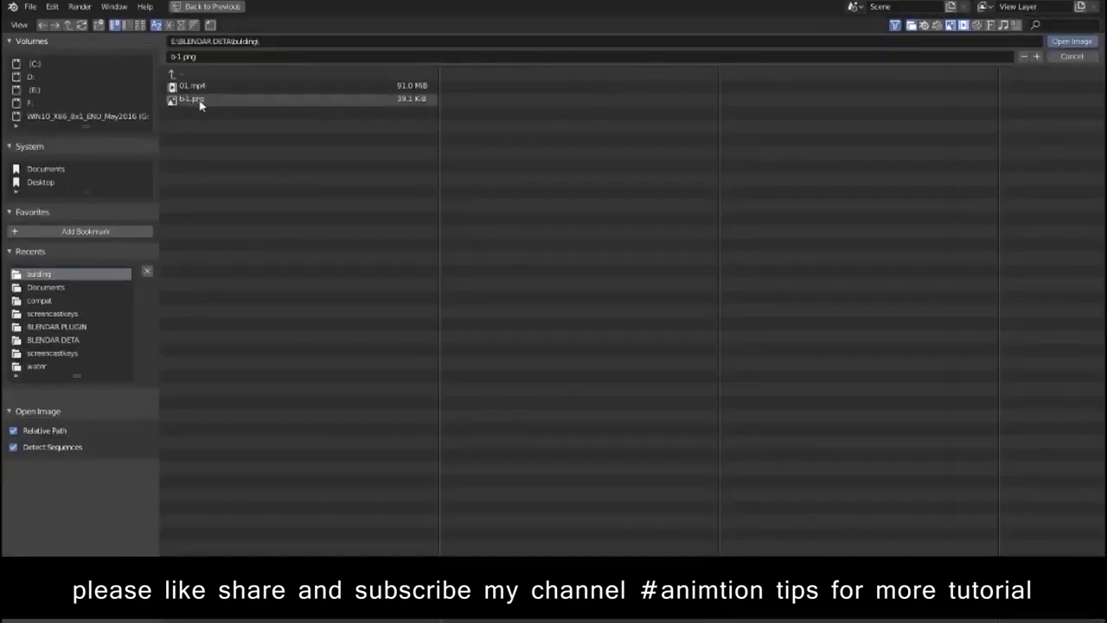
pyautogui.doubleClick(200, 102)
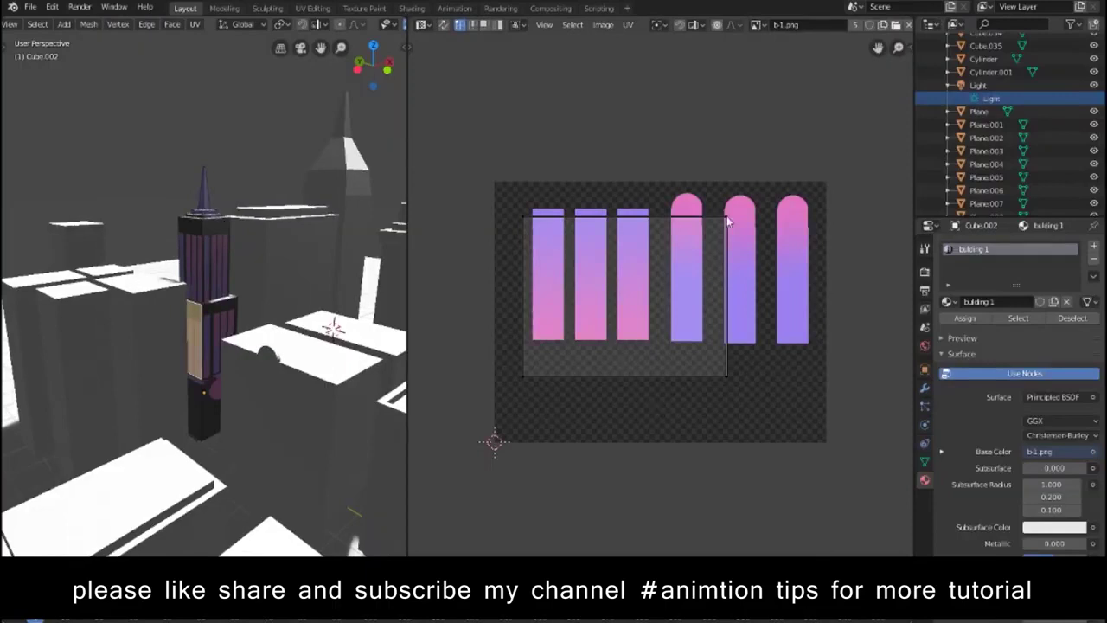
# Step: Move the bottom-right UV corner of the current tower face inward to frame the arched windows
pyautogui.press('a')
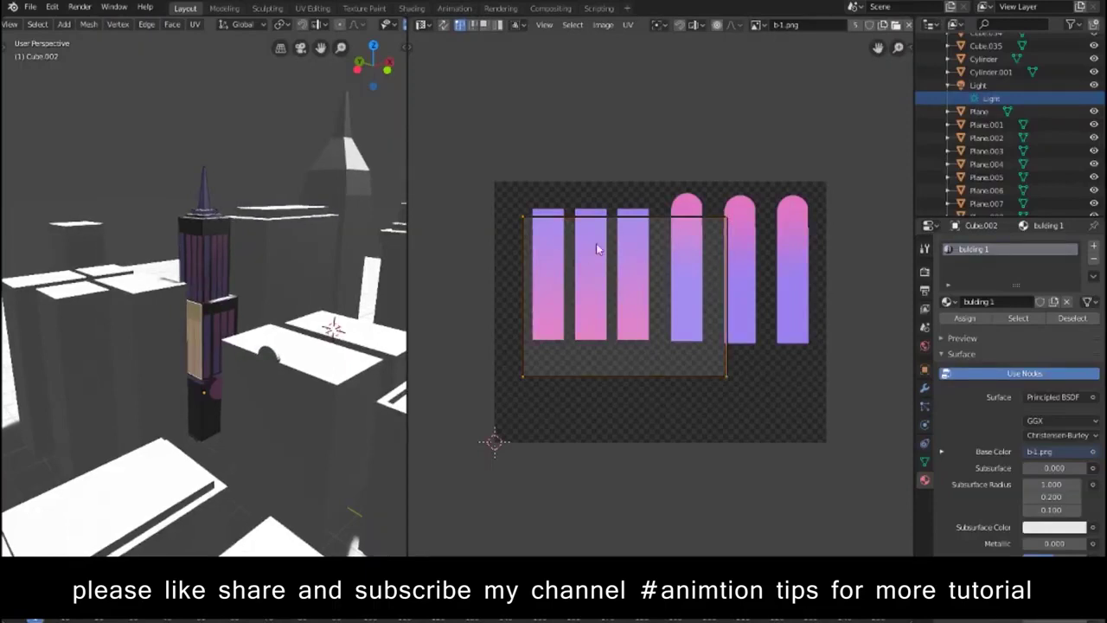
pyautogui.click(718, 324)
pyautogui.press('g')
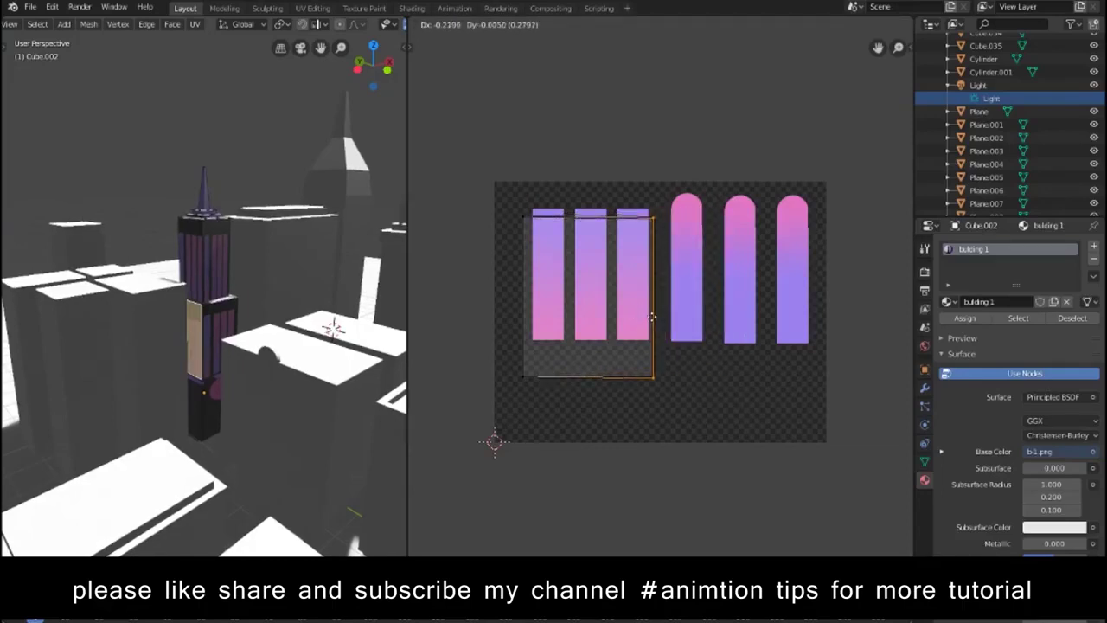
pyautogui.click(635, 313)
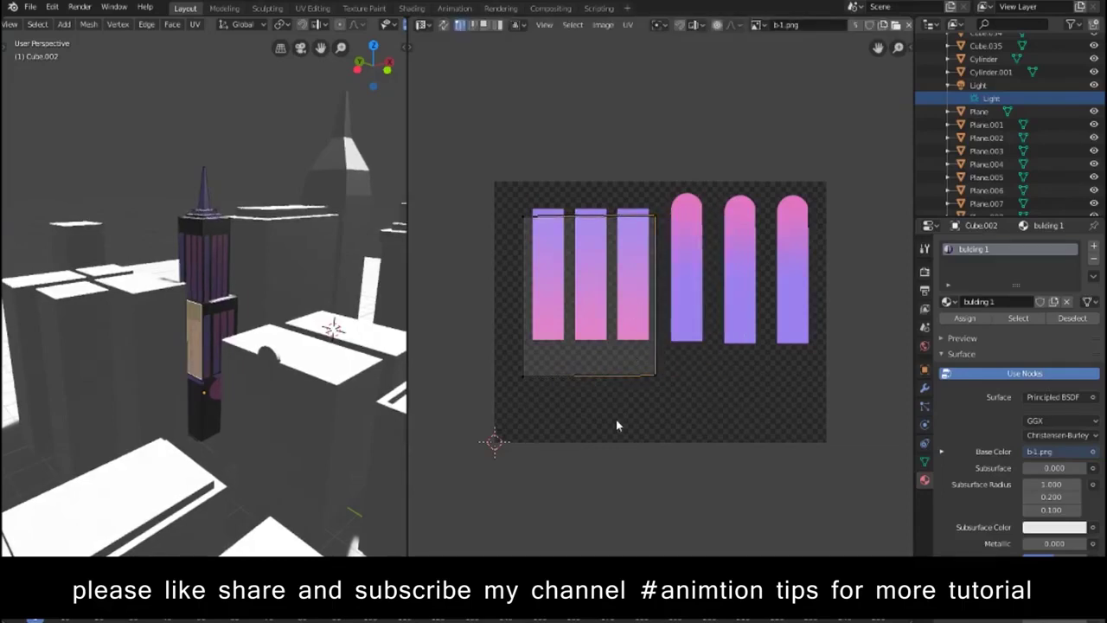
# Step: Unwrap another tower face, then shrink its UV square and move it over the arched window shapes
pyautogui.click(211, 412)
pyautogui.moveTo(164, 415)
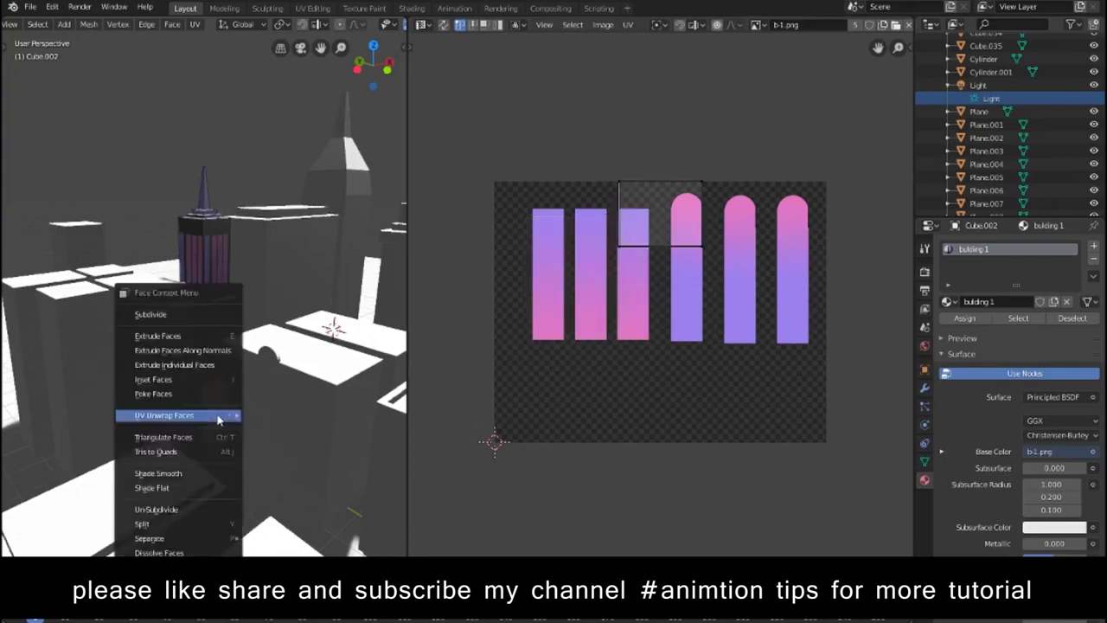
pyautogui.rightClick(217, 417)
pyautogui.click(335, 446)
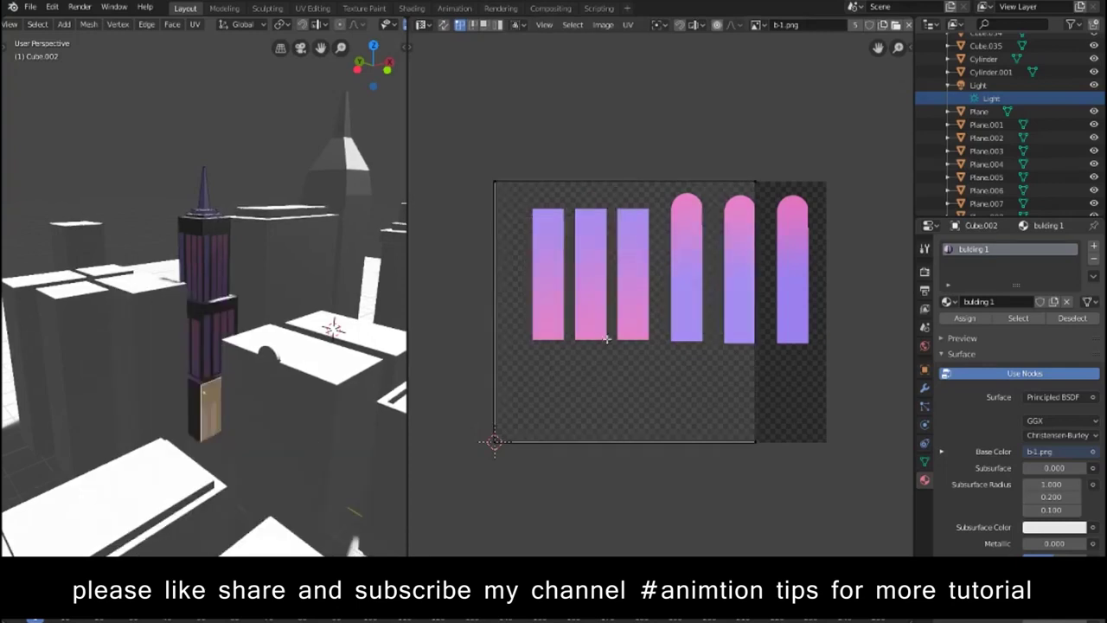
pyautogui.press('a')
pyautogui.press('s')
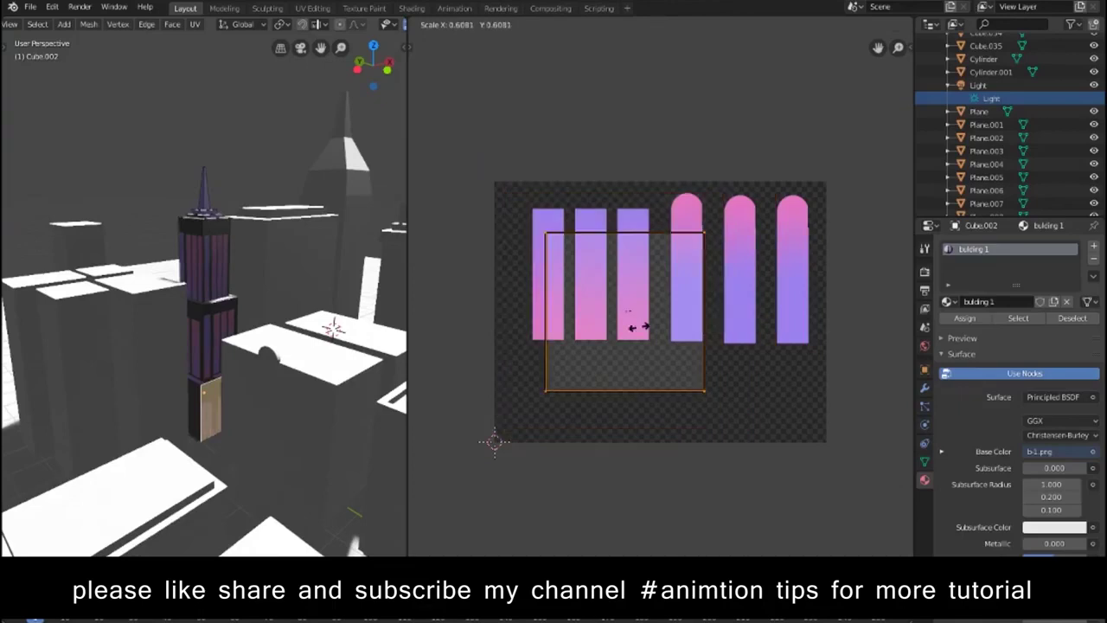
pyautogui.click(646, 340)
pyautogui.press('s')
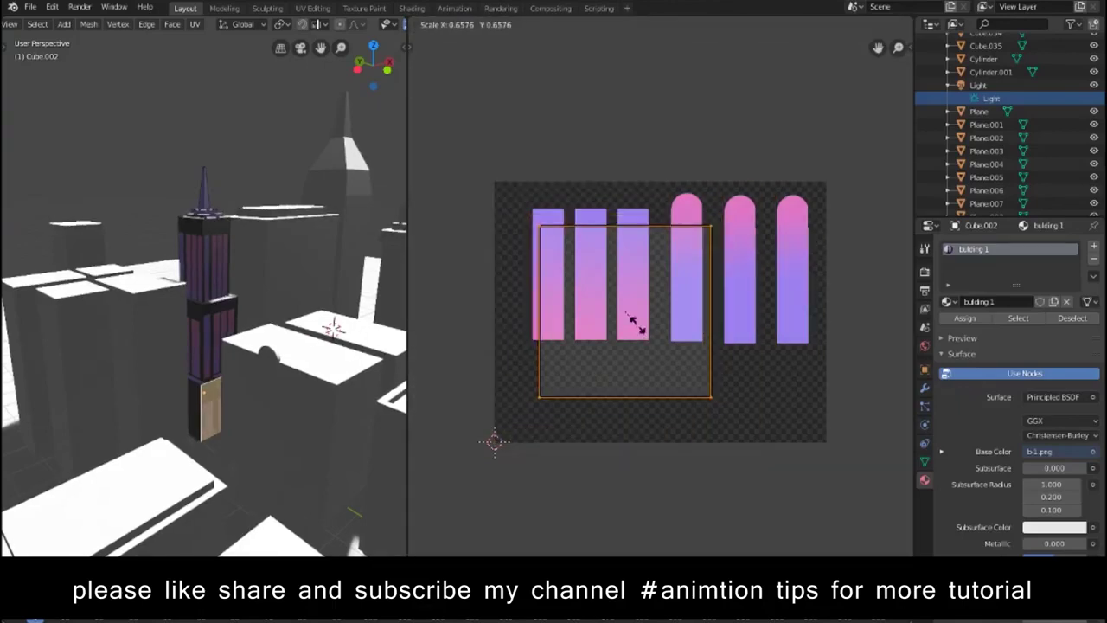
pyautogui.click(666, 324)
pyautogui.press('g')
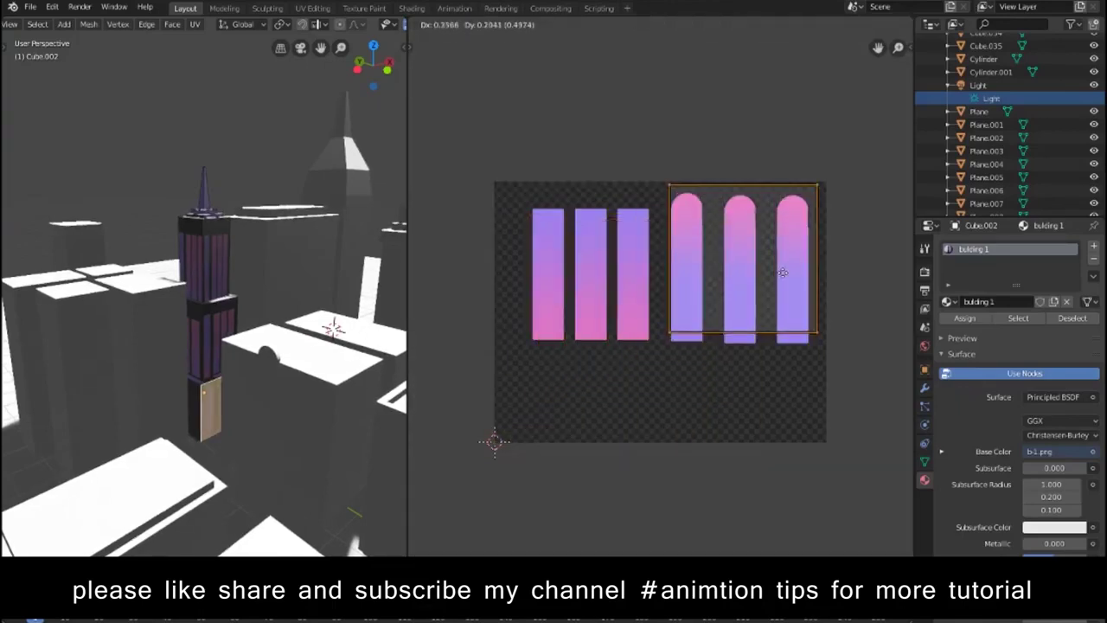
pyautogui.click(775, 284)
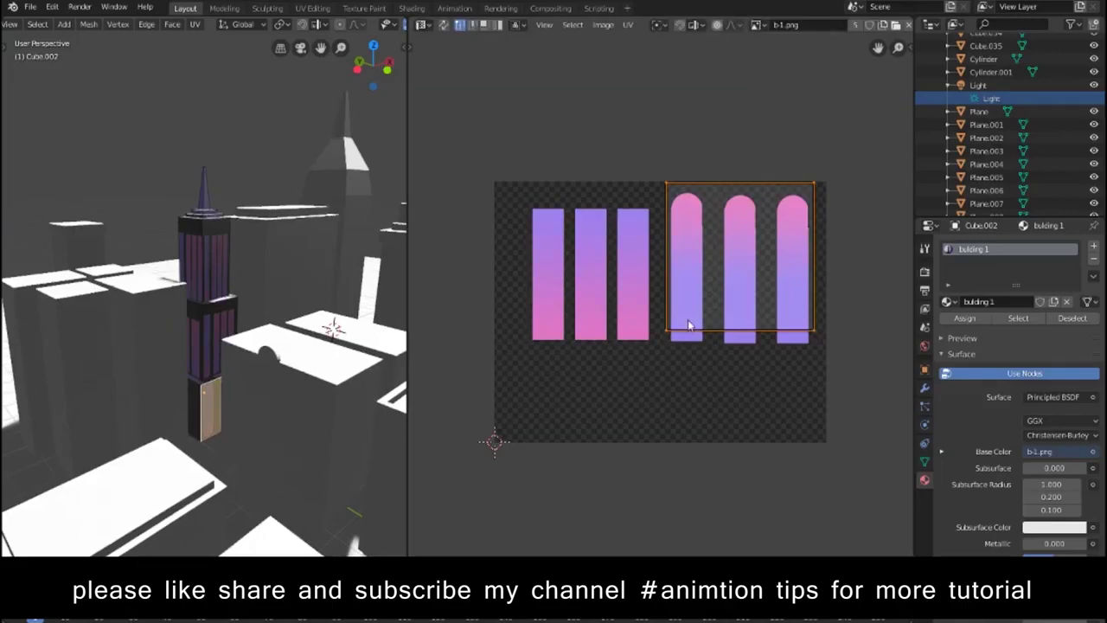
# Step: Rotate that UV island and raise it onto the arches, then select the next narrow face
pyautogui.press('r')
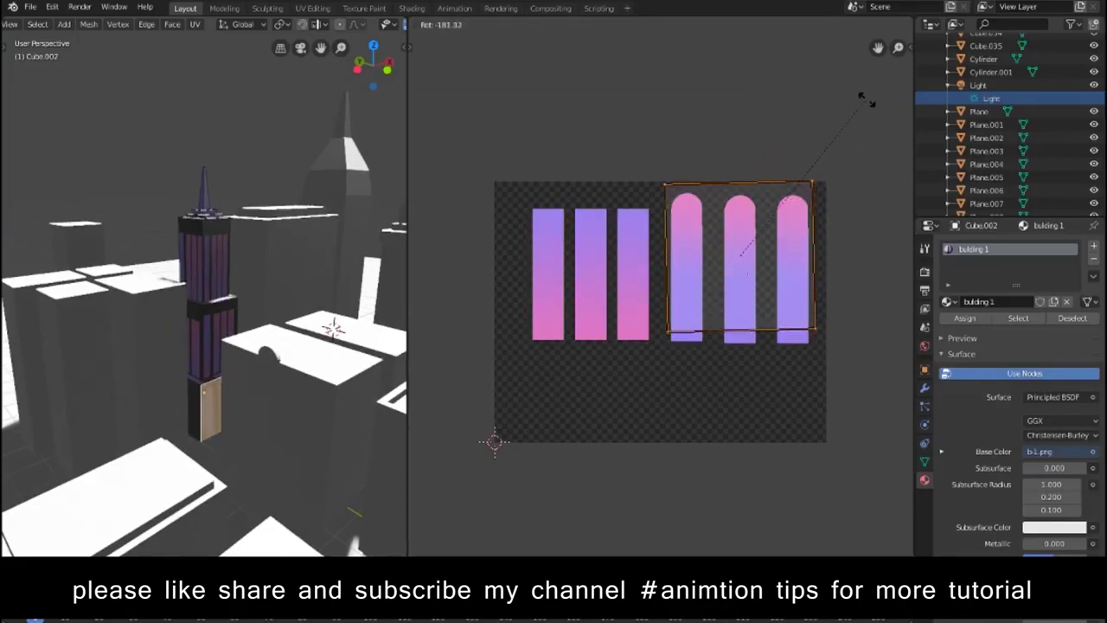
pyautogui.click(760, 316)
pyautogui.press('g')
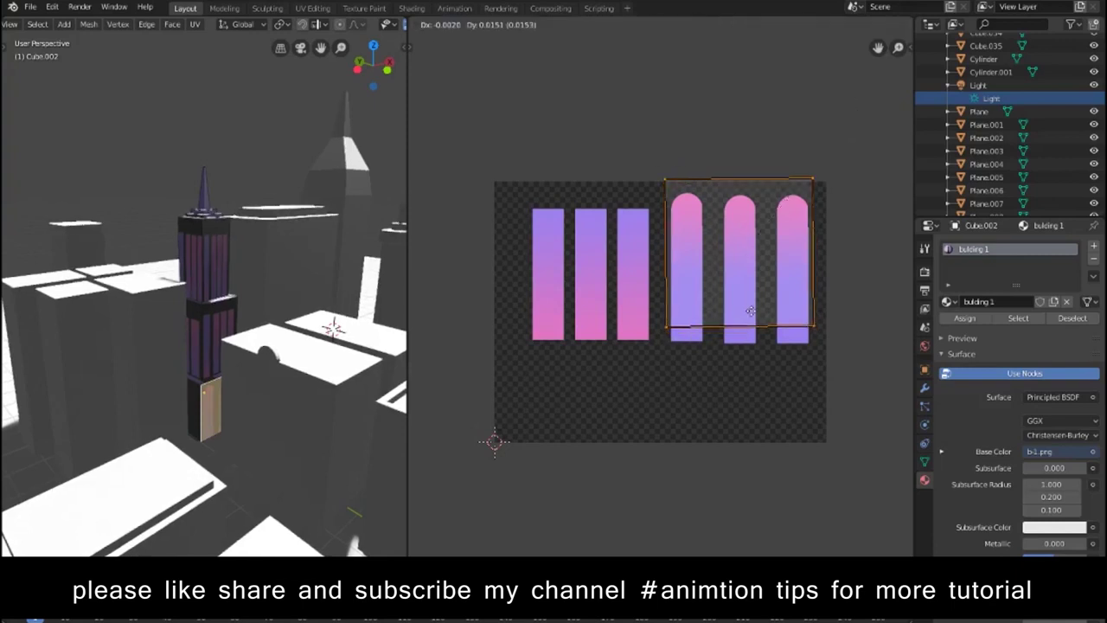
pyautogui.click(745, 307)
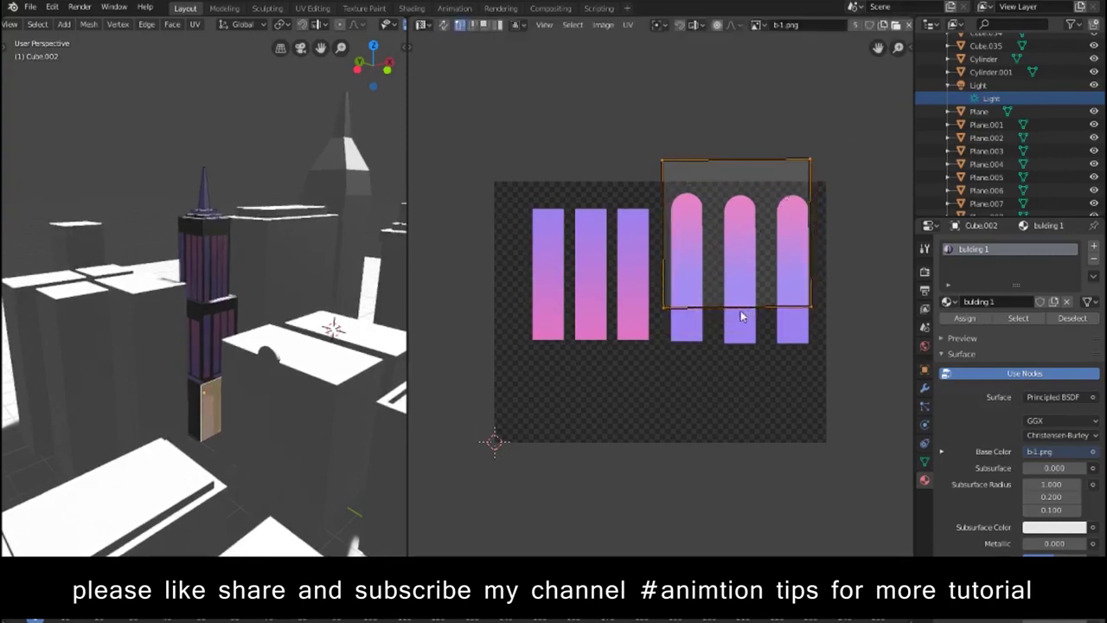
pyautogui.click(189, 407)
# Step: Smart UV Project the selected narrow face, then shrink its island and place it over the right columns
pyautogui.rightClick(197, 421)
pyautogui.moveTo(140, 416)
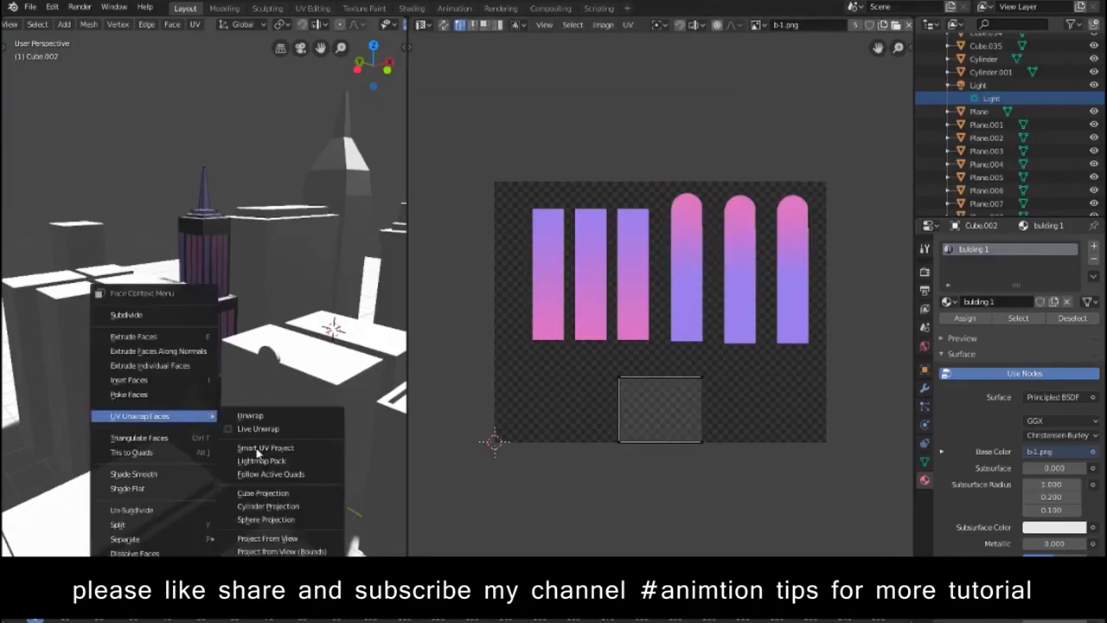
pyautogui.click(260, 451)
pyautogui.click(281, 546)
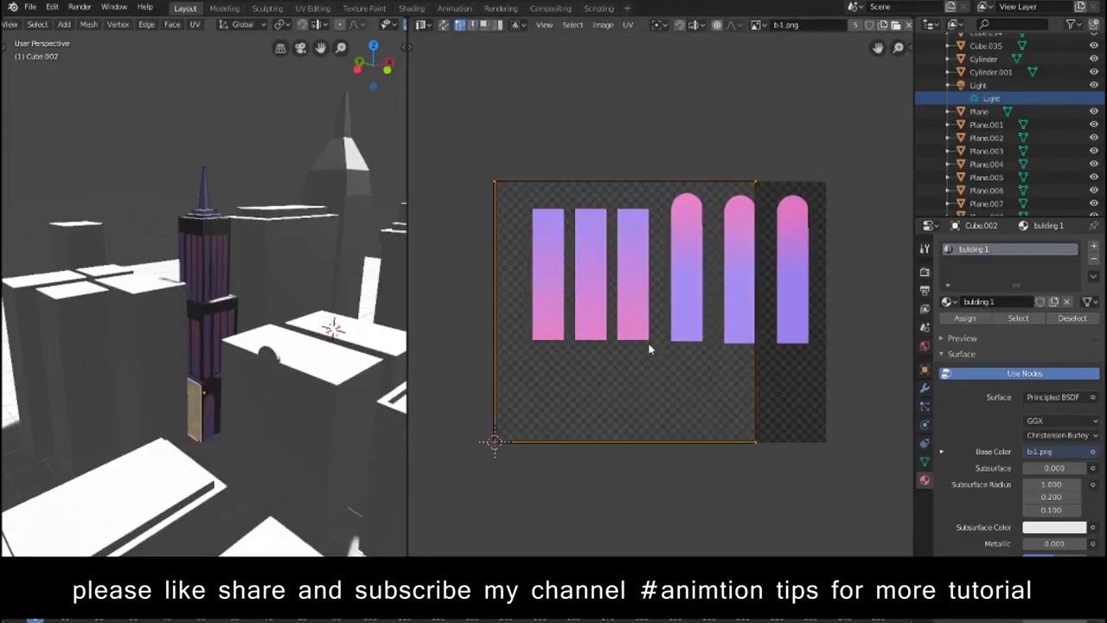
pyautogui.press('s')
pyautogui.click(630, 317)
pyautogui.press('g')
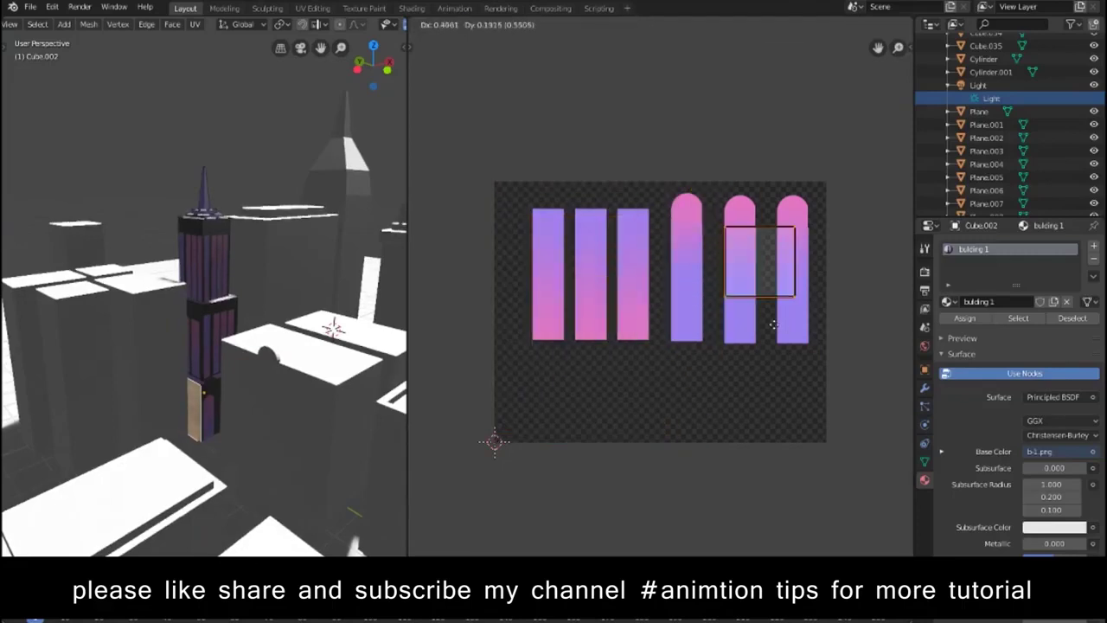
pyautogui.click(761, 308)
# Step: Rotate the island upright, scale it to about 0.84 and raise it over the upper arches
pyautogui.press('s')
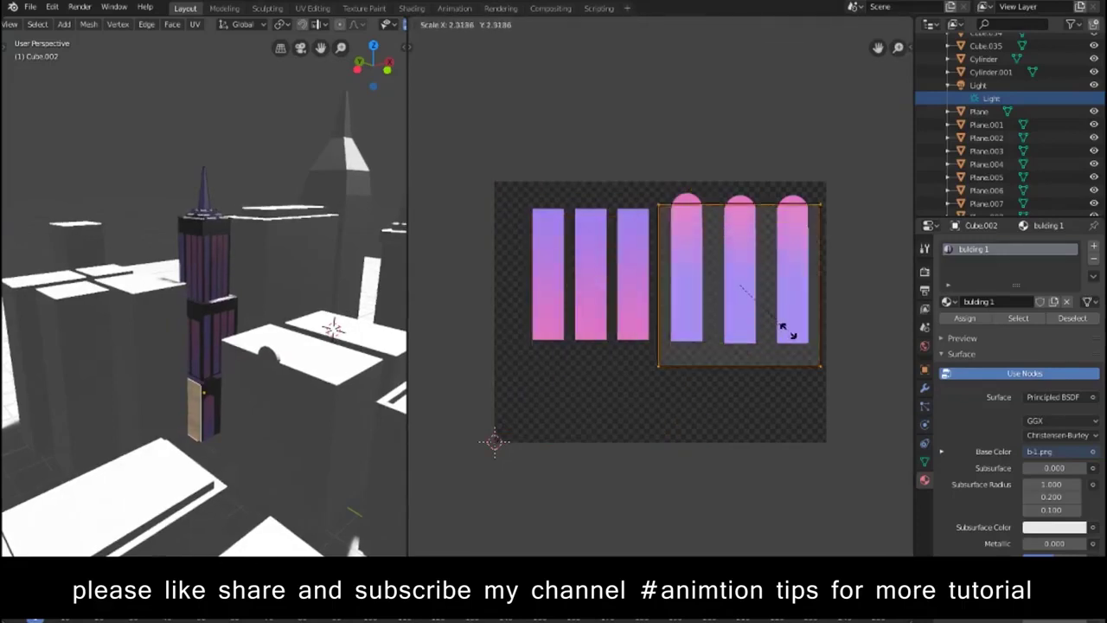
pyautogui.click(790, 337)
pyautogui.press('r')
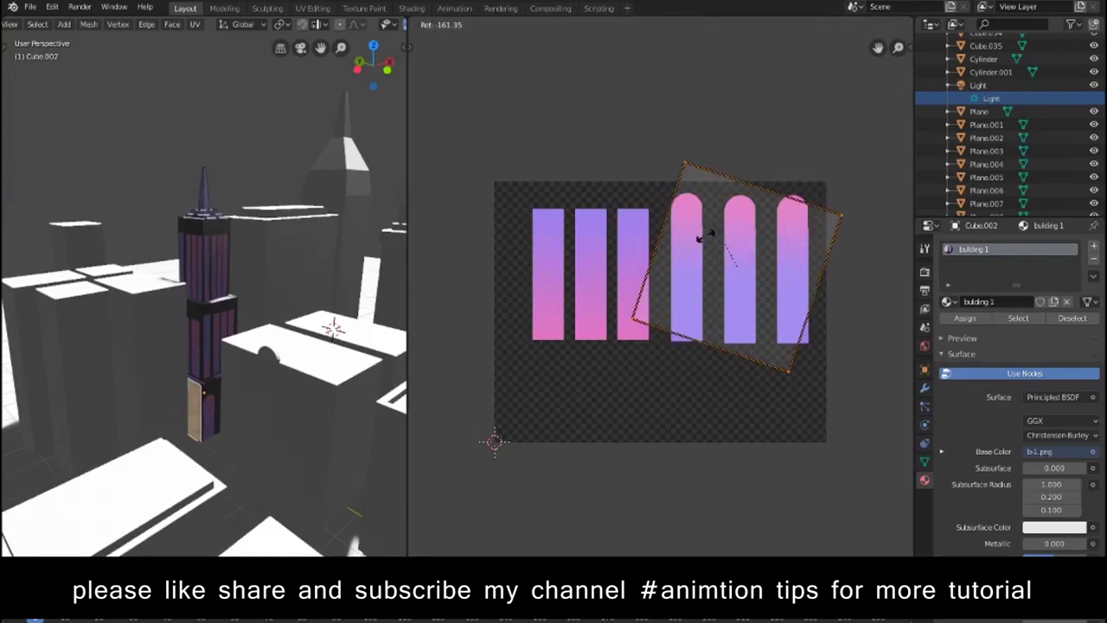
pyautogui.click(714, 303)
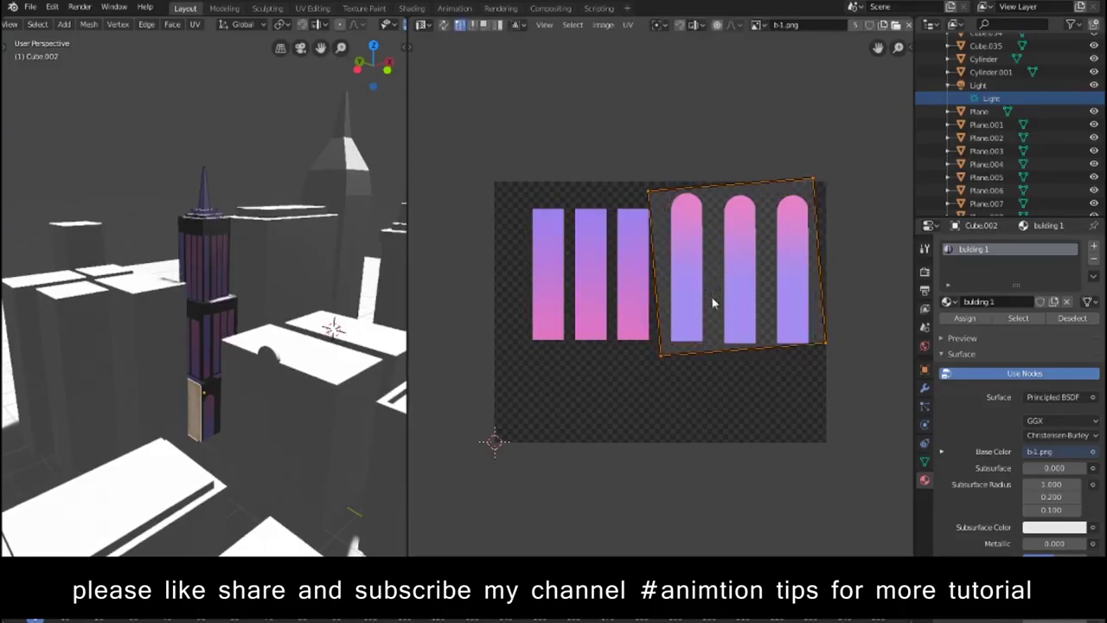
pyautogui.press('r')
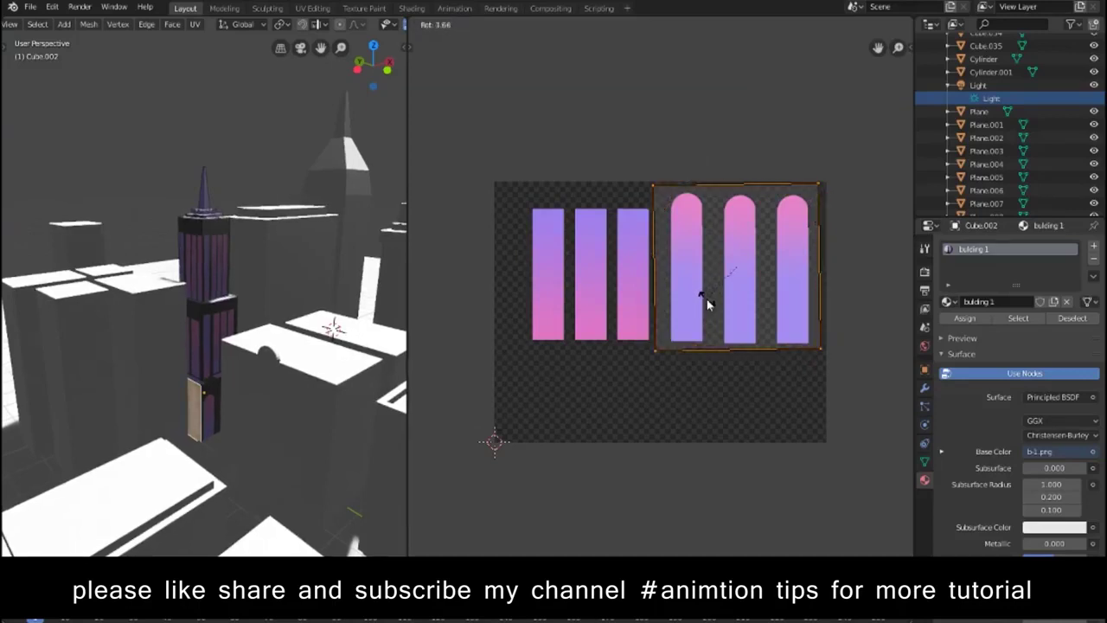
pyautogui.click(709, 299)
pyautogui.press('s')
pyautogui.click(709, 300)
pyautogui.press('g')
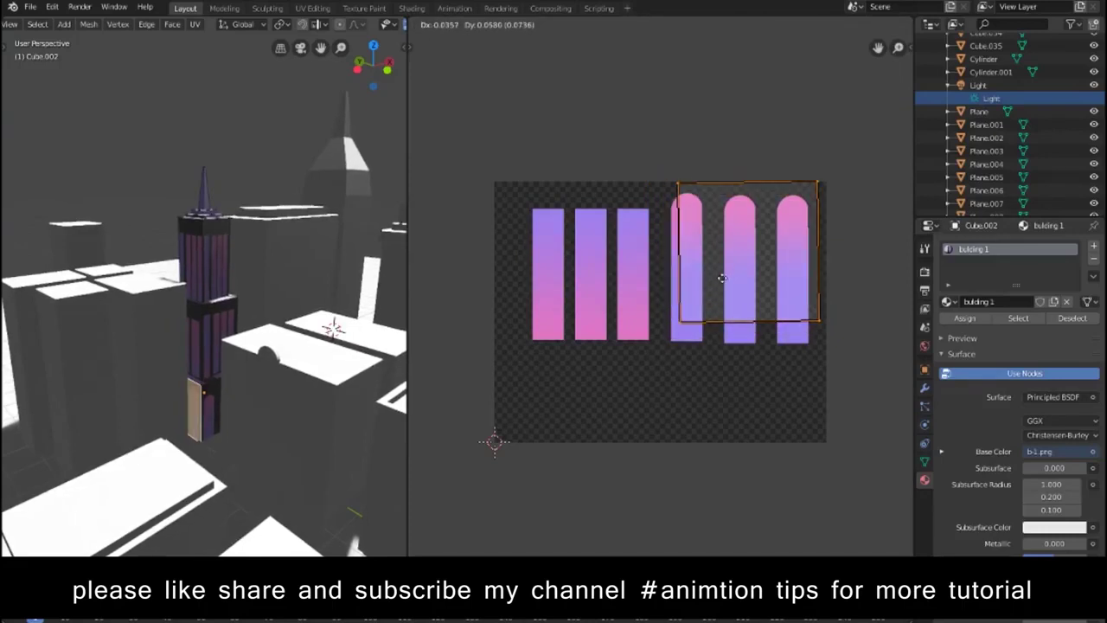
pyautogui.click(702, 295)
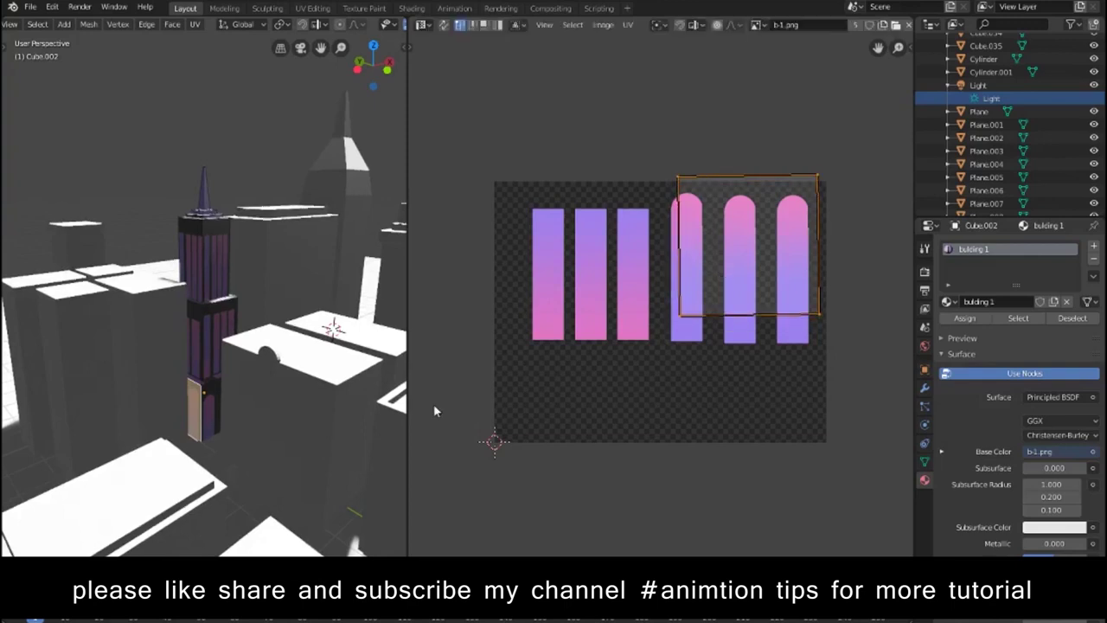
# Step: Switch the UV Editor to the Shader Editor and reroute the Image Texture Color from Base Color to Emission
pyautogui.click(422, 26)
pyautogui.click(450, 118)
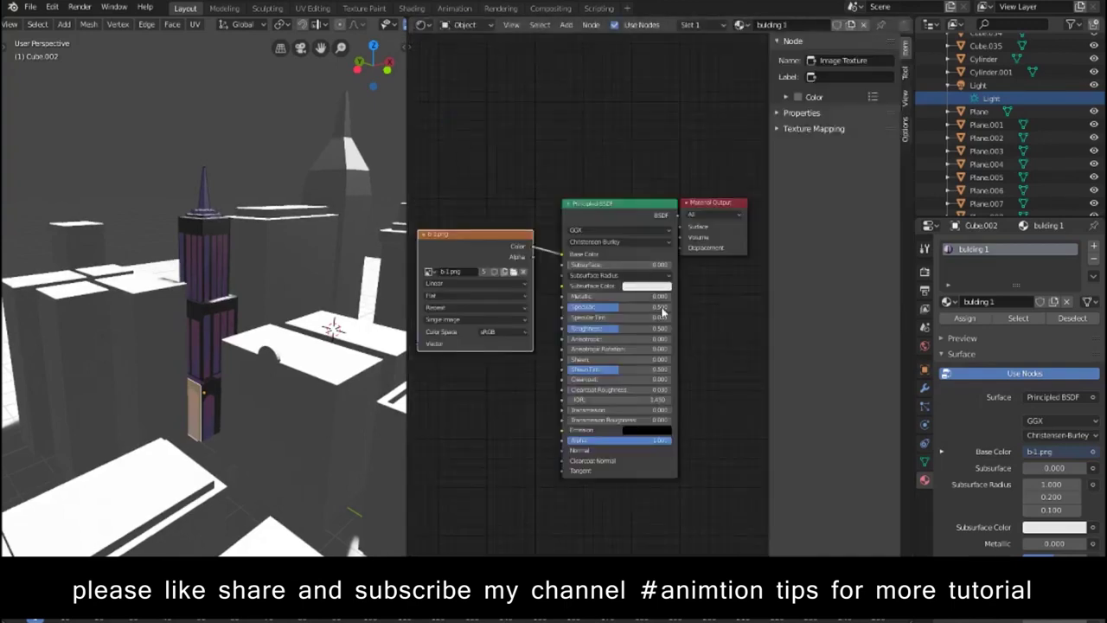
pyautogui.moveTo(556, 256); pyautogui.dragTo(562, 430)
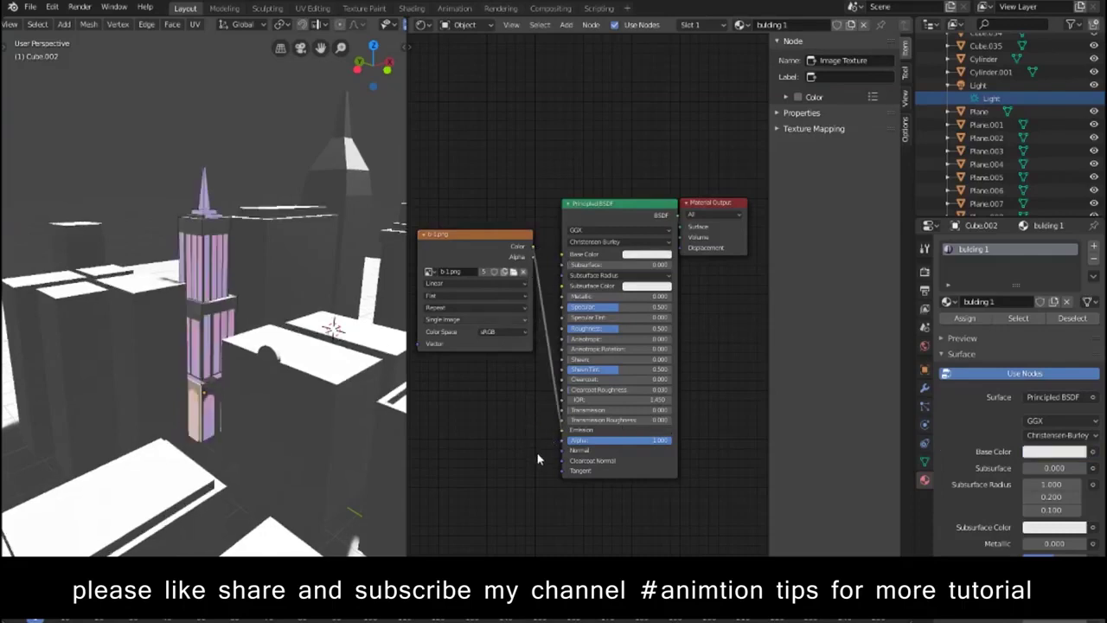
# Step: Turn Bloom on in the Eevee render settings, check the material, then turn Bloom back off
pyautogui.click(925, 271)
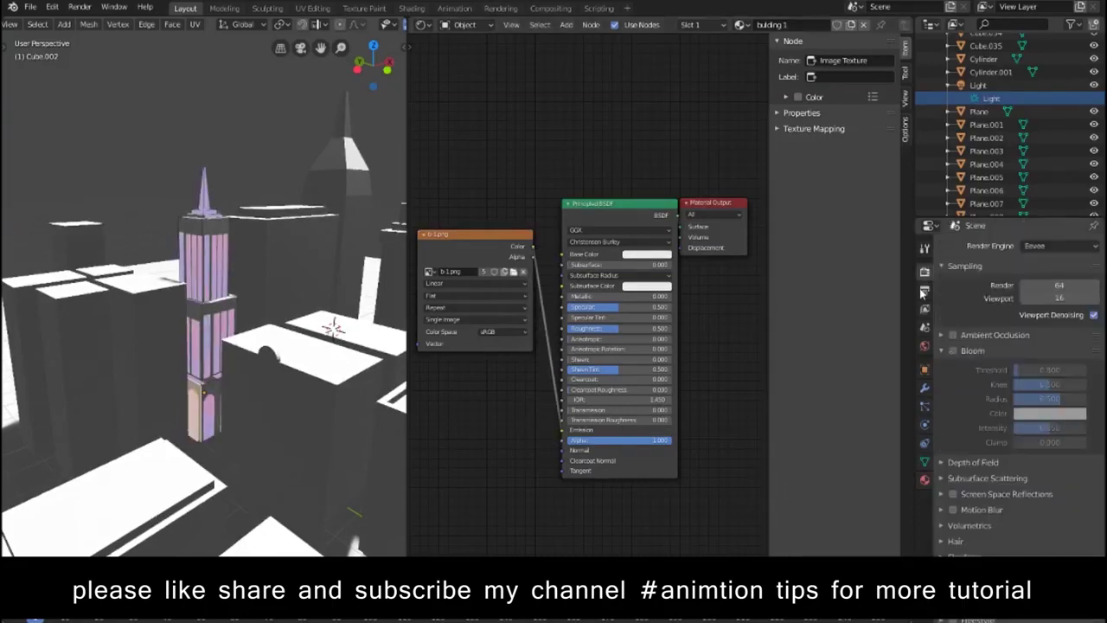
pyautogui.click(952, 350)
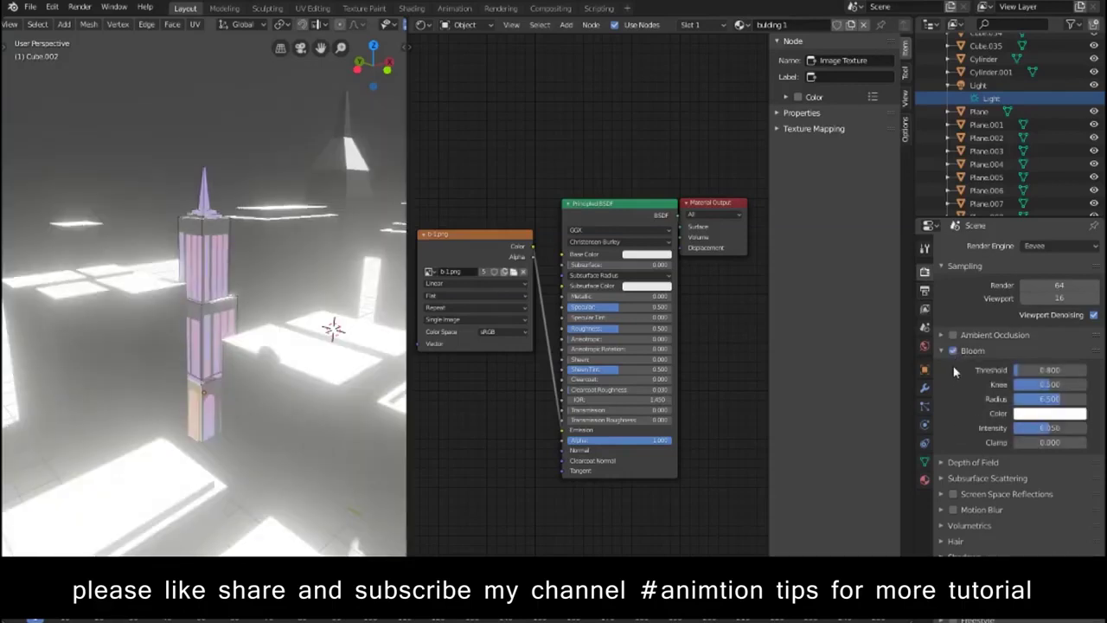
pyautogui.click(924, 481)
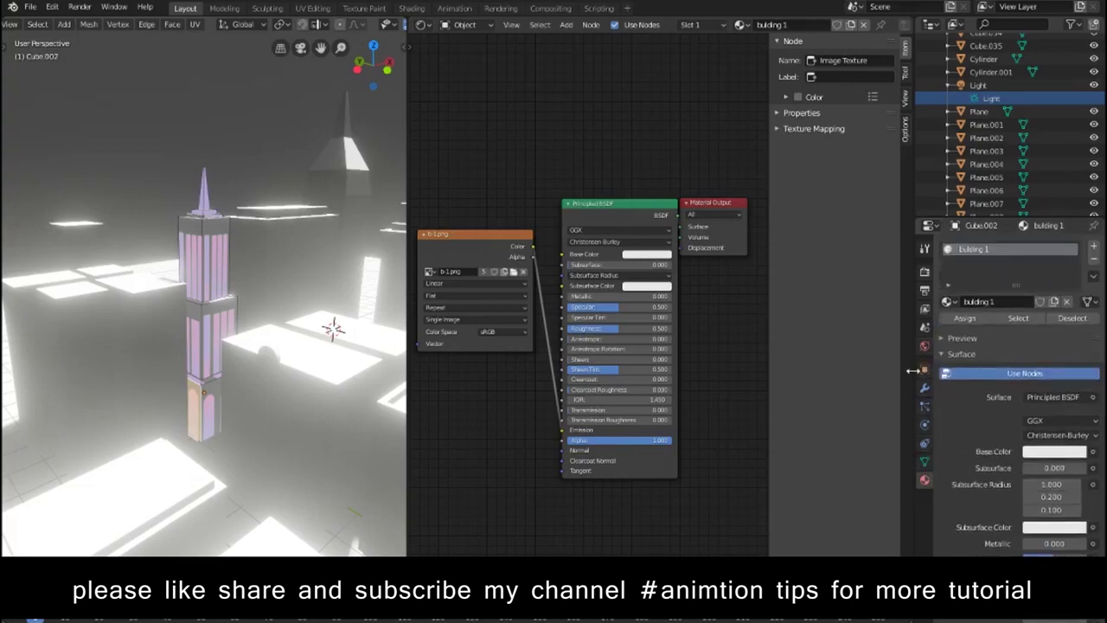
pyautogui.click(925, 271)
pyautogui.click(952, 350)
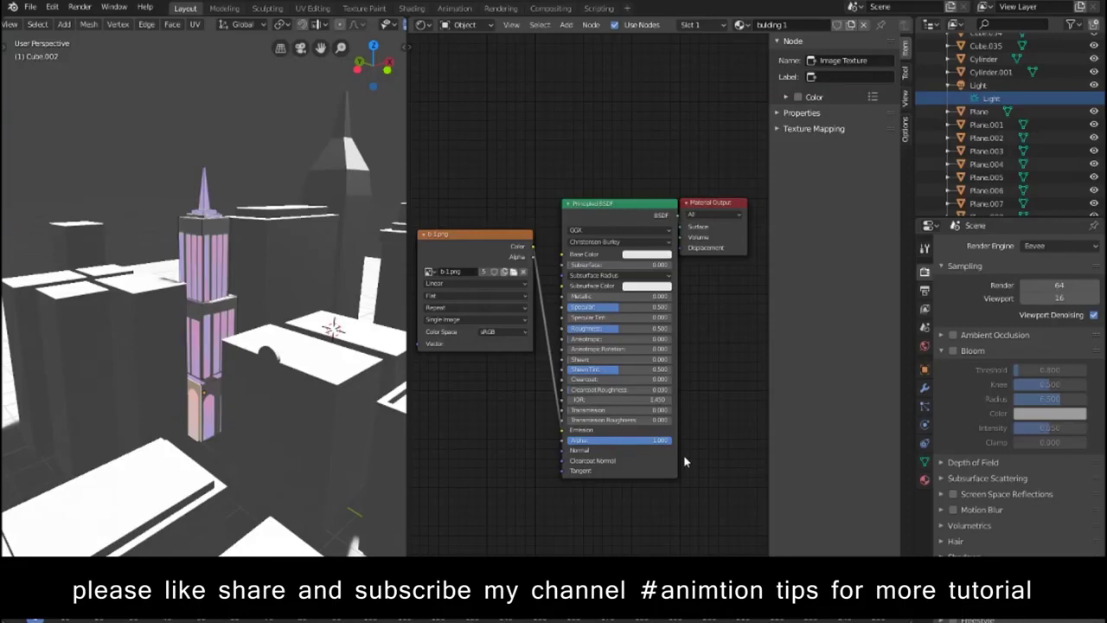
# Step: Relink b-1.png to feed Base Color and Emission, then enable Bloom with radius 1.987
pyautogui.moveTo(321, 166)
pyautogui.mouseDown(button='middle')
pyautogui.moveTo(301, 162)
pyautogui.moveTo(383, 174)
pyautogui.moveTo(266, 180)
pyautogui.mouseUp(button='middle')
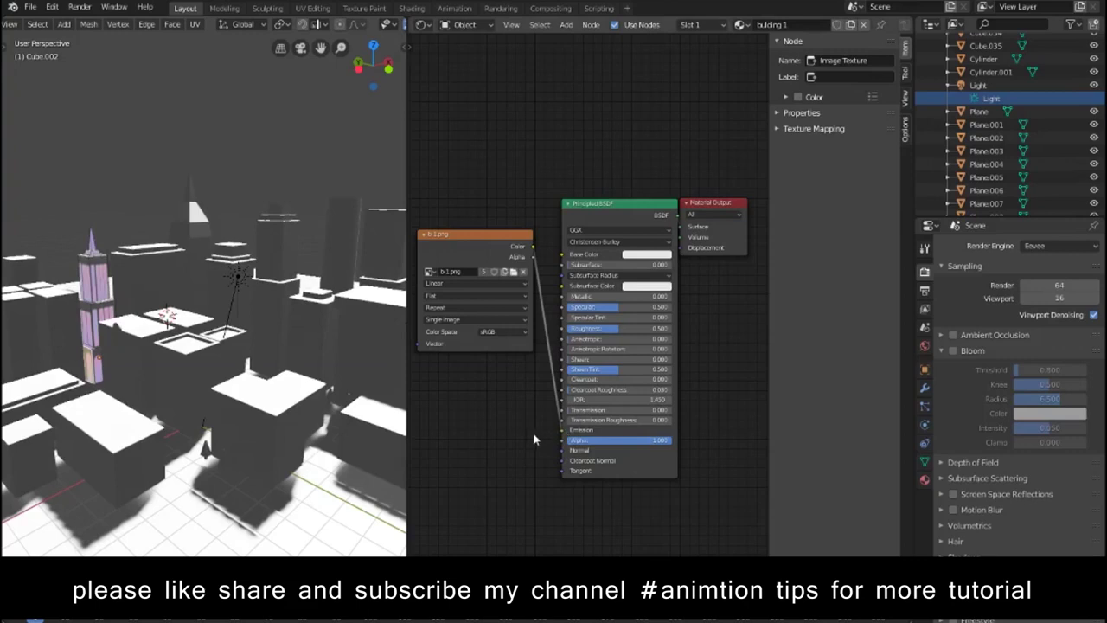
pyautogui.moveTo(562, 430); pyautogui.dragTo(490, 432)
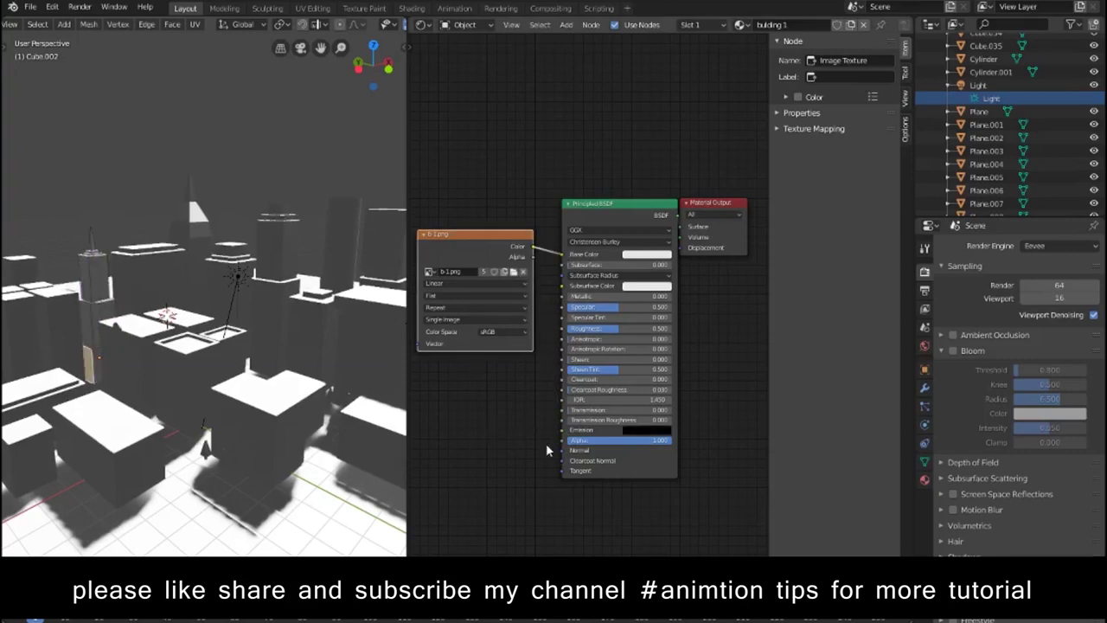
pyautogui.moveTo(533, 257); pyautogui.dragTo(563, 440)
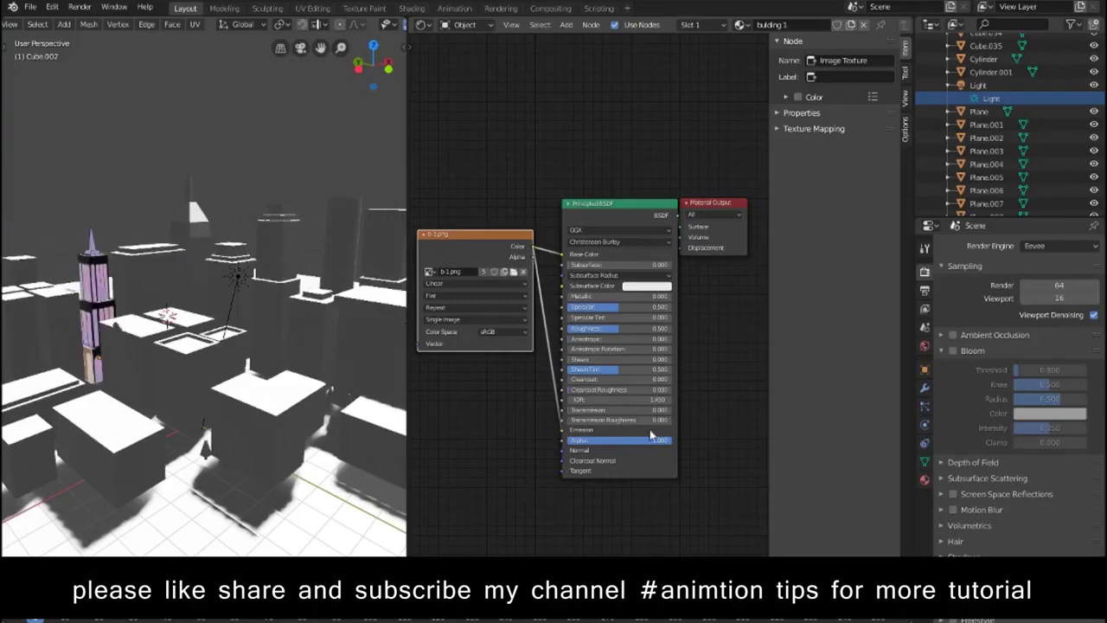
pyautogui.click(954, 350)
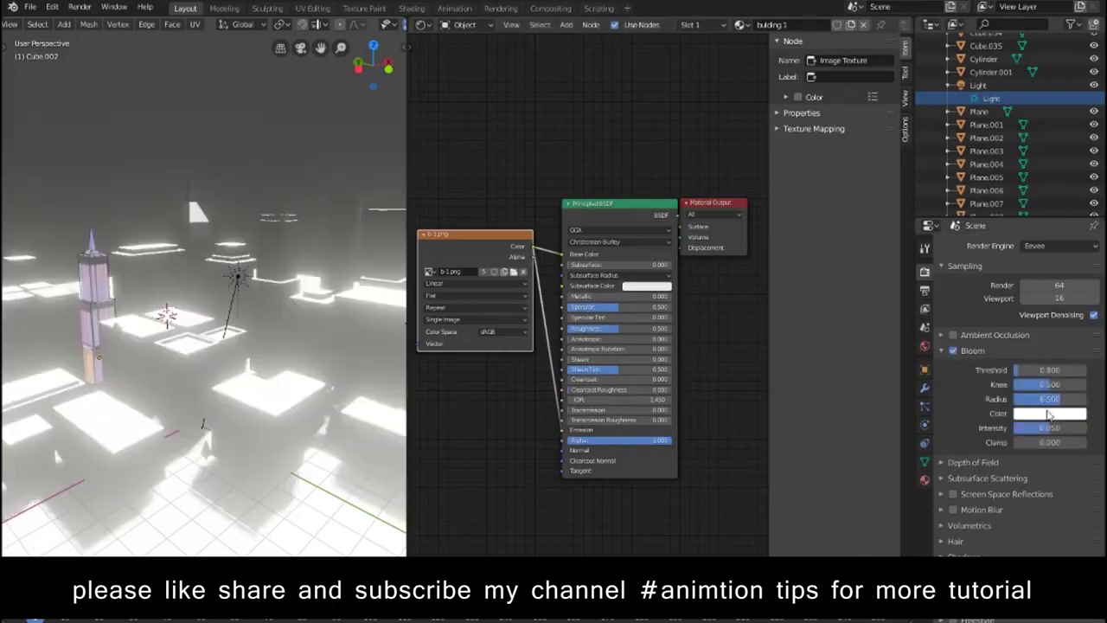
pyautogui.moveTo(1048, 398); pyautogui.dragTo(990, 399)
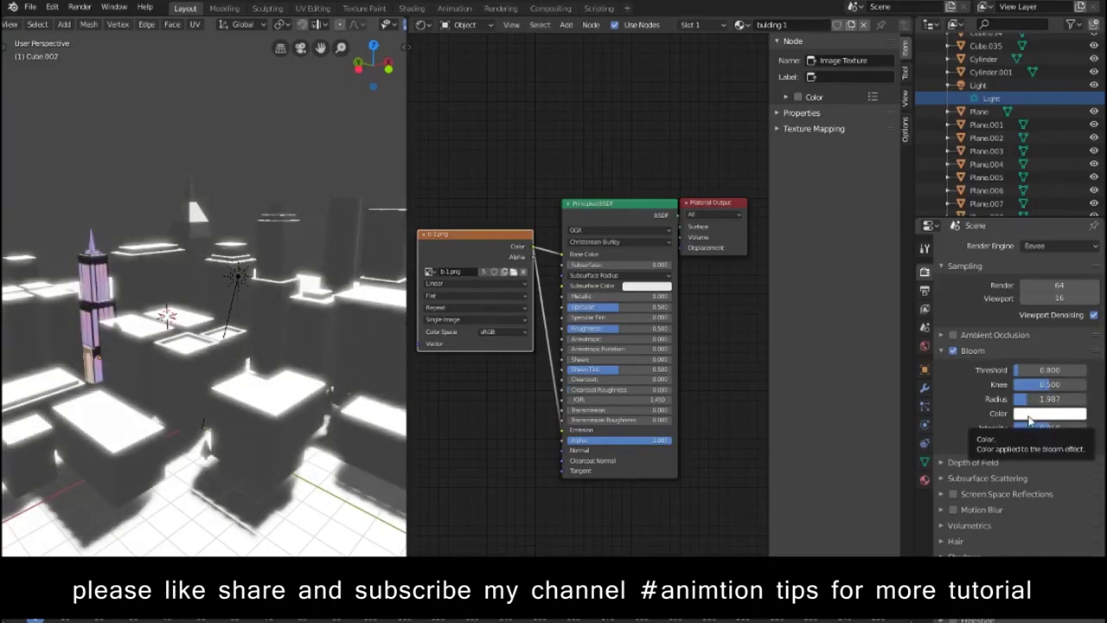